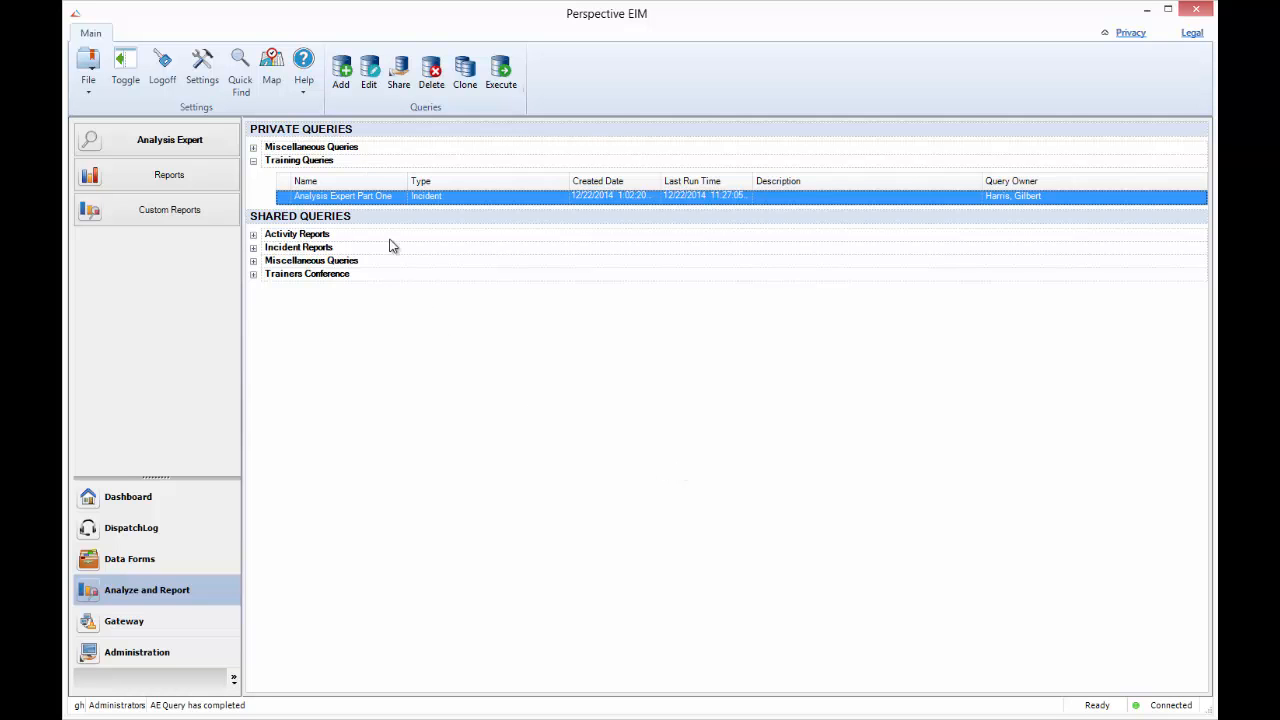
Open the Analysis Expert Part One query for editing and enlarge its editor window.
left_click(370, 80)
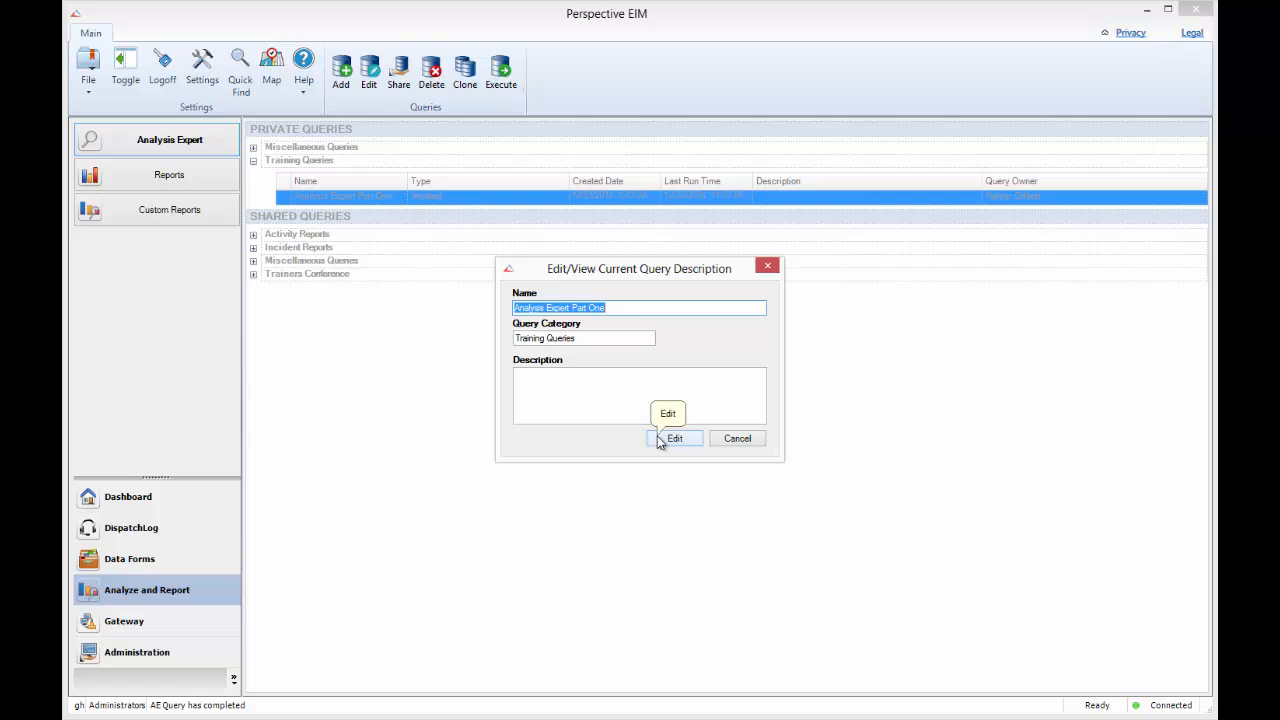
left_click(660, 441)
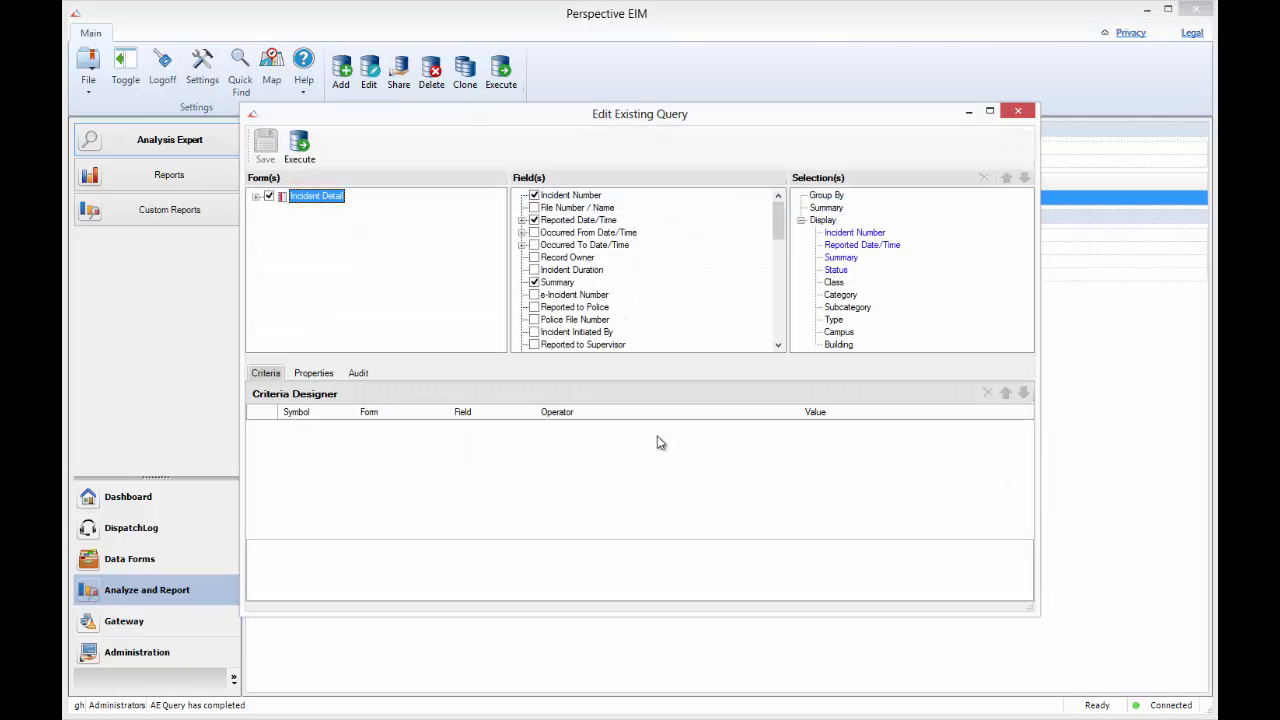
left_click_drag(610, 120, 455, 32)
left_click_drag(876, 522, 1184, 684)
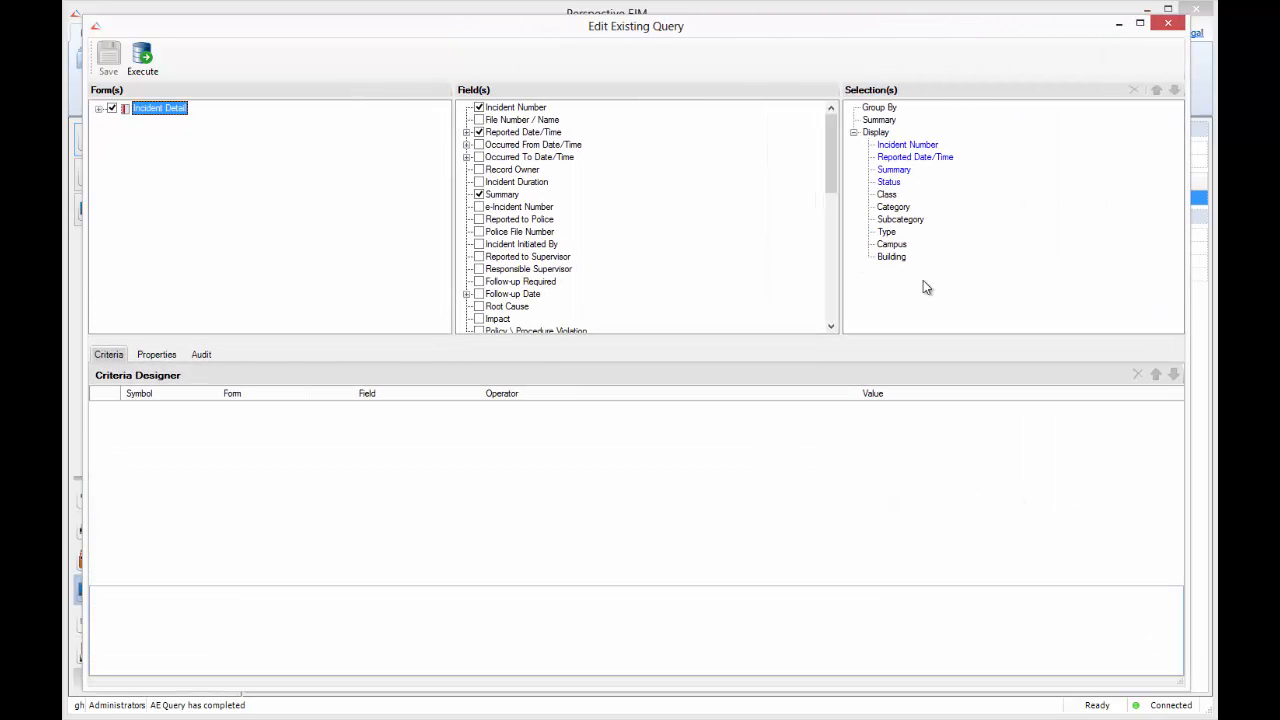
Add a search criterion on the Class field of Class Rollups with the value Emergency.
left_click(887, 194)
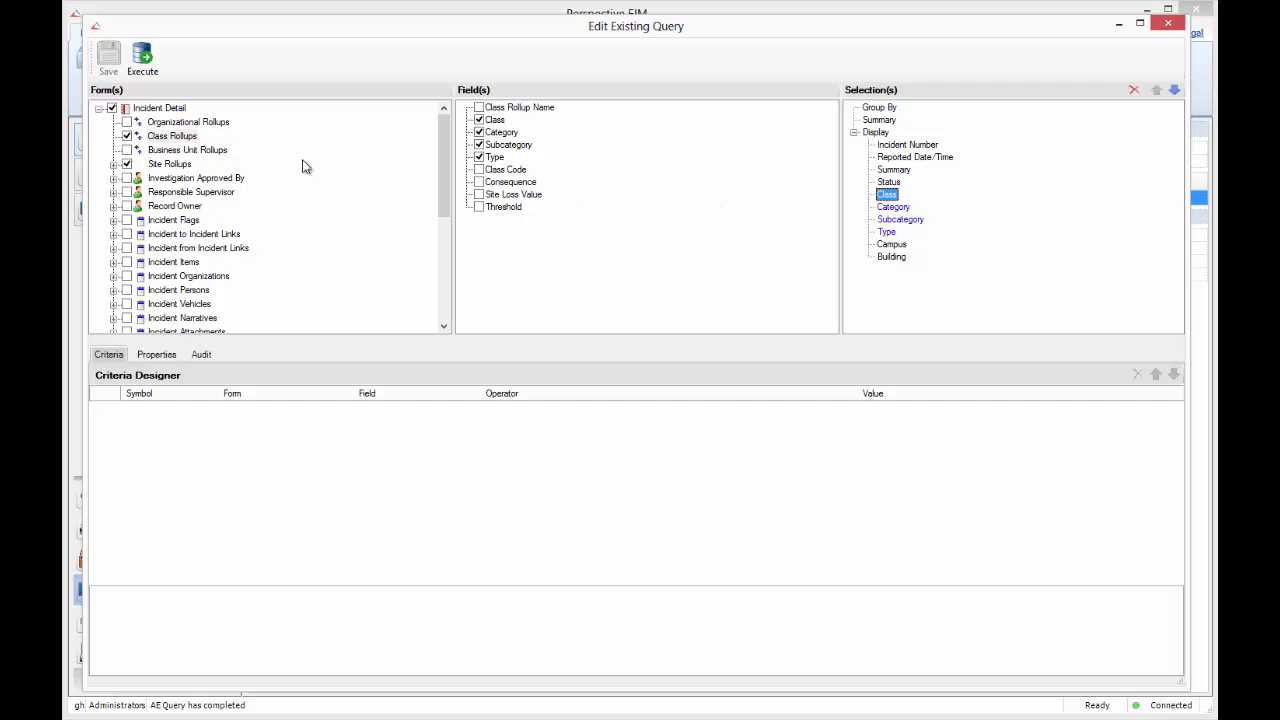
right_click(494, 120)
left_click(541, 130)
left_click(671, 410)
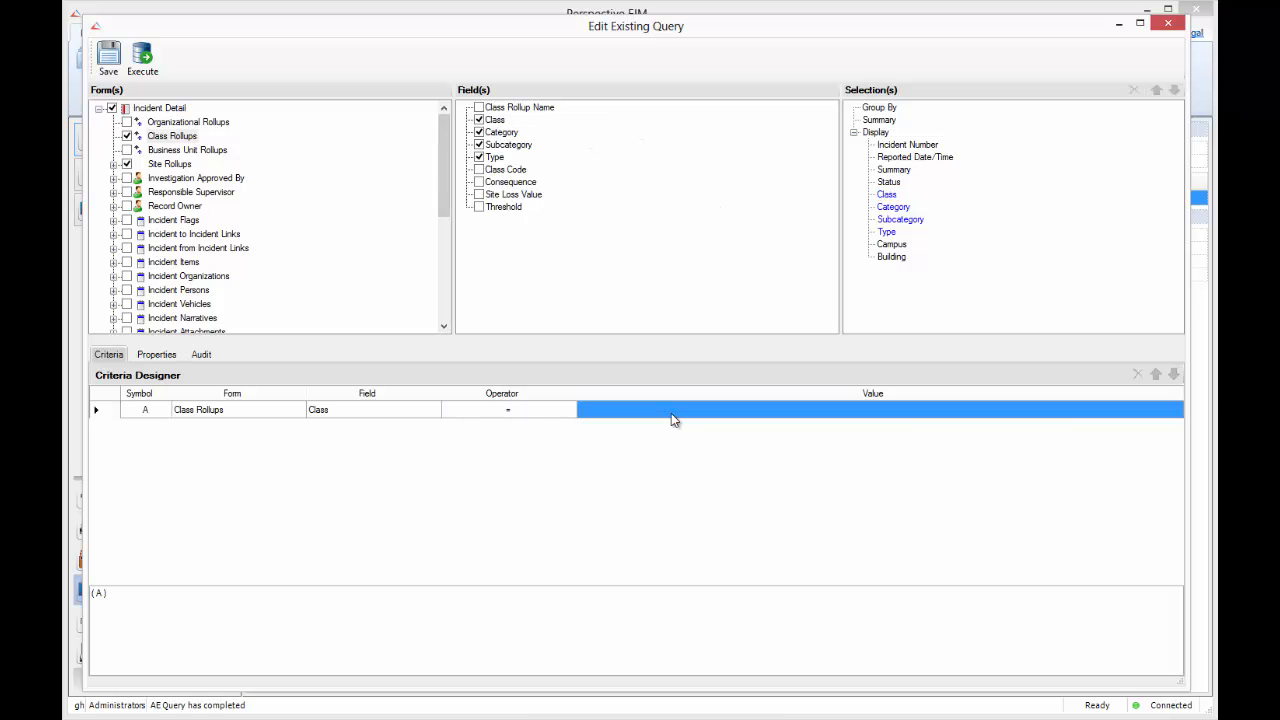
left_click(981, 201)
left_click(1020, 227)
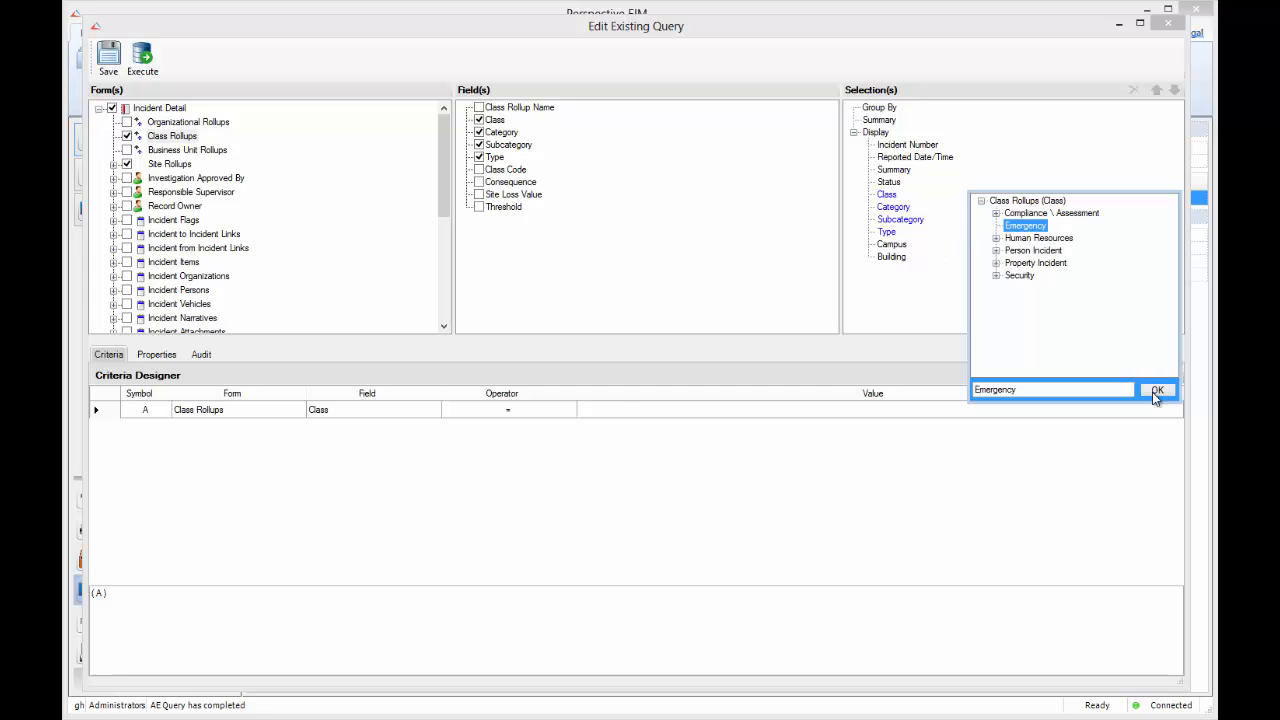
left_click(1157, 390)
Add a search criterion on the Campus field of Site Rollups with the value Knight's Junction.
left_click(891, 244)
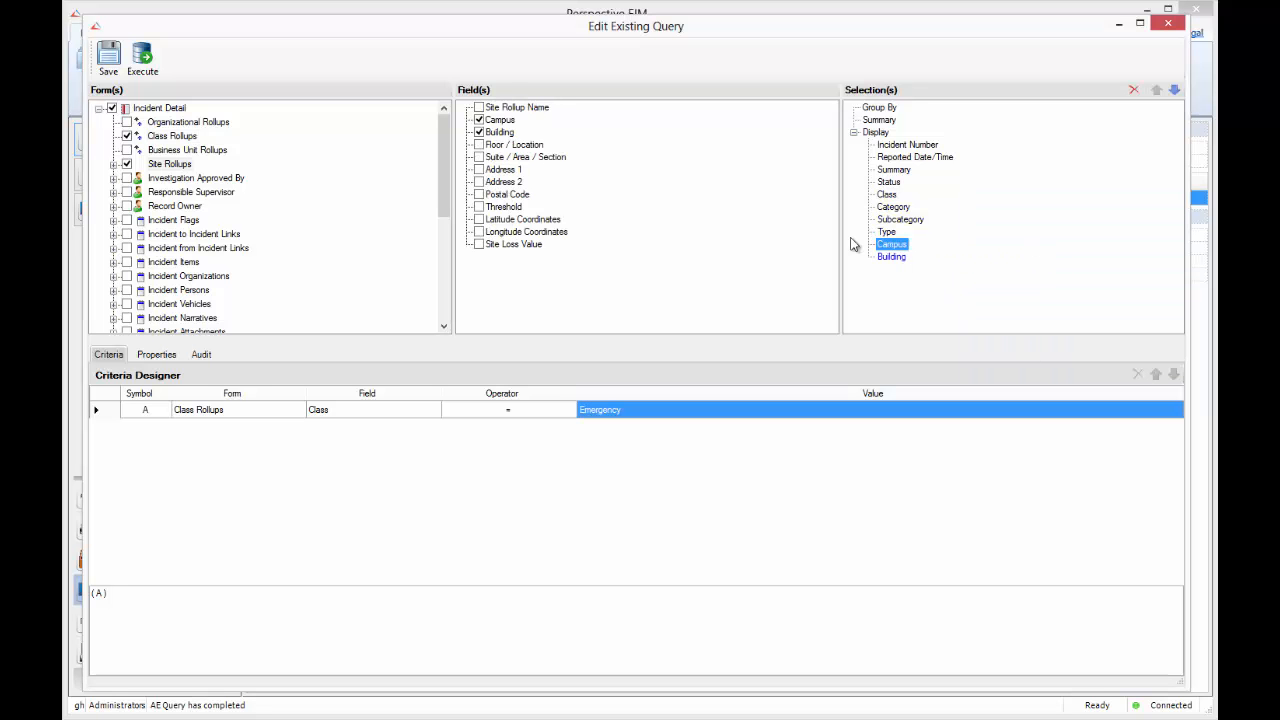
right_click(506, 121)
left_click(531, 133)
left_click(645, 428)
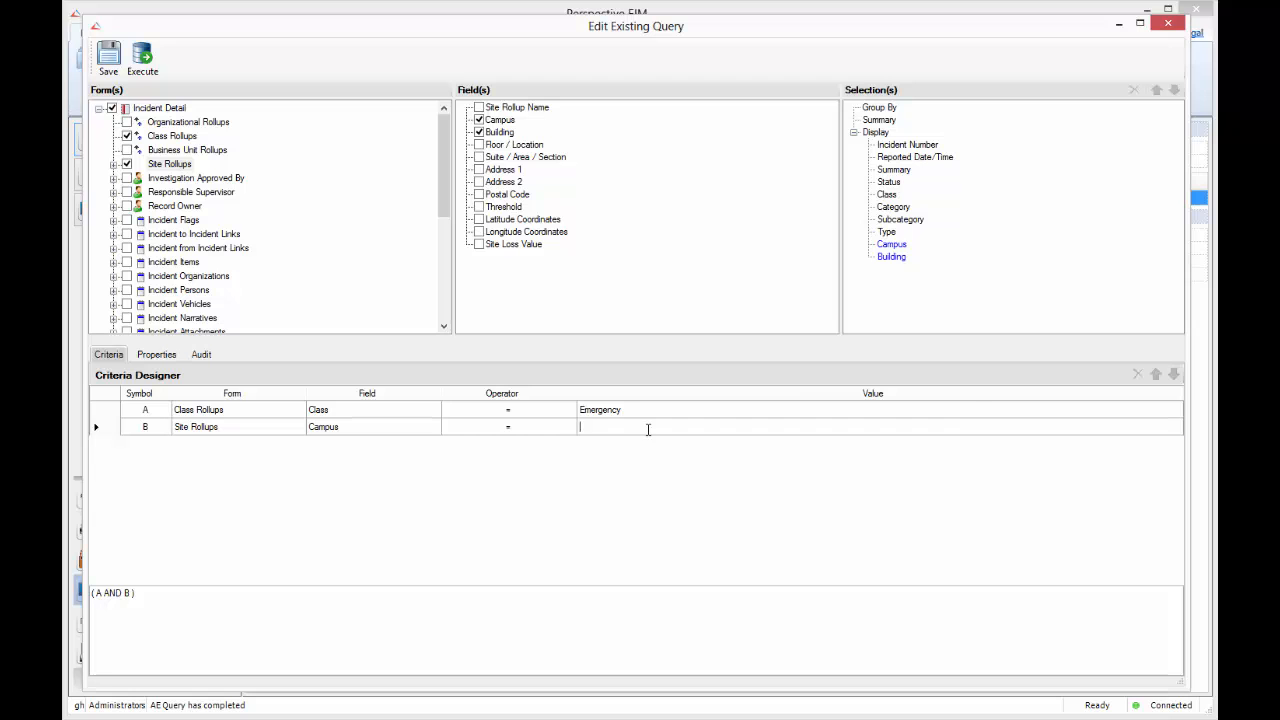
left_click(981, 217)
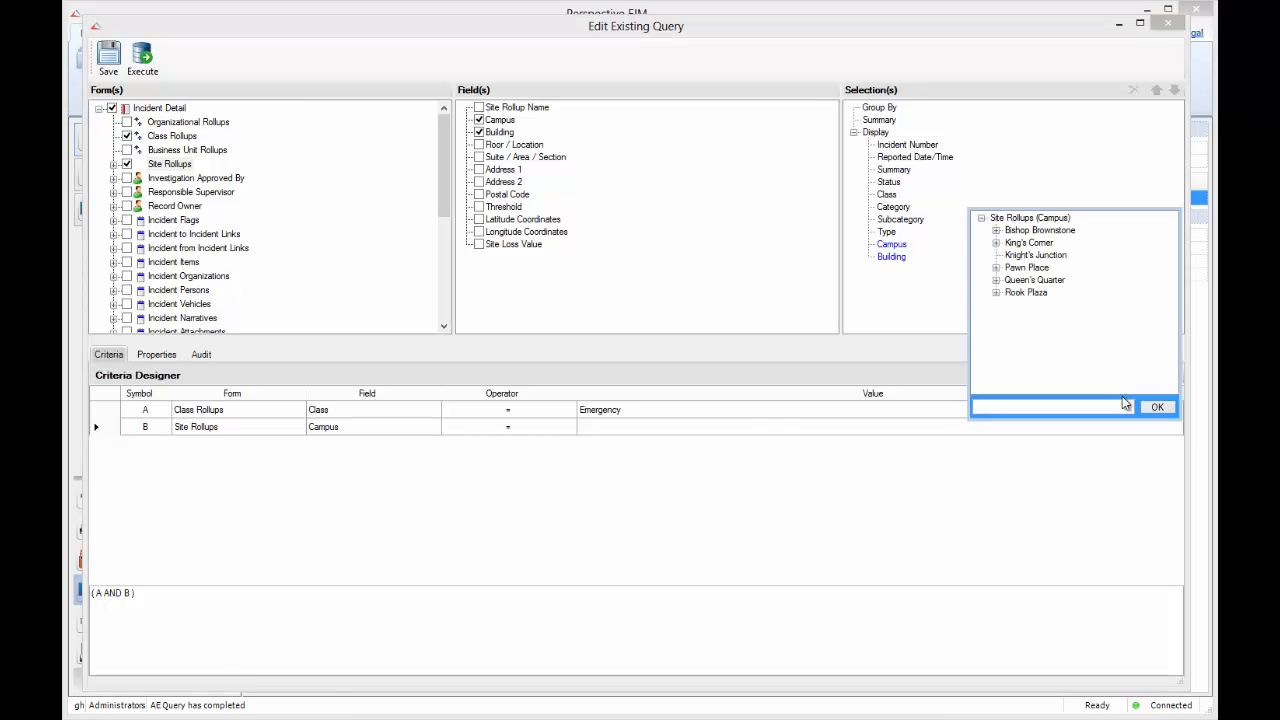
left_click(1036, 255)
left_click(1155, 407)
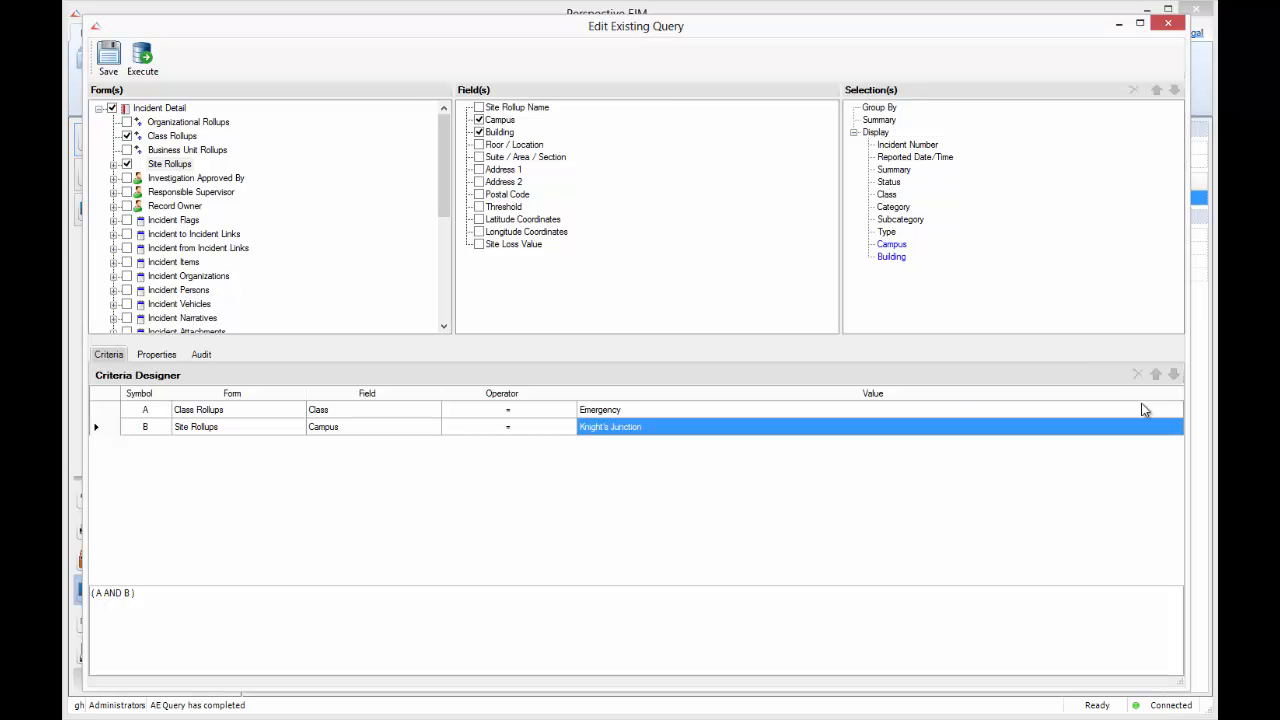
Add a search criterion on the incident Status field and set its value to Open.
left_click(889, 184)
left_click_drag(834, 183, 832, 235)
right_click(508, 233)
left_click(530, 244)
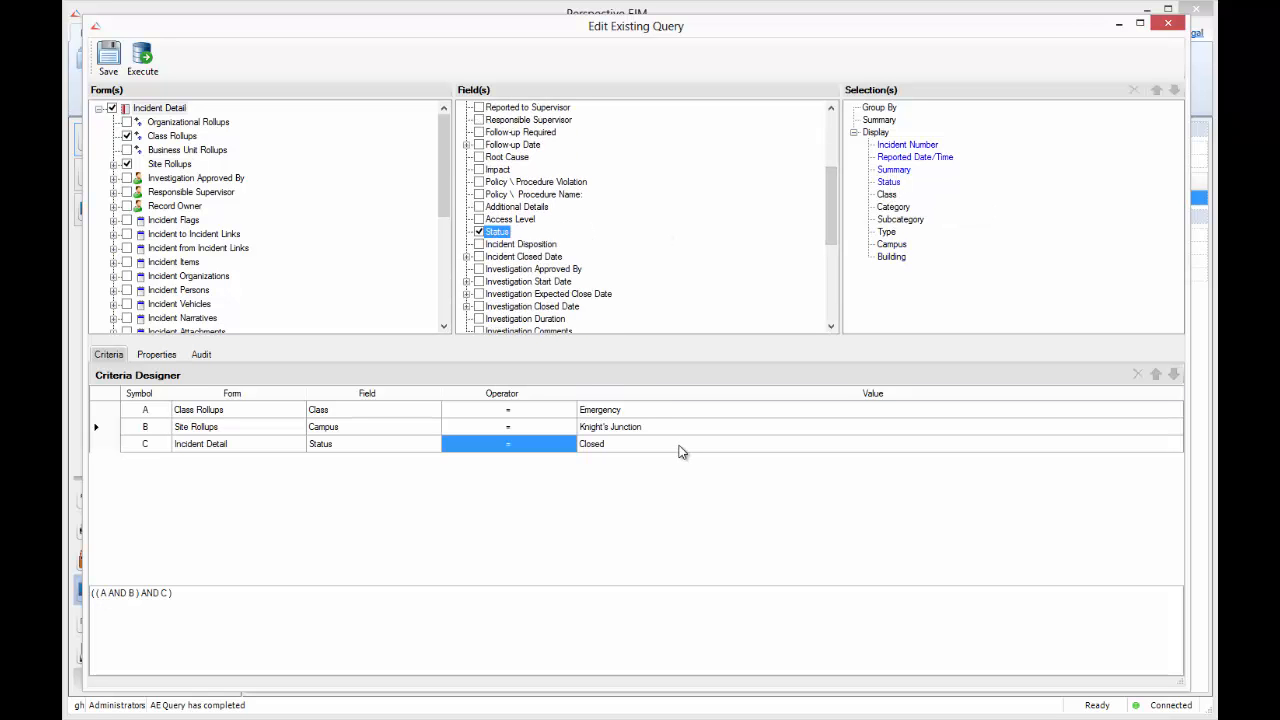
left_click(1143, 448)
left_click(1143, 448)
left_click(1148, 465)
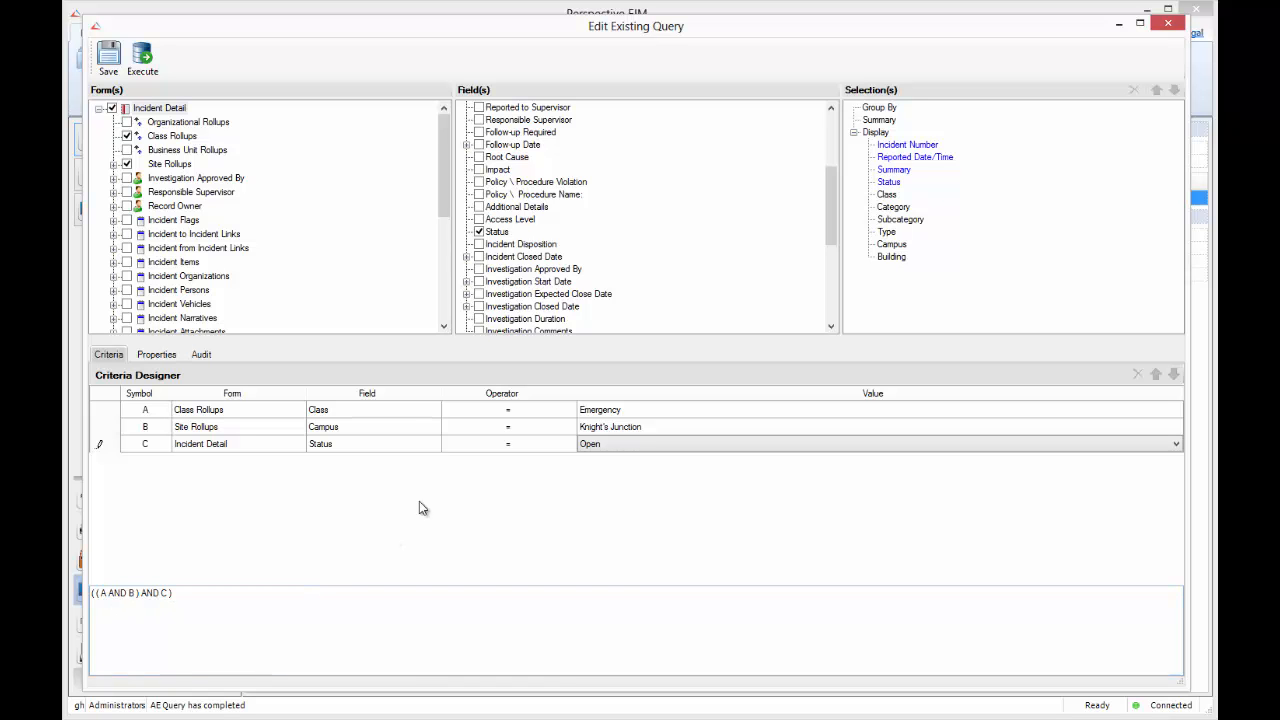
Add a search criterion on Reported Date/Time and set its date to 01/01/2014.
left_click_drag(835, 210, 845, 143)
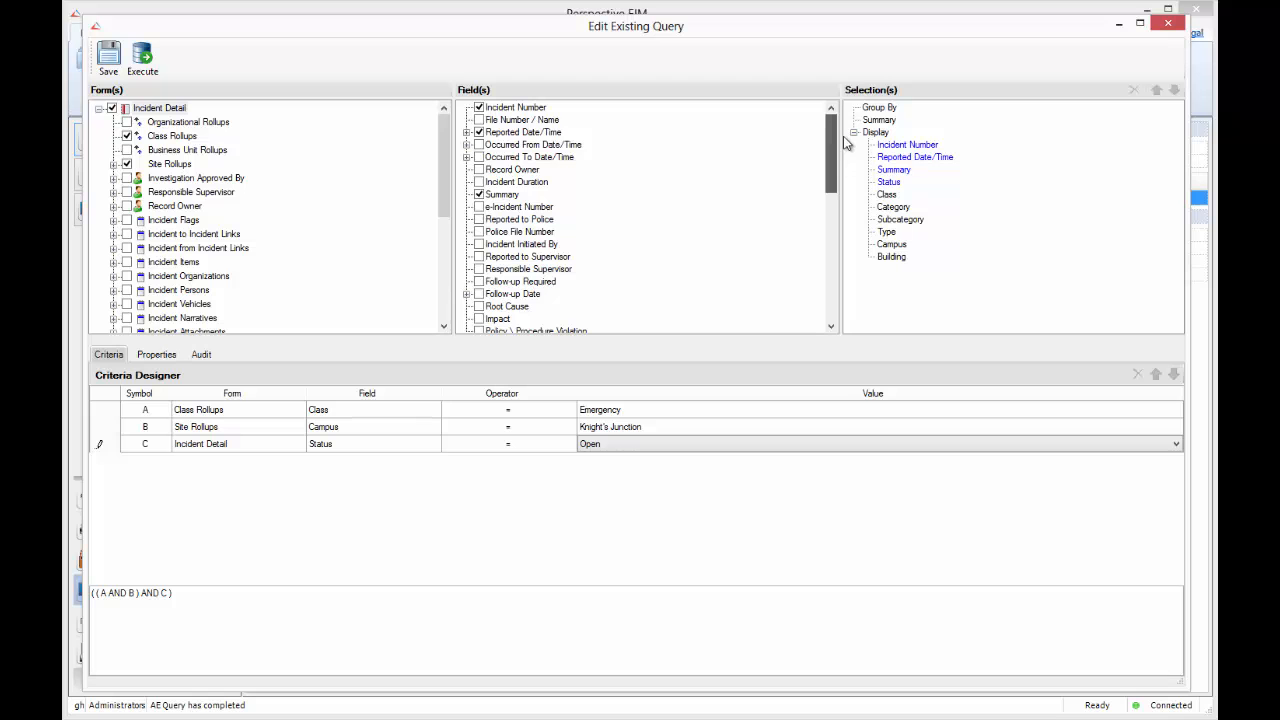
right_click(522, 138)
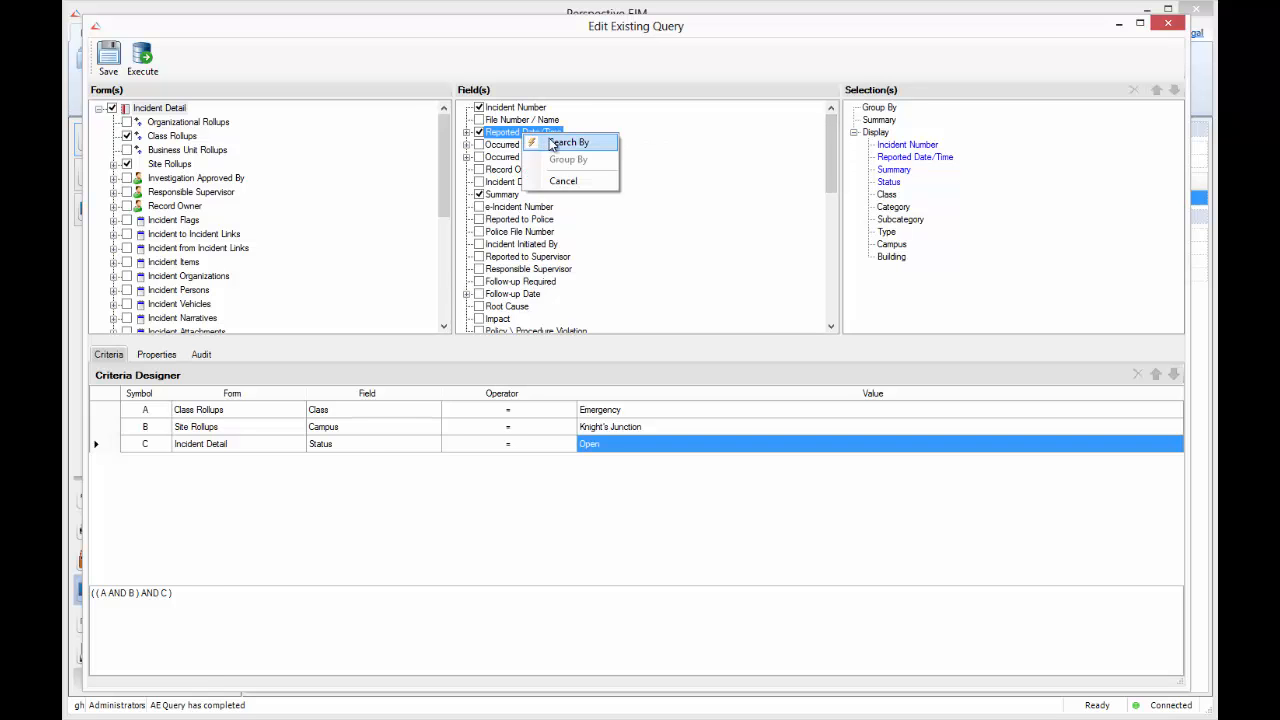
left_click(553, 142)
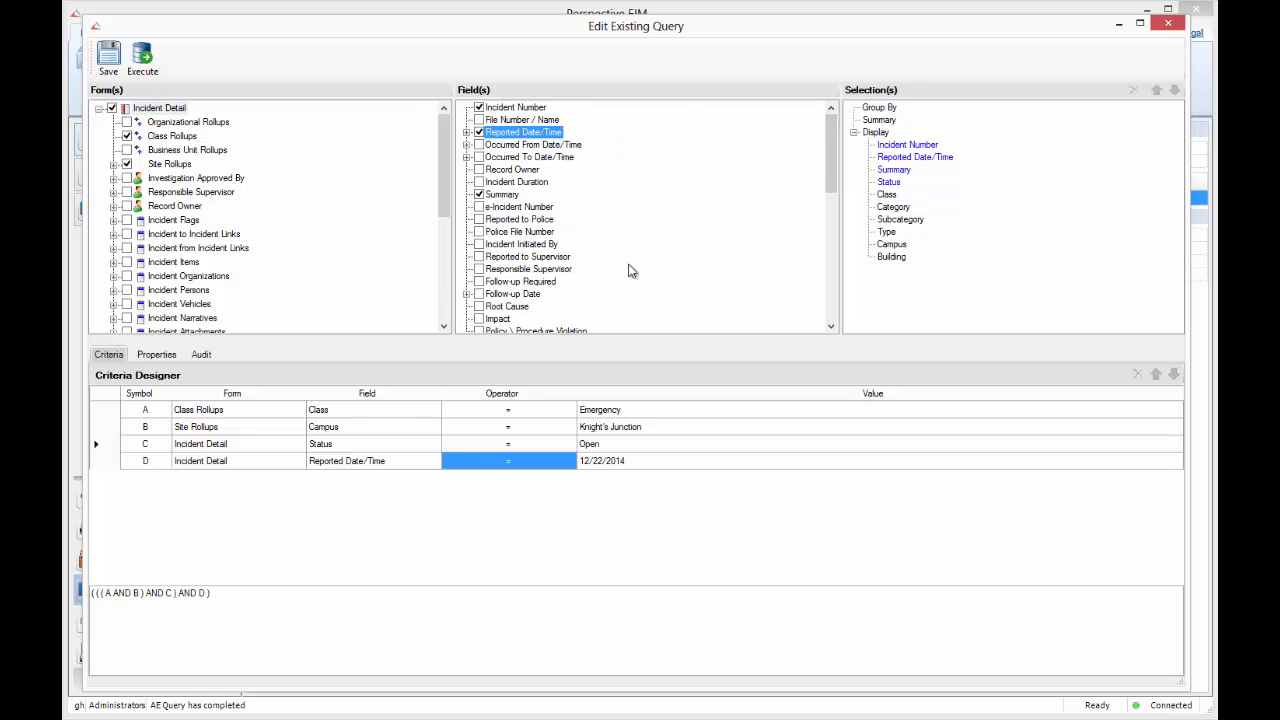
left_click(722, 466)
left_click(1168, 461)
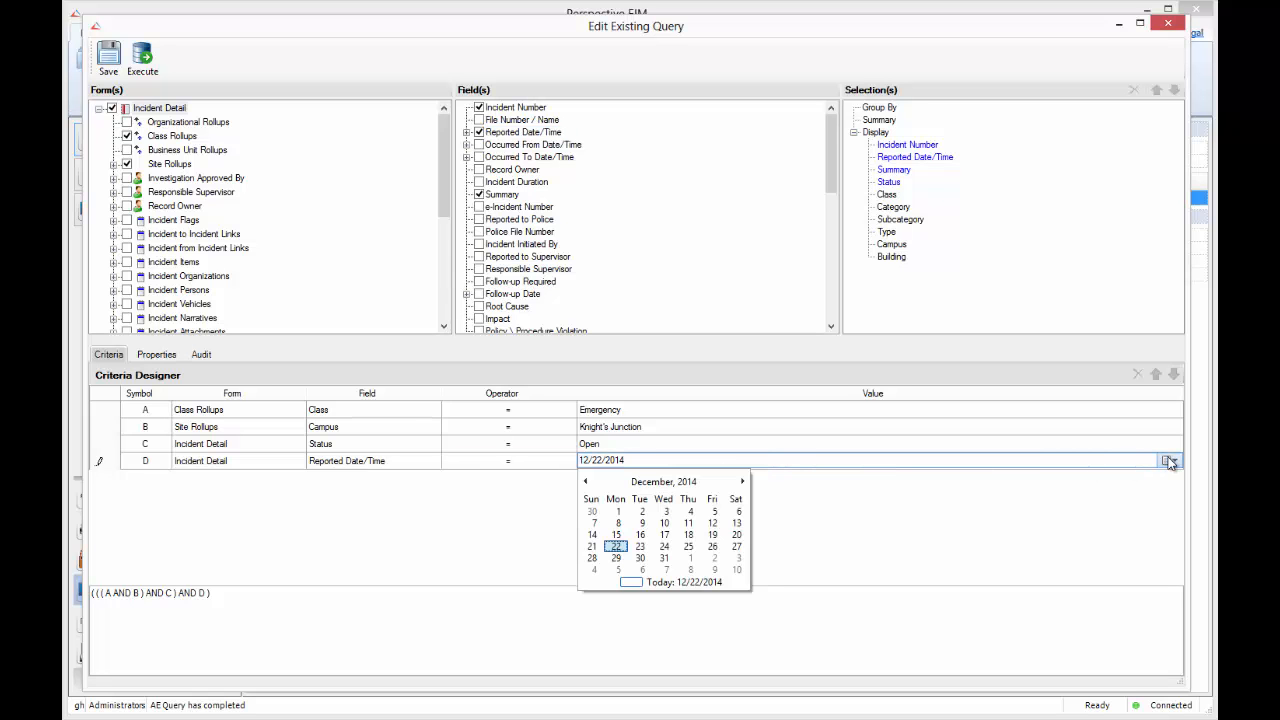
left_click(667, 482)
left_click(614, 508)
left_click(665, 511)
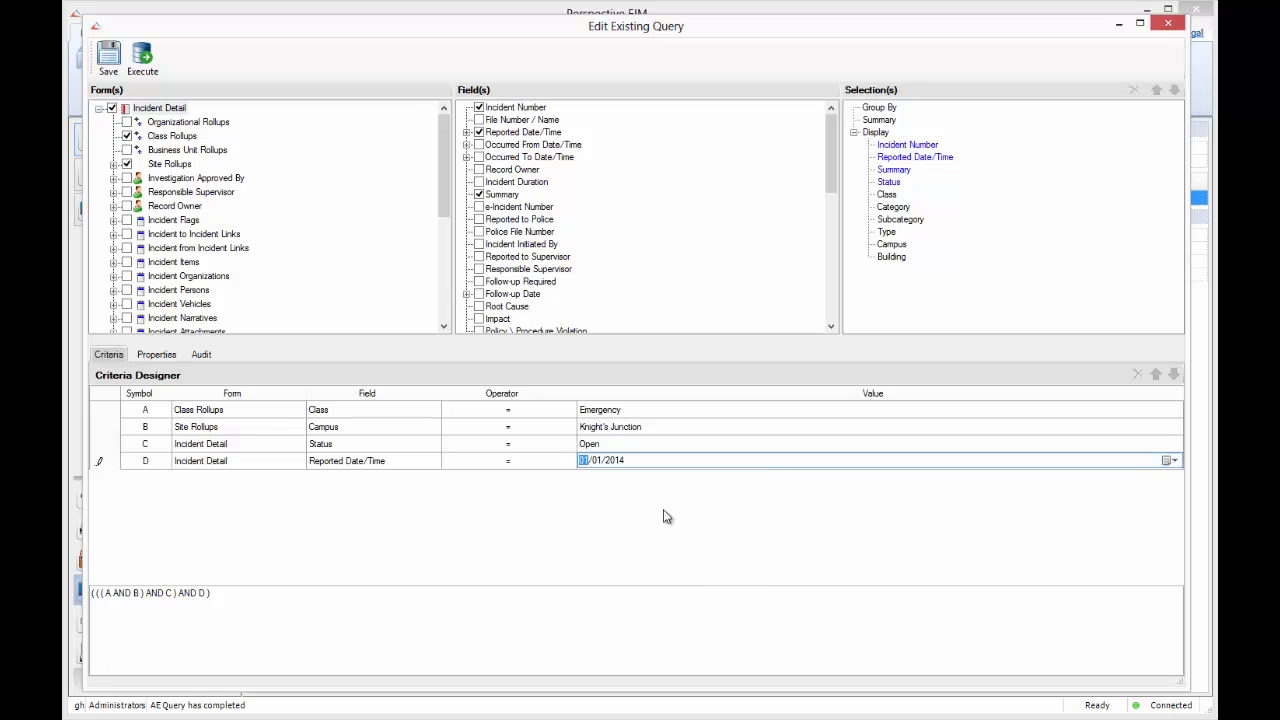
Add a second Reported Date/Time criterion and examine the operators available for it.
right_click(508, 133)
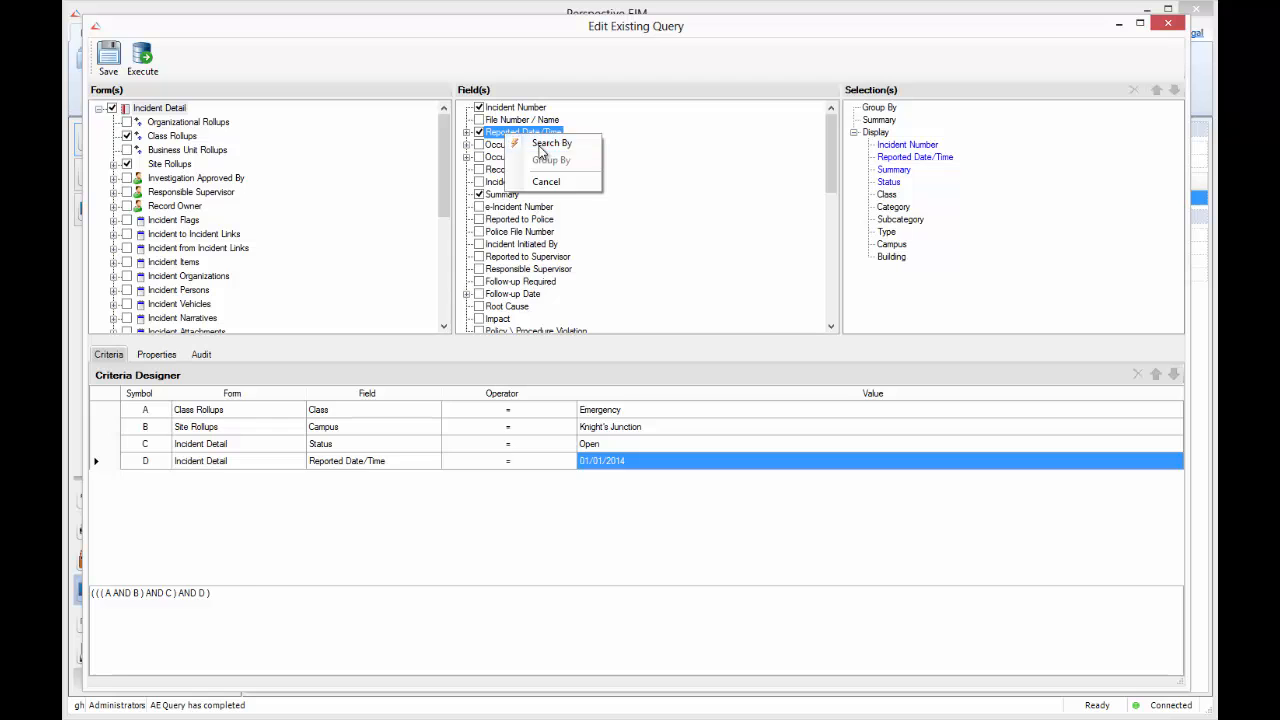
left_click(540, 148)
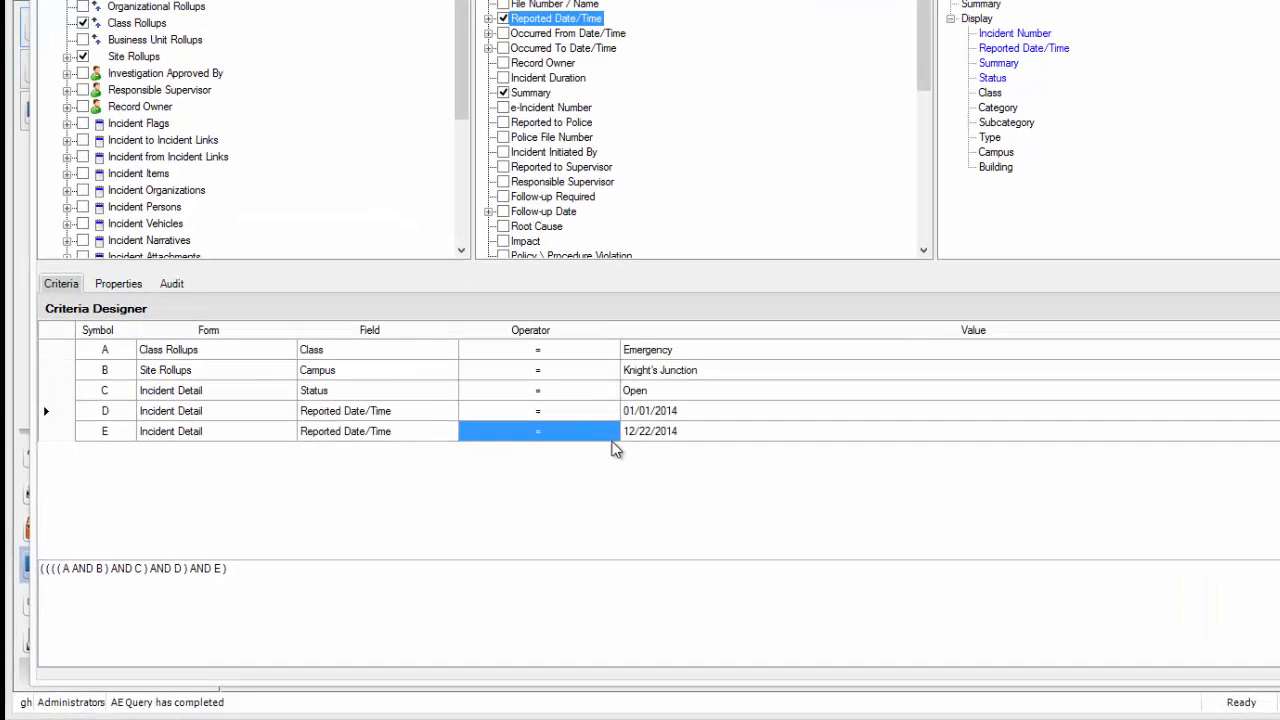
left_click(570, 478)
left_click(570, 478)
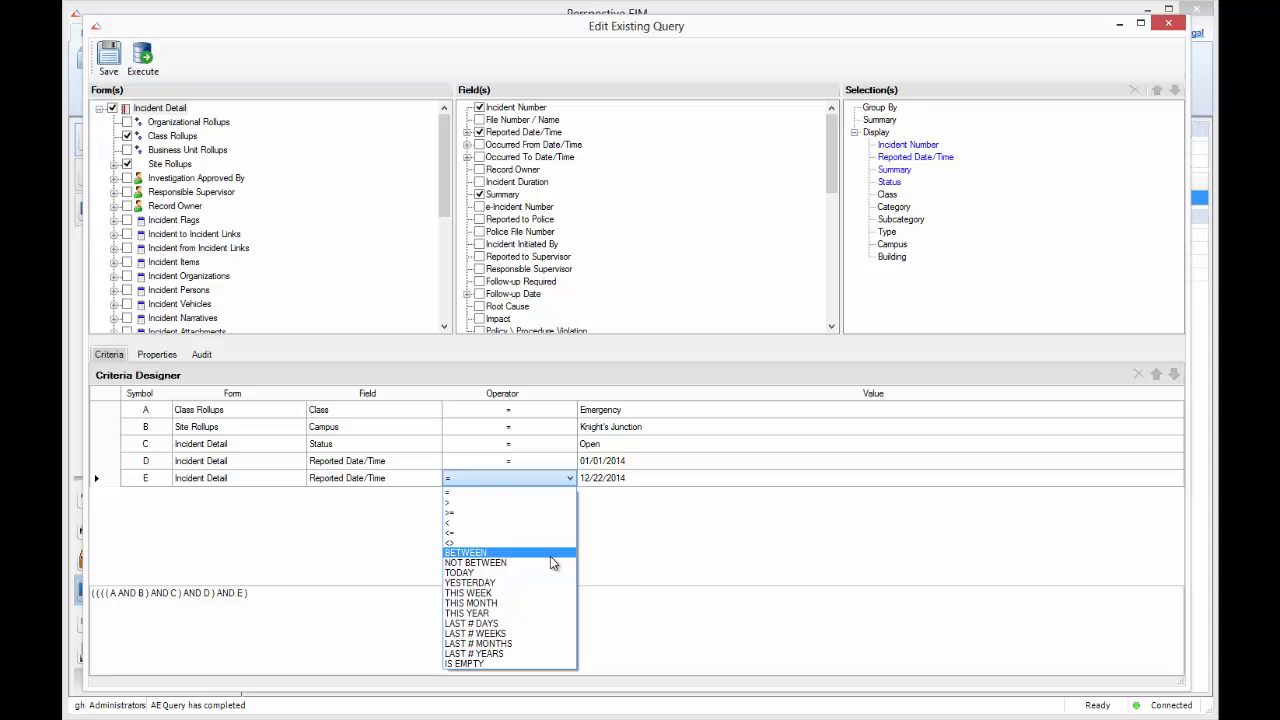
left_click(386, 532)
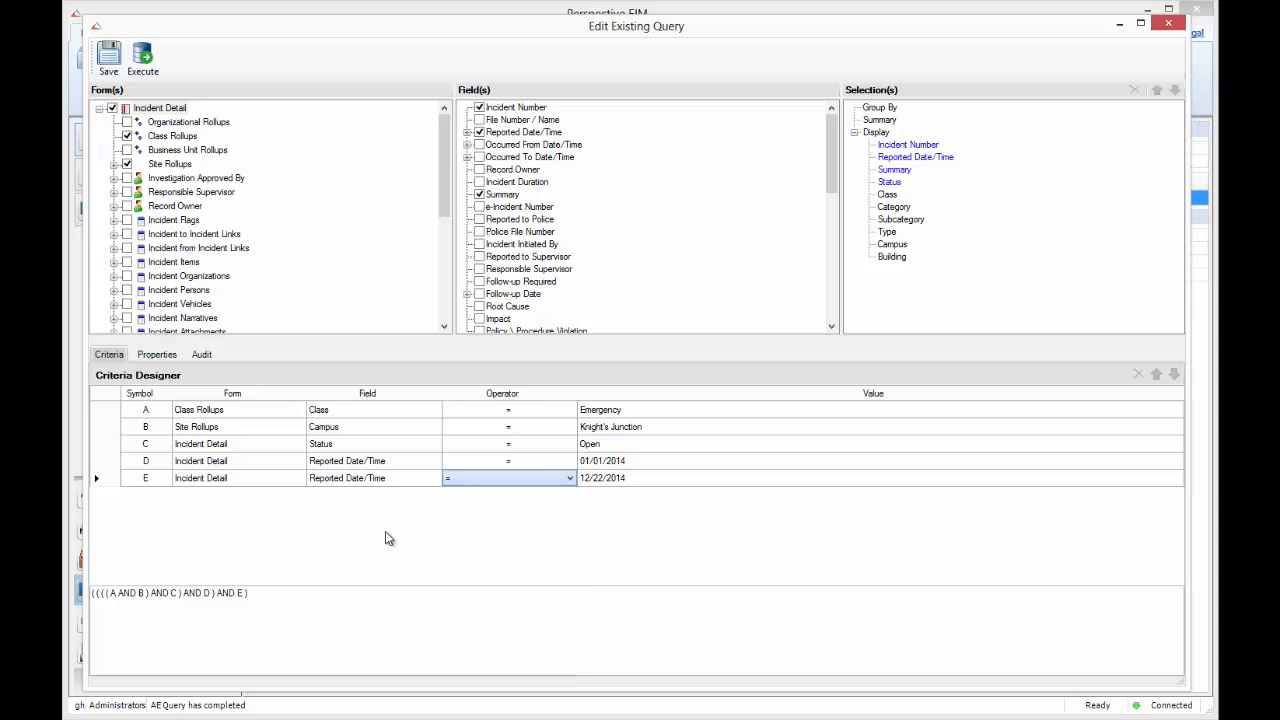
Delete both Reported Date/Time criteria from the Criteria Designer.
left_click(112, 460)
left_click(113, 477, "shift")
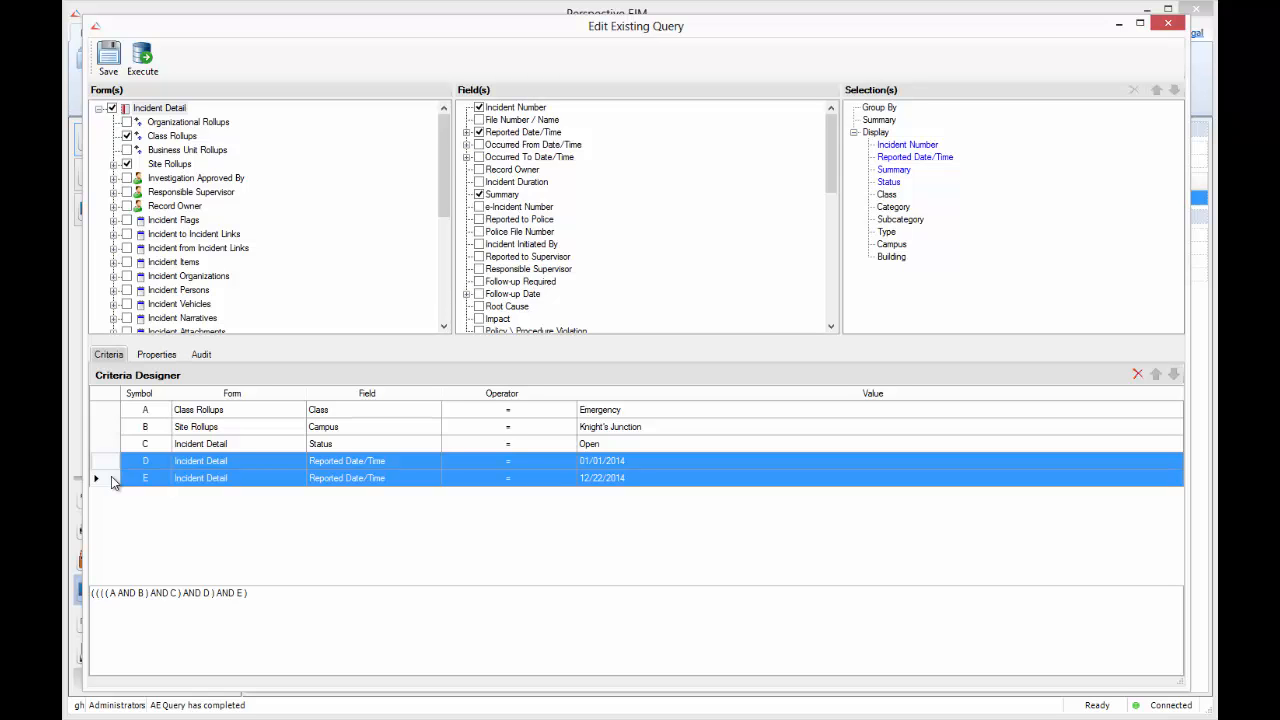
left_click(1137, 374)
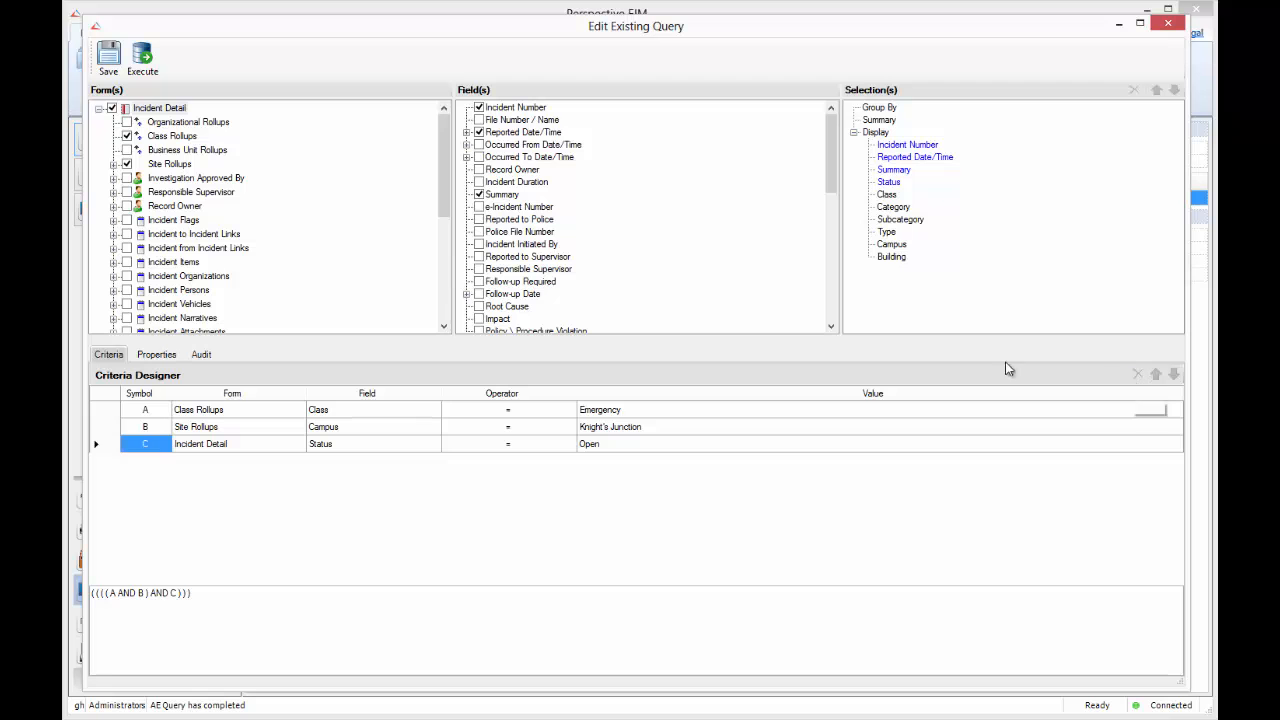
Add a single Reported Date/Time search criterion that uses the BETWEEN operator.
right_click(537, 145)
right_click(516, 132)
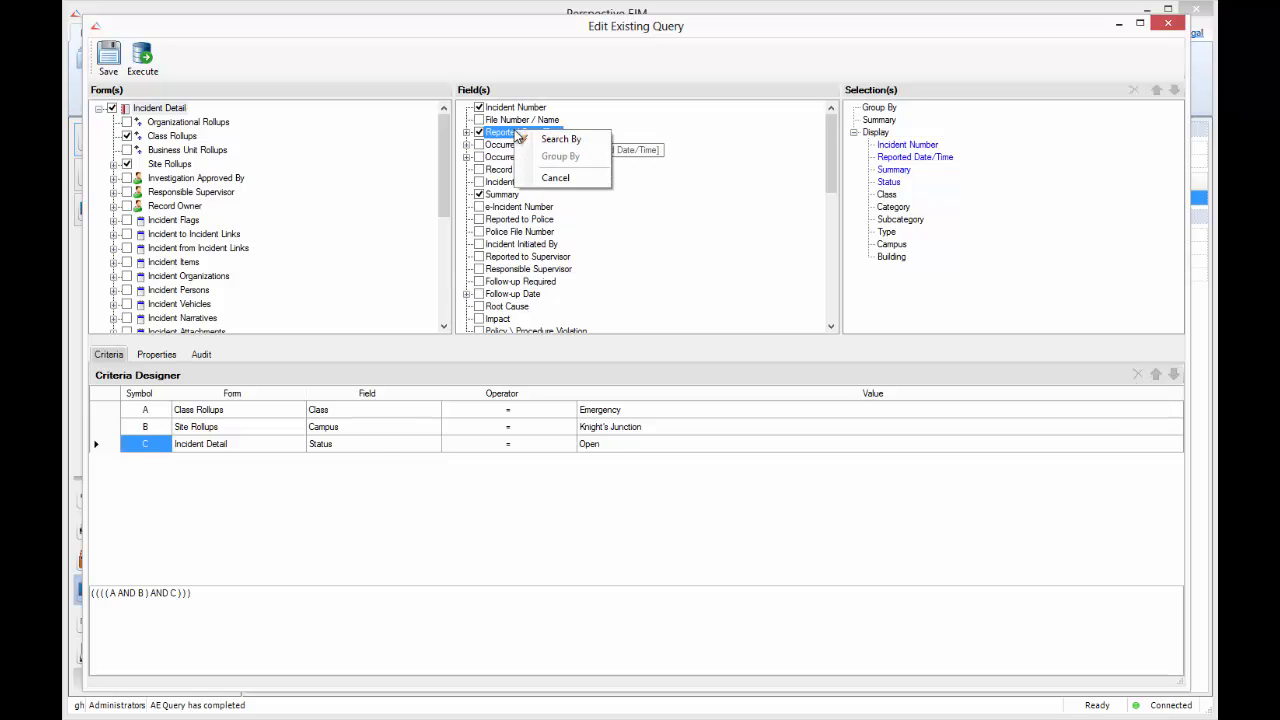
left_click(538, 141)
left_click(565, 461)
left_click(569, 461)
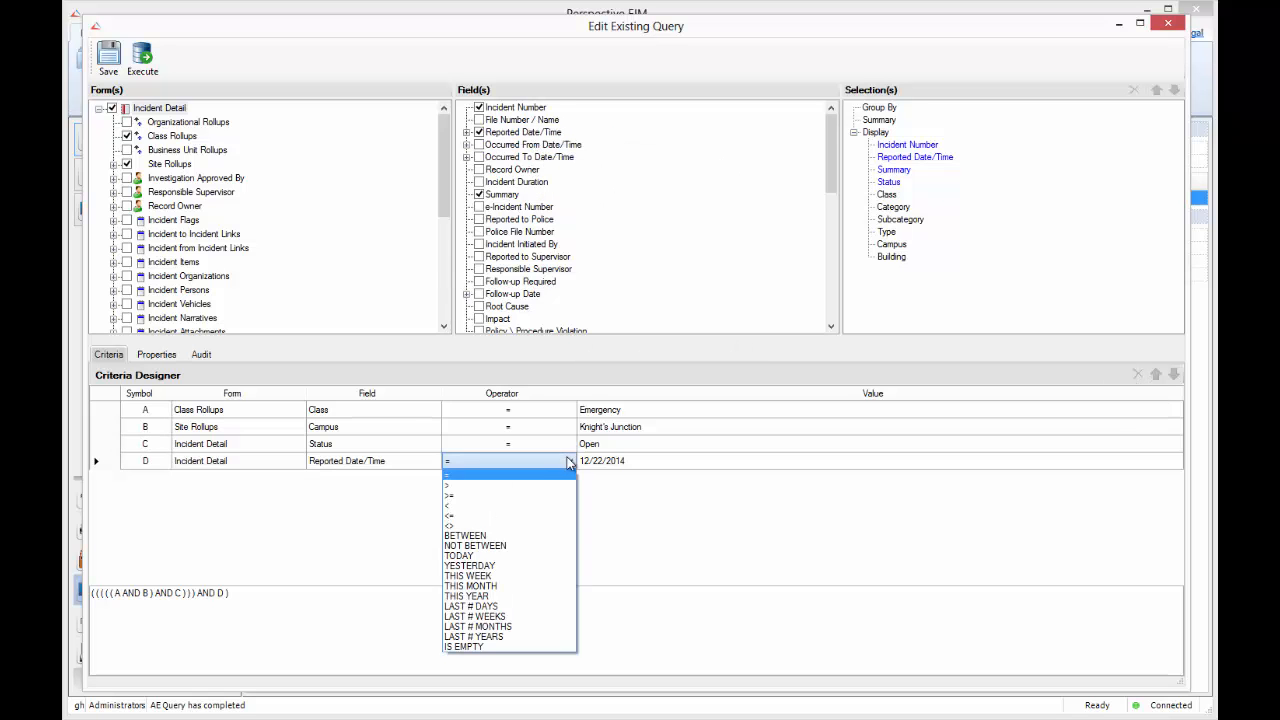
left_click(548, 536)
Set the start of the Reported Date/Time range to 01/01/2014 07:00.
left_click(685, 460)
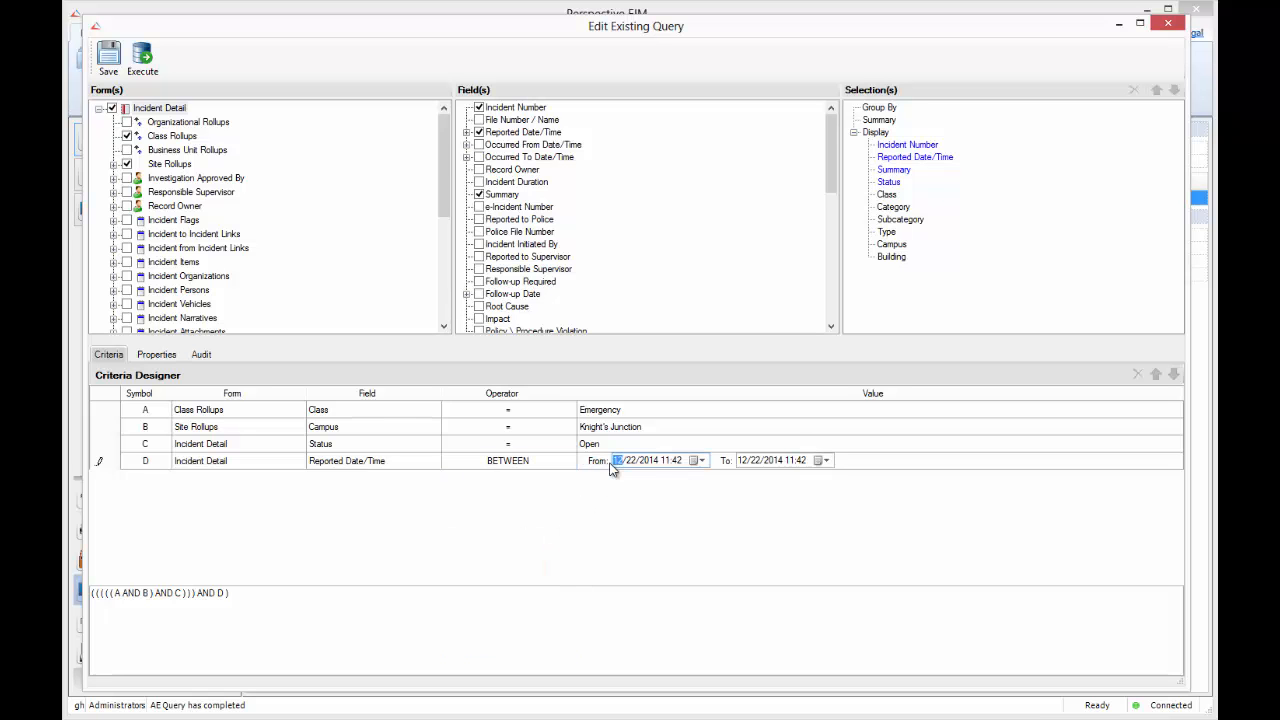
left_click(693, 460)
left_click(698, 481)
left_click(645, 508)
left_click(693, 508)
key("Right")
key("Right")
key("Right")
type("0700")
Try the TODAY and LAST # DAYS operators on the Reported Date/Time criterion and look through the other operators.
left_click(570, 466)
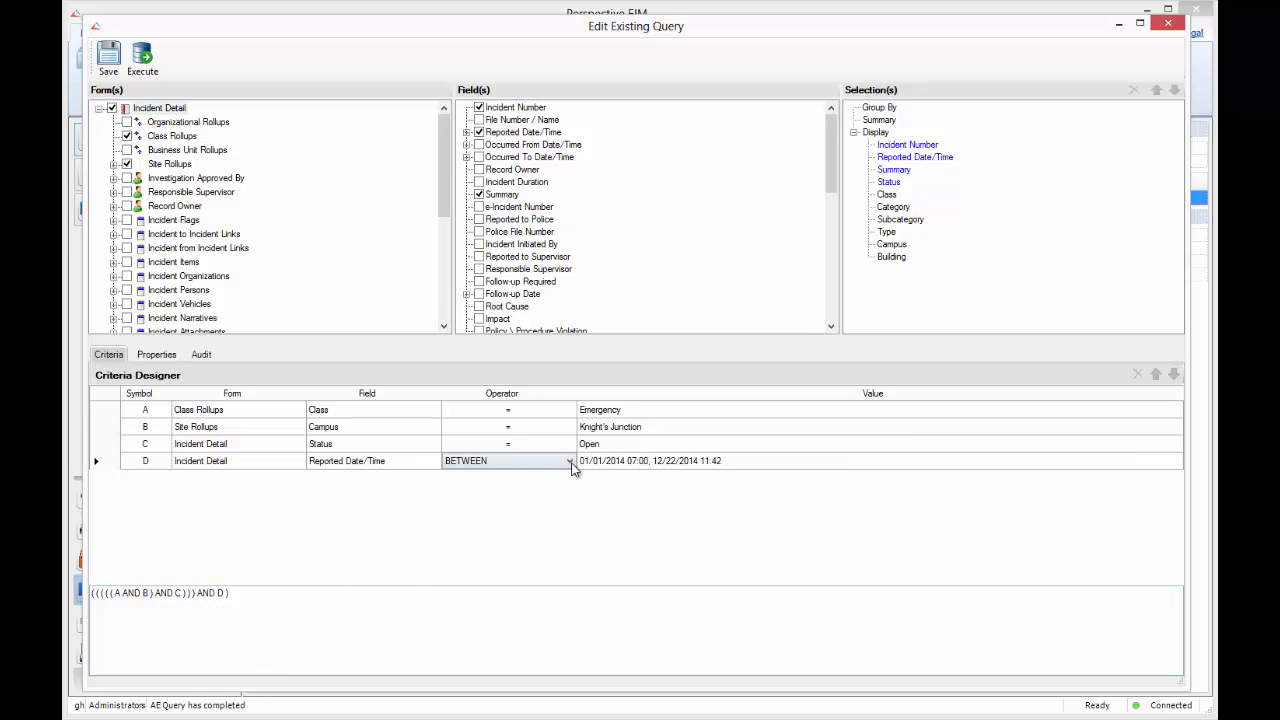
left_click(570, 462)
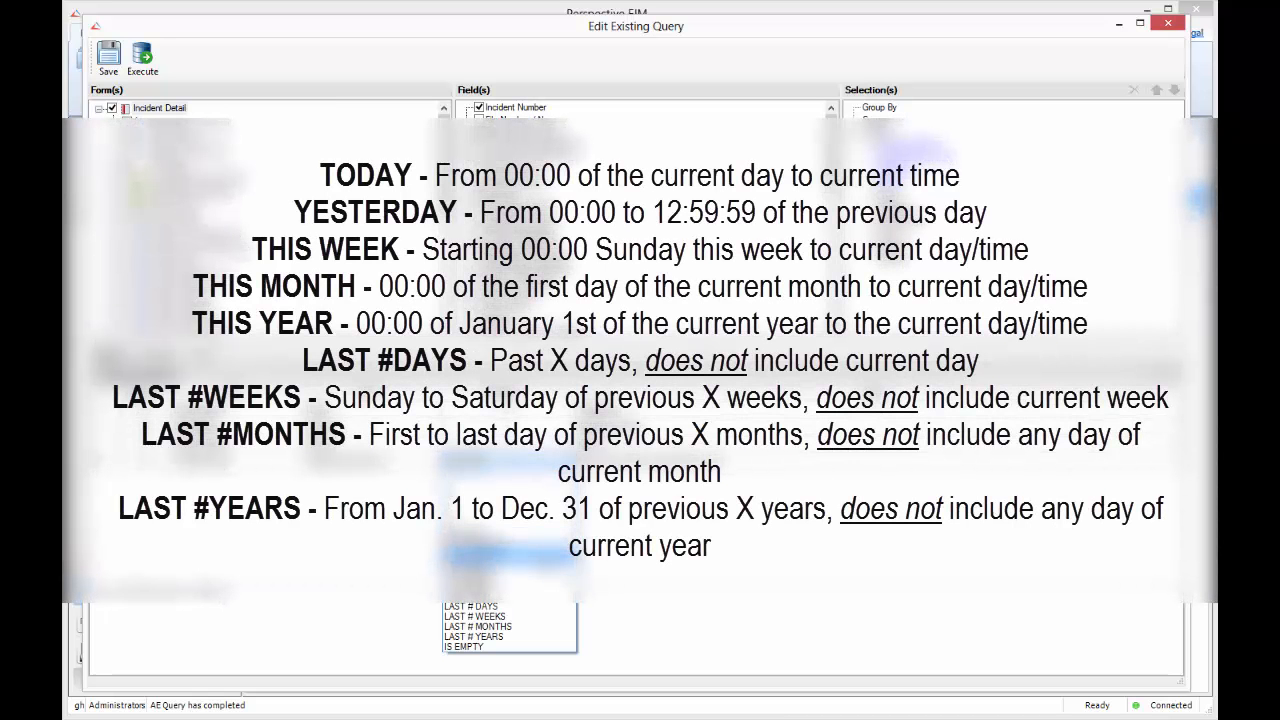
left_click(510, 556)
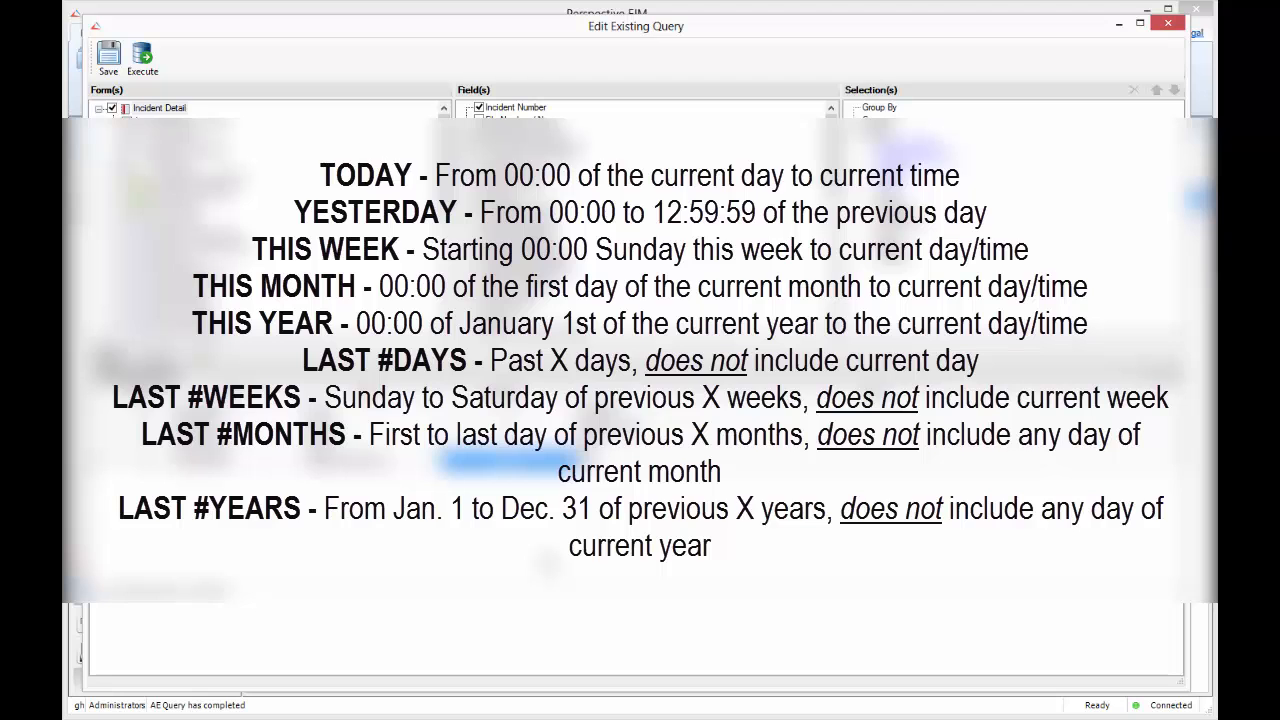
left_click(570, 462)
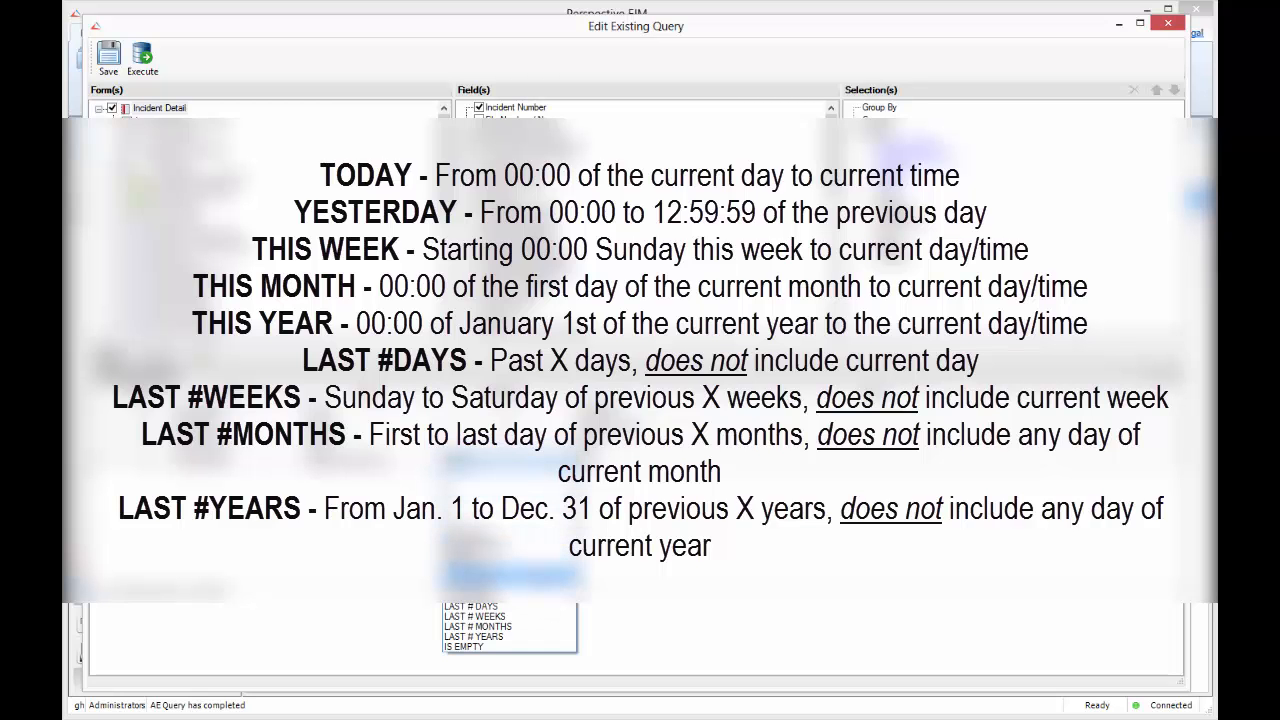
left_click(531, 608)
left_click(1175, 460)
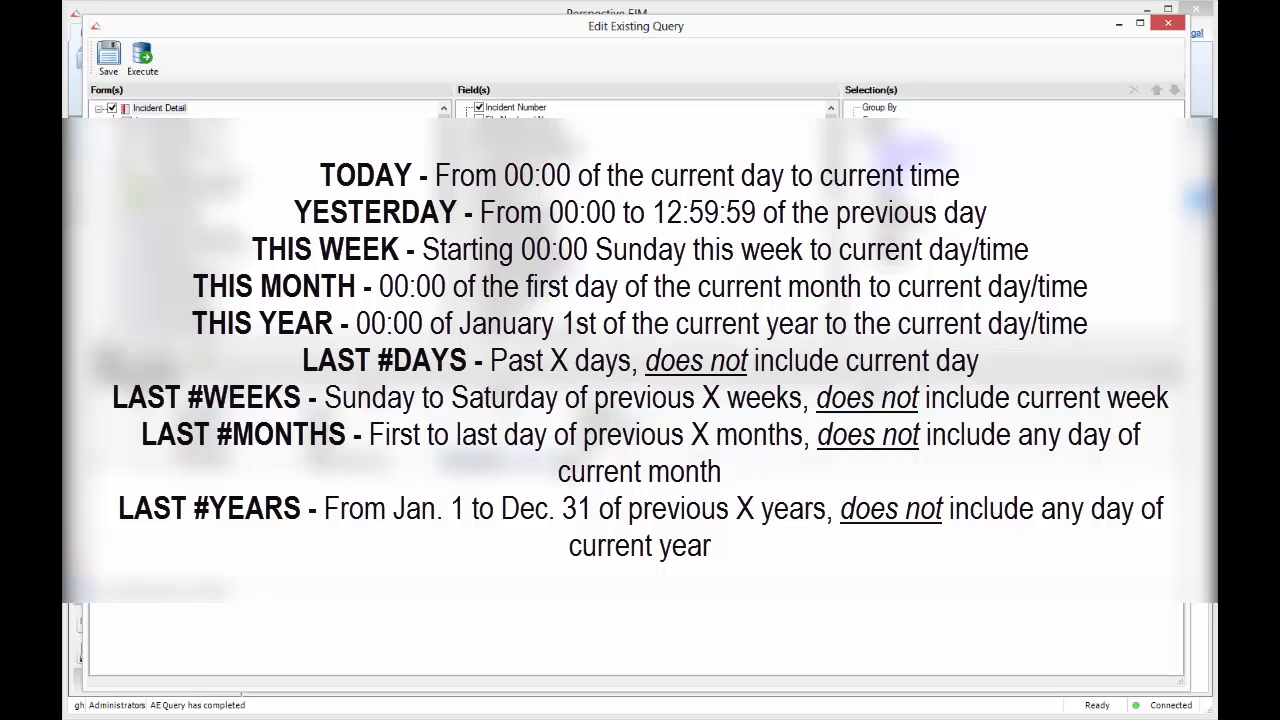
left_click(510, 461)
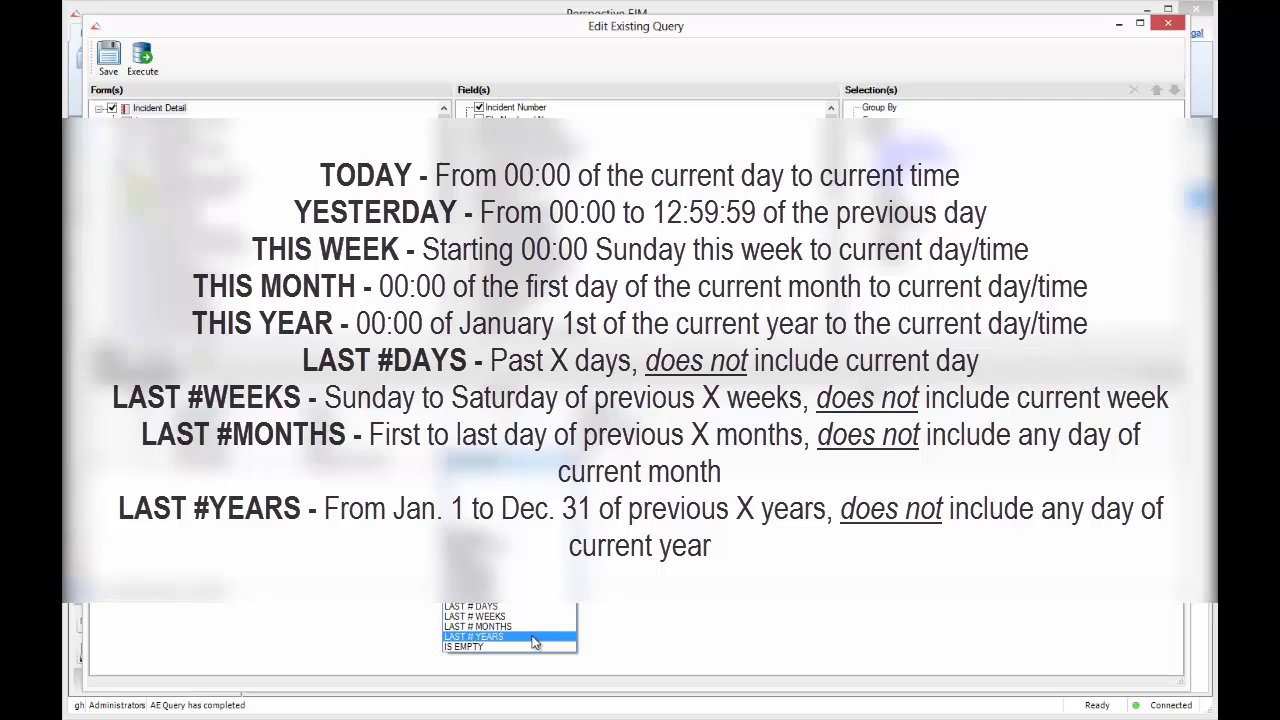
left_click(609, 552)
Return the Reported Date/Time criterion to the BETWEEN operator and set the start of its range to 01/01/2014 07:00.
left_click(570, 462)
left_click(510, 536)
left_click(612, 462)
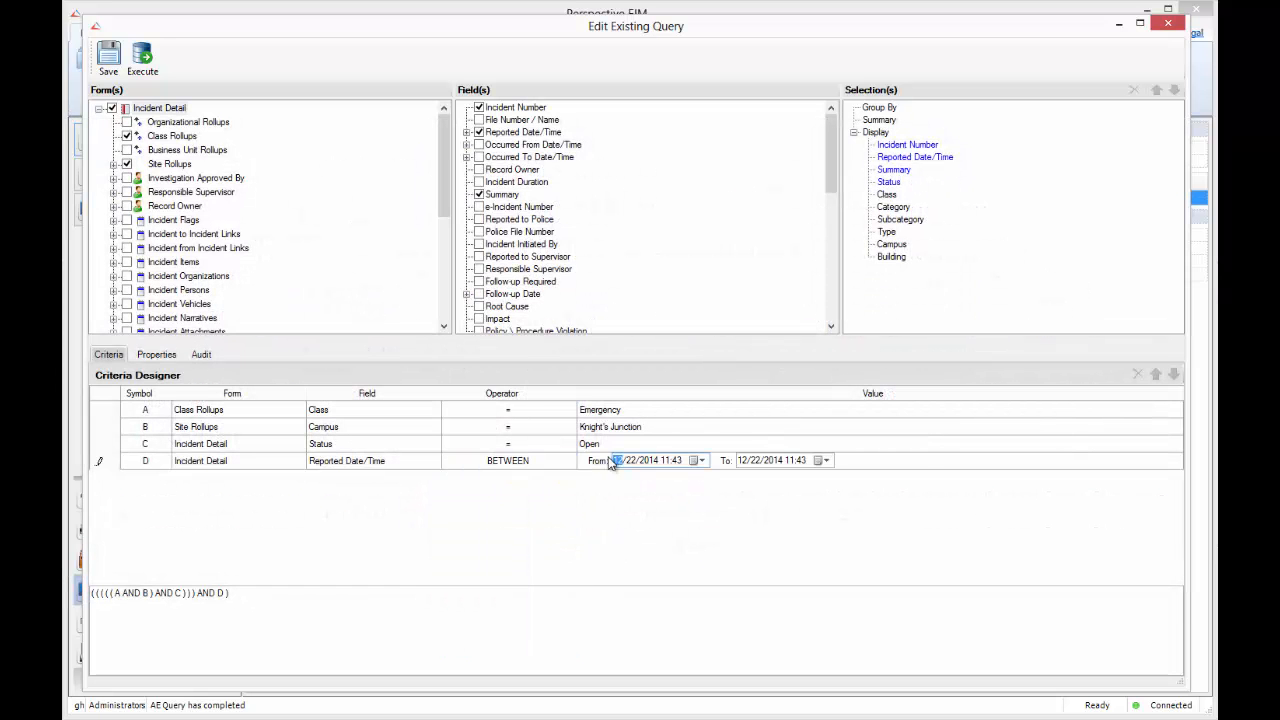
left_click(694, 462)
left_click(684, 482)
left_click(634, 503)
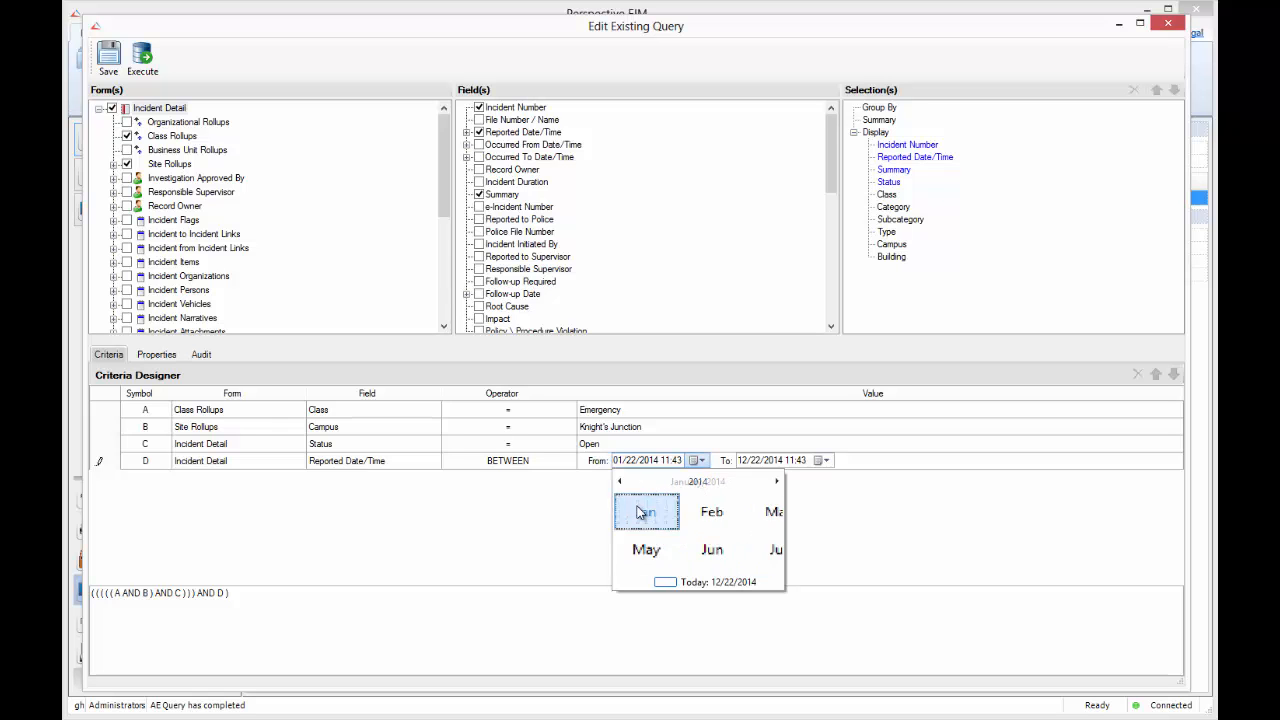
left_click(699, 512)
key("Right")
key("Right")
key("Right")
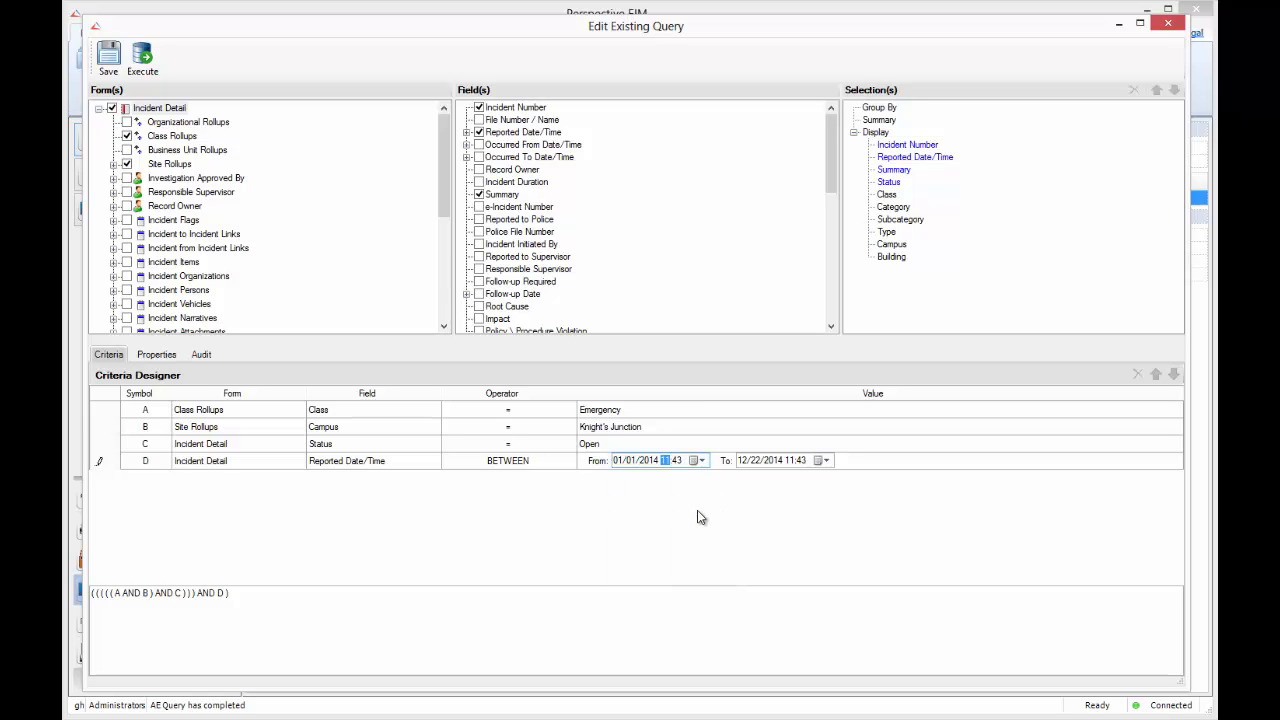
type("0700")
Execute the query and enlarge the results window to show the columns through Site Rollups Building.
left_click(142, 58)
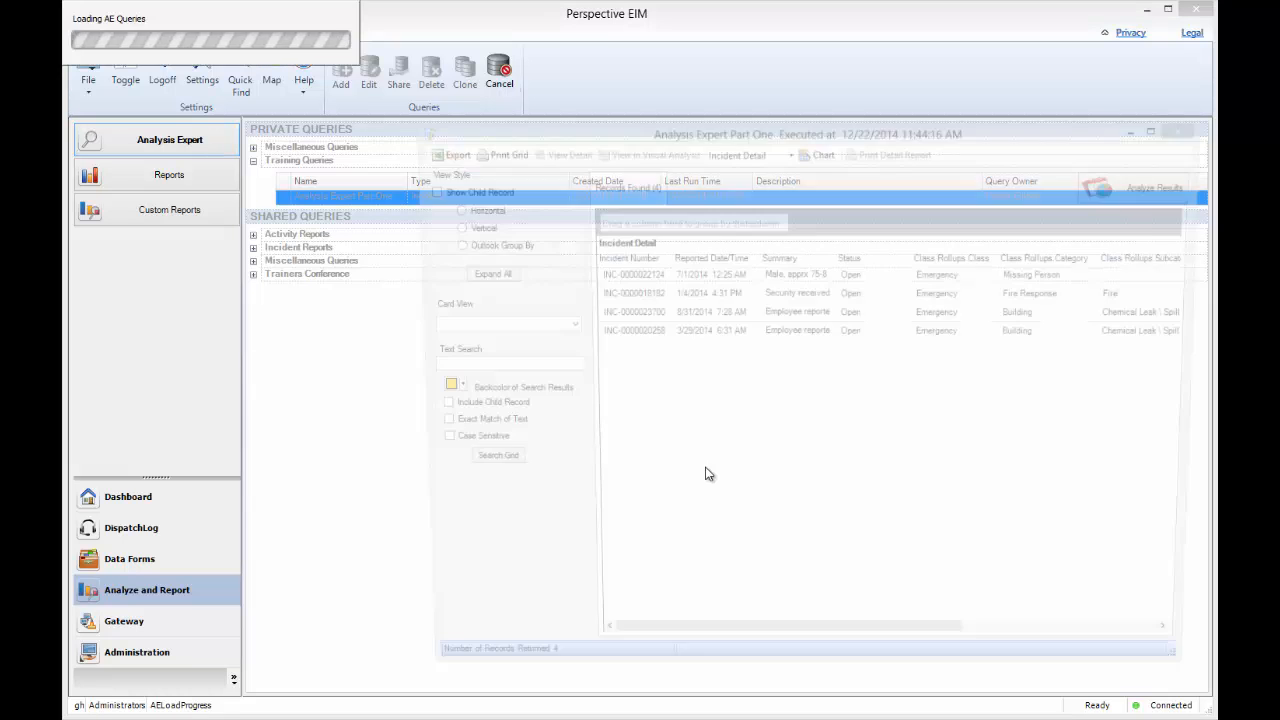
left_click_drag(727, 140, 413, 40)
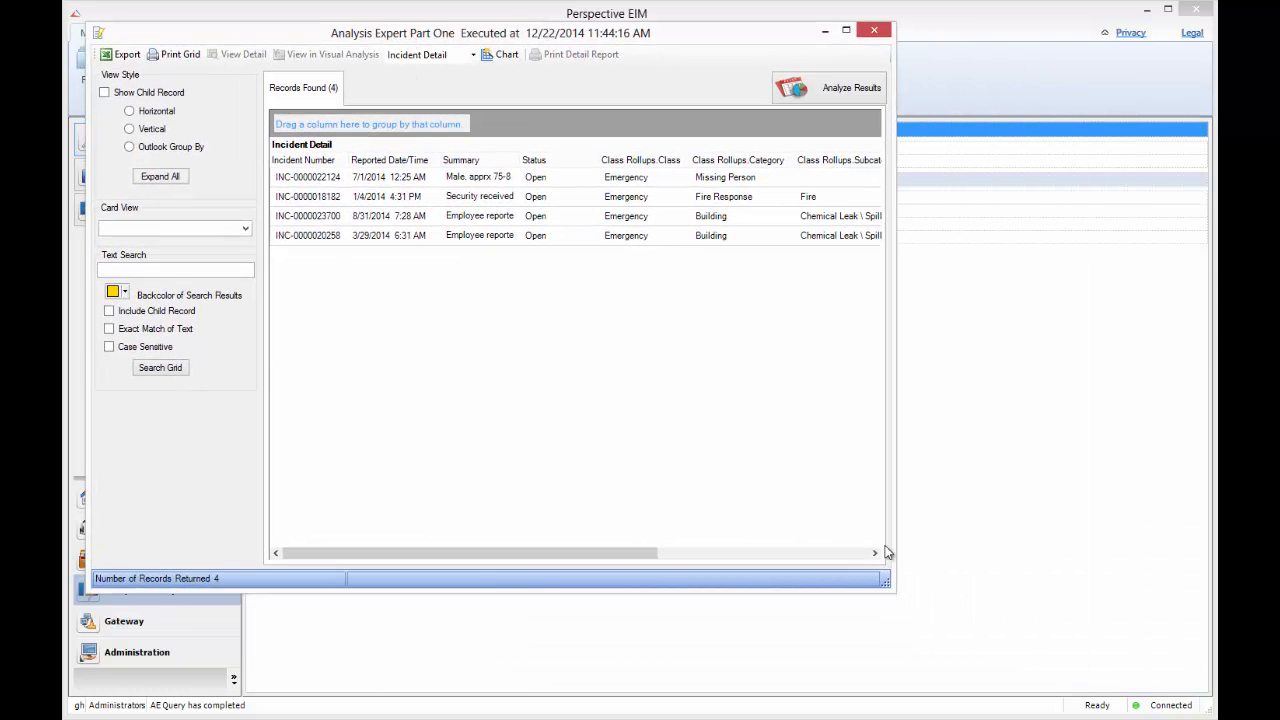
left_click_drag(886, 584, 1185, 693)
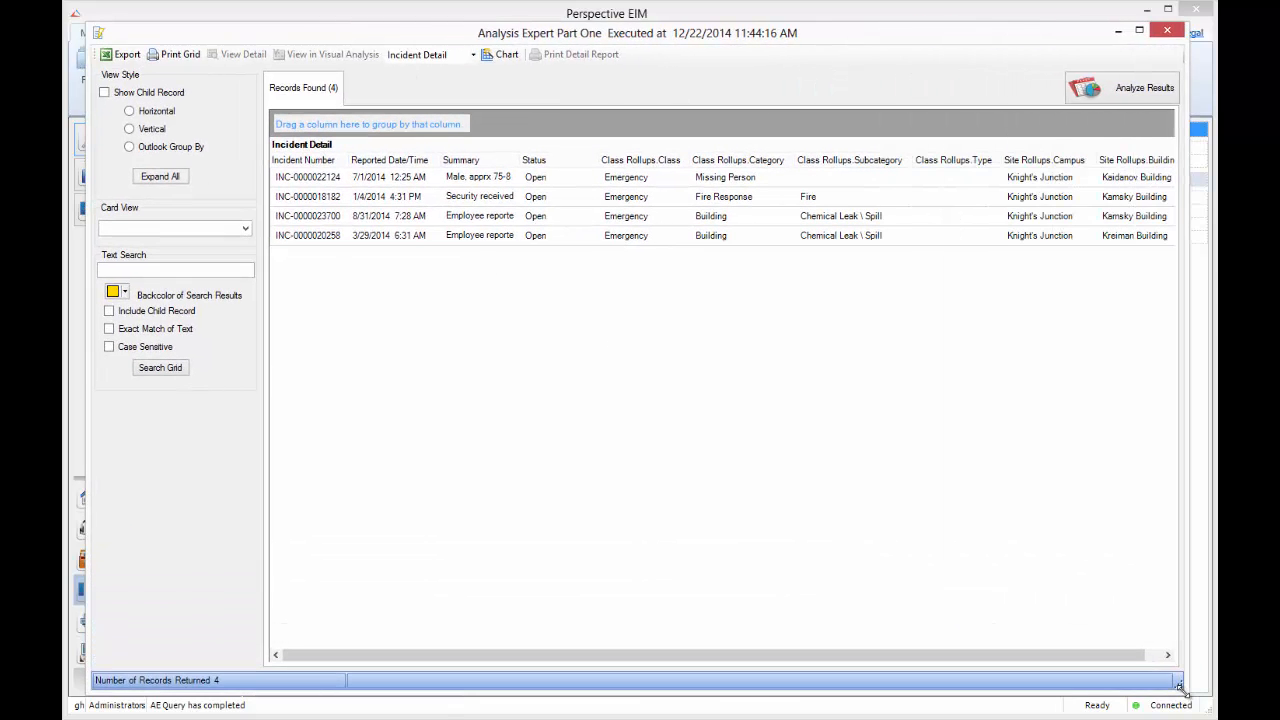
left_click_drag(763, 663, 671, 660)
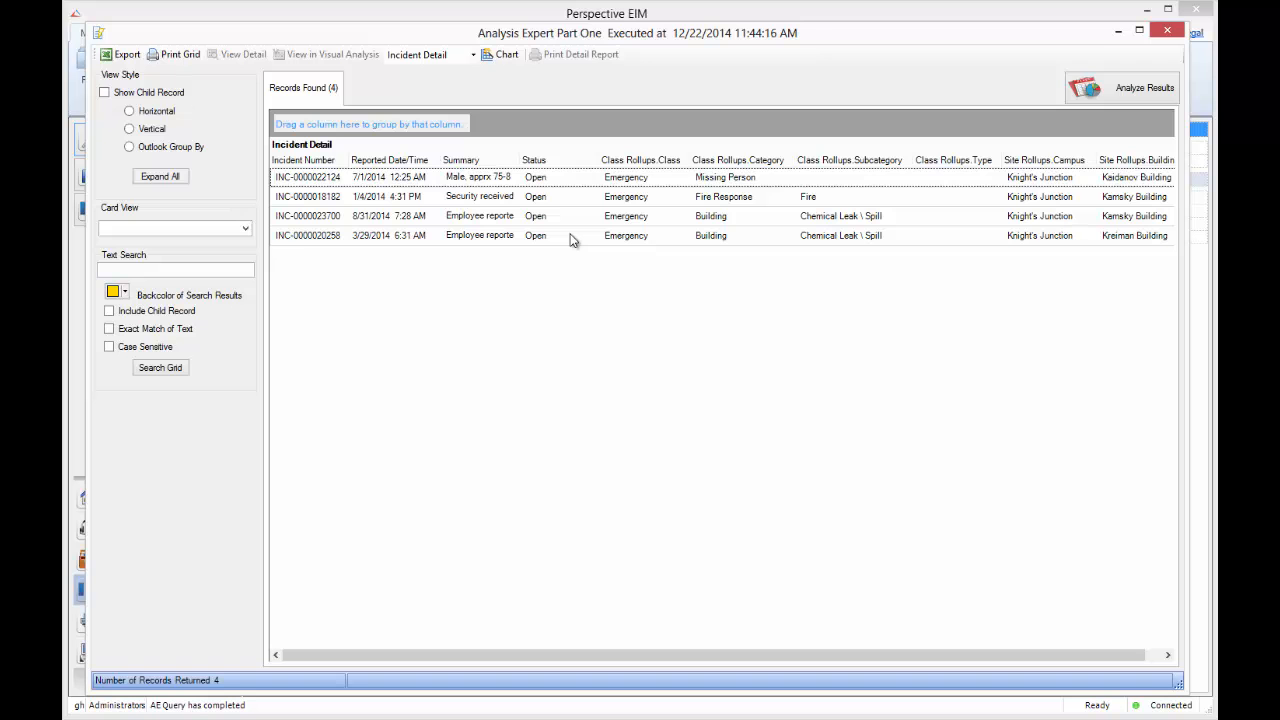
Close the results, reopen the Analysis Expert Part One training query for editing, and enlarge its editor.
left_click(1167, 34)
left_click(253, 161)
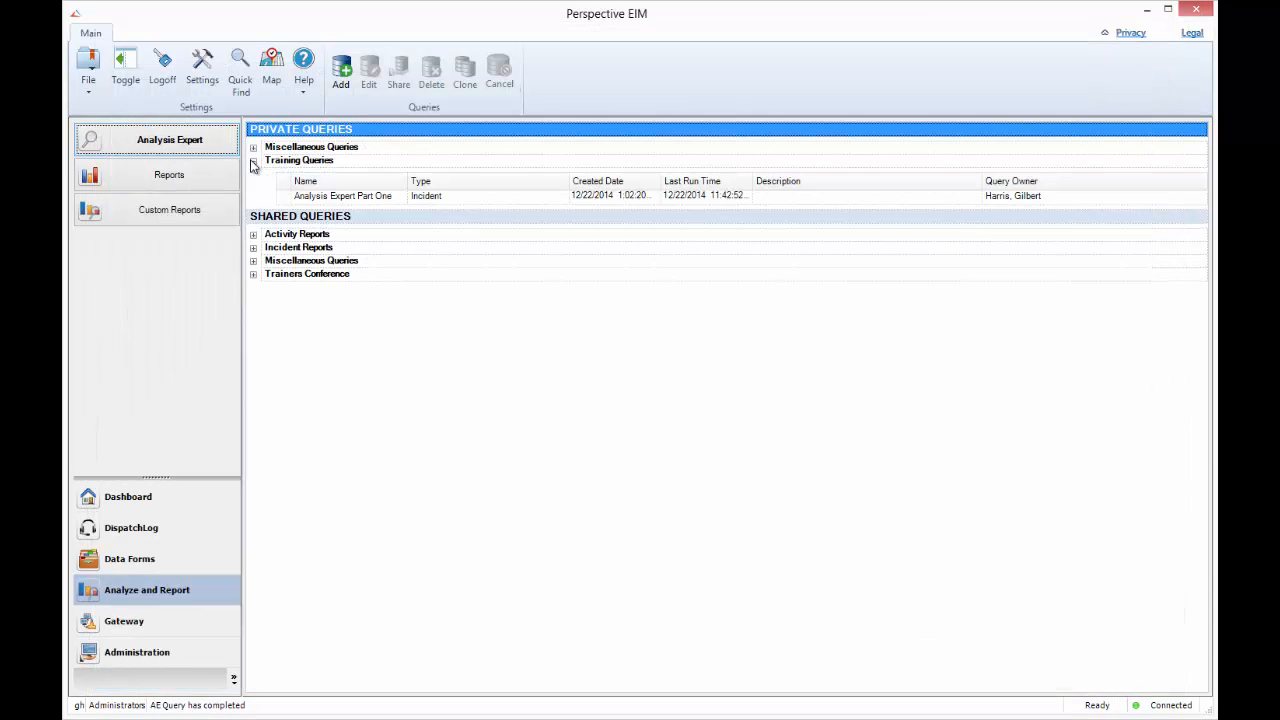
left_click(316, 197)
left_click(370, 78)
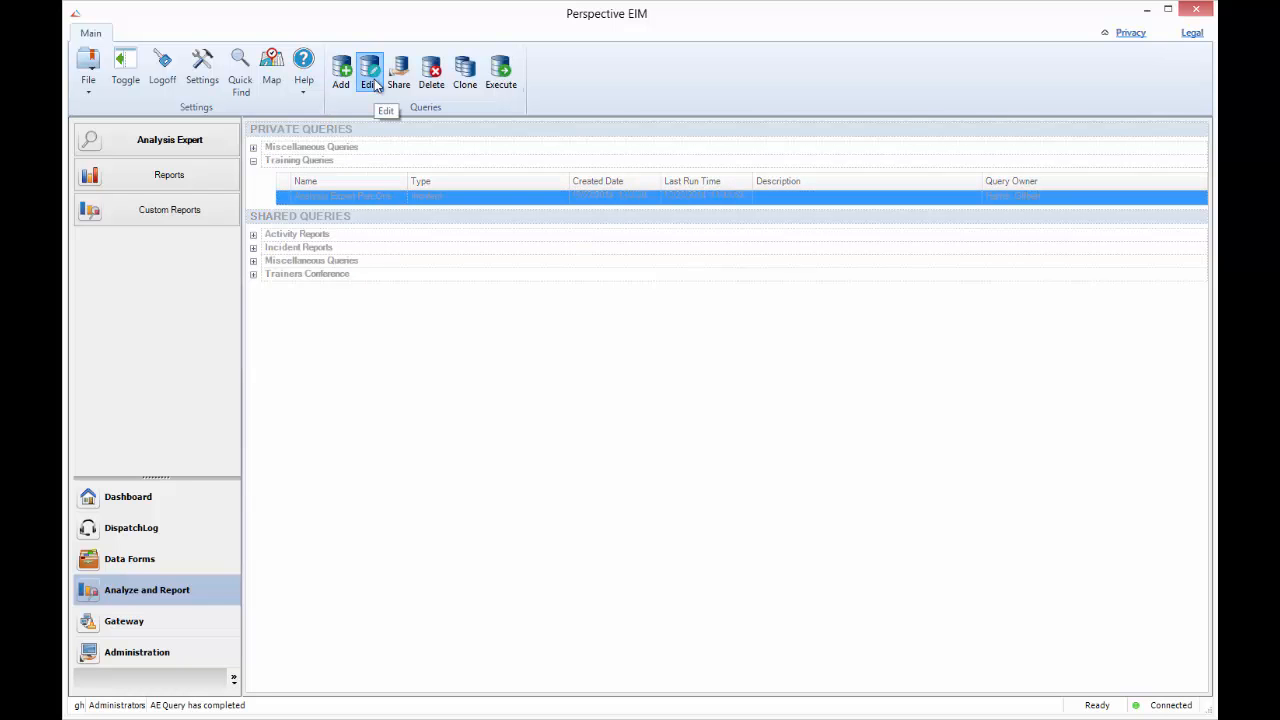
left_click(672, 438)
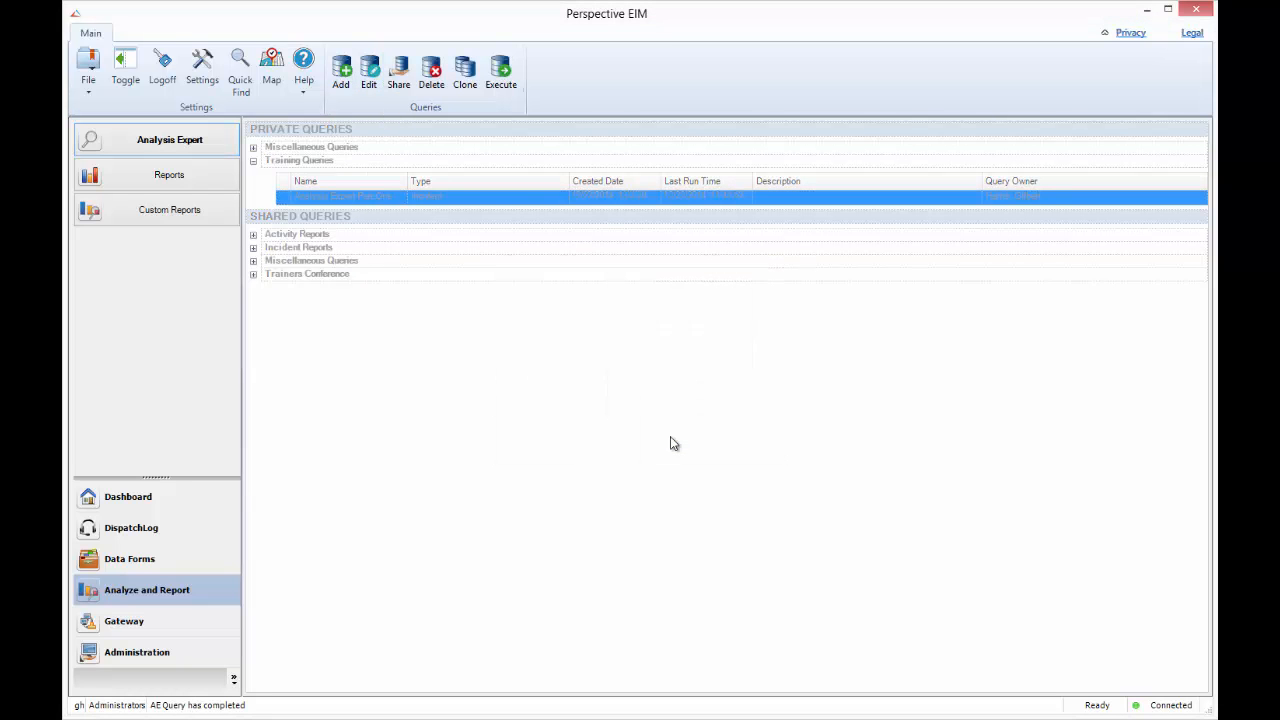
left_click_drag(639, 115, 470, 24)
left_click_drag(857, 523, 1182, 702)
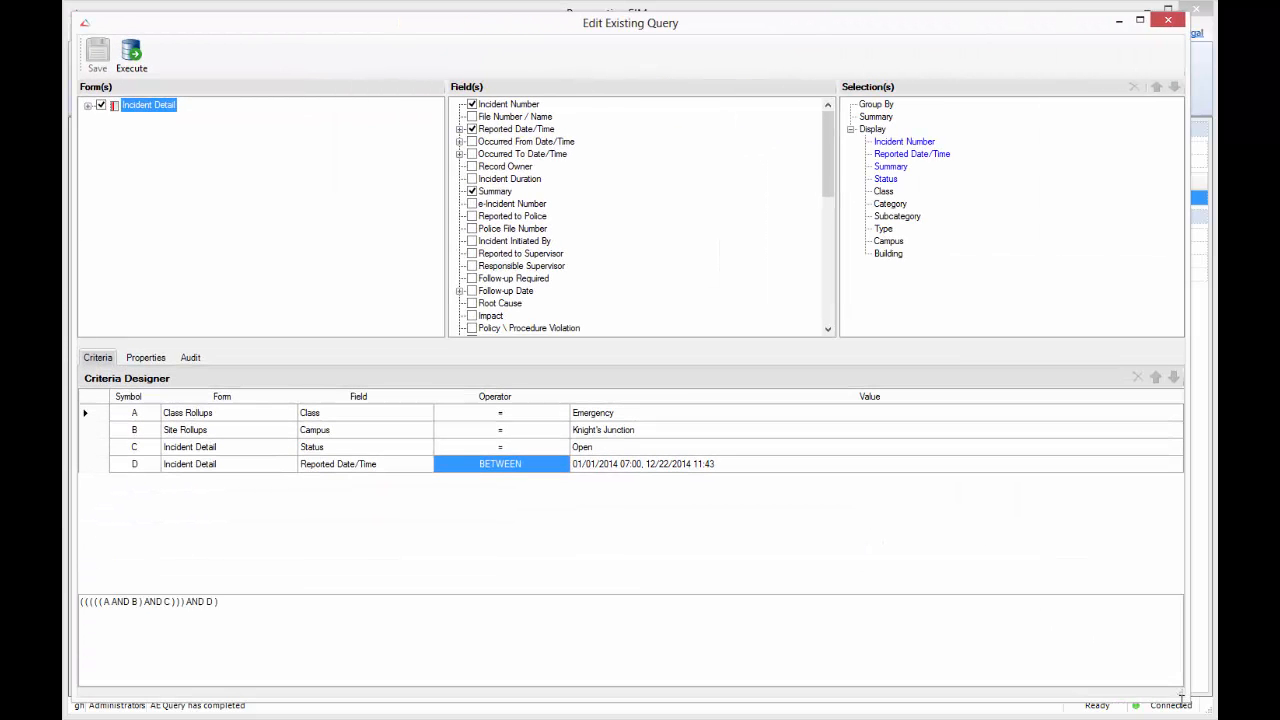
Add a second Class criterion from Class Rollups and set its value to Property Incident.
left_click(88, 105)
left_click(158, 133)
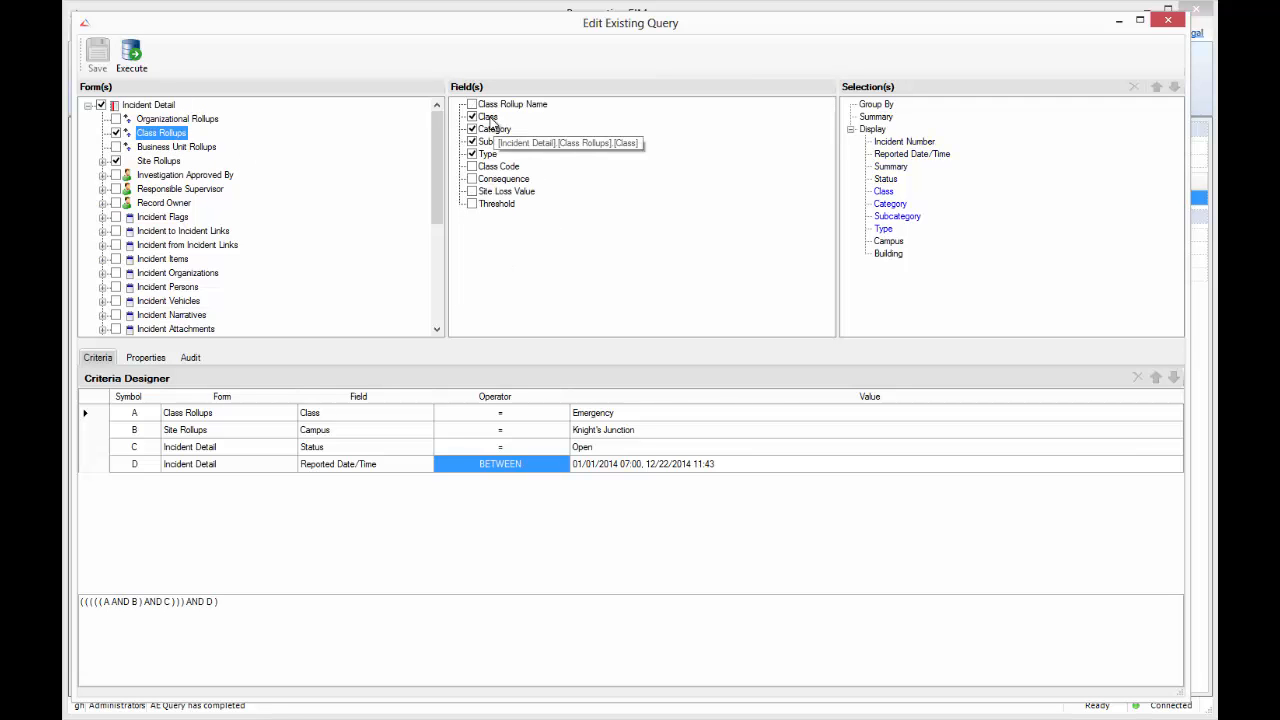
right_click(489, 117)
left_click(534, 128)
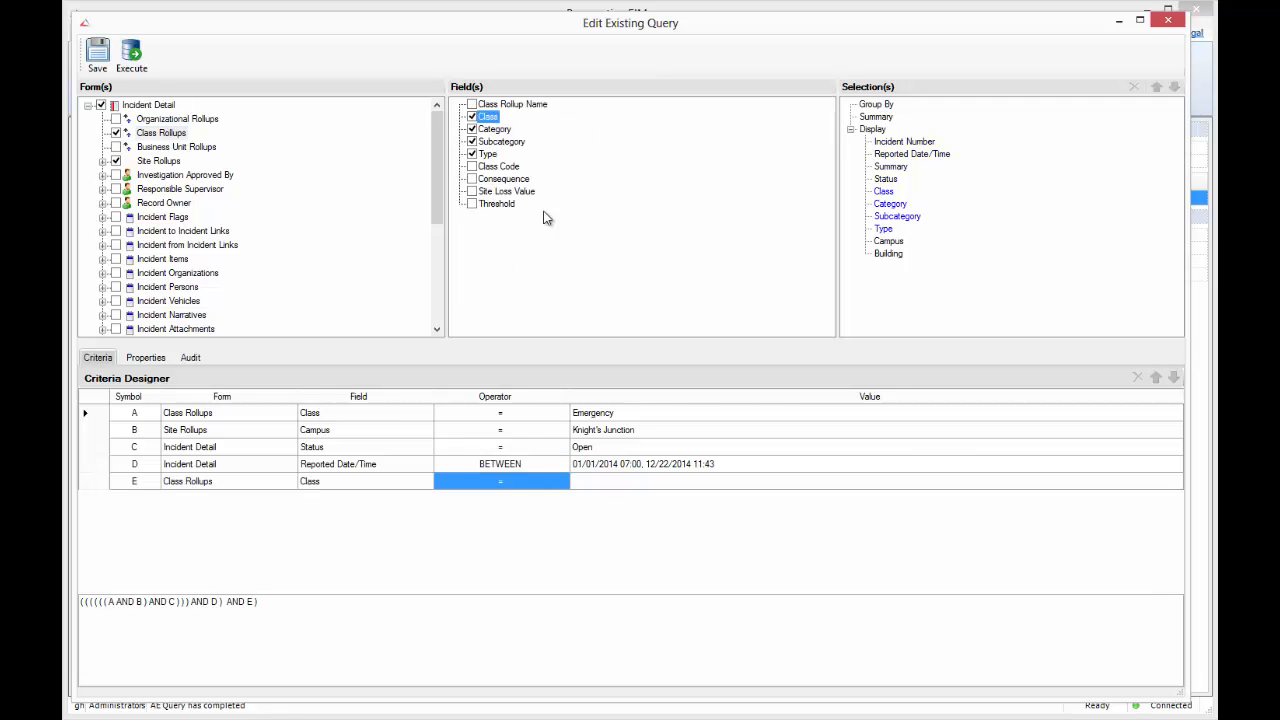
left_click(623, 484)
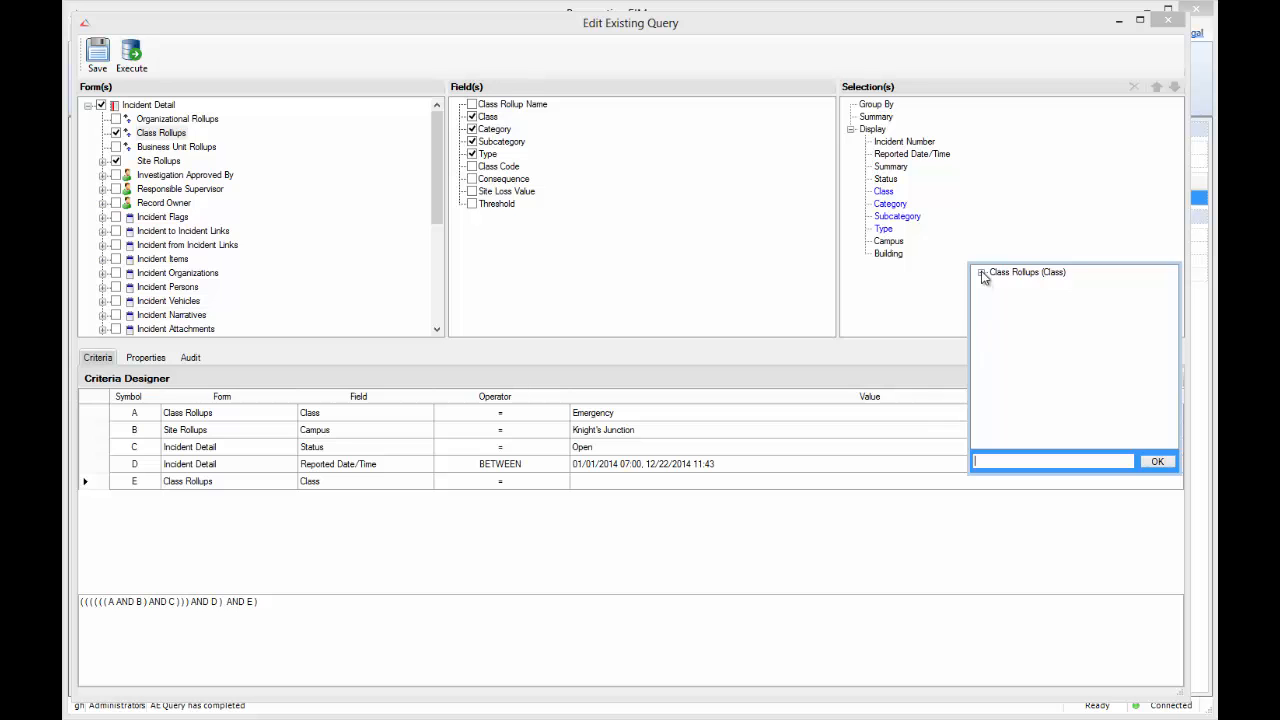
left_click(982, 274)
left_click(1030, 323)
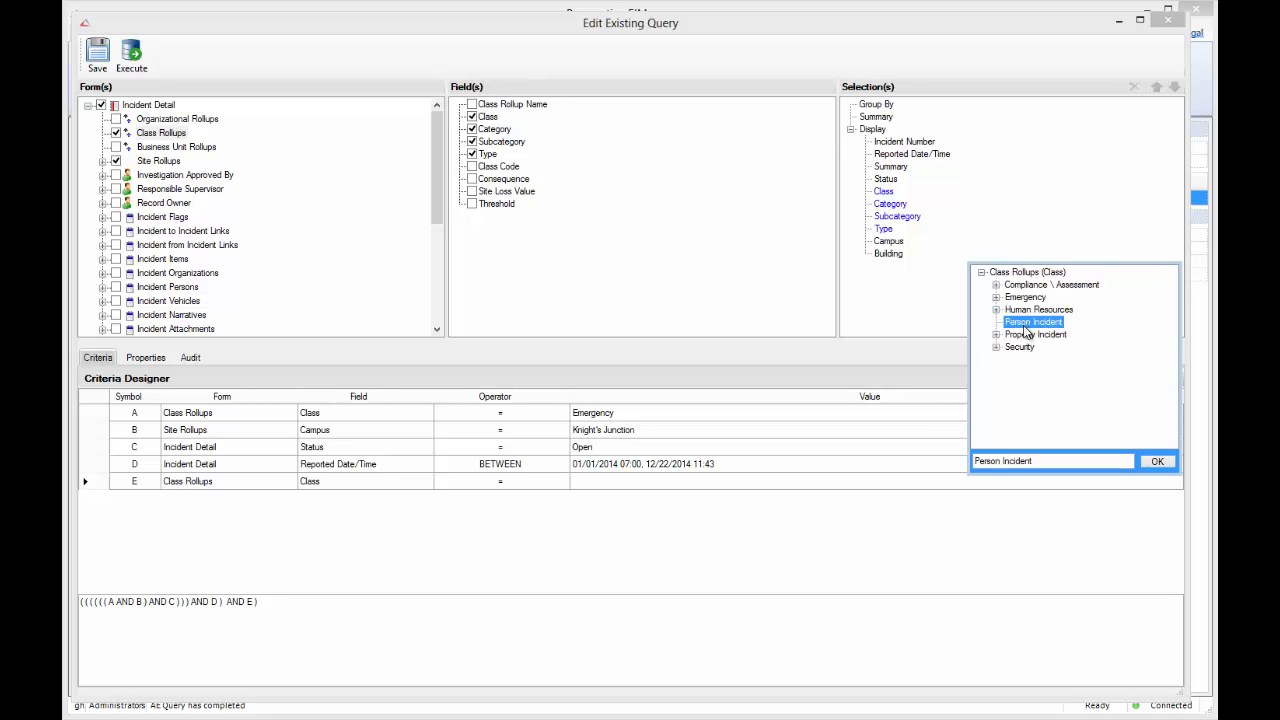
left_click(1030, 334)
left_click(1157, 462)
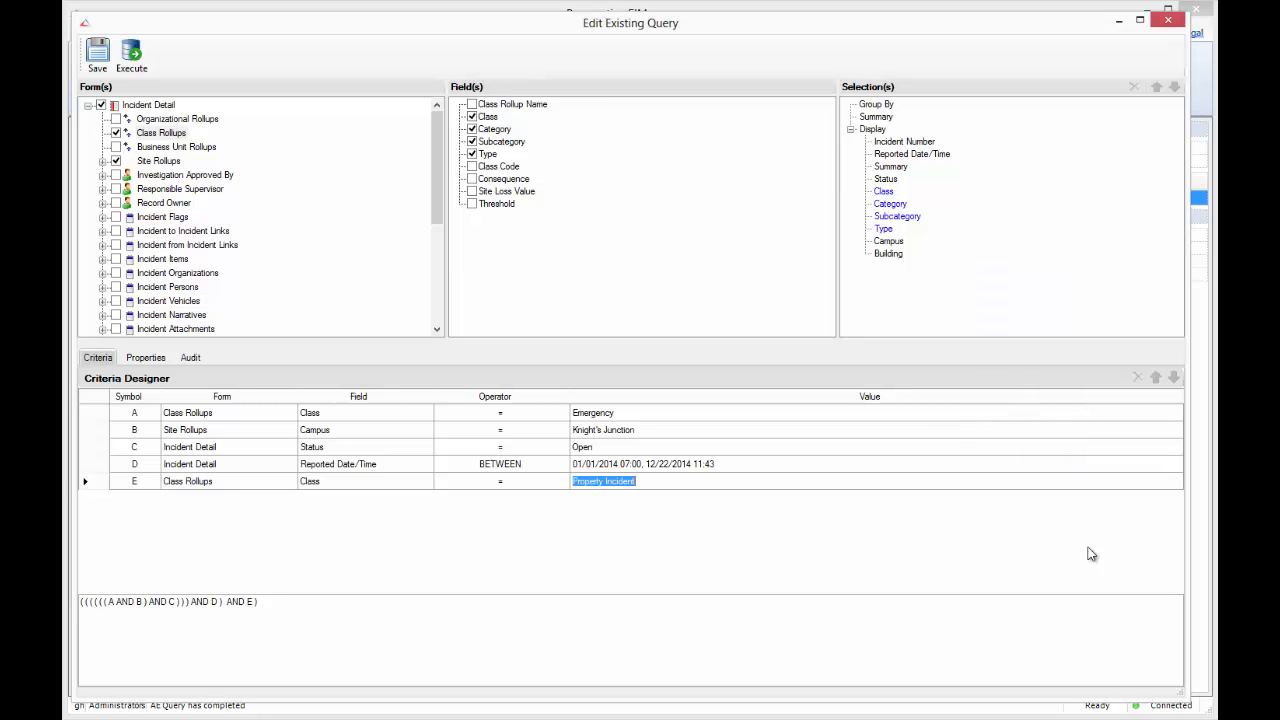
Execute the query with the Property Incident criterion, check the returned records, and close the results.
left_click(126, 68)
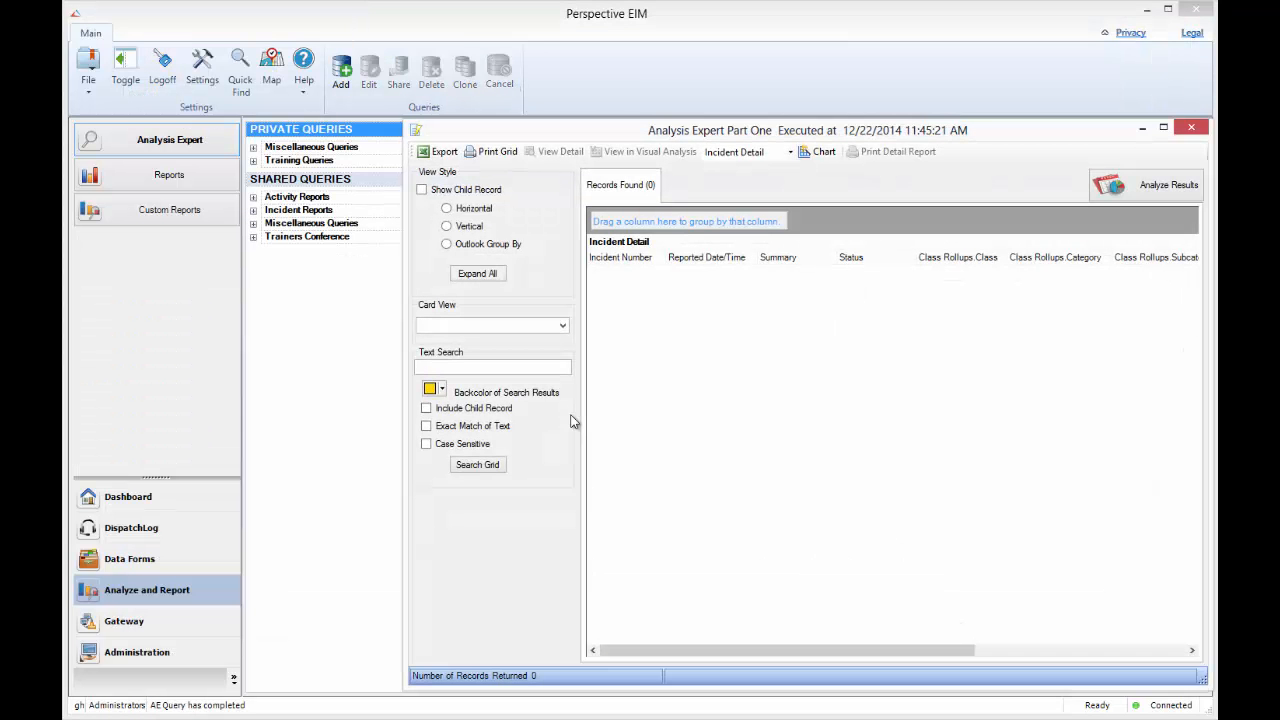
left_click_drag(705, 141, 477, 73)
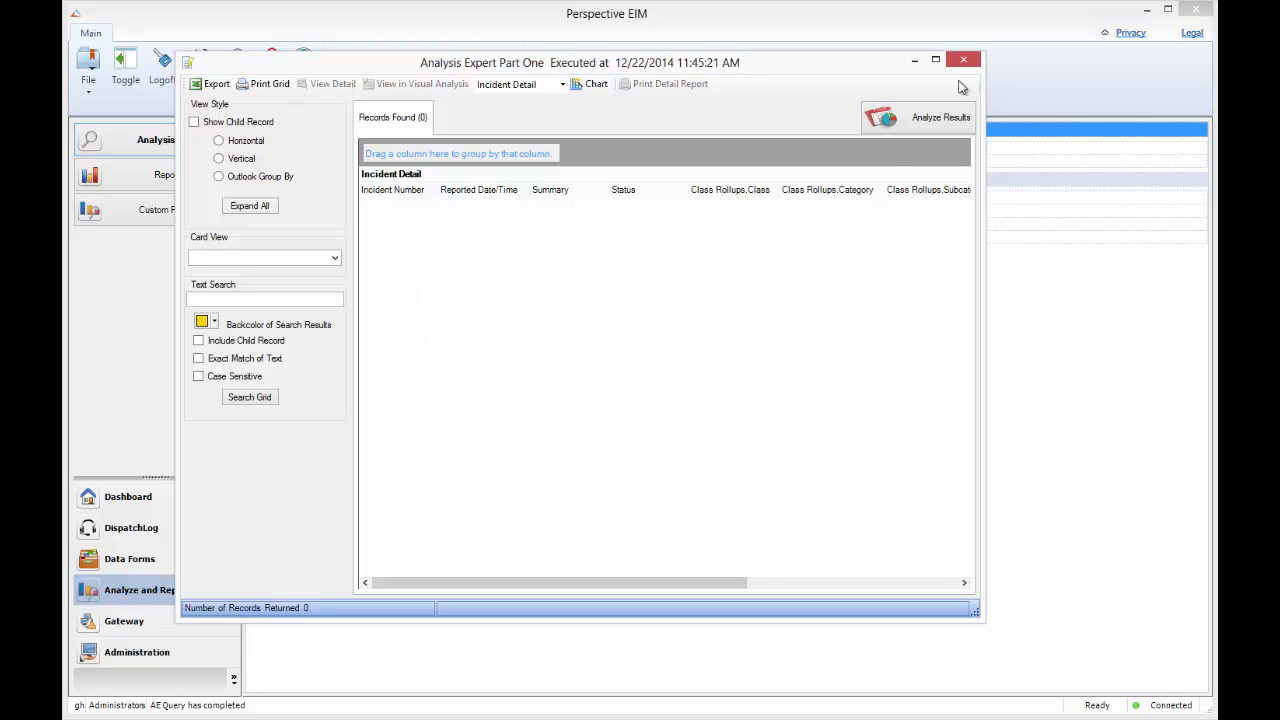
left_click(963, 59)
Reopen the Analysis Expert Part One training query for editing and enlarge the editor.
left_click(253, 160)
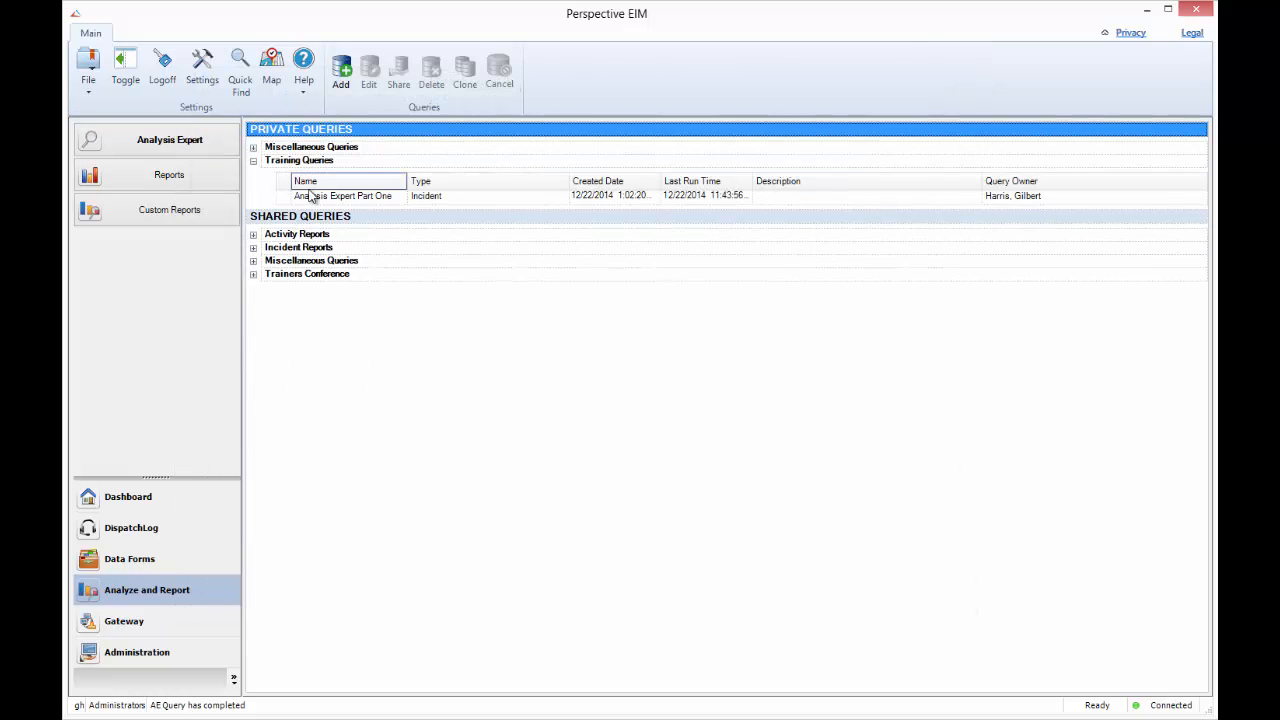
left_click(315, 196)
left_click(370, 75)
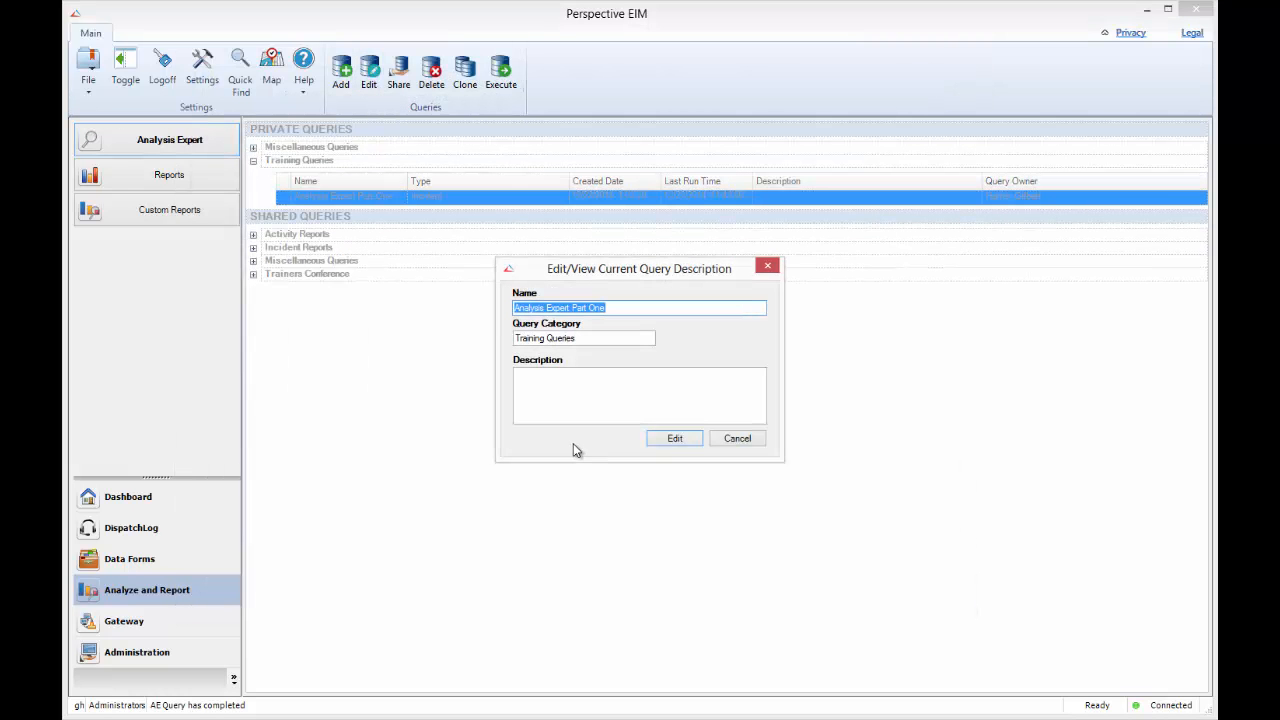
left_click(672, 439)
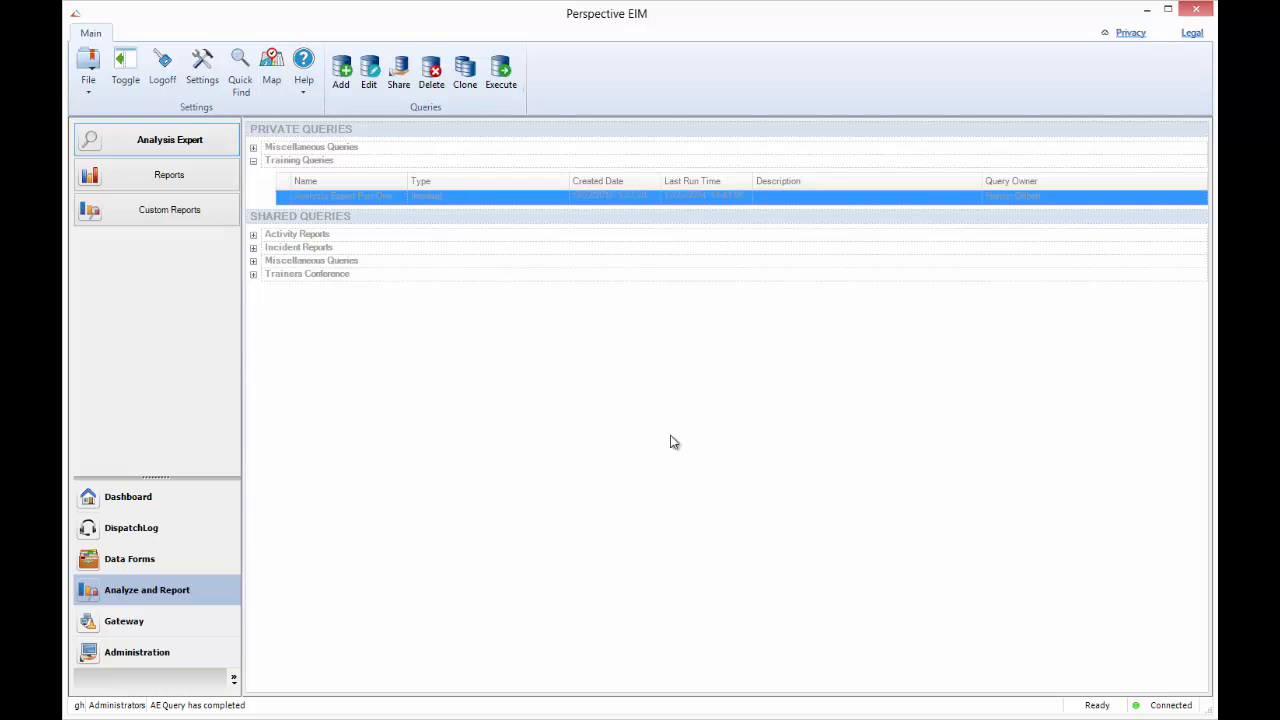
left_click_drag(684, 110, 526, 24)
left_click_drag(880, 522, 1163, 688)
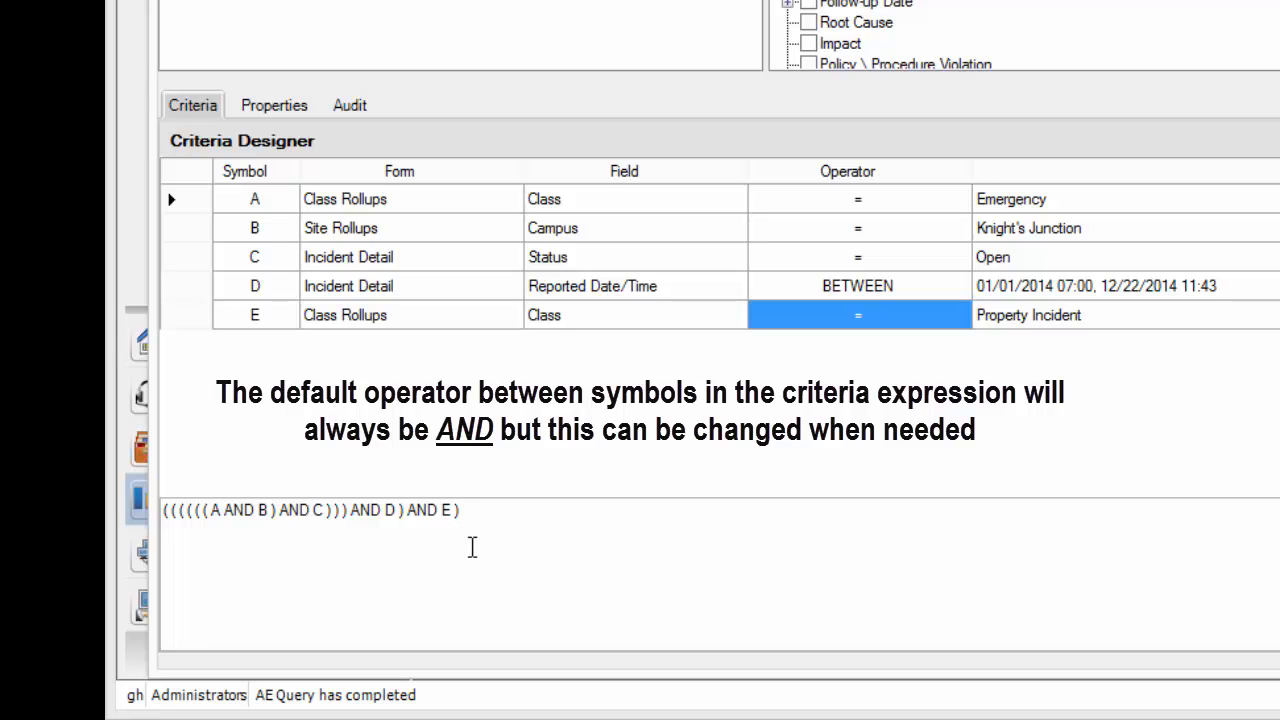
Change the operator before E in the criteria expression to OR.
double_click(414, 507)
left_click(430, 510)
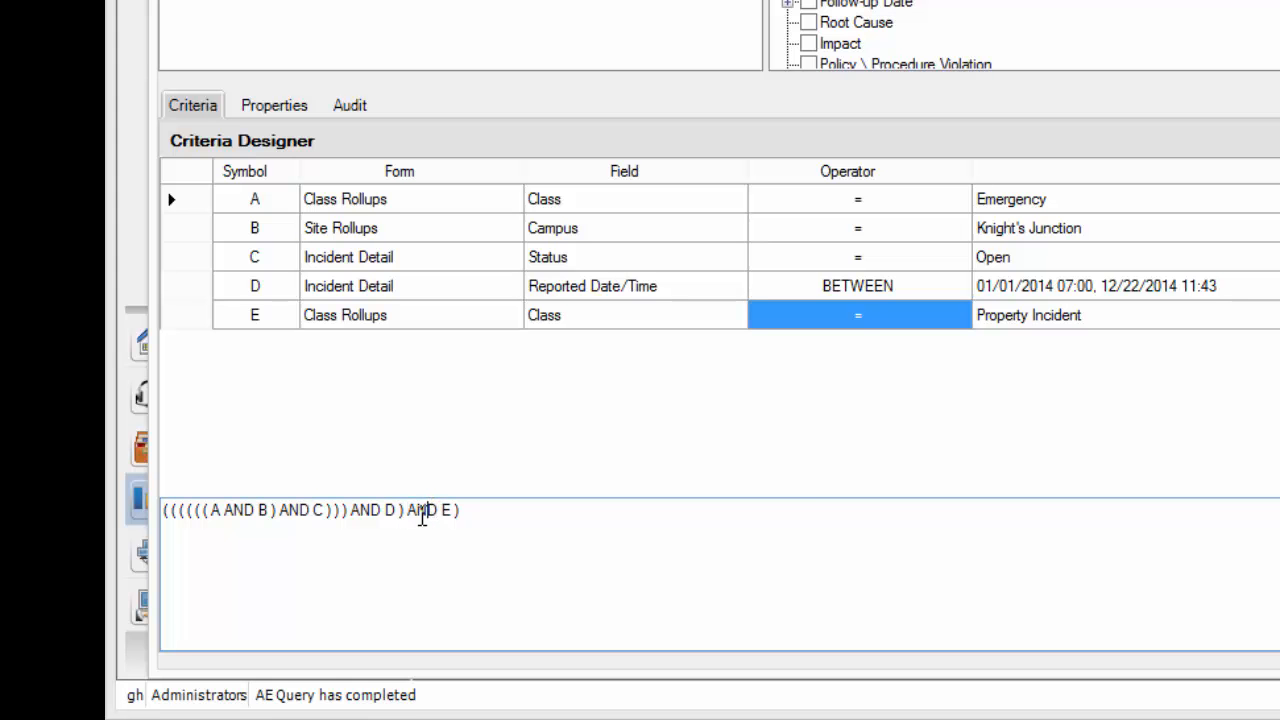
key("BackSpace")
key("BackSpace")
key("BackSpace")
type("OR")
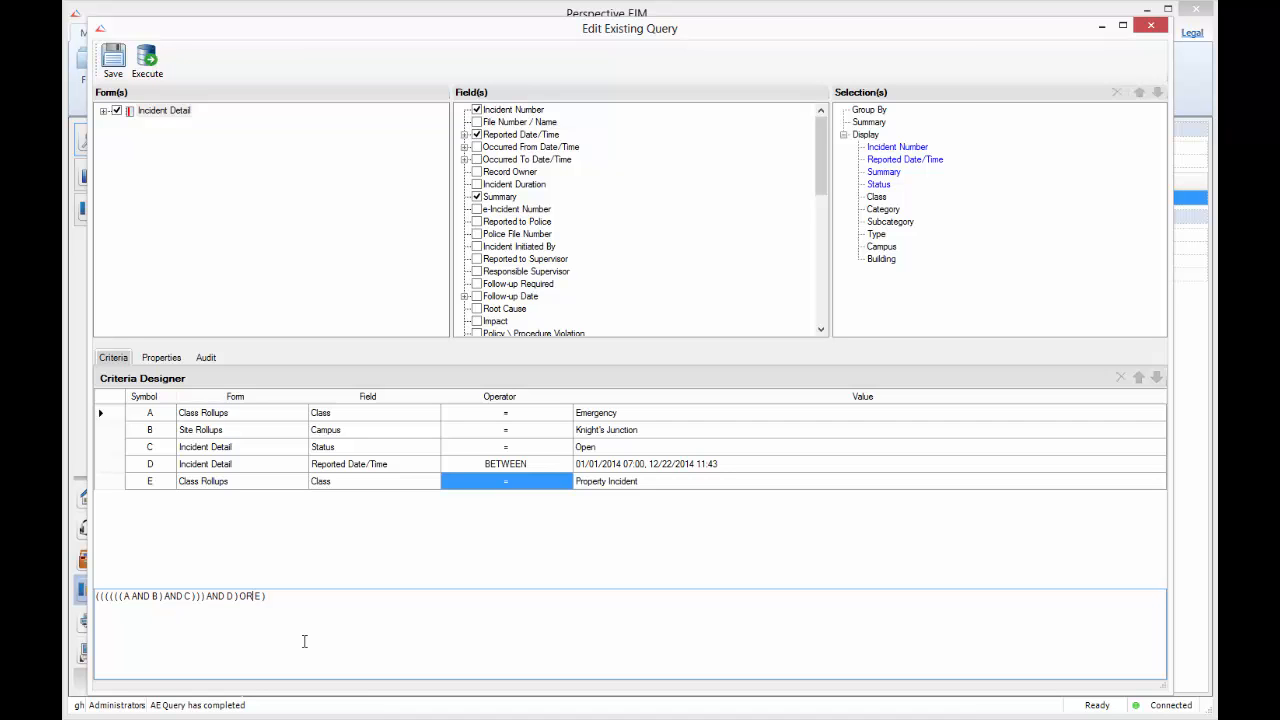
Move the Property Incident criterion E up to sit directly below the Emergency criterion A.
left_click(116, 486)
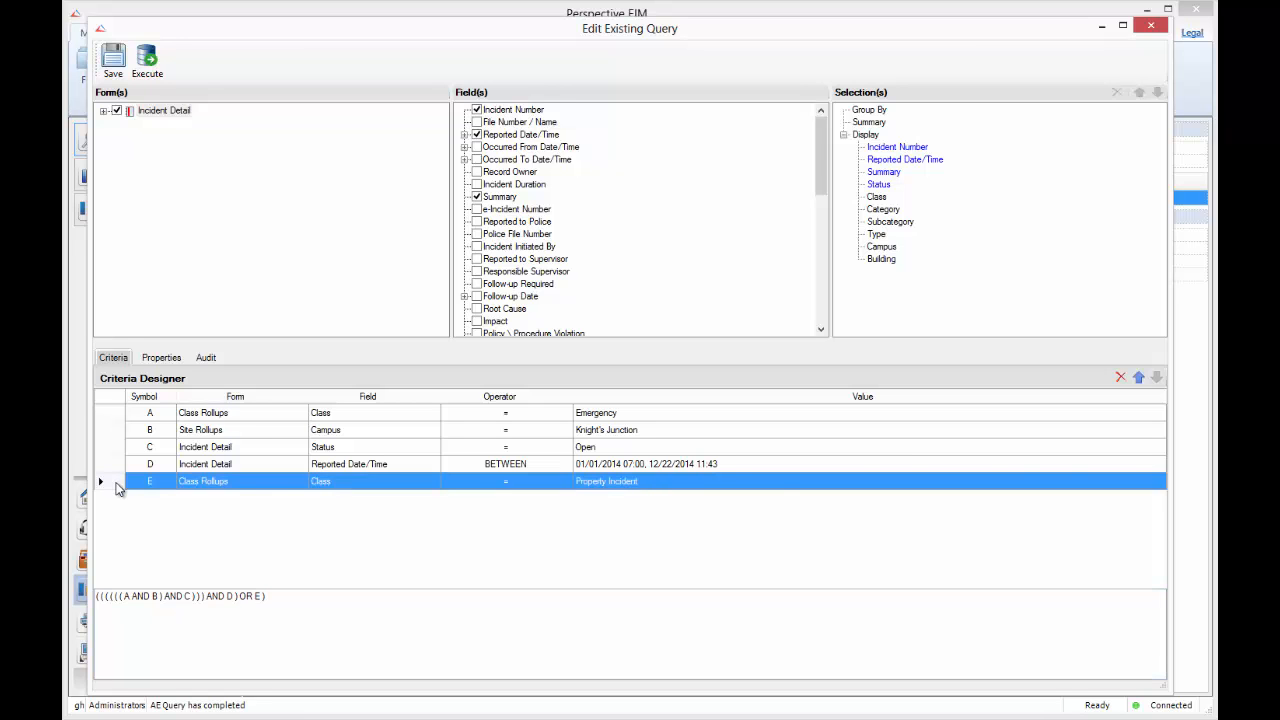
left_click(1139, 378)
left_click(1139, 378)
left_click(1139, 378)
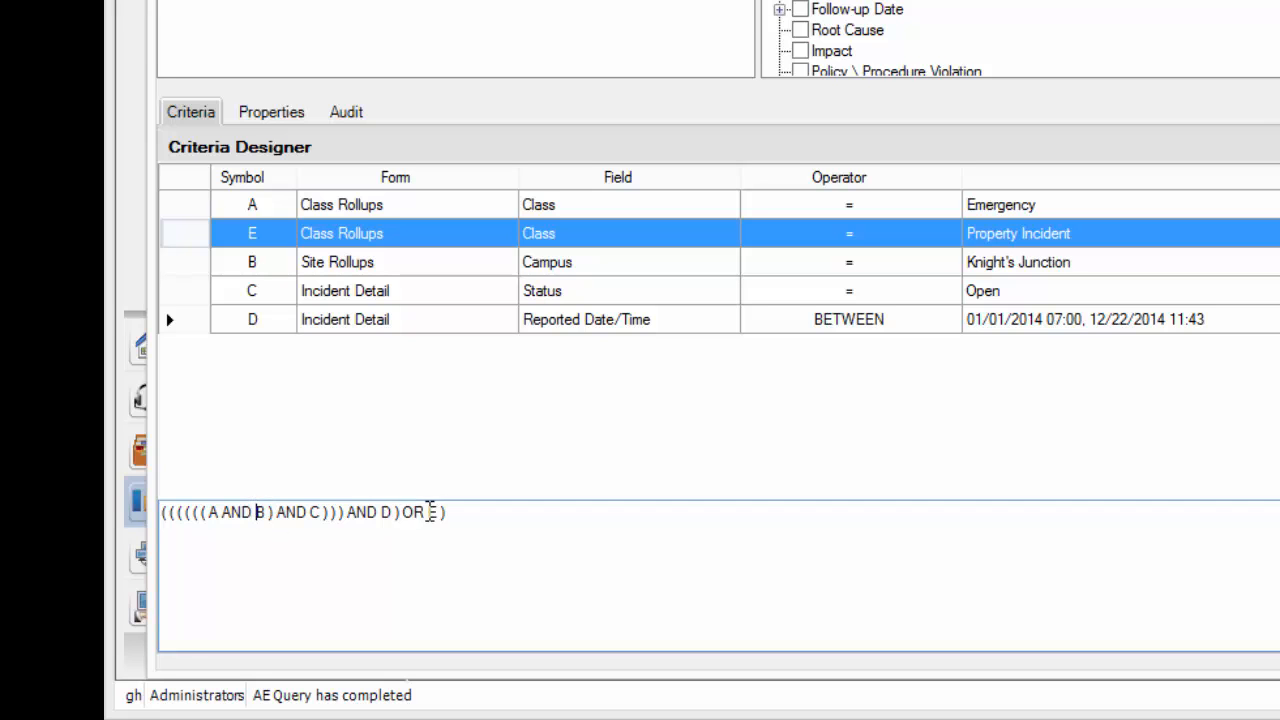
Change the innermost pair of the criteria expression to A OR E.
key("BackSpace")
type("E")
key("Left")
key("Left")
key("BackSpace")
key("BackSpace")
key("BackSpace")
key("BackSpace")
type("OR")
Change the end of the criteria expression, after D, to AND B.
key("Right")
key("Right")
key("Right")
key("Right")
key("Right")
key("Right")
key("Right")
key("Right")
key("Right")
key("Right")
key("Right")
key("Right")
key("Right")
key("Right")
key("Right")
key("Right")
key("Right")
key("Right")
key("Right")
key("Right")
key("Right")
key("Right")
key("Delete")
key("Delete")
type("AND")
key("Right")
key("BackSpace")
type("B")
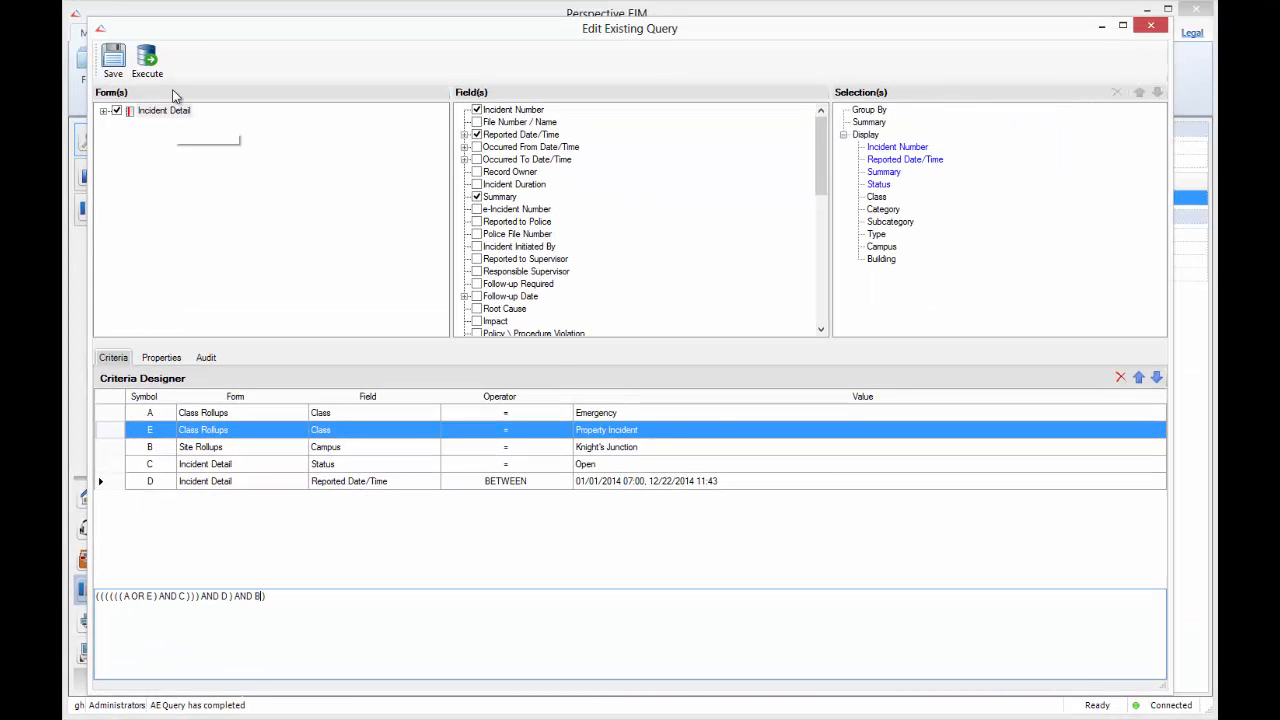
Execute the query, enlarge the results window, and sort the records by Class Rollups Class.
left_click(147, 70)
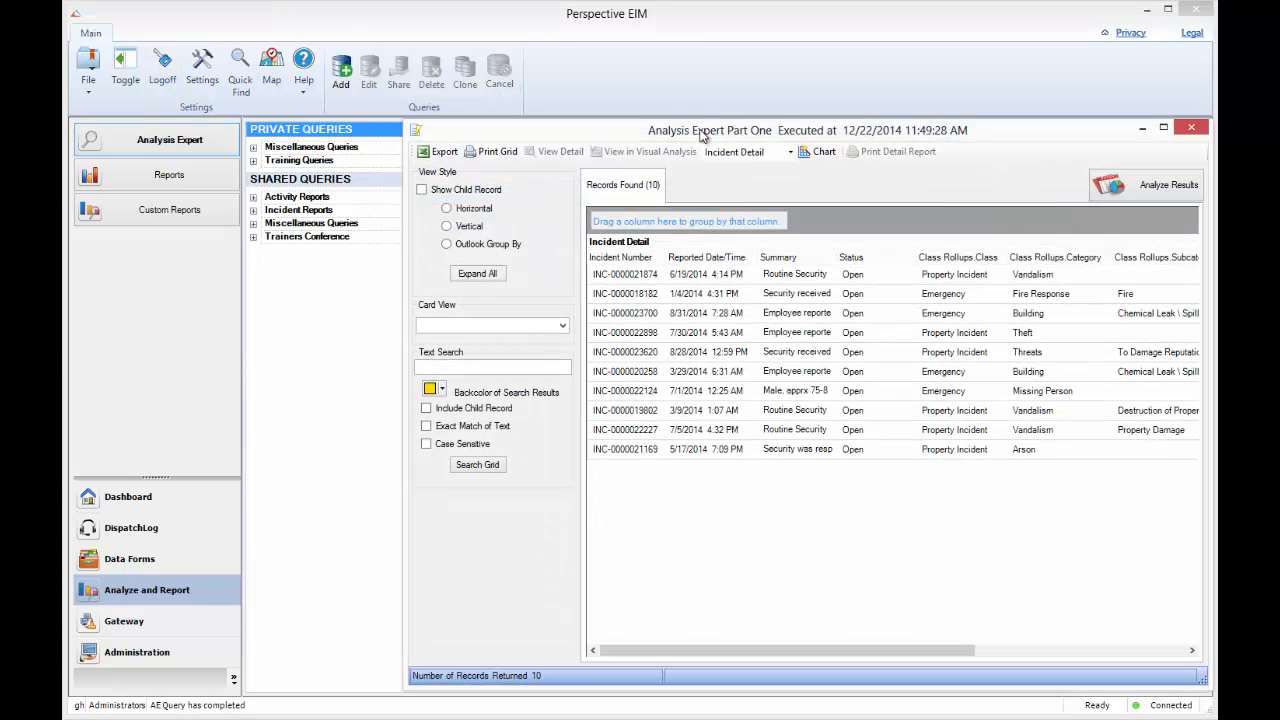
left_click_drag(703, 134, 425, 61)
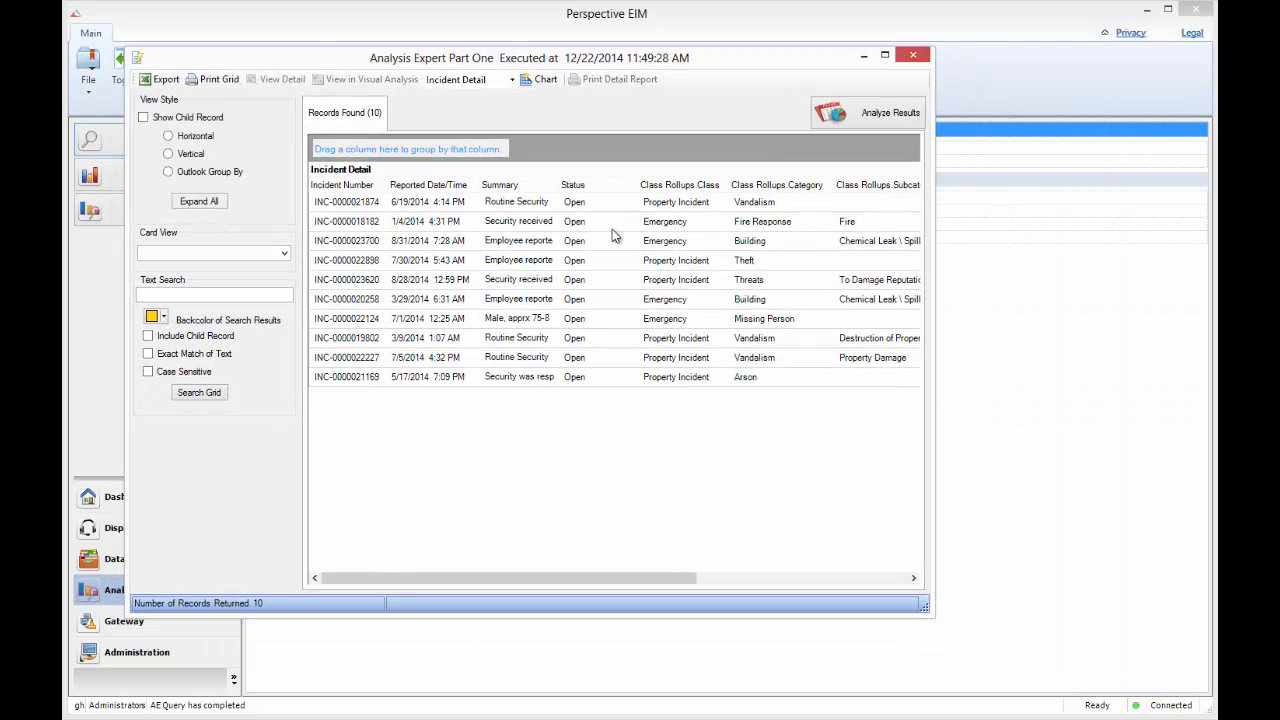
left_click_drag(925, 607, 1192, 682)
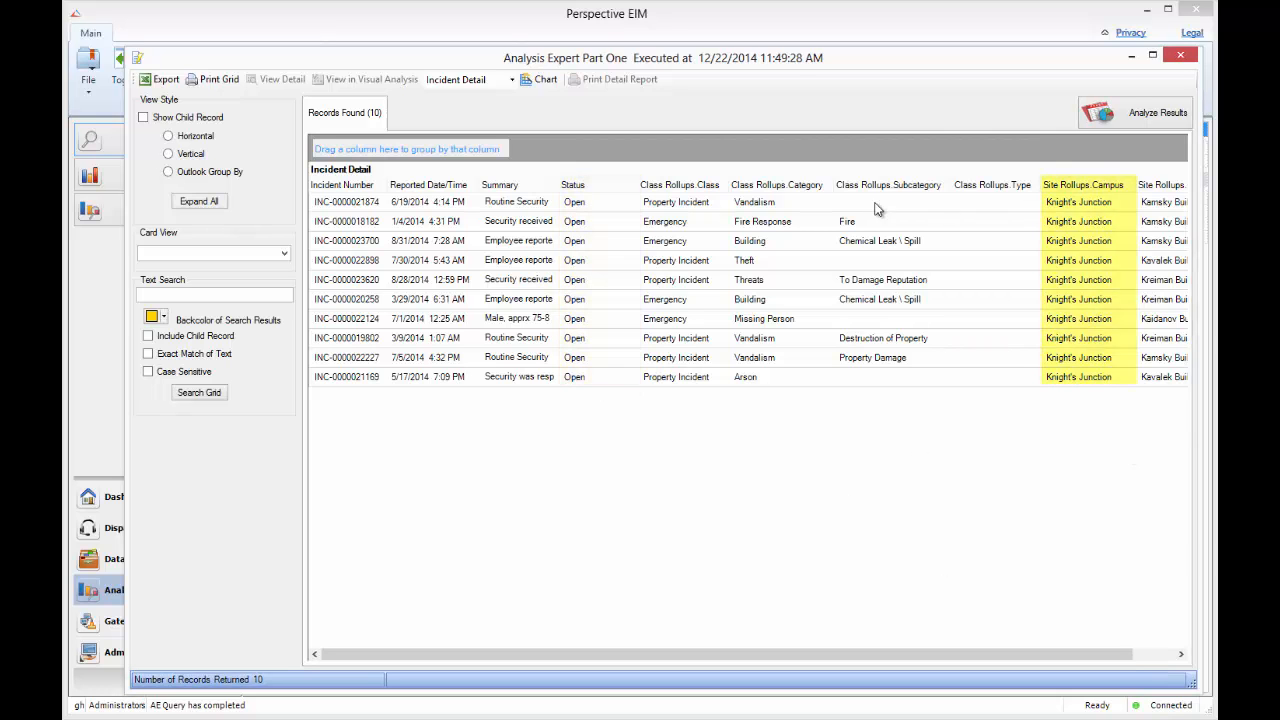
left_click(698, 190)
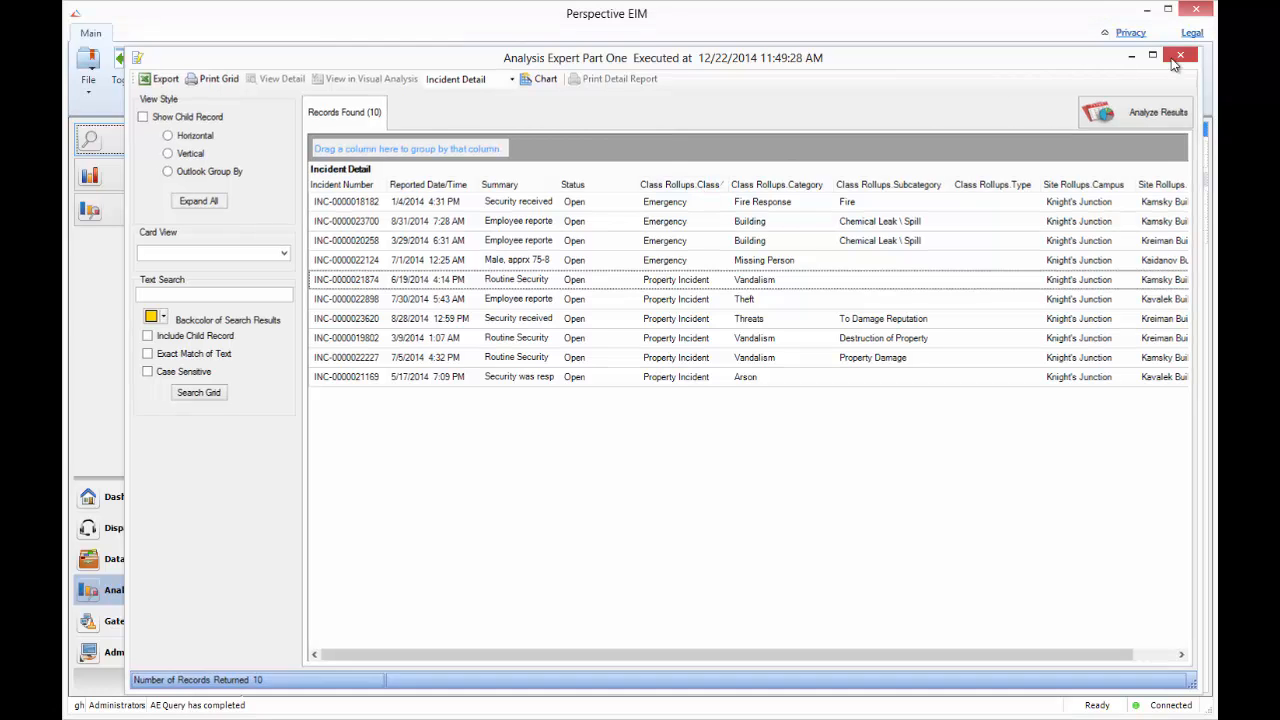
Close the sorted results and reopen the Analysis Expert Part One training query for editing.
left_click(1174, 58)
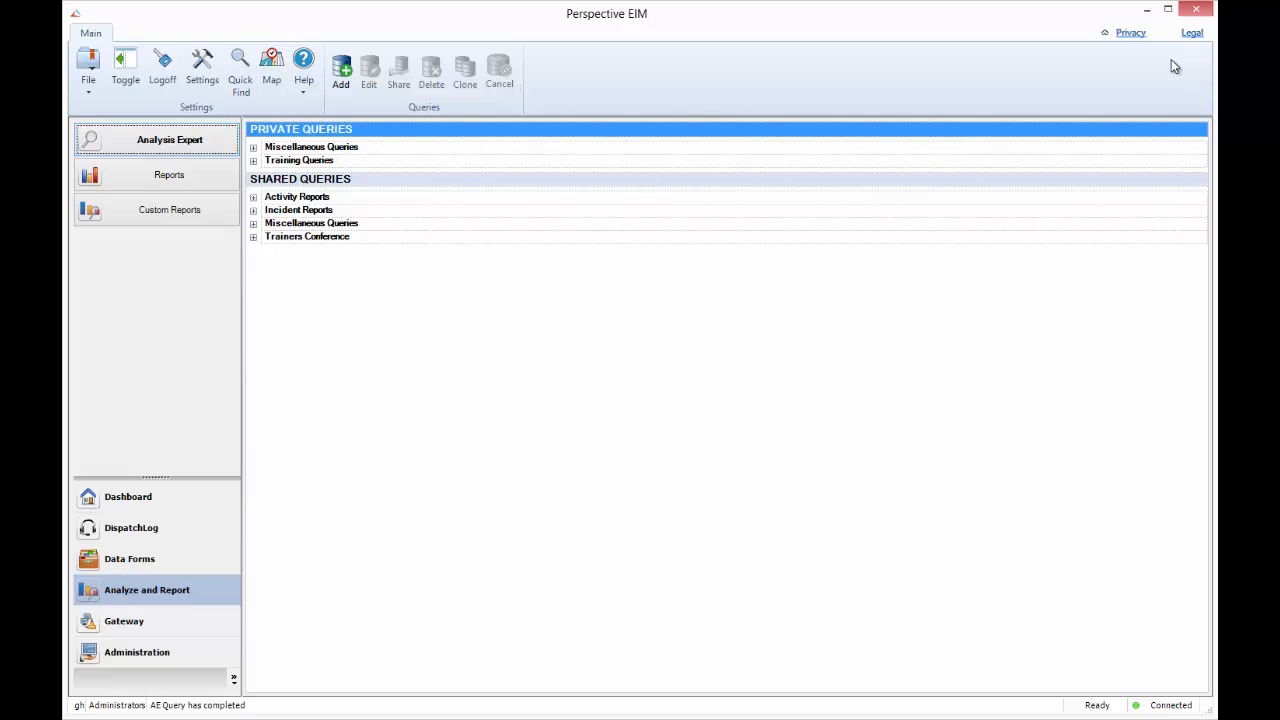
left_click(253, 161)
left_click(306, 195)
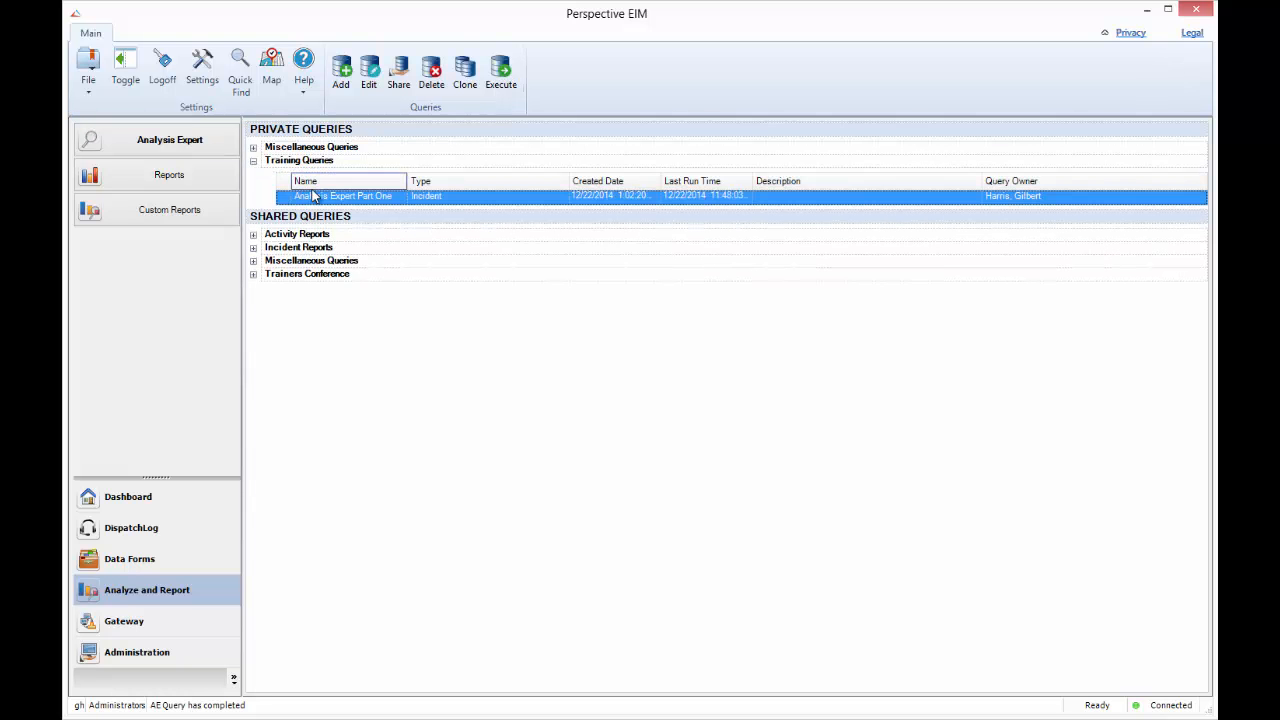
left_click(370, 84)
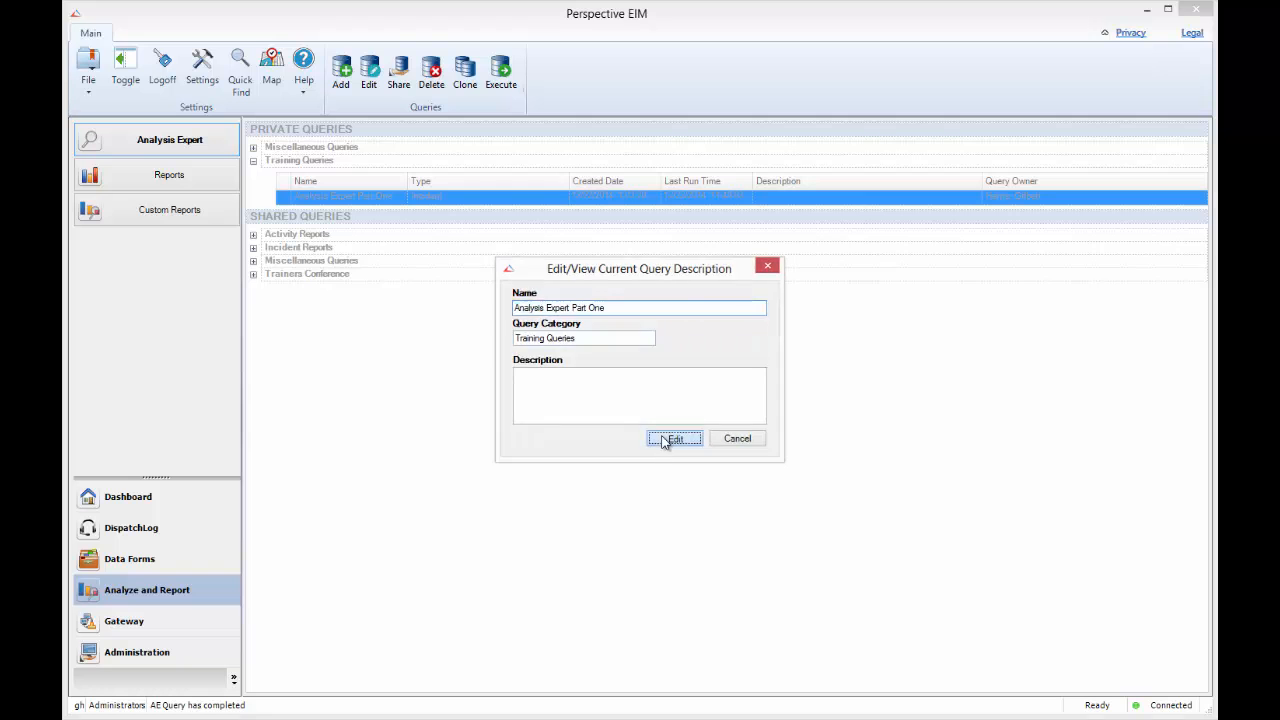
left_click(664, 438)
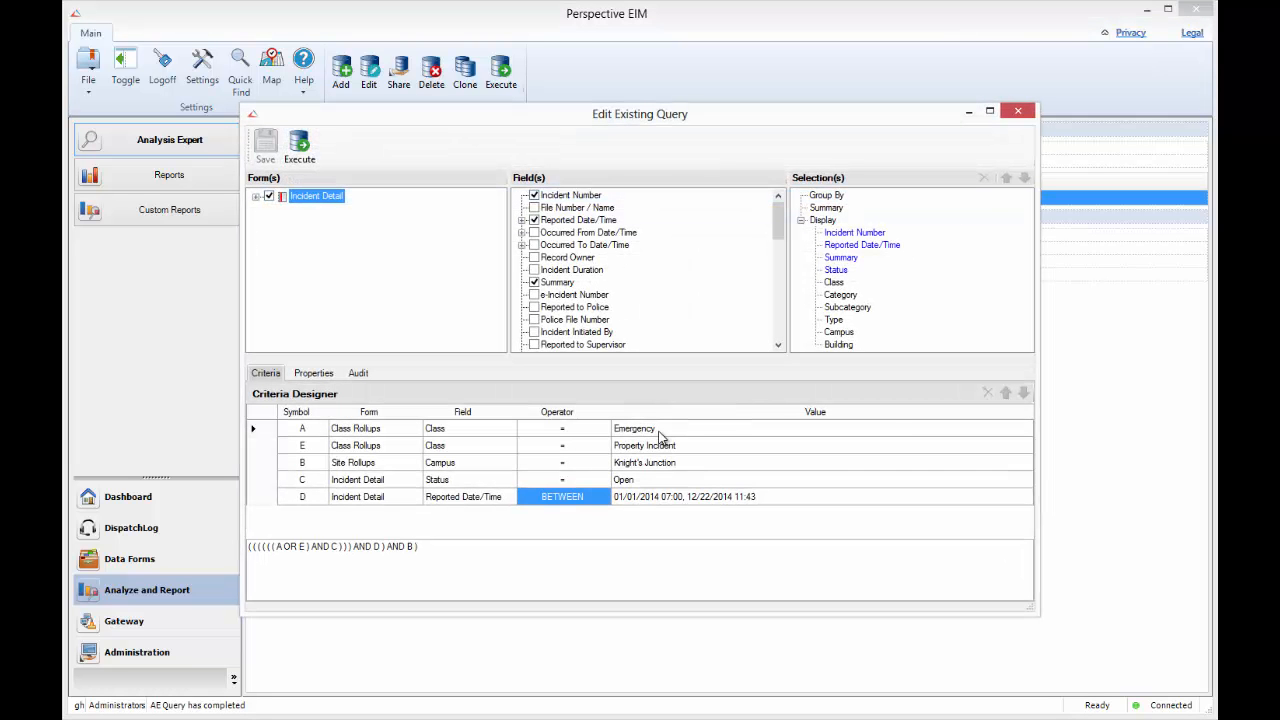
Add a search criterion on the Site Rollups Campus field with the value Queen's Quarter.
left_click(256, 196)
left_click(322, 254)
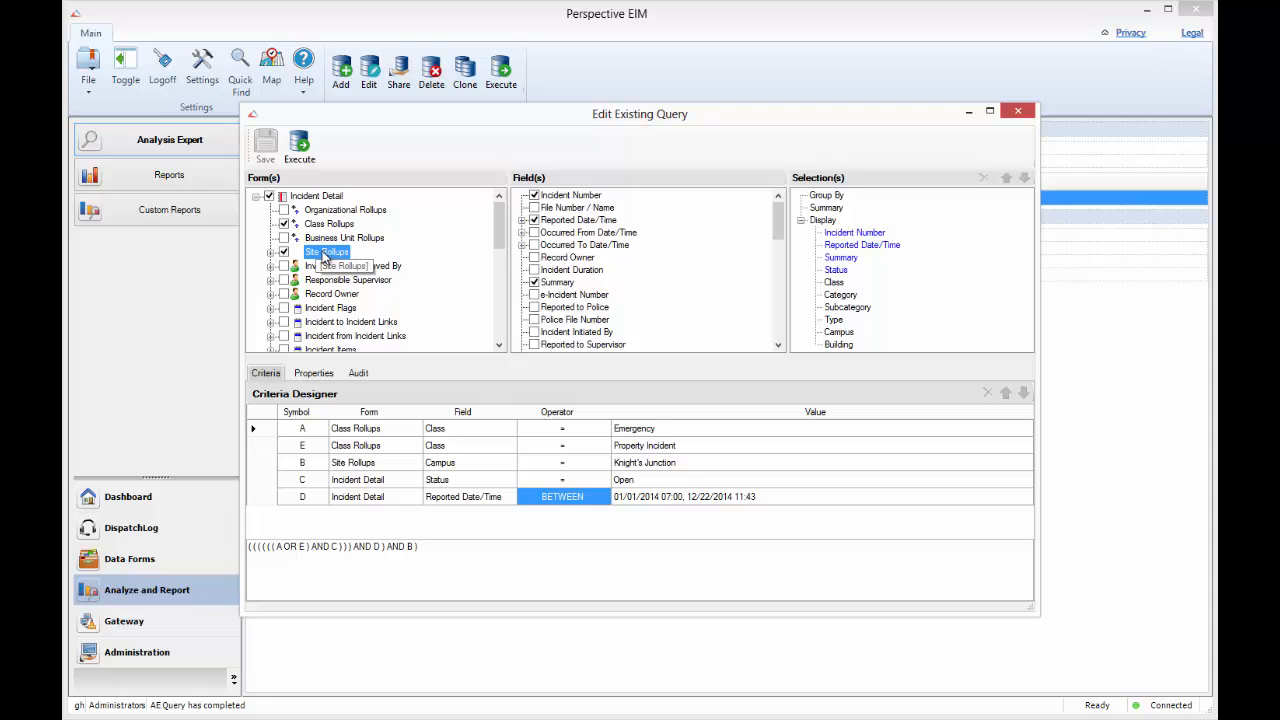
right_click(563, 212)
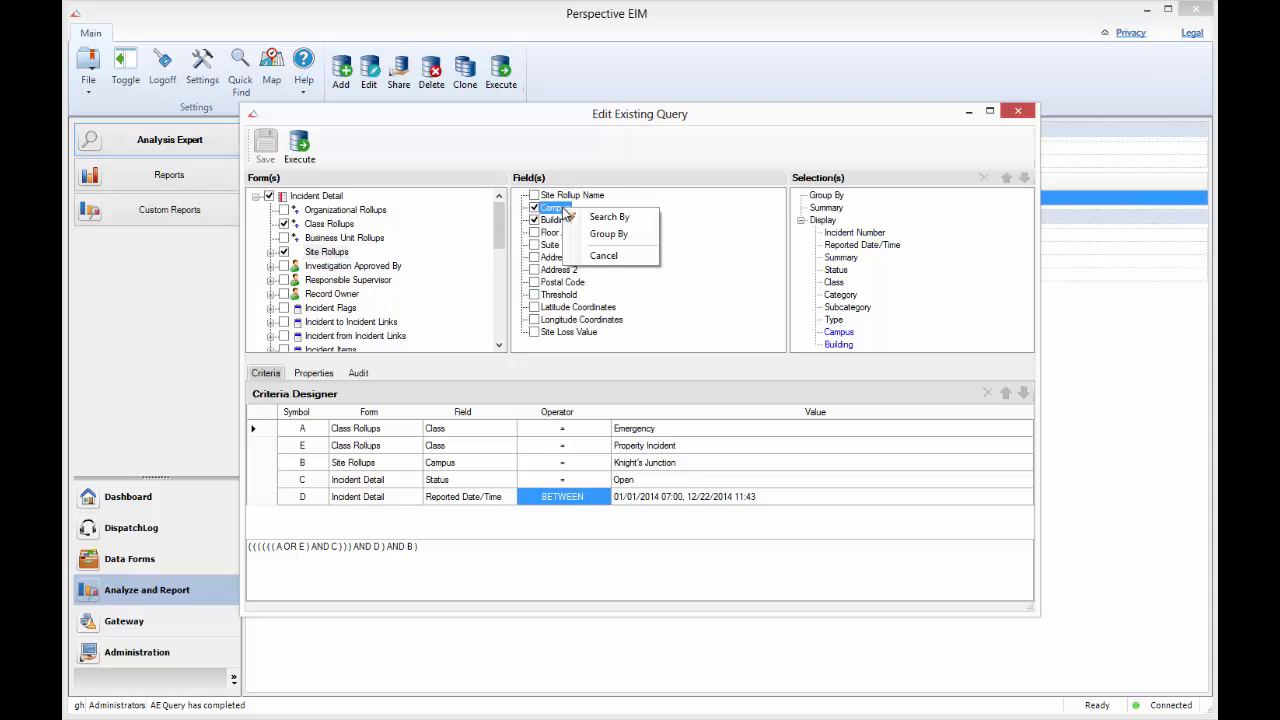
left_click(593, 217)
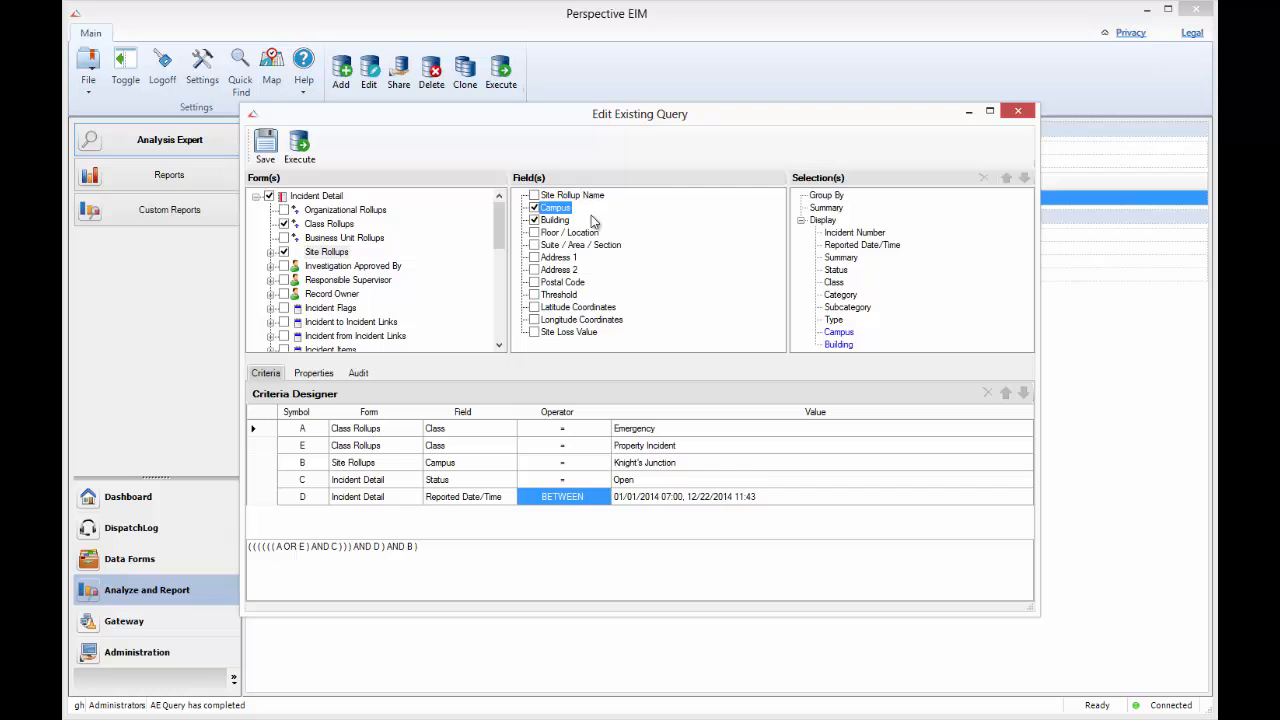
left_click(710, 517)
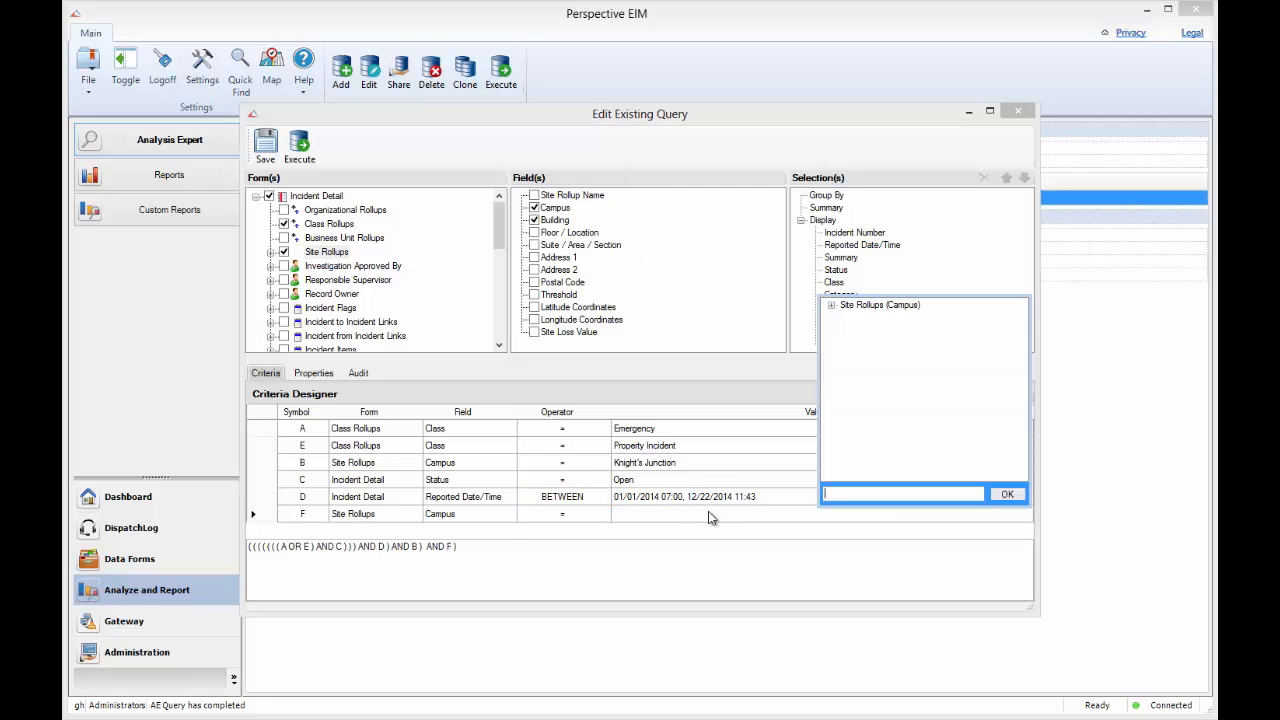
left_click(832, 305)
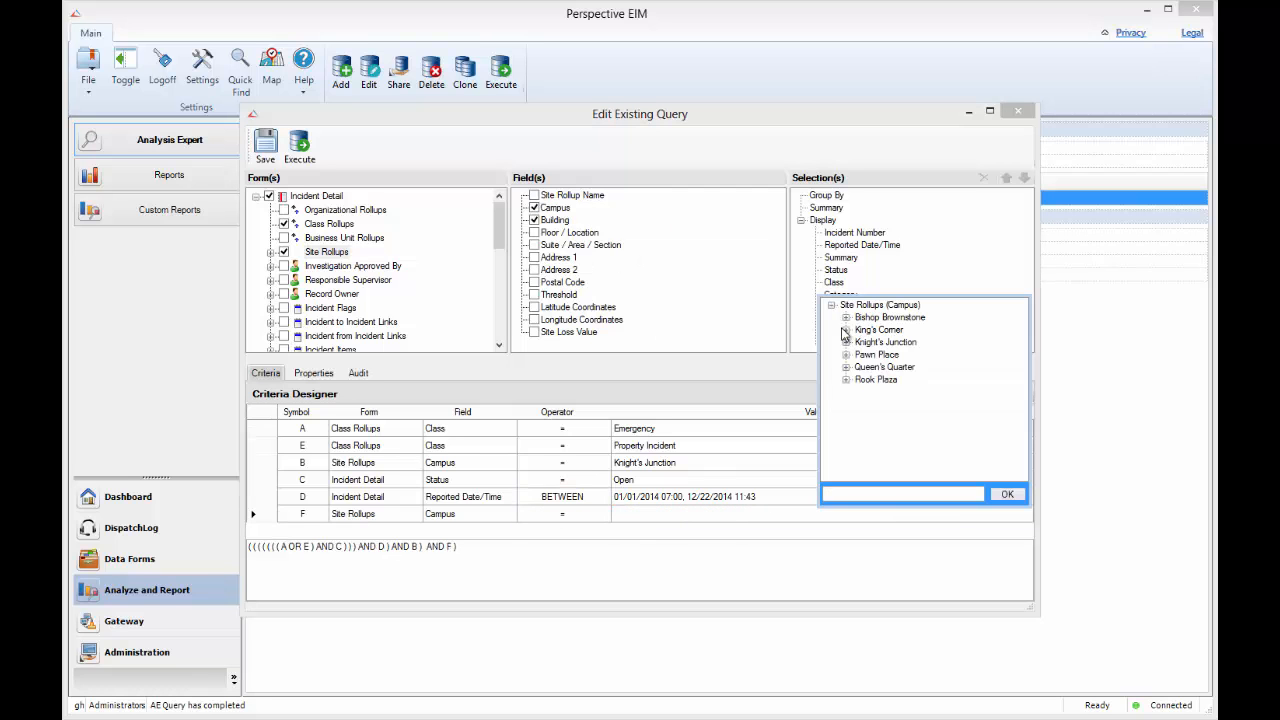
left_click(884, 367)
left_click(1007, 497)
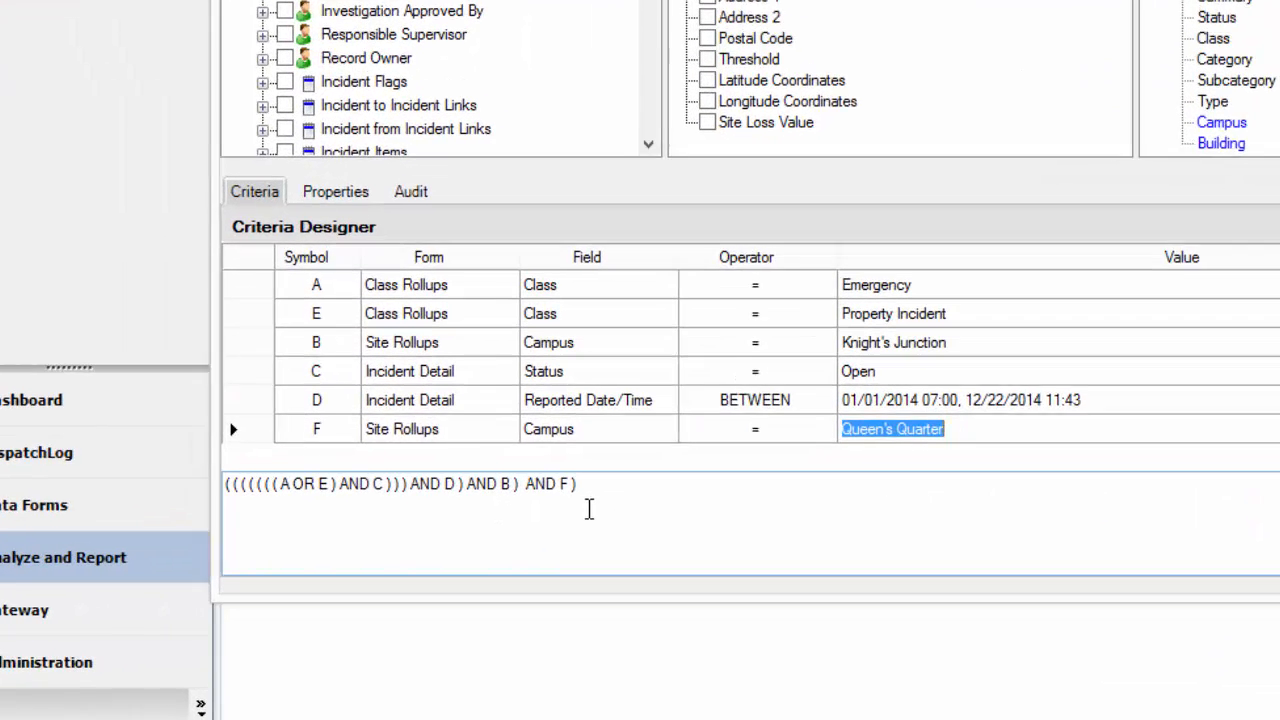
Change the operator before F in the criteria expression to OR and execute the query in an enlarged results window.
left_click_drag(539, 477, 578, 487)
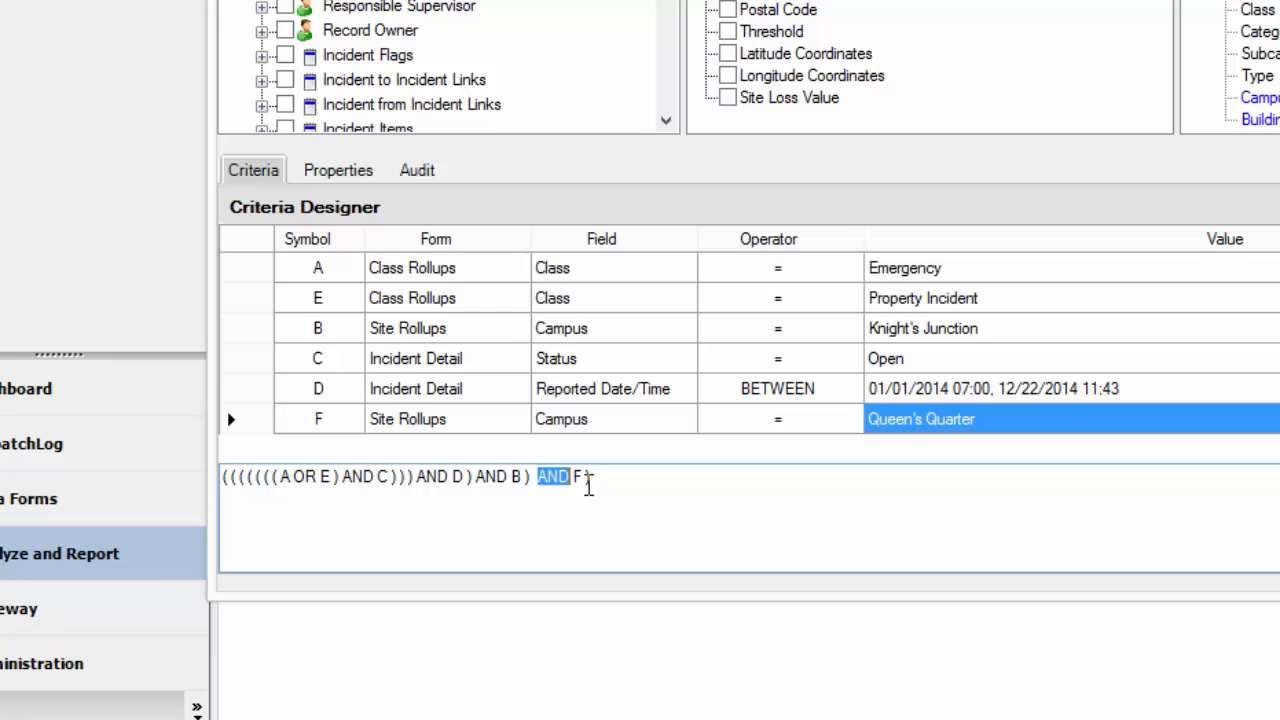
type("OR")
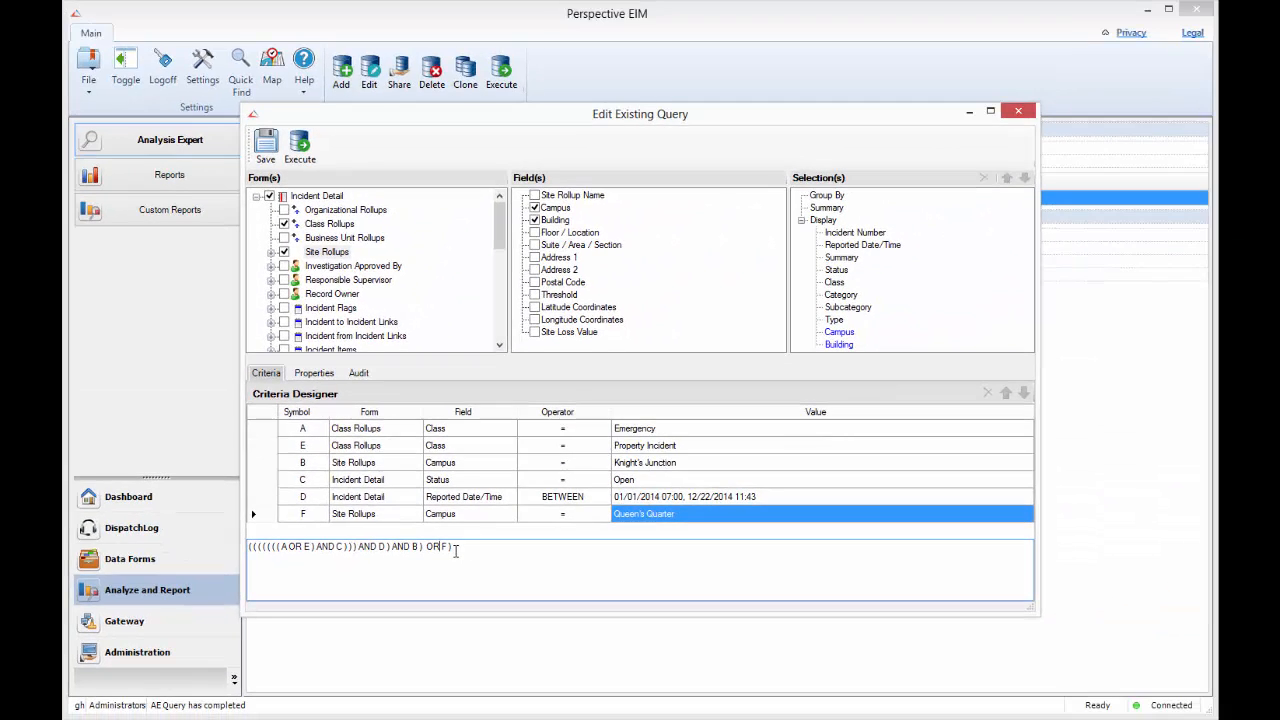
left_click(299, 147)
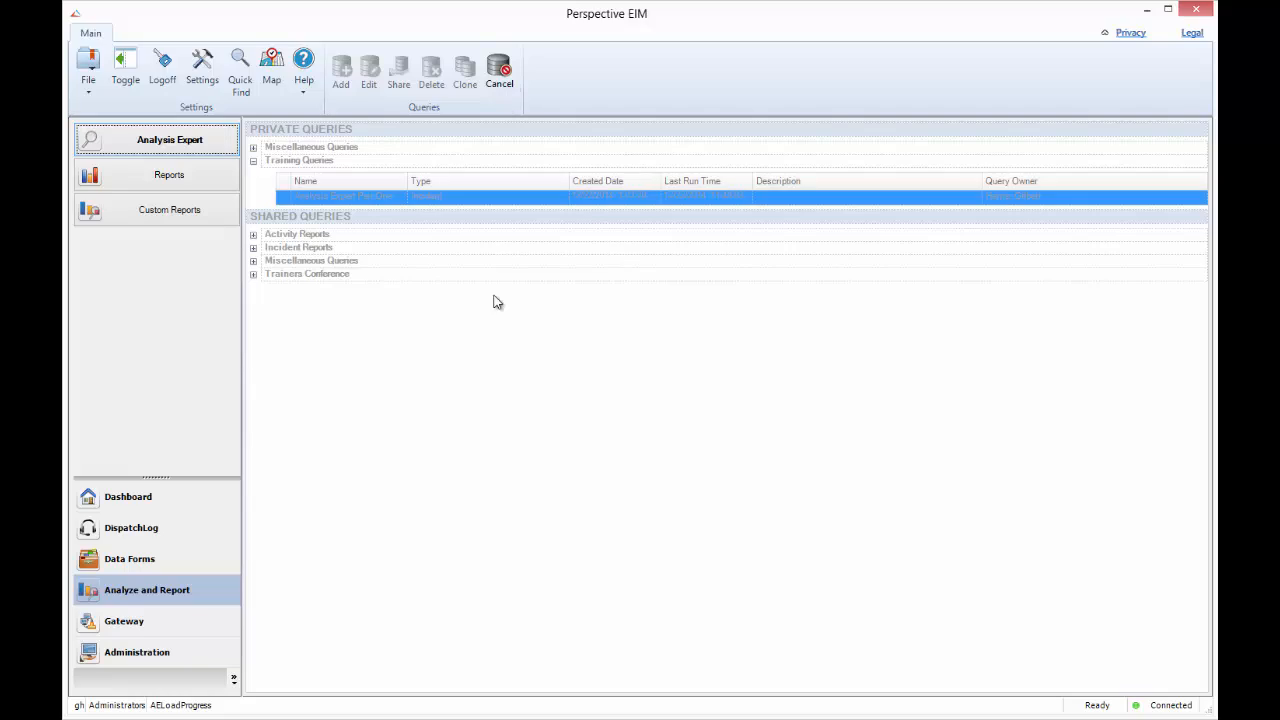
left_click_drag(668, 139, 360, 42)
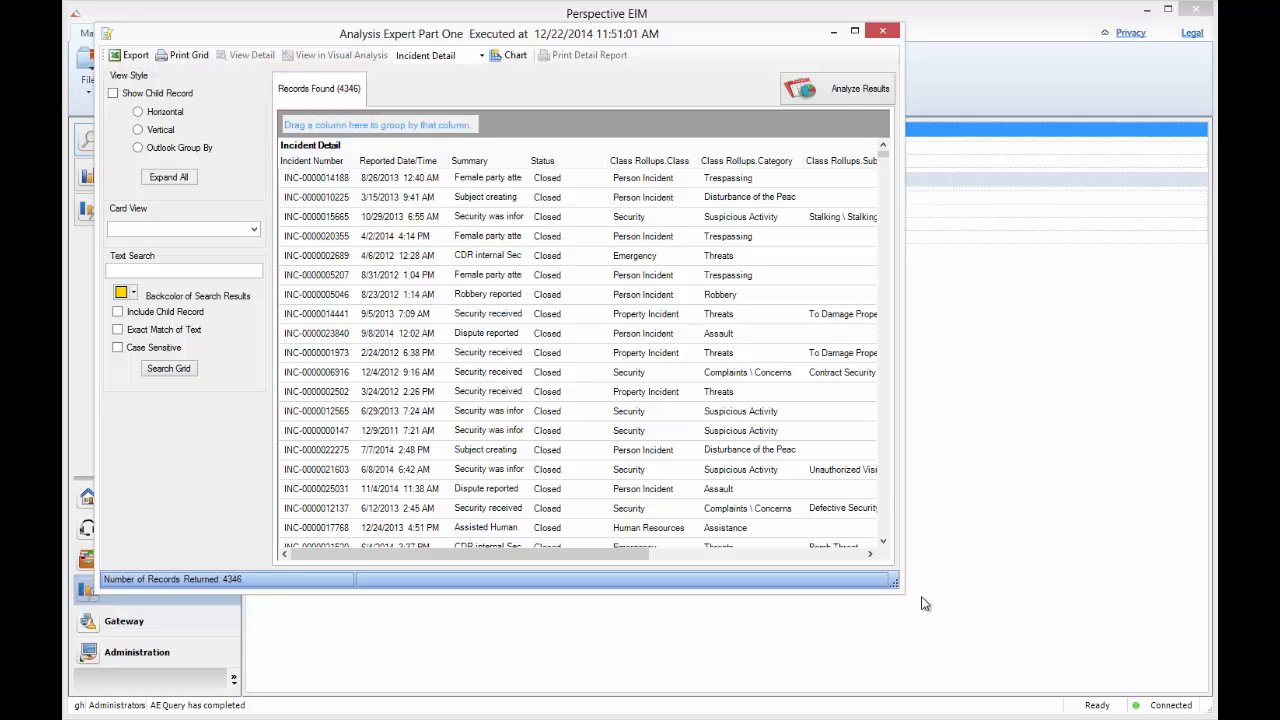
left_click_drag(895, 587, 1167, 683)
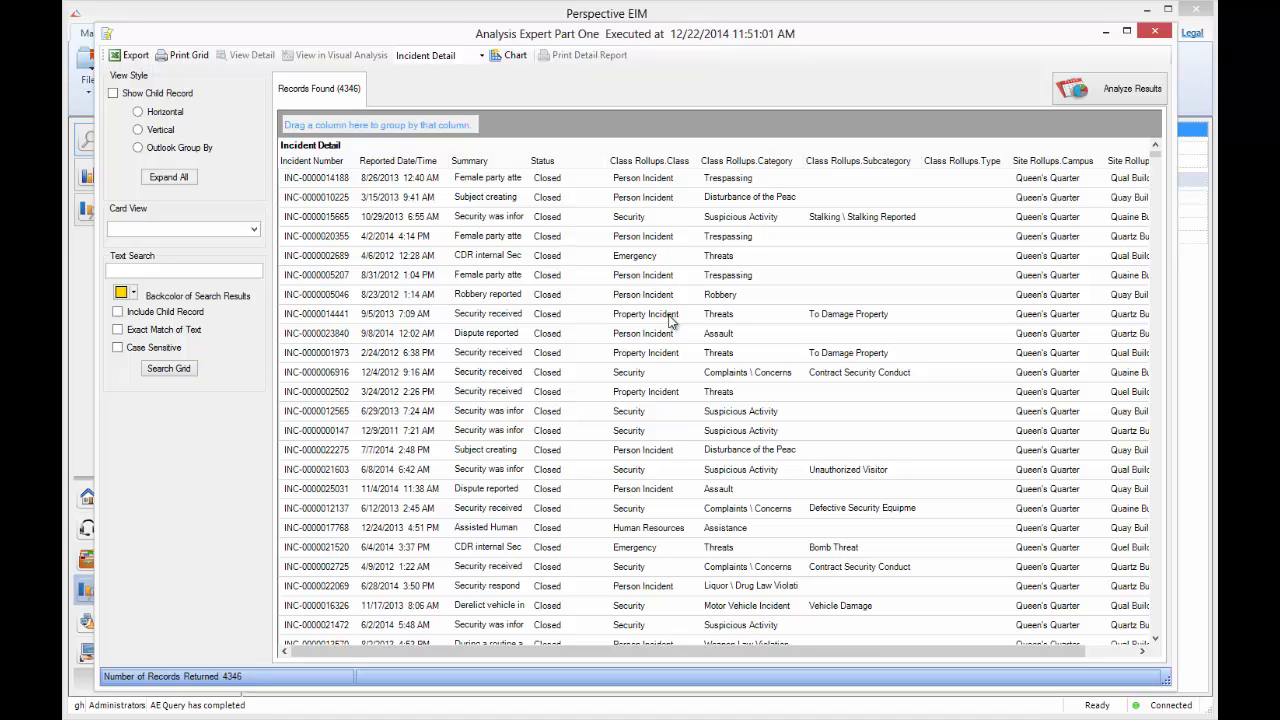
Close the query results and reopen the Analysis Expert Part One query from Training Queries for editing.
left_click(1153, 36)
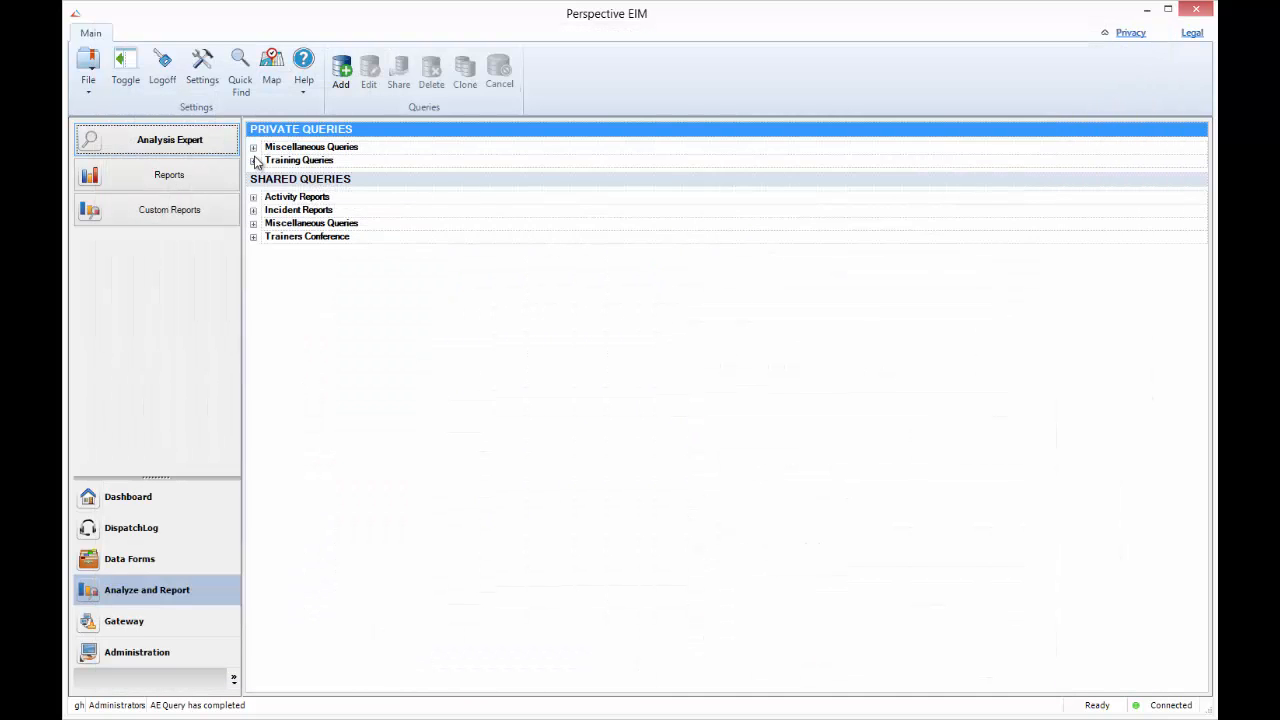
left_click(253, 160)
left_click(300, 196)
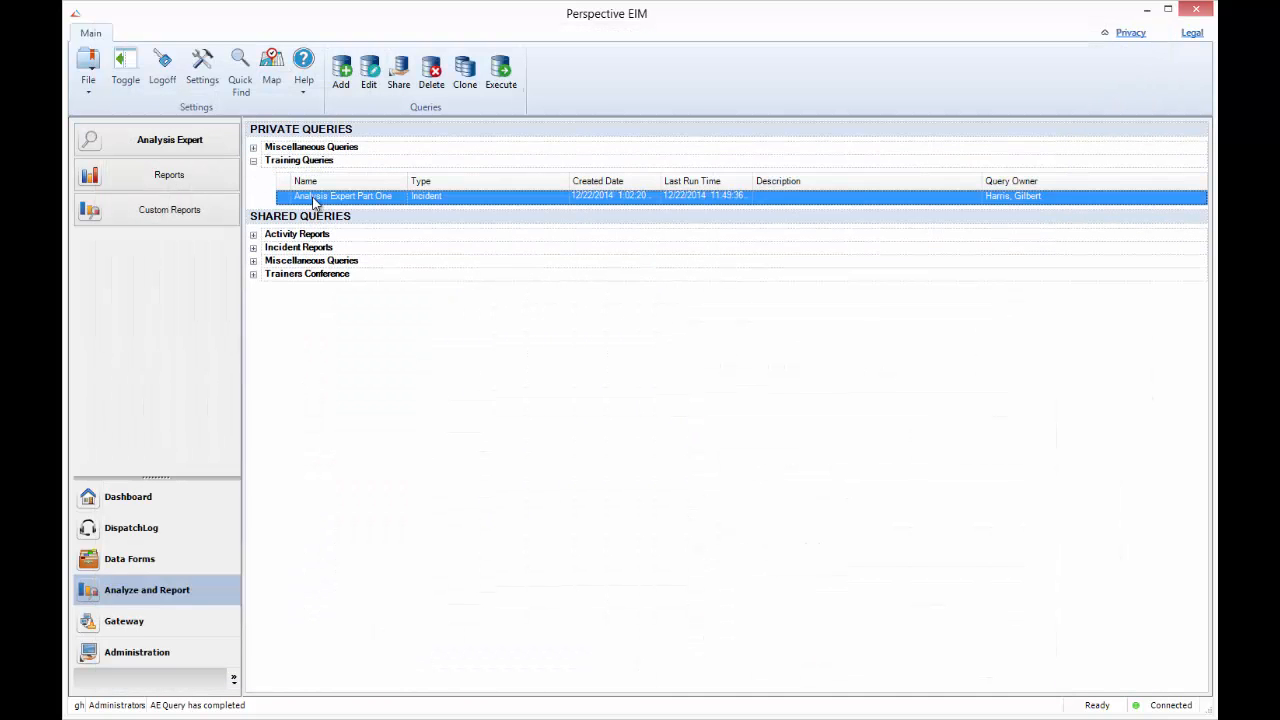
left_click(377, 86)
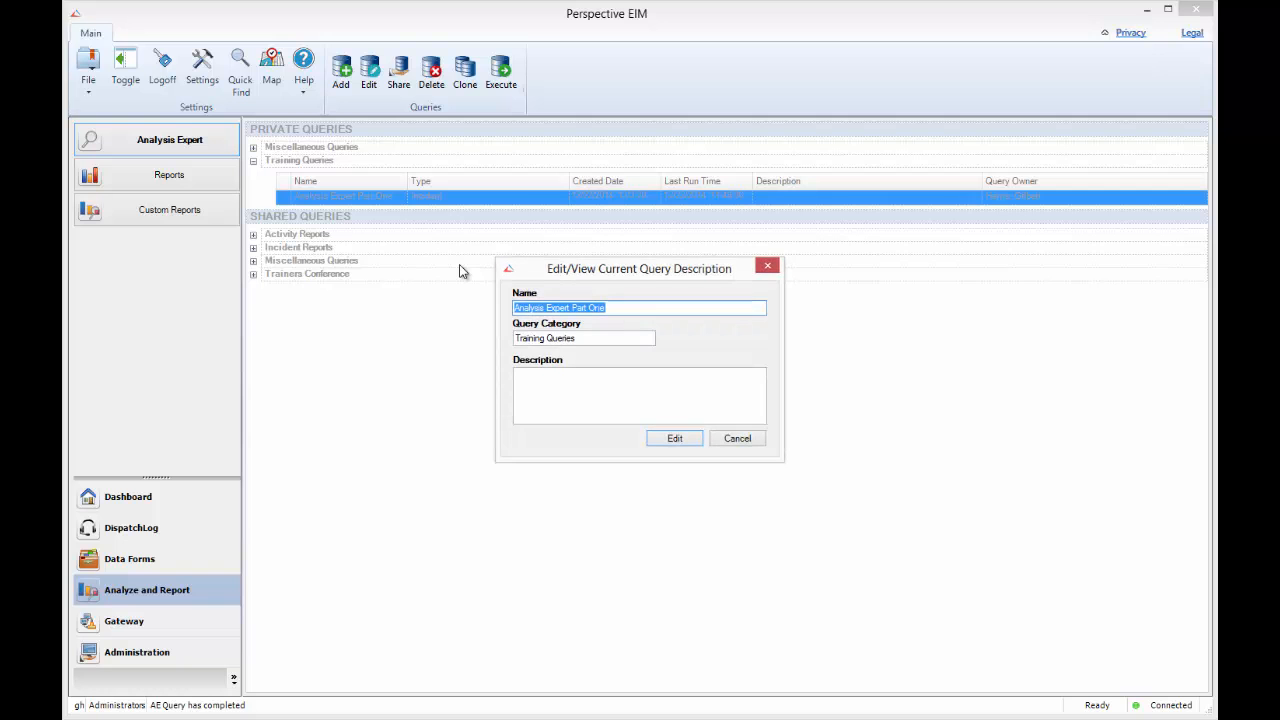
left_click(673, 440)
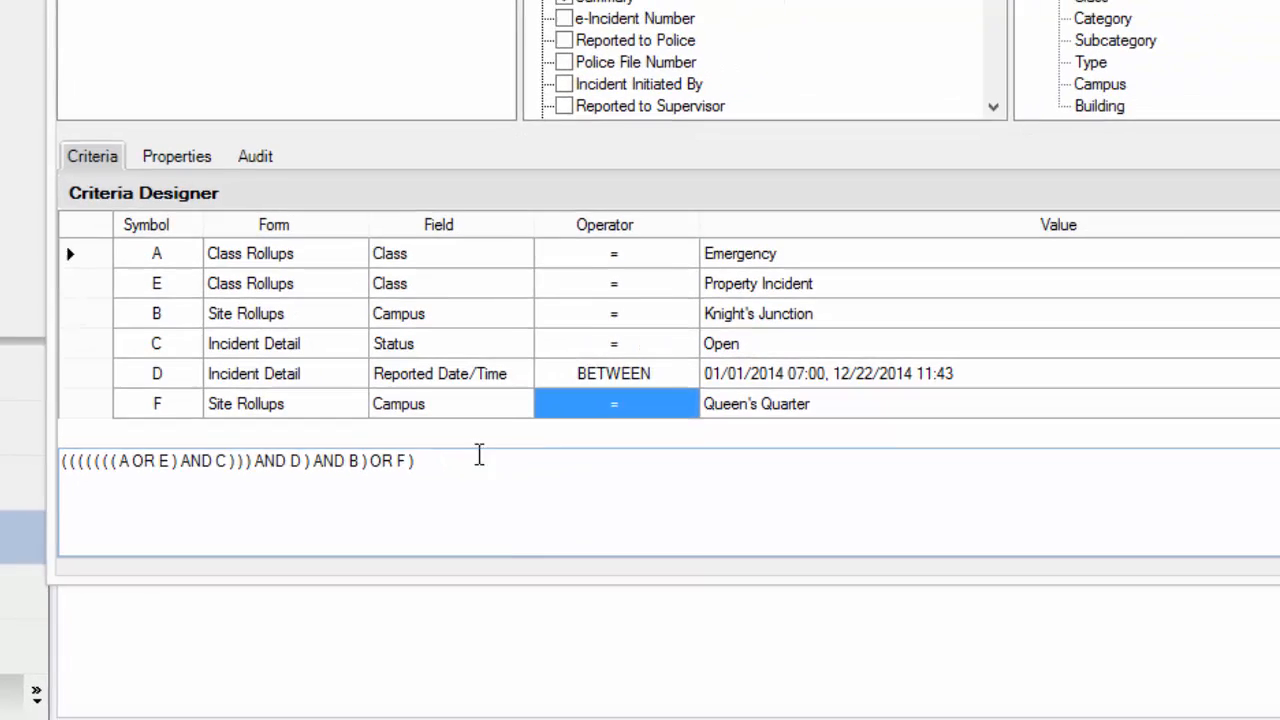
Move the Queen's Quarter campus criterion up two rows, directly below the Knight's Junction criterion.
left_click(349, 405)
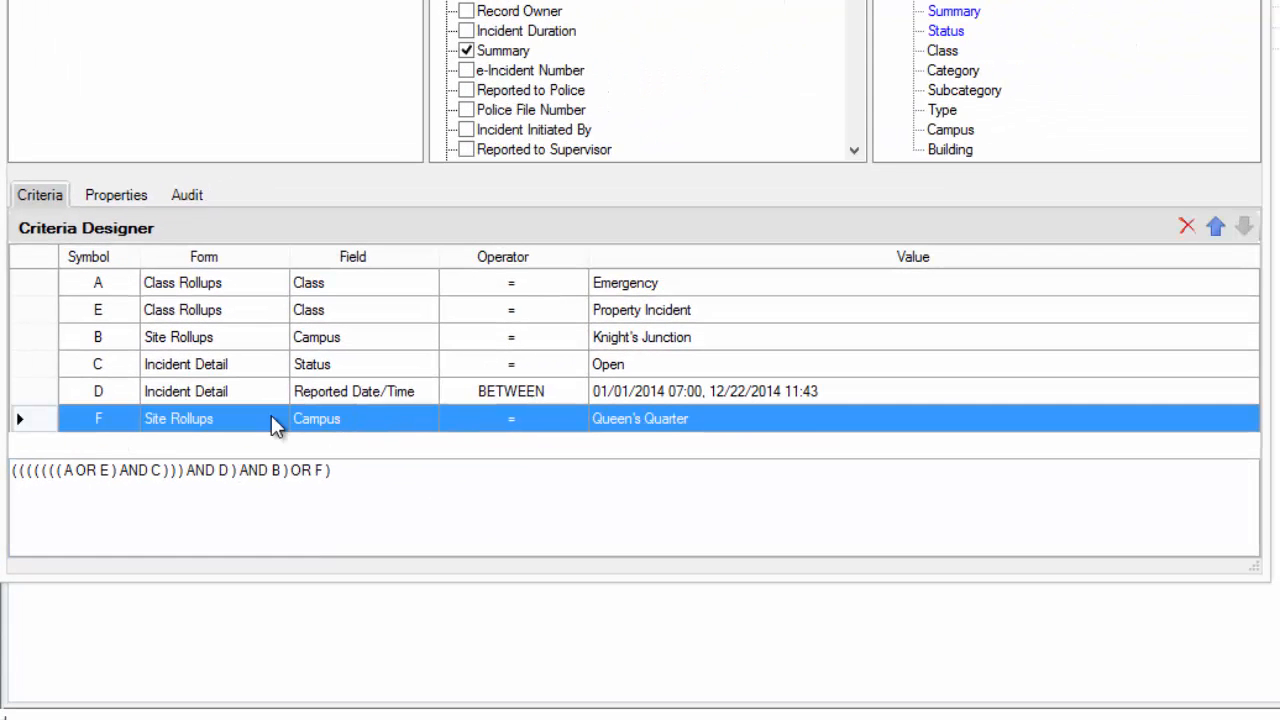
left_click(1215, 230)
left_click(1215, 232)
Replace the whole criteria expression with A OR E AND B OR F AND C AND D.
left_click(305, 507)
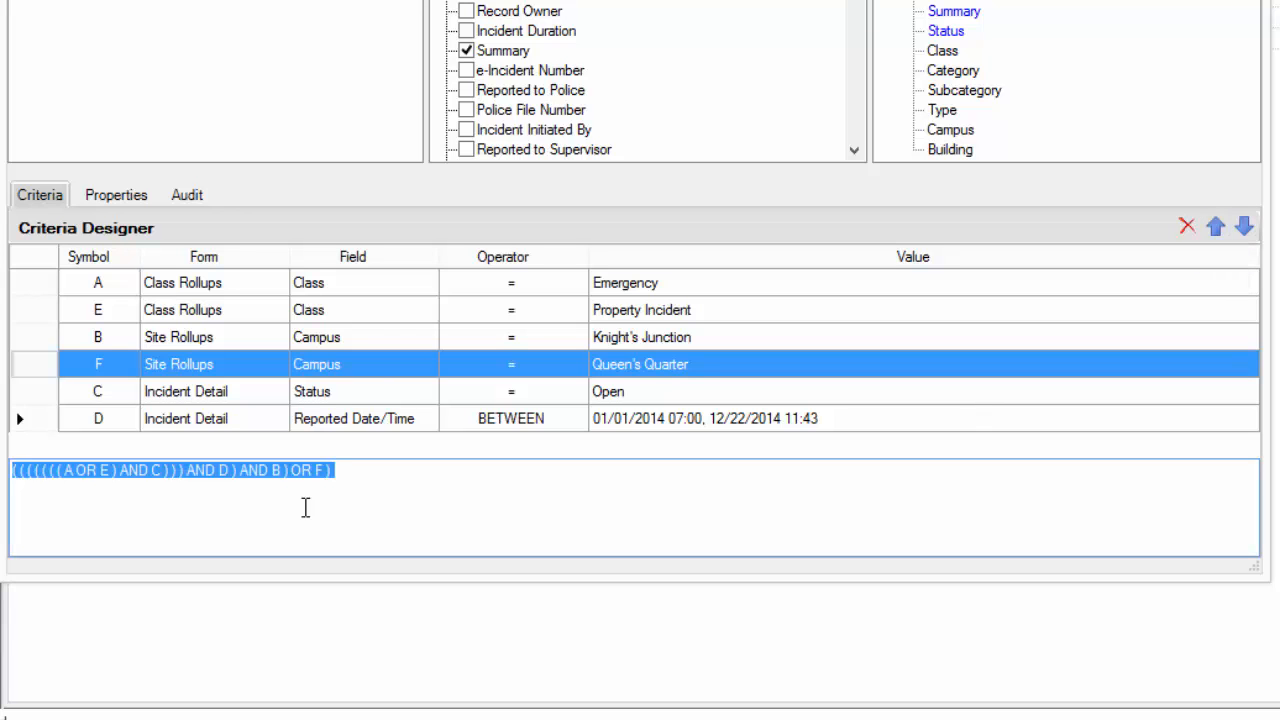
key("Delete")
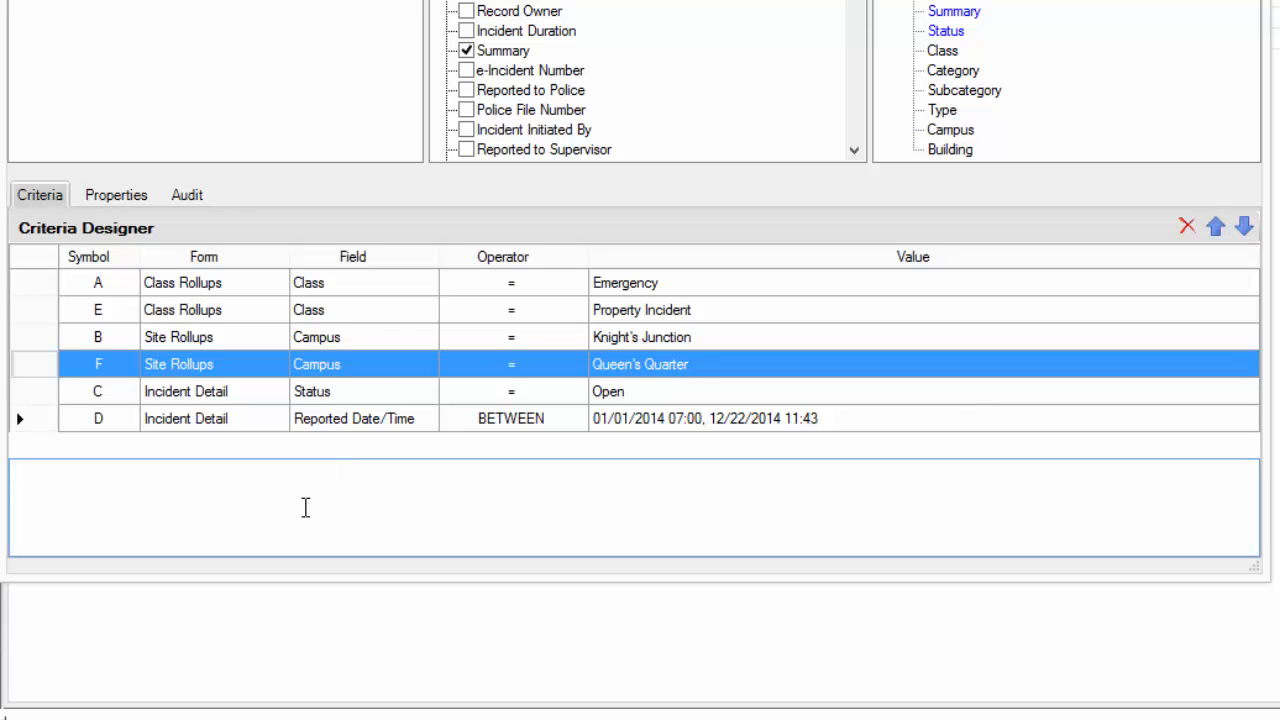
type("A OR E AND B OR ")
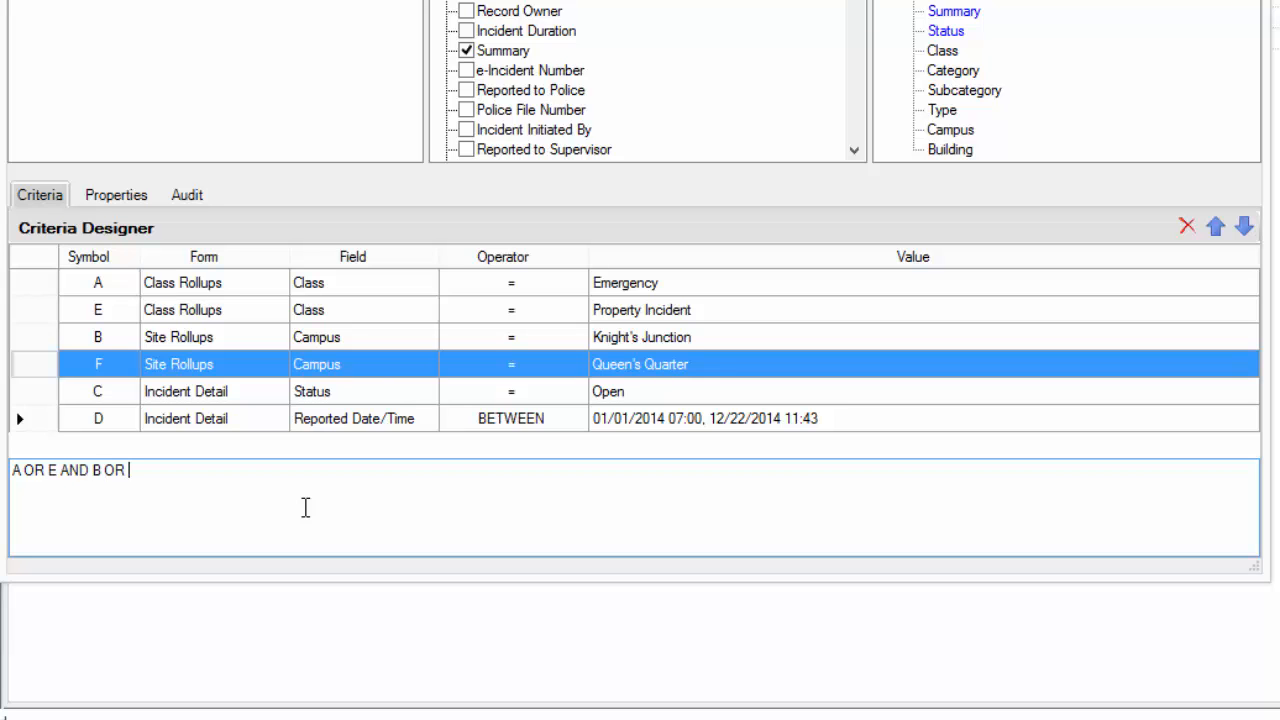
type("F AND C AND D")
Enclose A OR E in its own pair of brackets at the start of the criteria expression.
key("Left")
key("Left")
key("Left")
key("Left")
key("Left")
key("Left")
key("Left")
key("Left")
key("Left")
key("Left")
key("Left")
key("Left")
key("Left")
key("Left")
key("Left")
key("Left")
key("Left")
key("Left")
key("Left")
key("Left")
type("(")
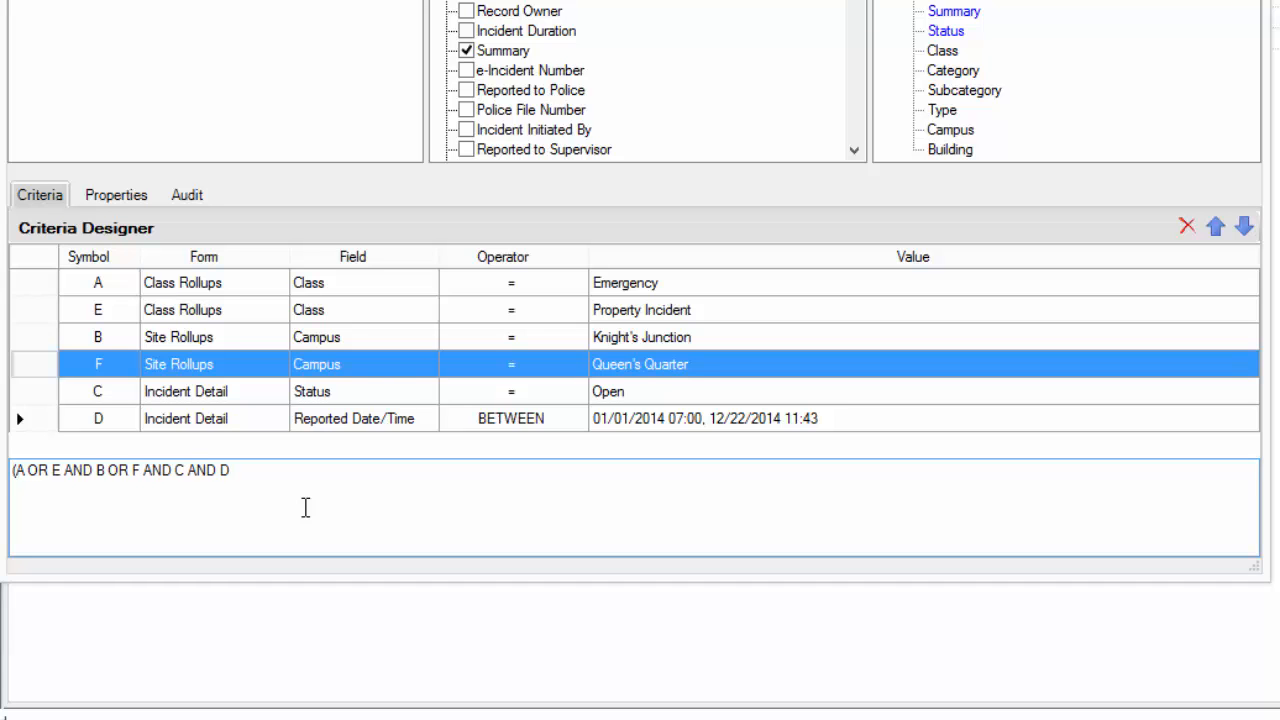
key("Right")
key("Right")
type(")")
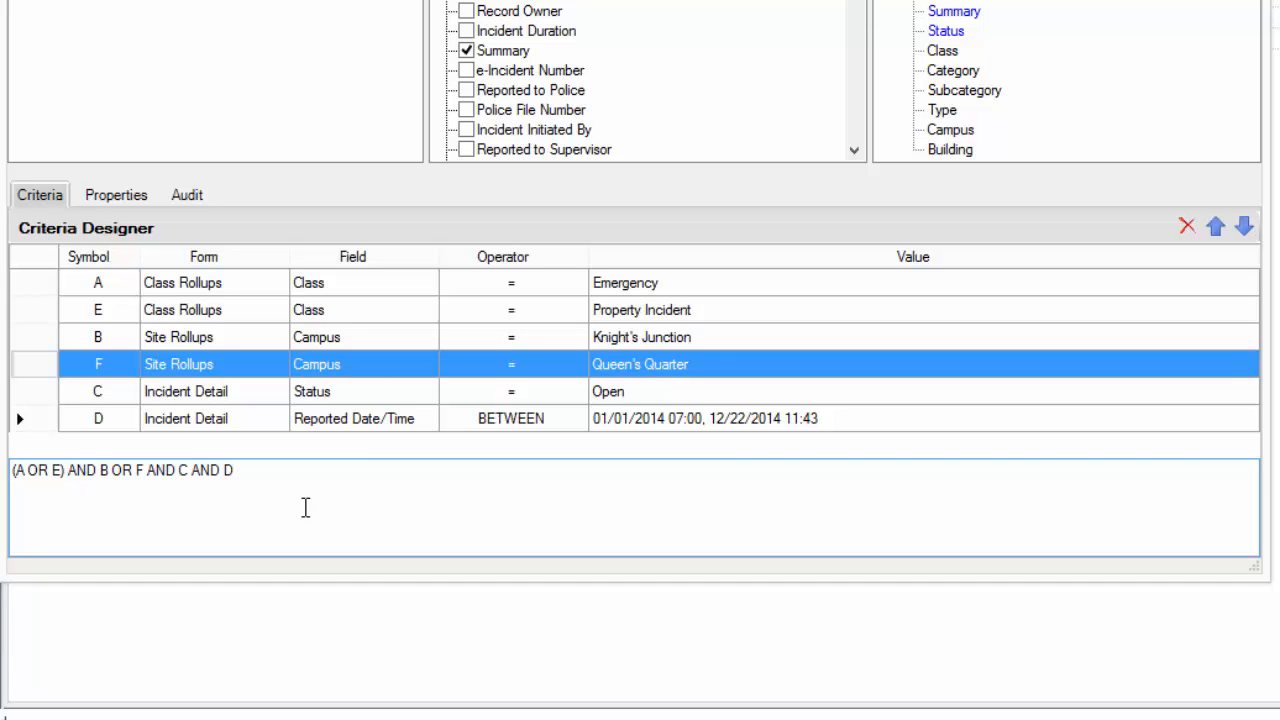
Enclose B OR F in its own pair of brackets in the criteria expression.
type("(")
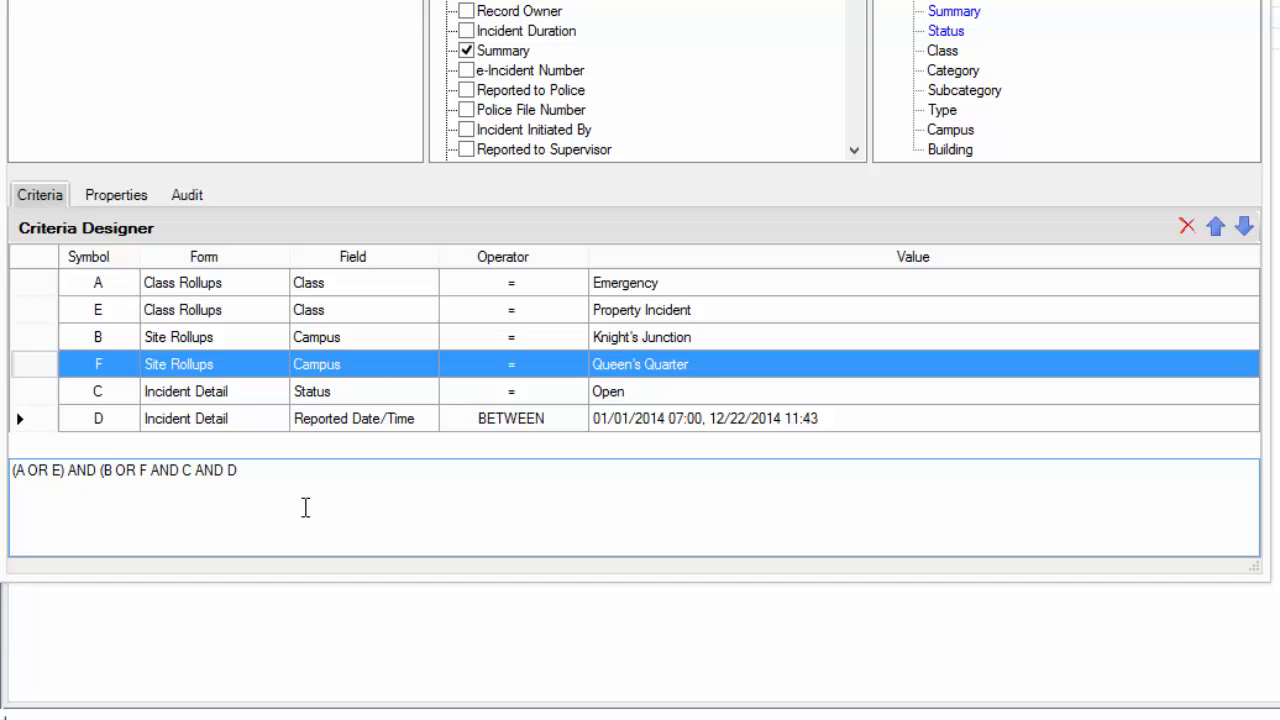
key("Right")
key("Right")
key("Right")
key("Right")
type(")")
Wrap the entire criteria expression in an outer pair of brackets to read ((A OR E) AND (B OR F) AND C AND D).
key("Right")
key("Right")
key("Right")
key("Right")
key("Right")
key("Right")
key("Right")
key("Right")
key("Right")
key("Right")
key("Right")
type("0")
key("BackSpace")
type(")")
key("Left")
key("Left")
key("Left")
key("Left")
key("Left")
key("Left")
key("Left")
key("Left")
key("Left")
key("Left")
key("Left")
key("Left")
key("Left")
key("Left")
key("Left")
key("Left")
key("Left")
key("Left")
key("Left")
key("Left")
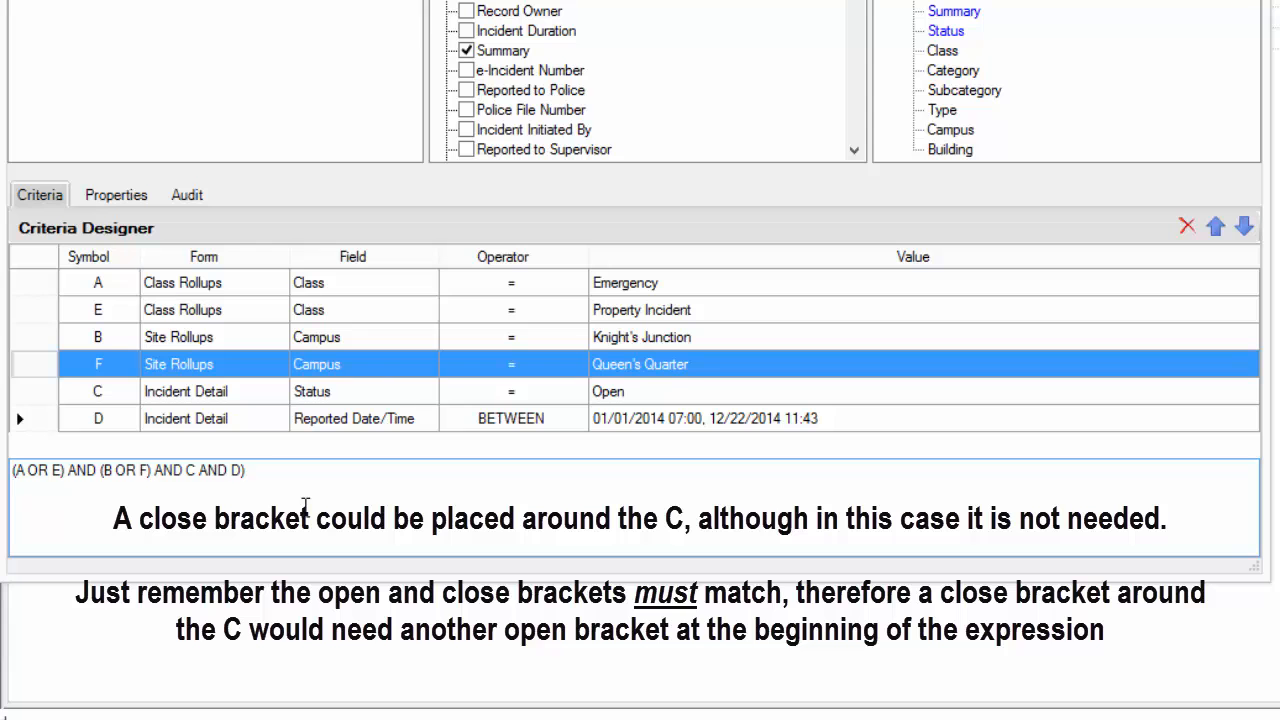
type("(")
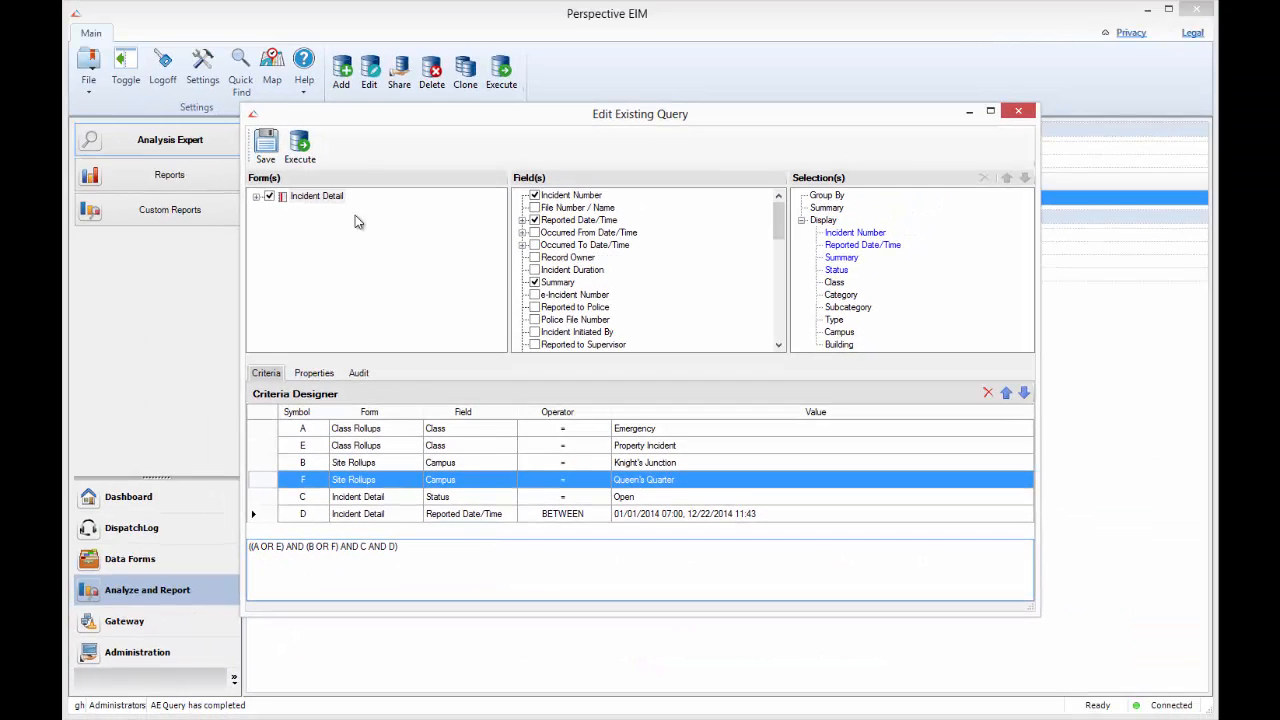
Execute the query with the rewritten criteria expression, then reposition and enlarge the results window.
left_click(308, 152)
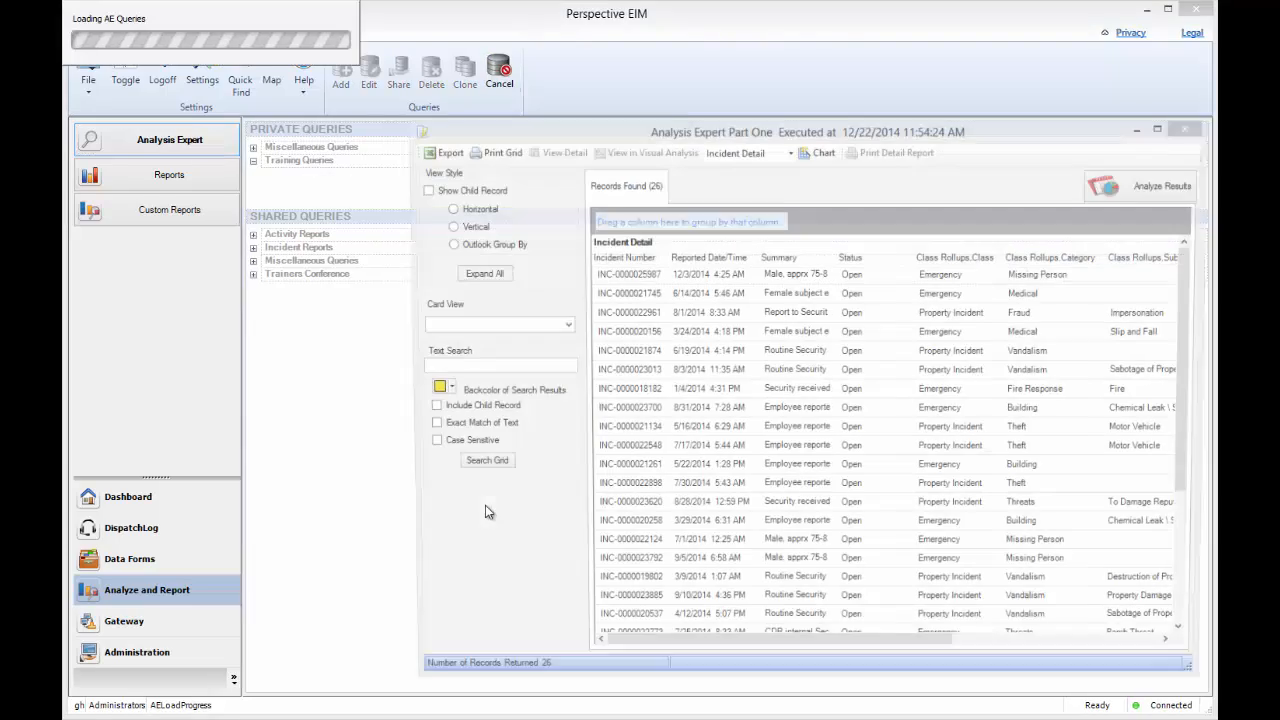
left_click_drag(754, 137, 443, 44)
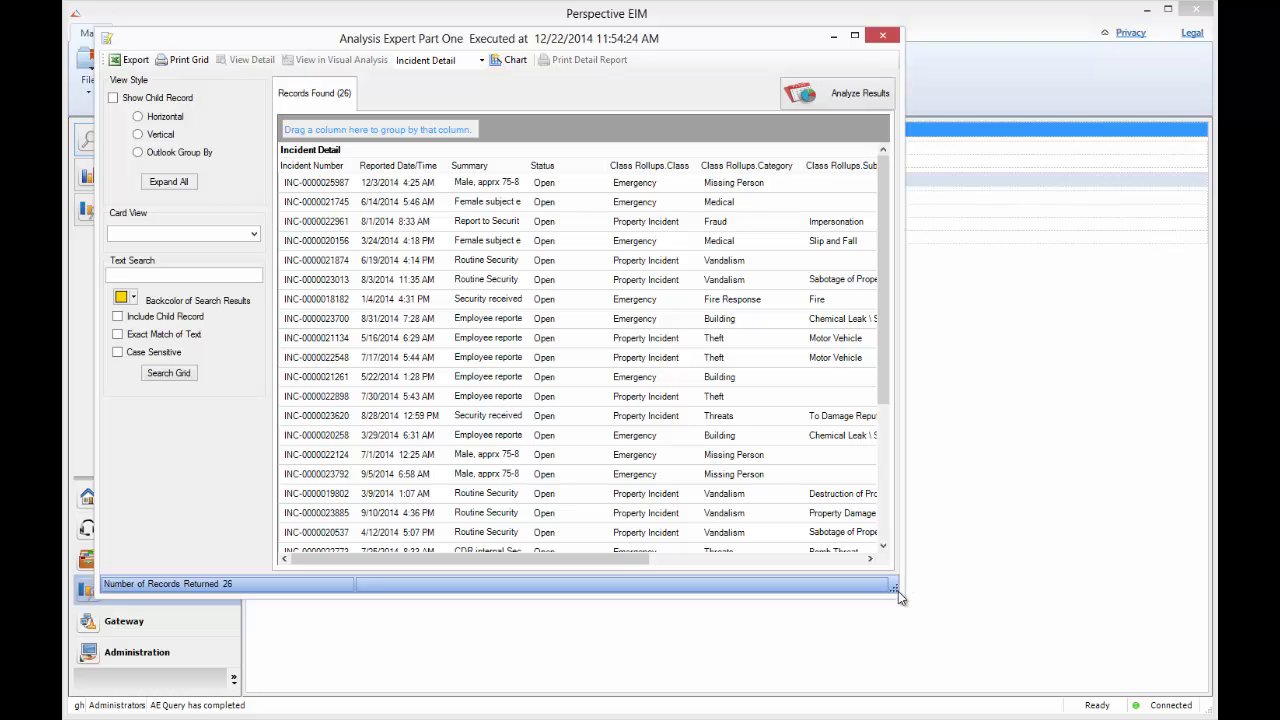
left_click_drag(897, 592, 1182, 688)
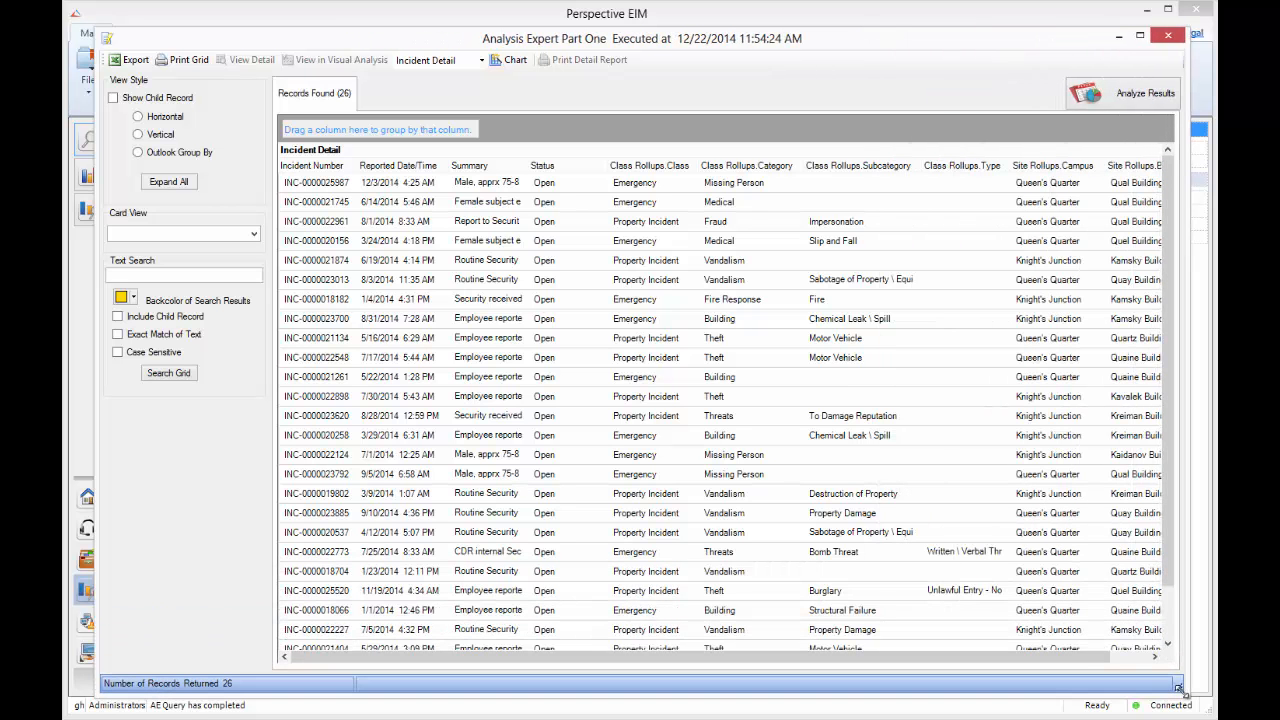
Check the returned records by sorting them in turn on Status, Class Rollups Class and Site Rollups Campus.
left_click(596, 167)
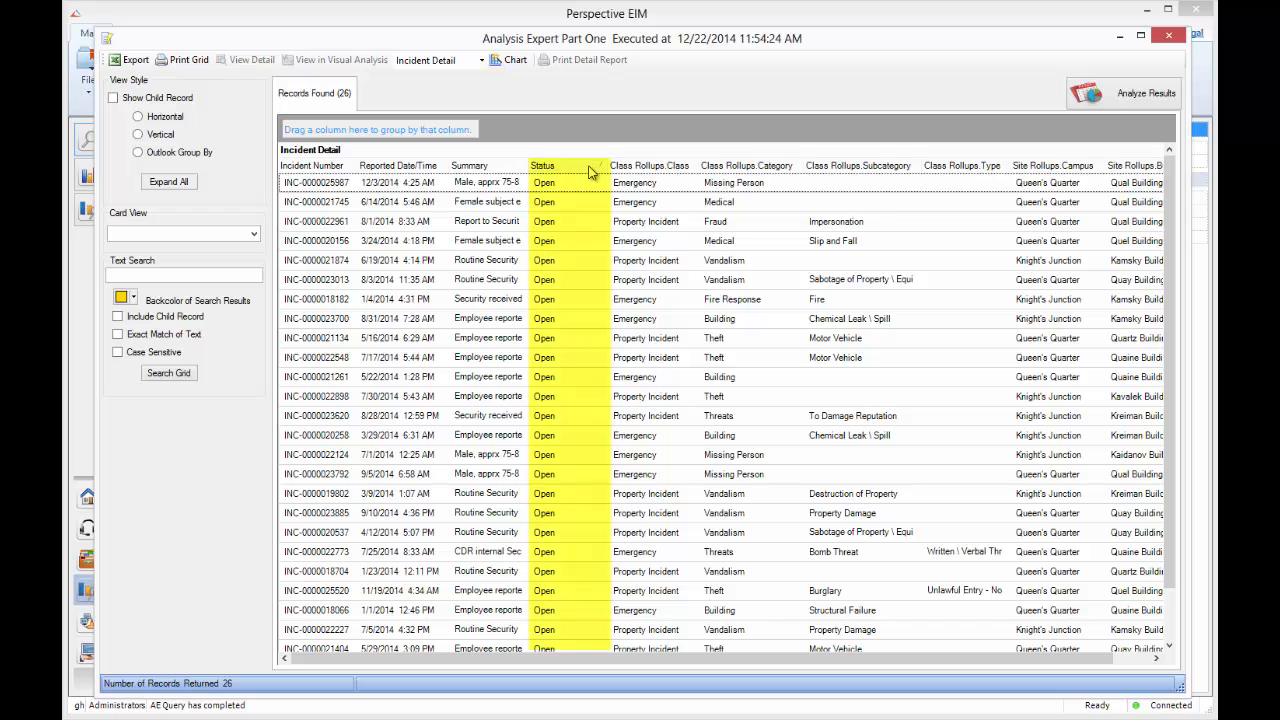
scroll(585, 199, "down", 1)
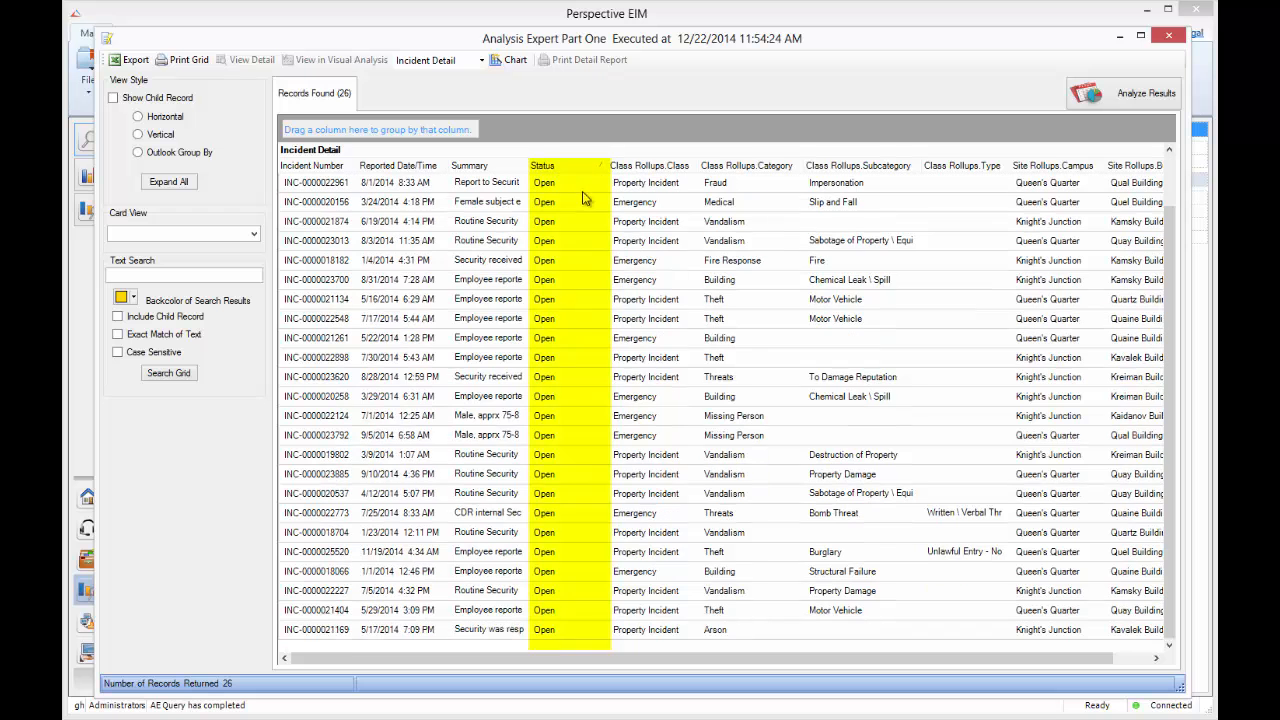
left_click(652, 168)
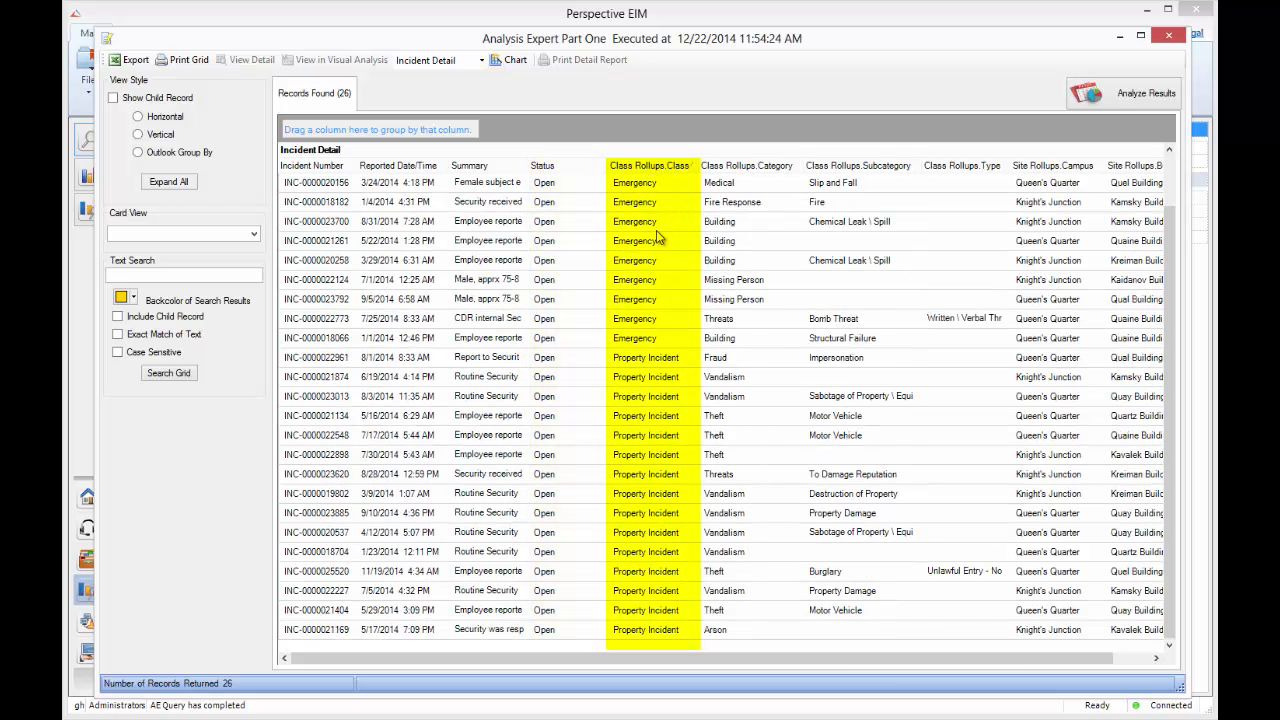
scroll(658, 240, "up", 1)
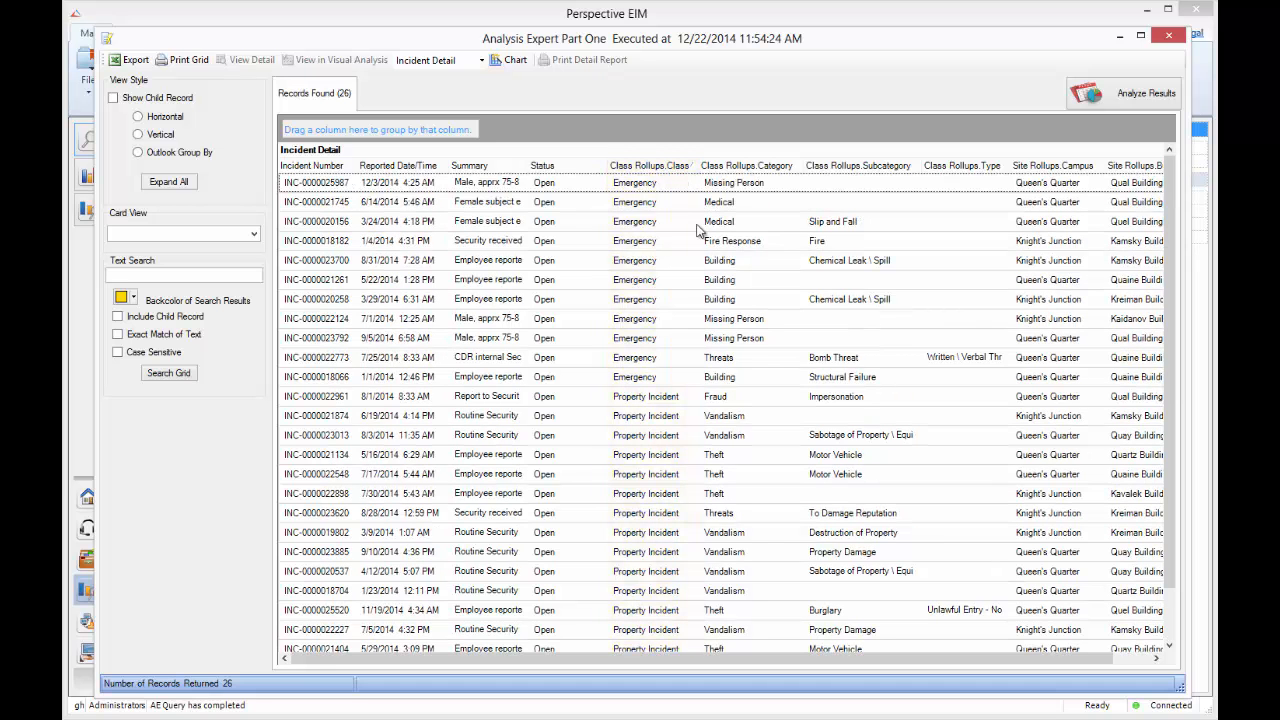
left_click(1052, 167)
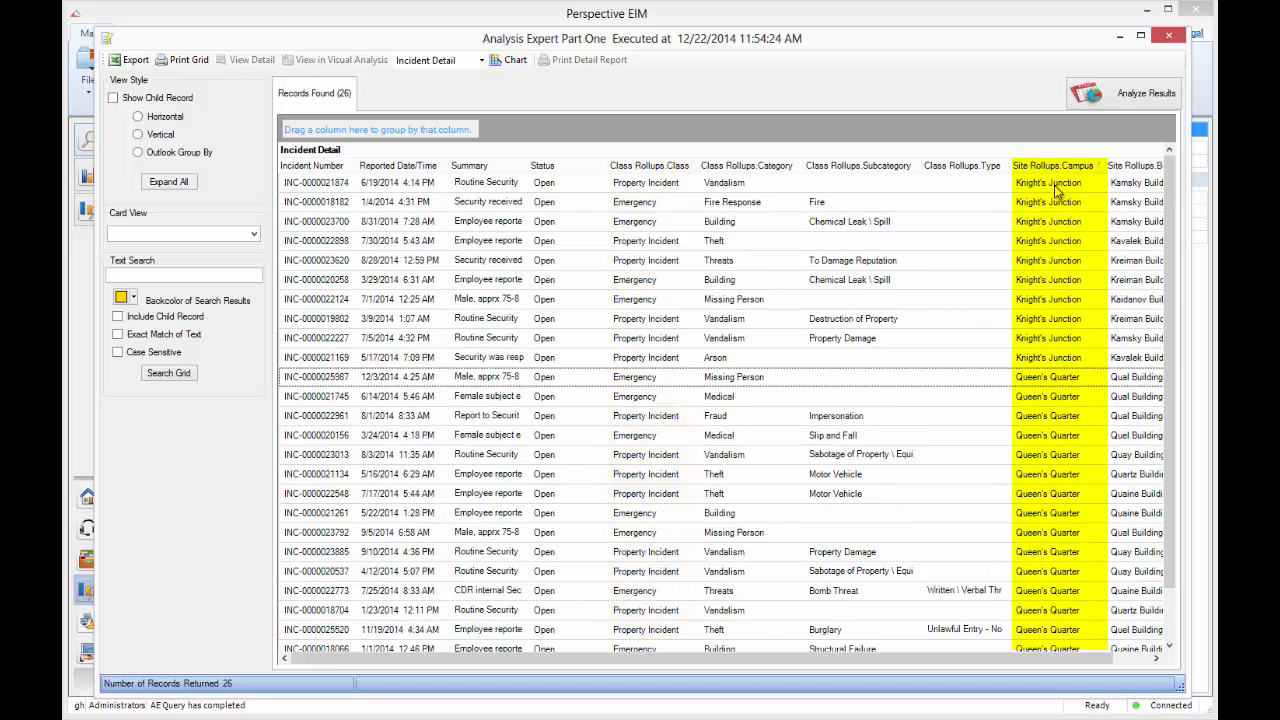
scroll(1045, 228, "up", 1)
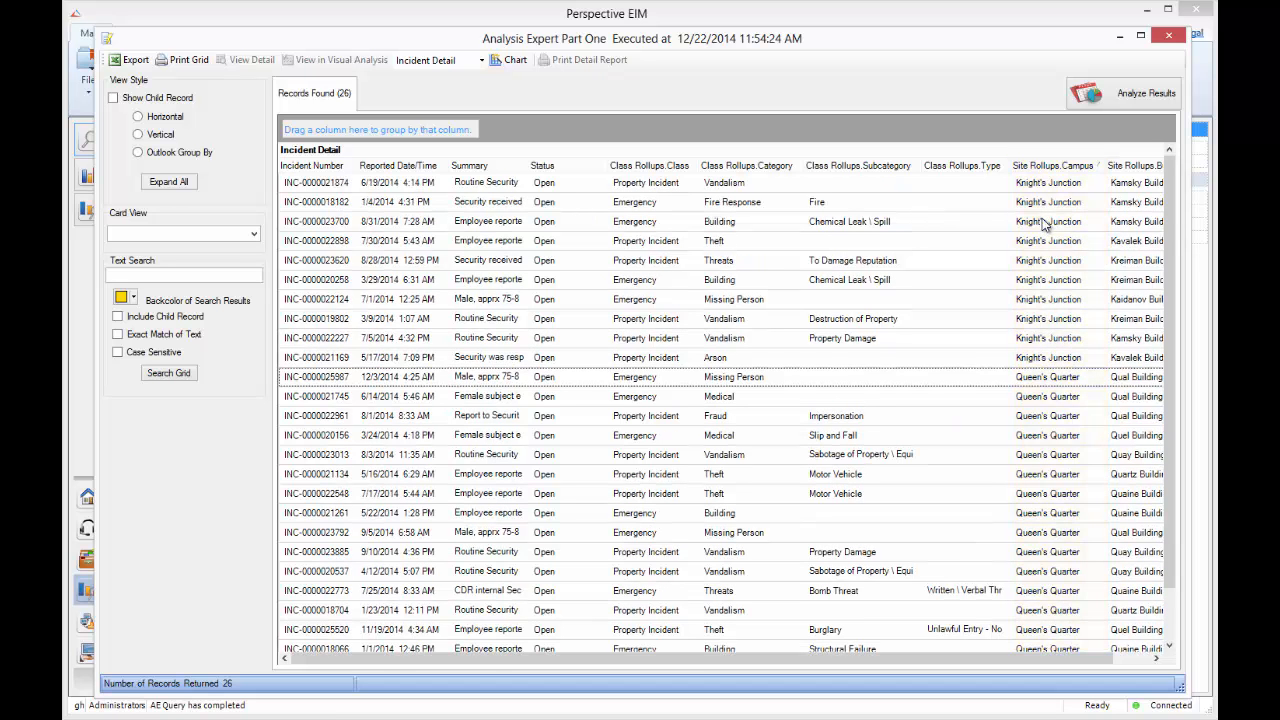
Close the results and open the Analysis Expert Part One query for editing, moving and enlarging its window.
left_click(1172, 38)
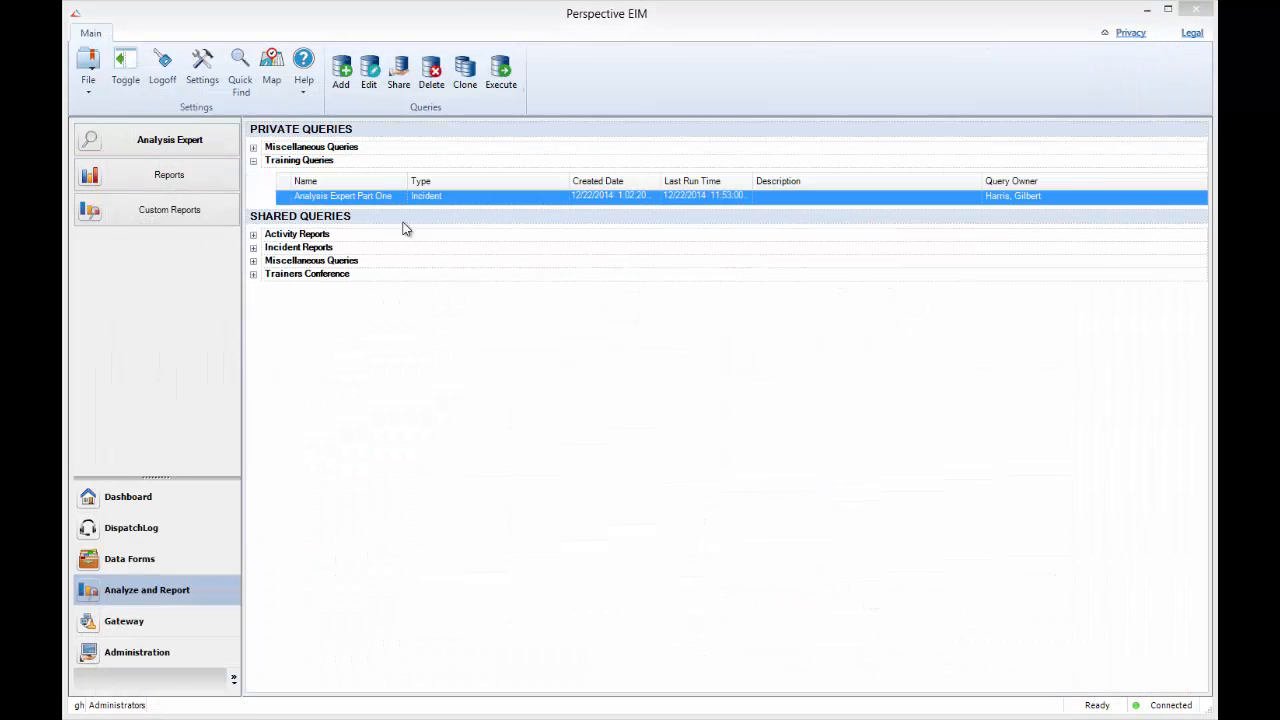
left_click(385, 197)
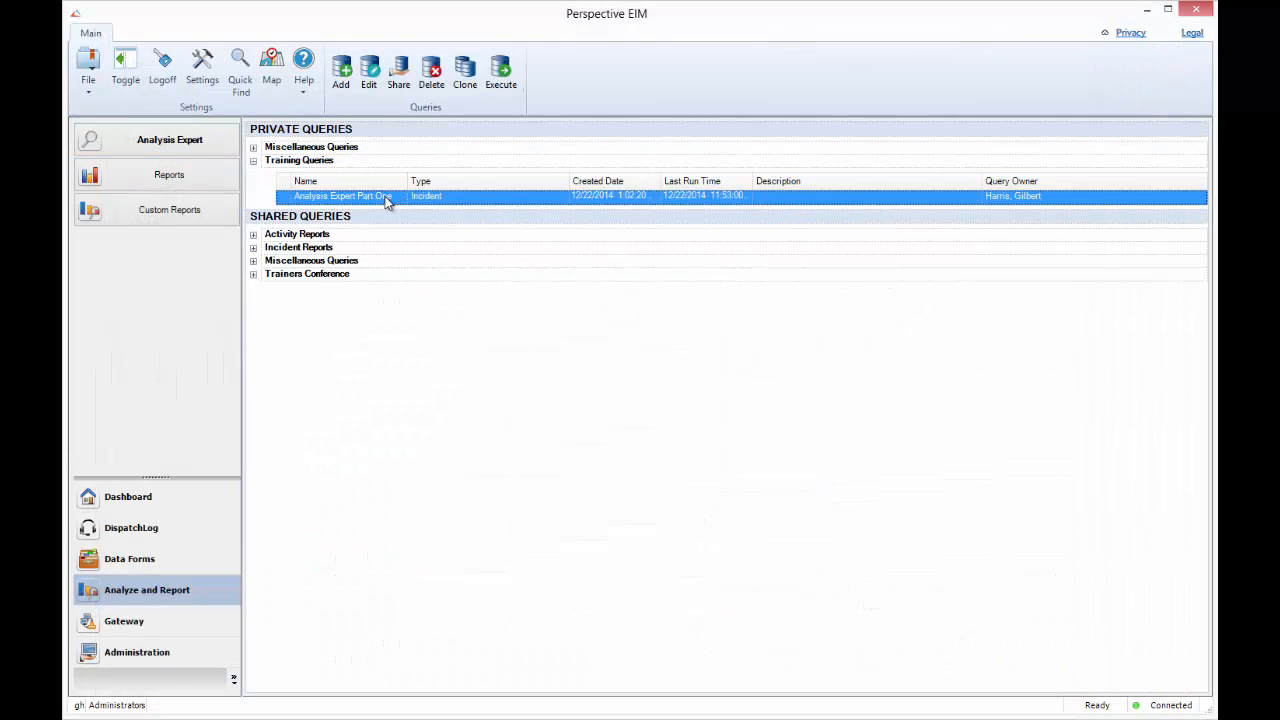
left_click(370, 80)
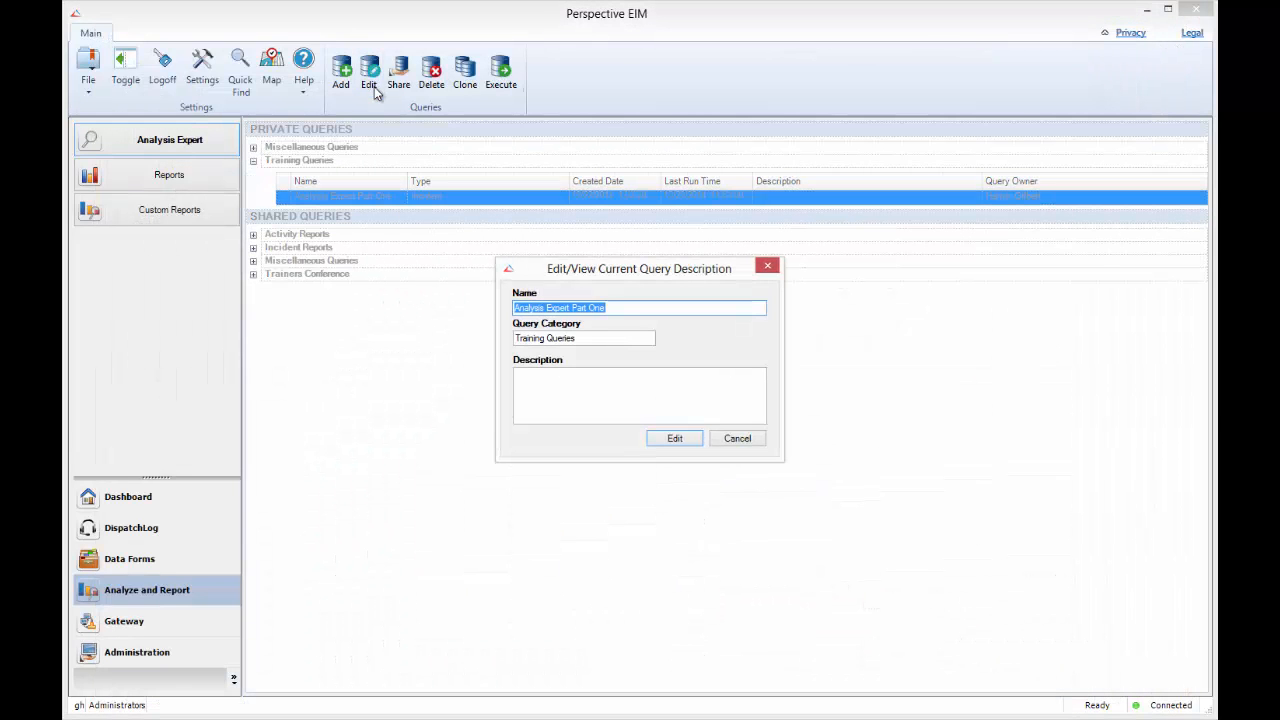
left_click(678, 438)
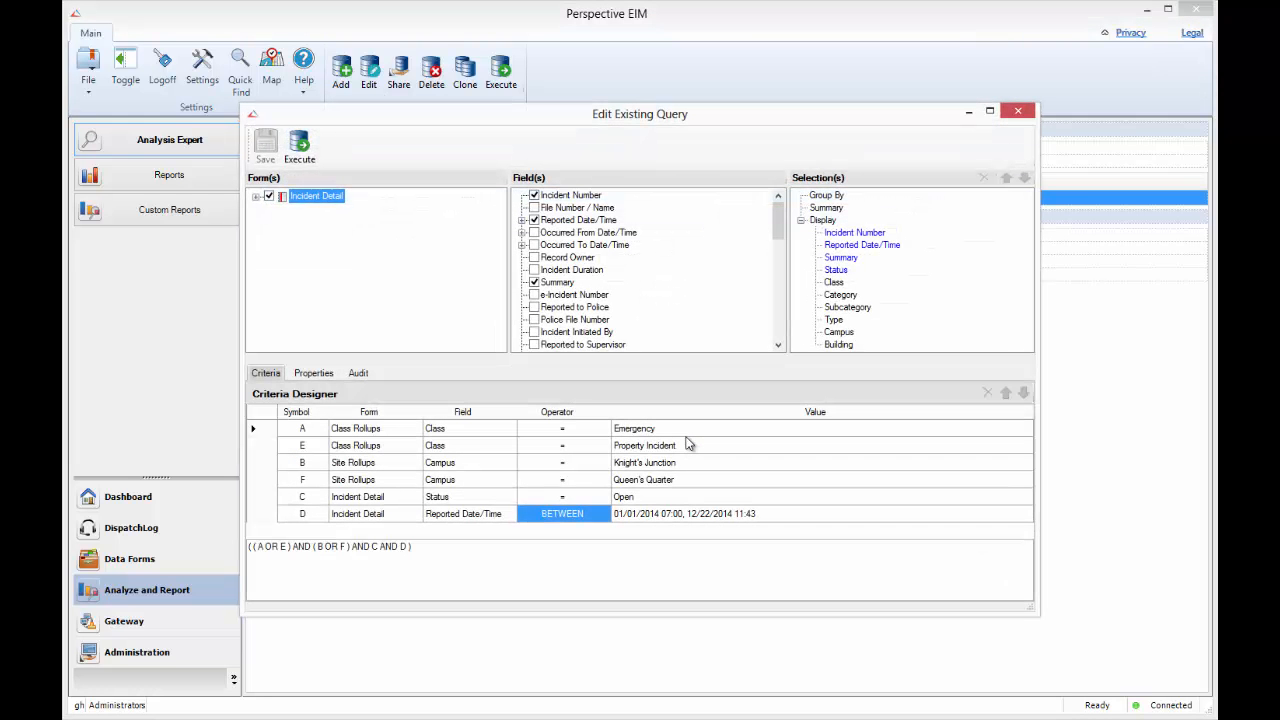
left_click_drag(578, 114, 436, 33)
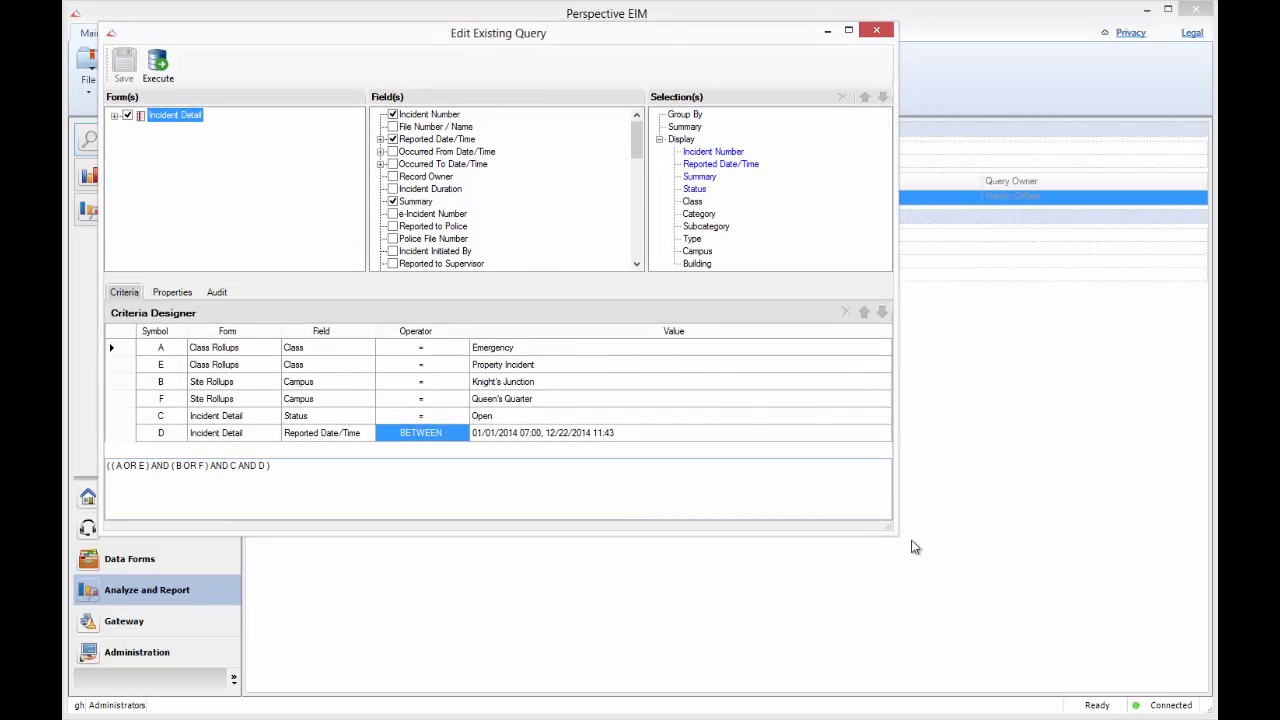
left_click_drag(891, 531, 1165, 692)
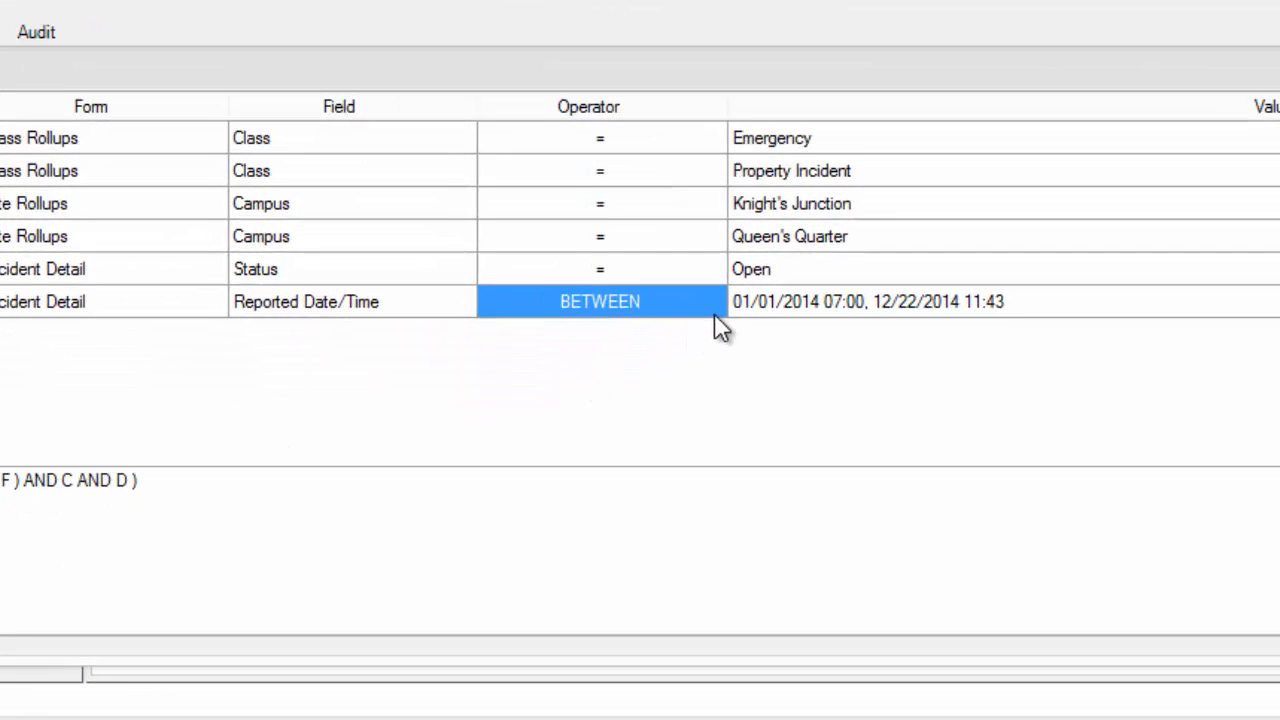
Try the IS EMPTY operator on the Reported Date/Time criterion.
left_click(570, 497)
left_click(758, 243)
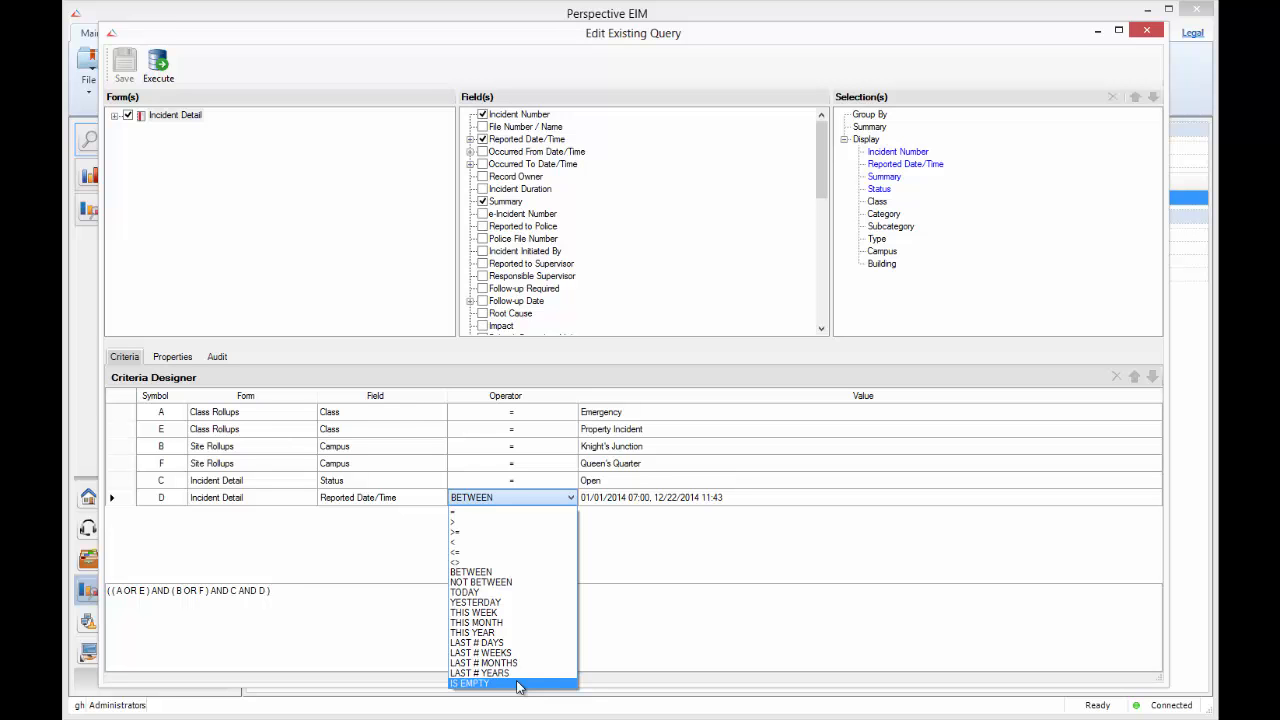
left_click(517, 684)
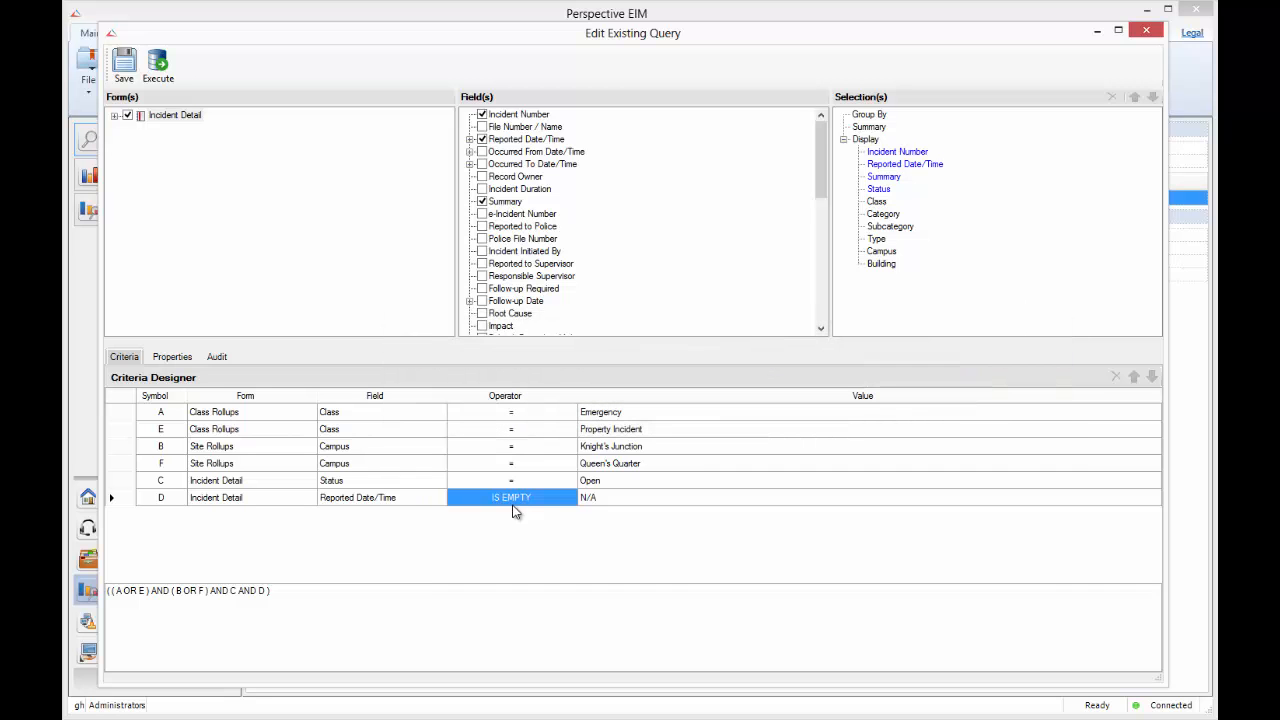
Set the Reported Date/Time criterion's operator to BETWEEN with a start of 01/01/2014 07:00, keeping the default end date.
left_click(513, 506)
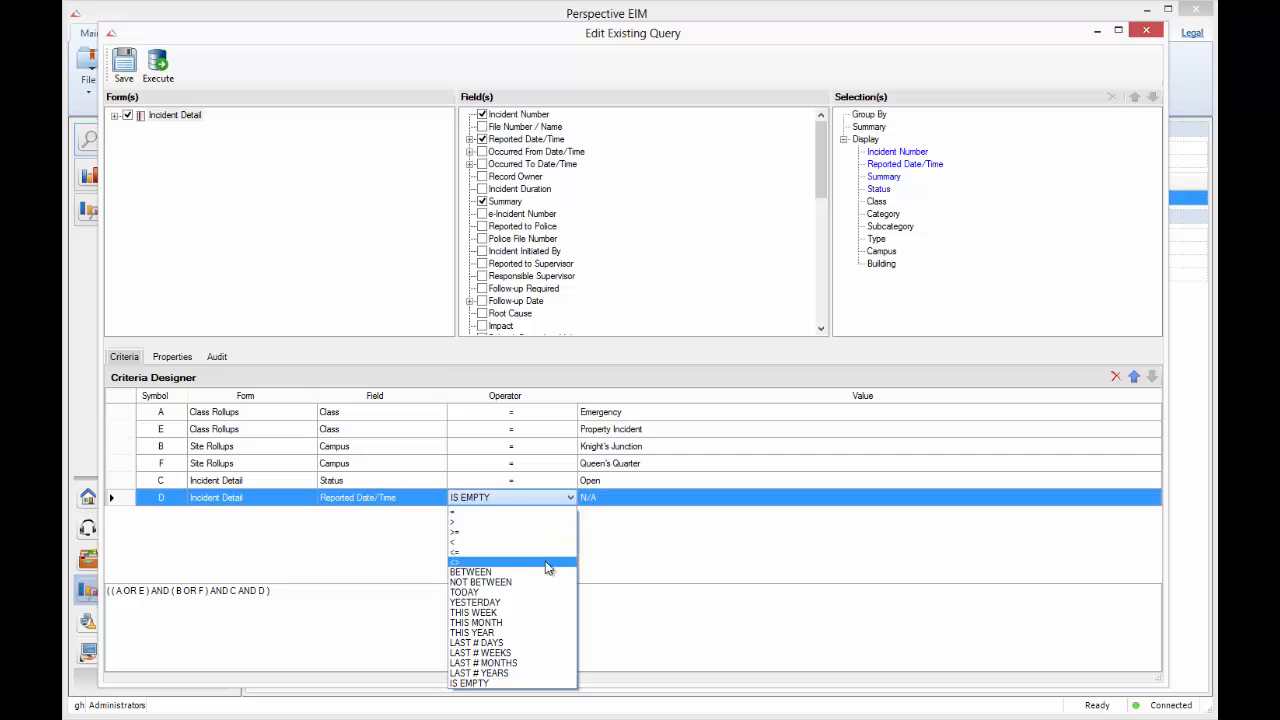
left_click(513, 567)
left_click(618, 503)
left_click(697, 497)
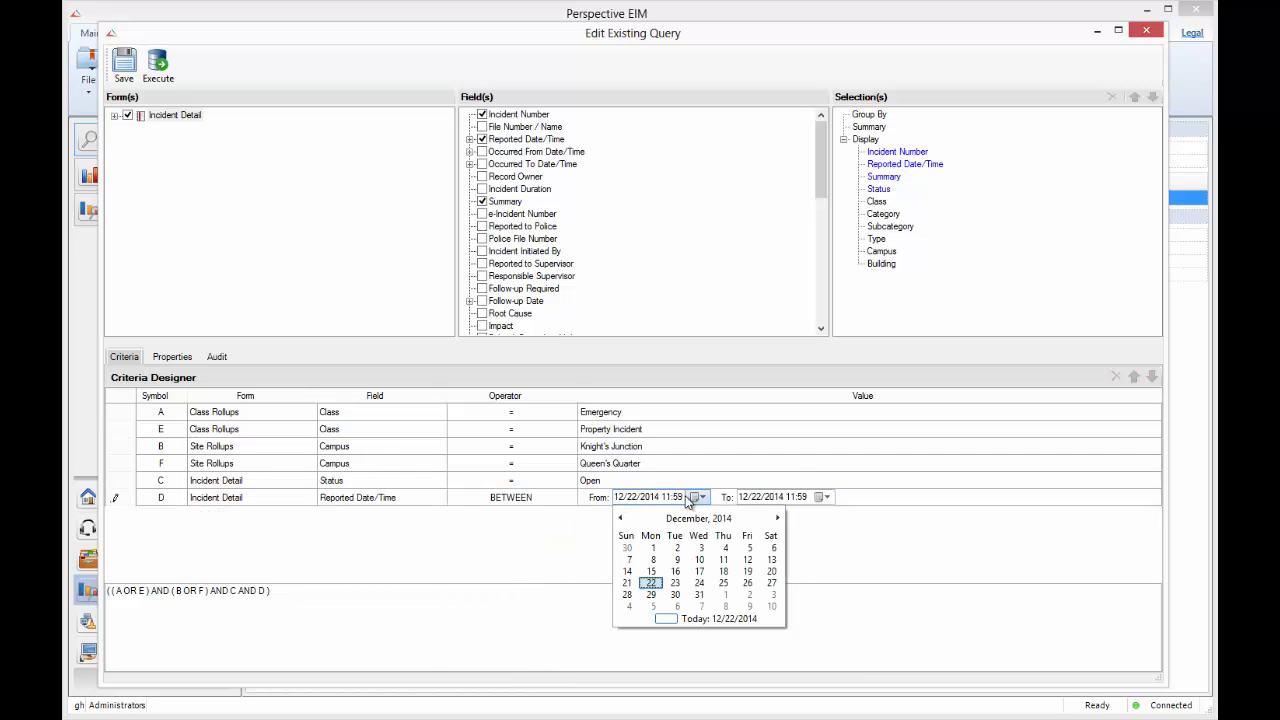
left_click(690, 518)
left_click(635, 543)
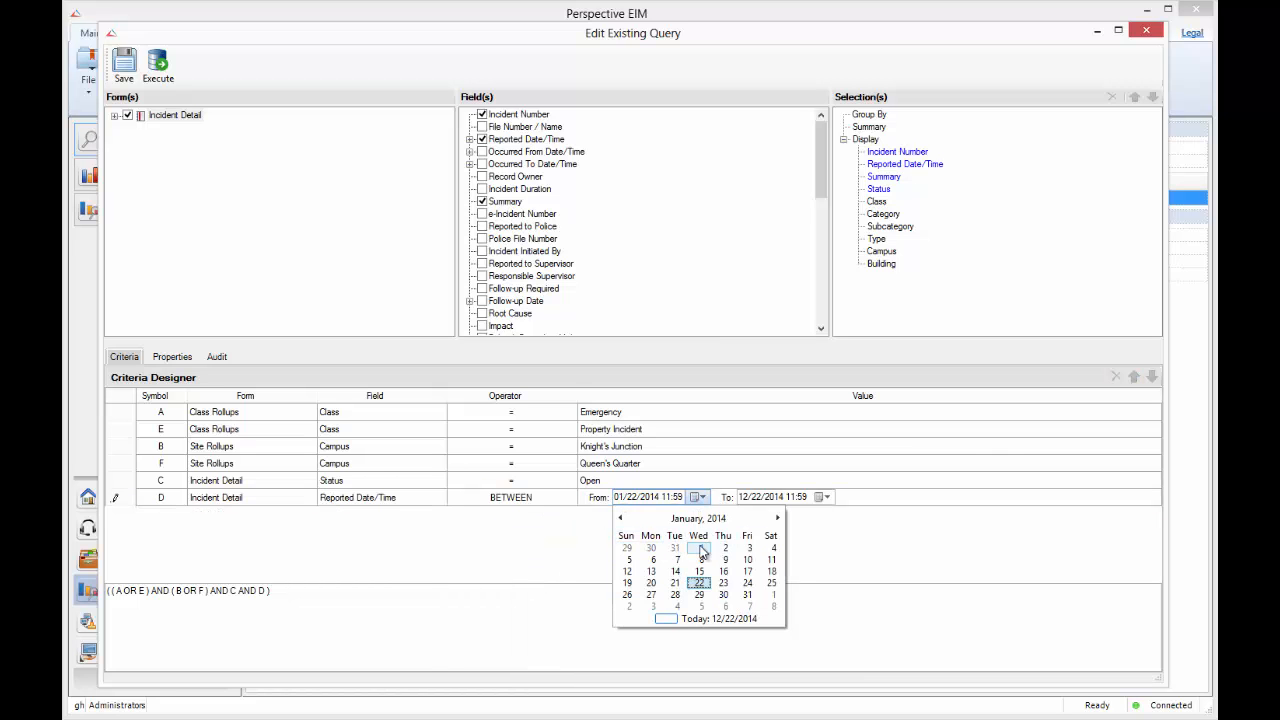
left_click(698, 551)
key("Right")
key("Right")
type("07")
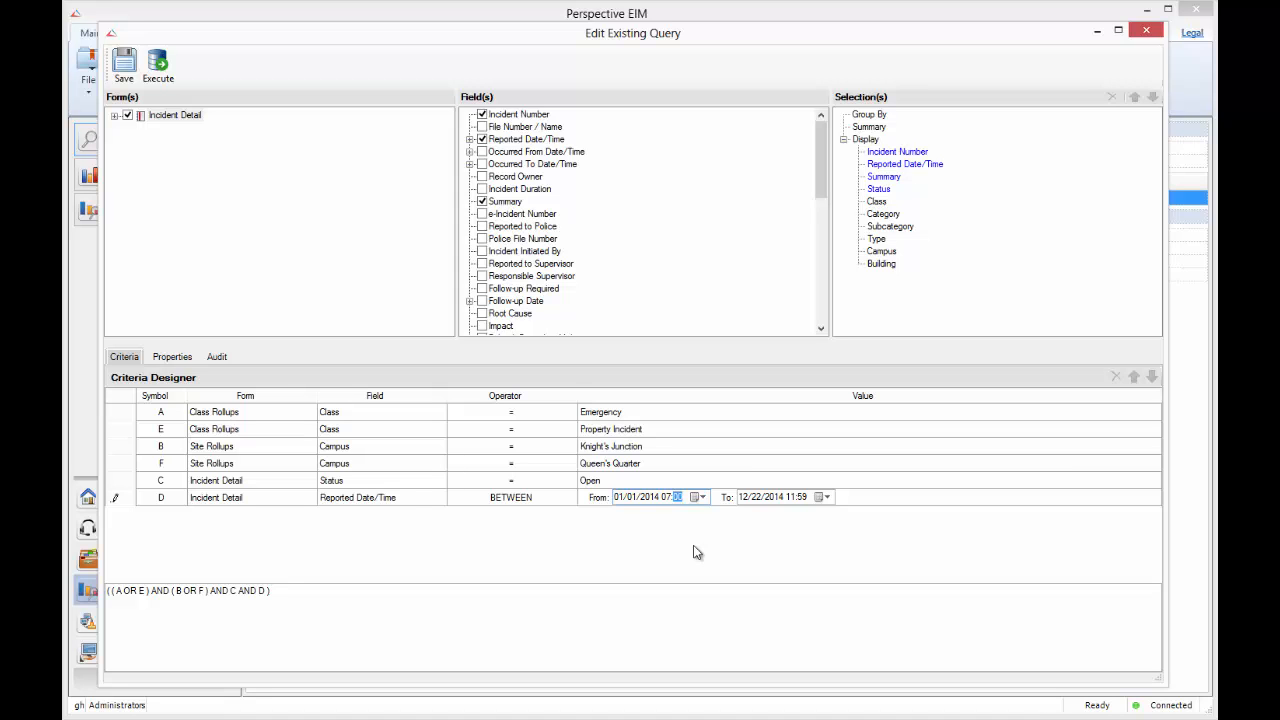
List the Class Rollups fields under Incident Detail and reselect Emergency as the value of Class criterion A.
left_click(114, 116)
left_click(187, 143)
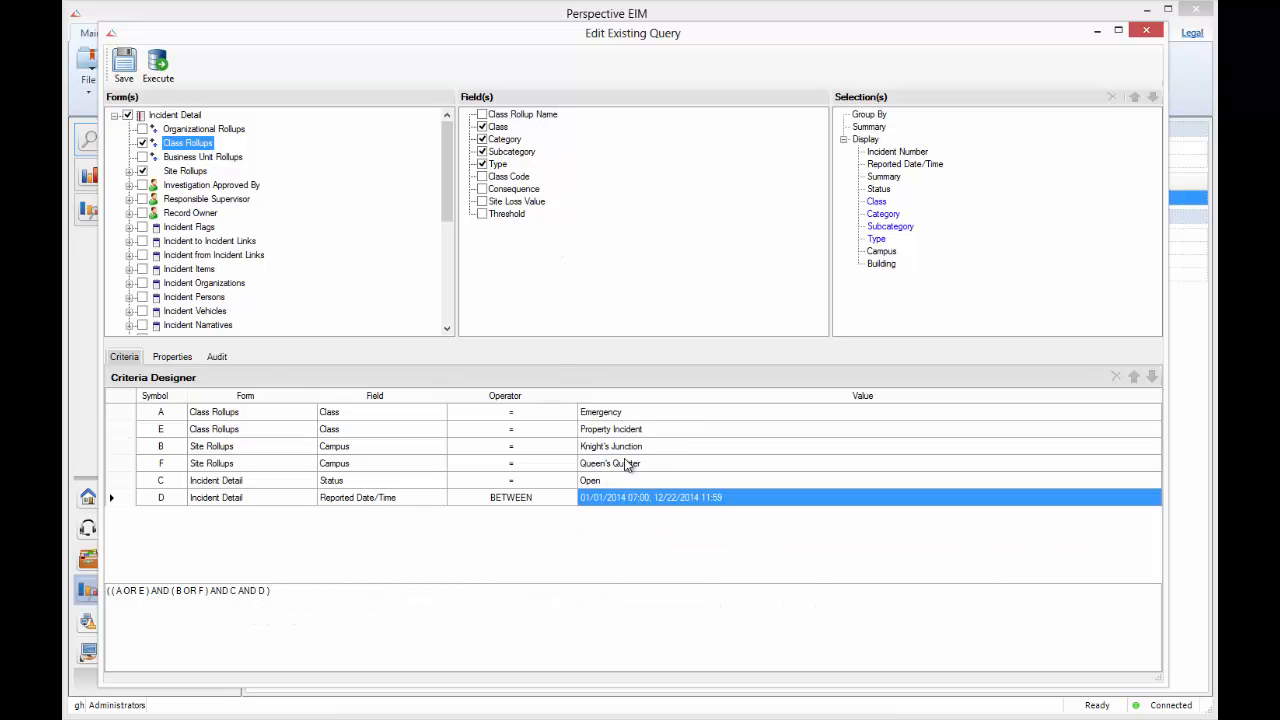
left_click(665, 414)
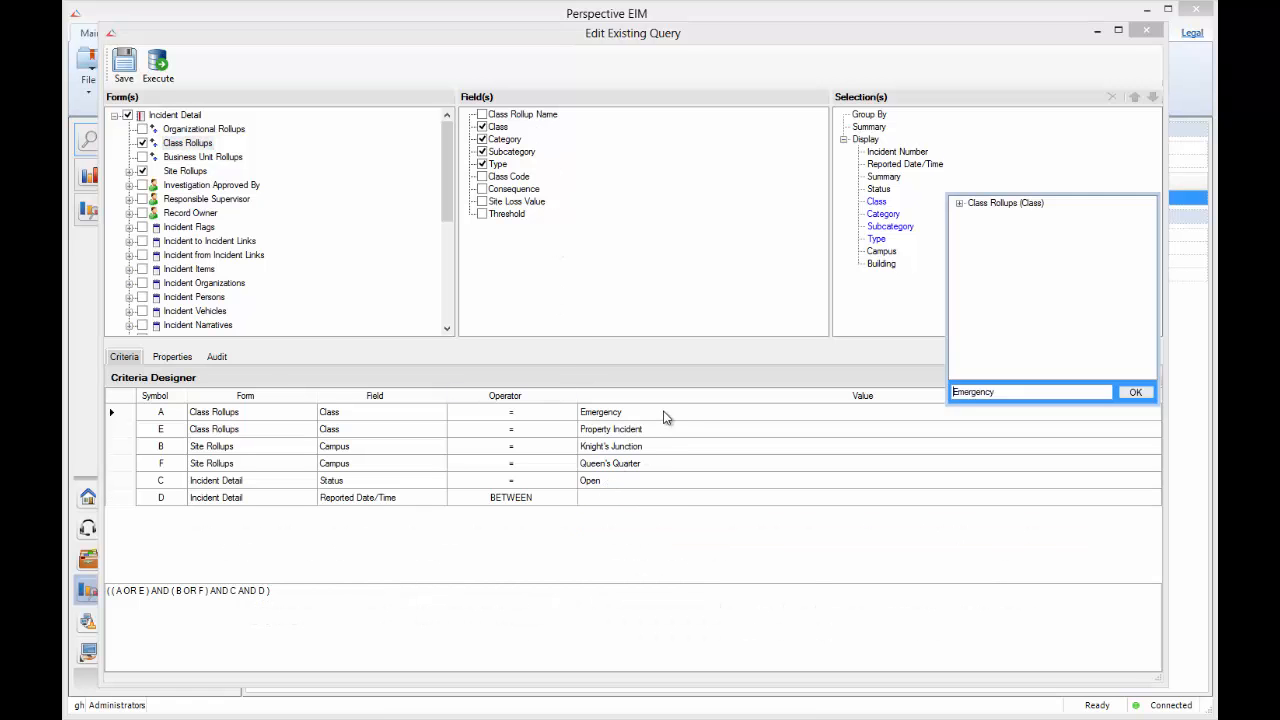
left_click(958, 203)
left_click(997, 229)
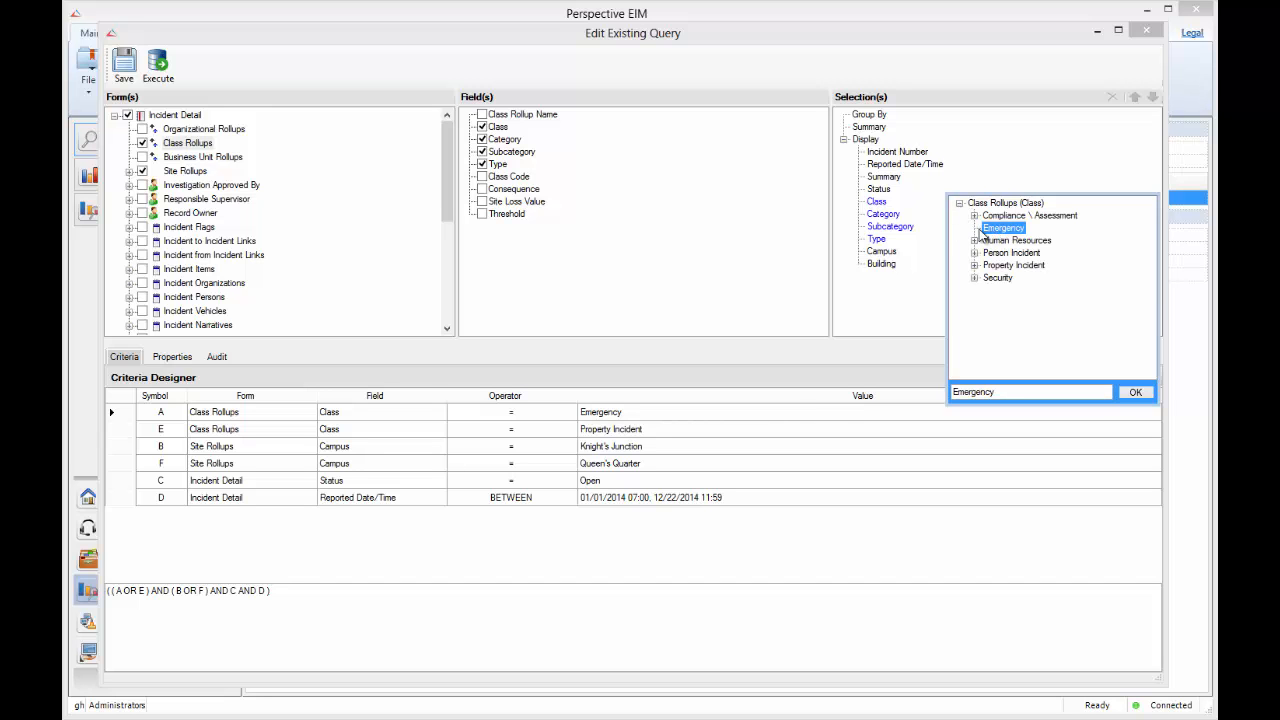
left_click(1135, 393)
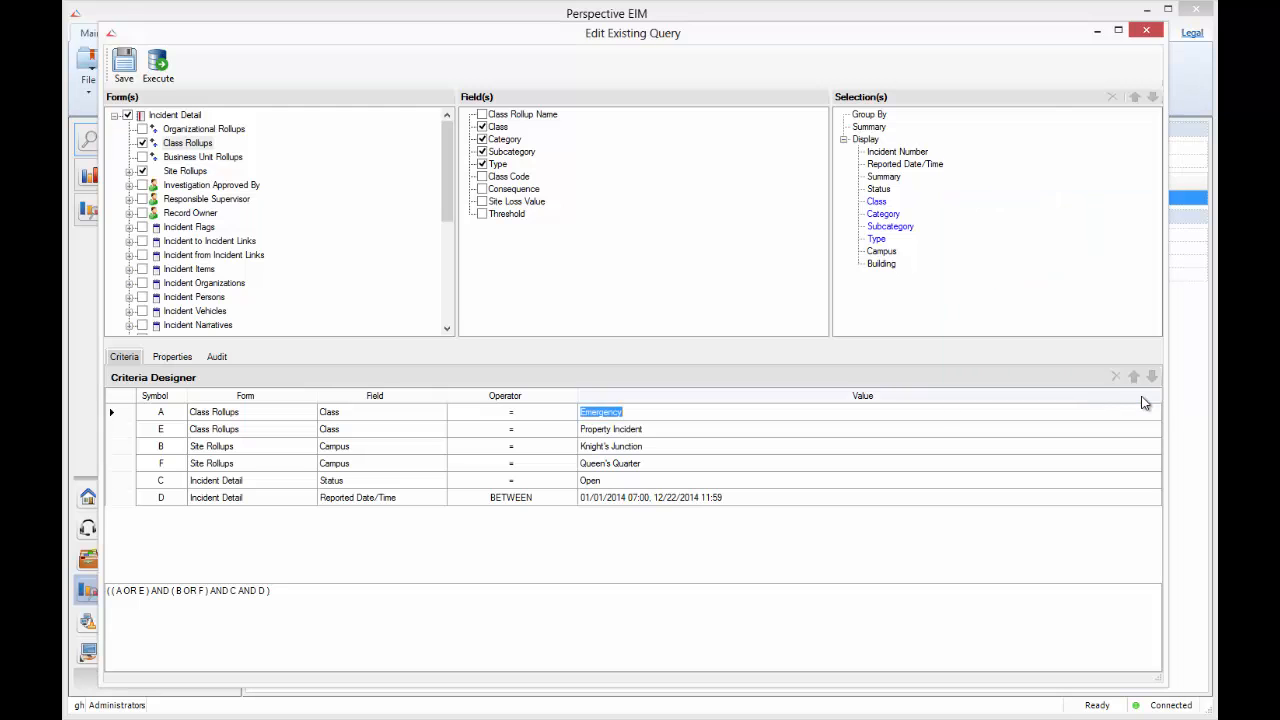
Add a Class Rollups Category criterion with the value Building from the Emergency branch, and delete that criterion again.
right_click(500, 145)
left_click(530, 189)
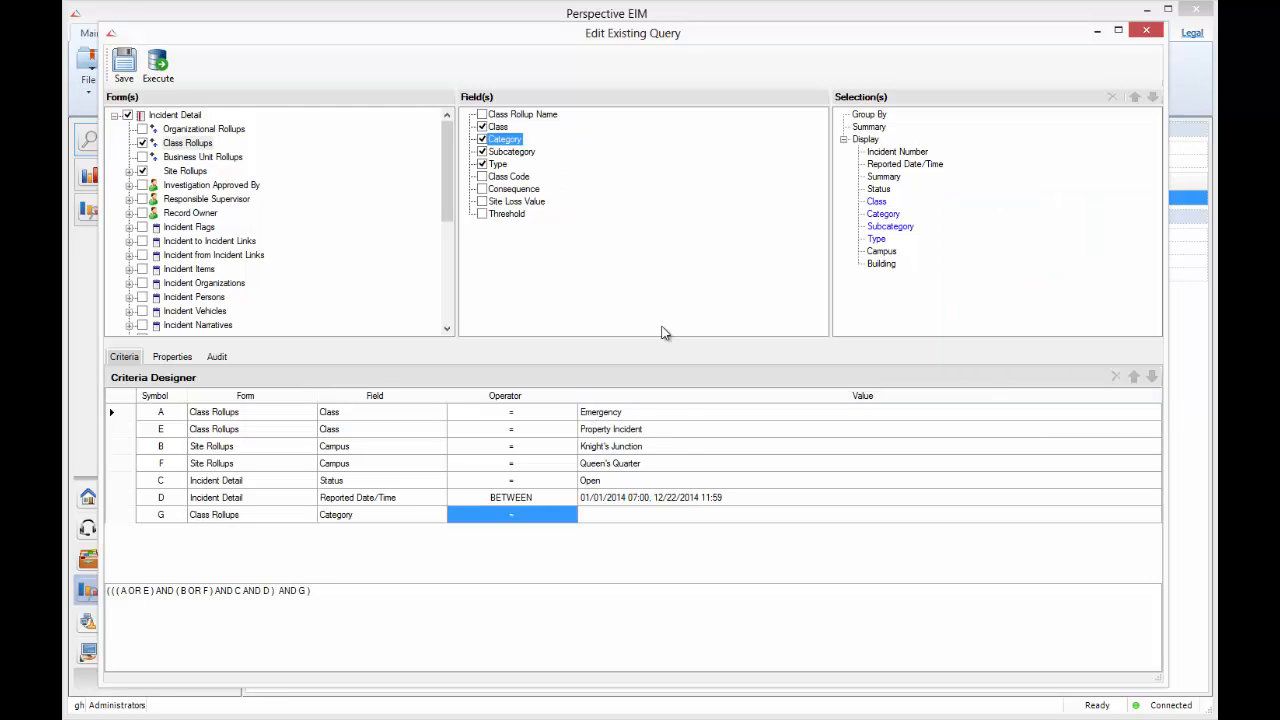
left_click(630, 525)
left_click(820, 517)
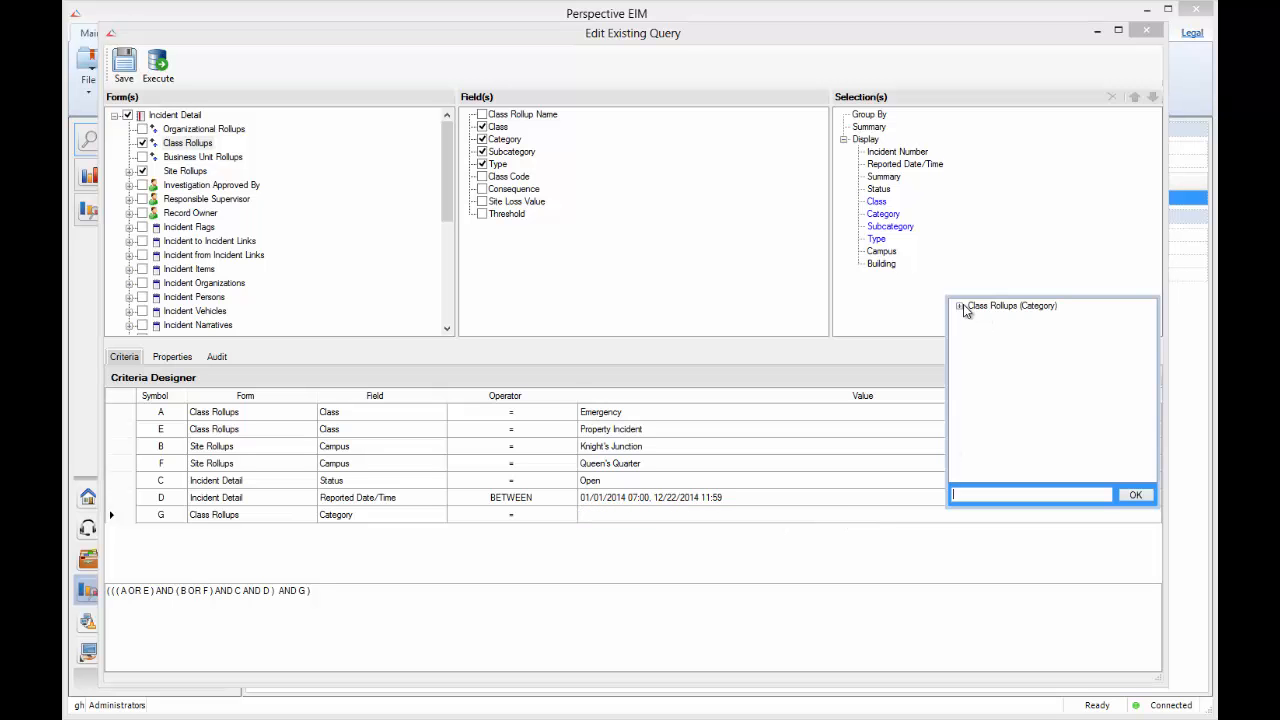
left_click(961, 306)
left_click(974, 330)
left_click(1011, 343)
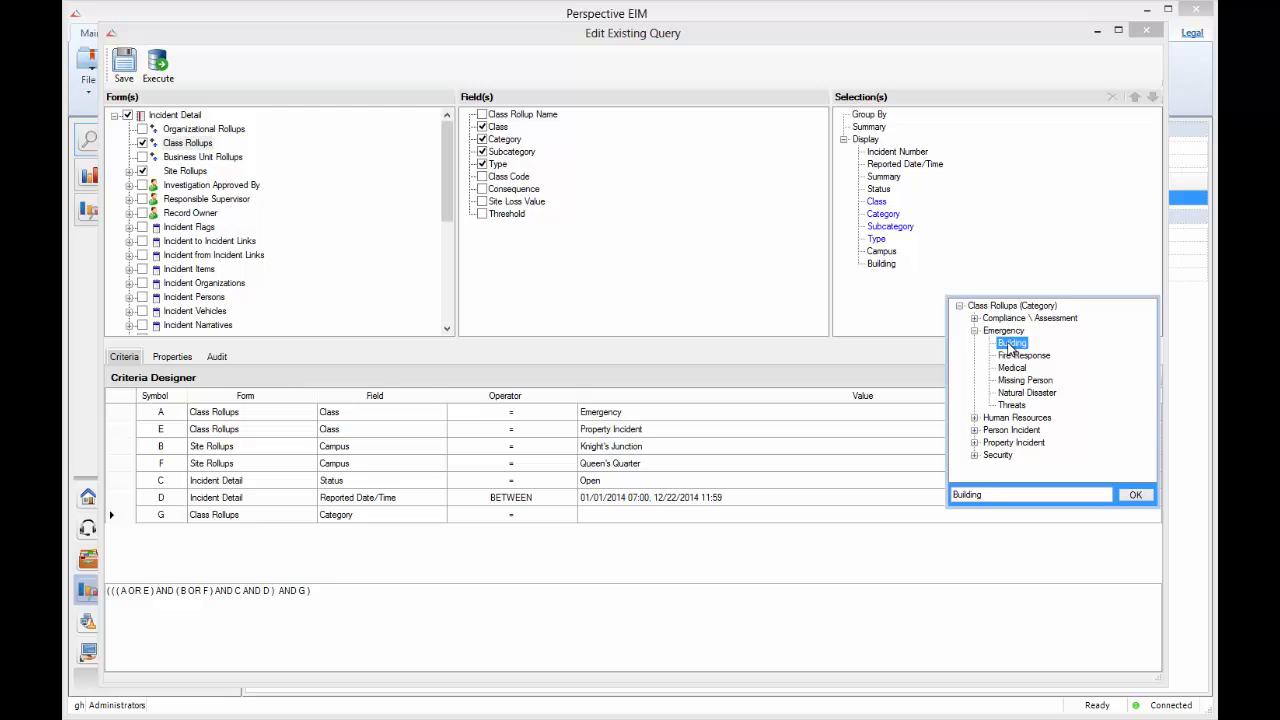
left_click(1136, 494)
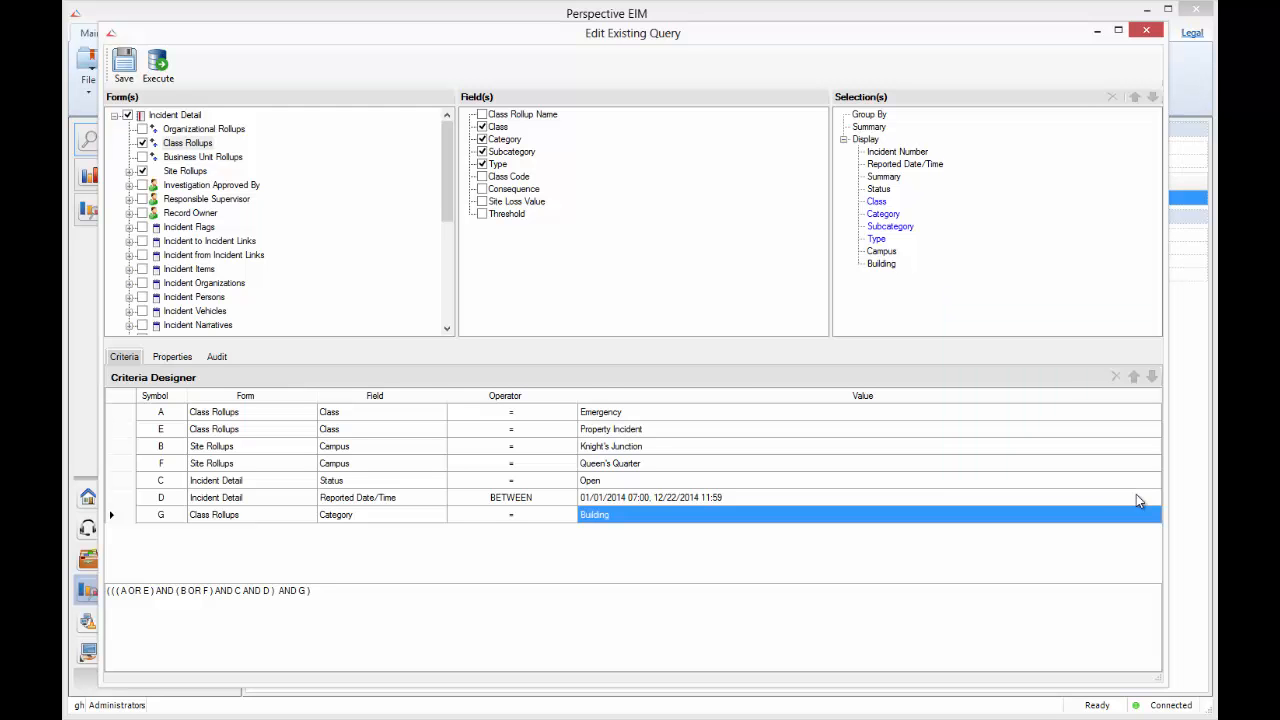
left_click(130, 517)
left_click(1118, 378)
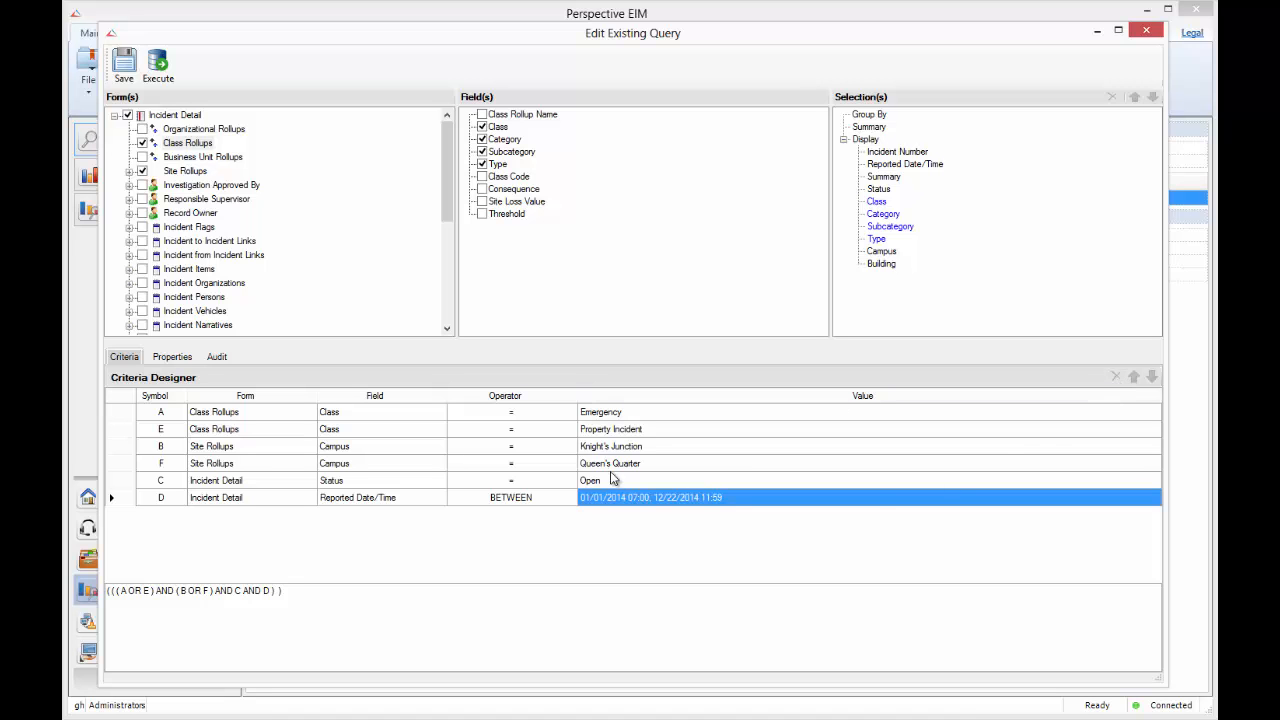
Delete the Emergency Class criterion and the Open Status criterion from the query.
left_click(117, 413)
left_click(1116, 376)
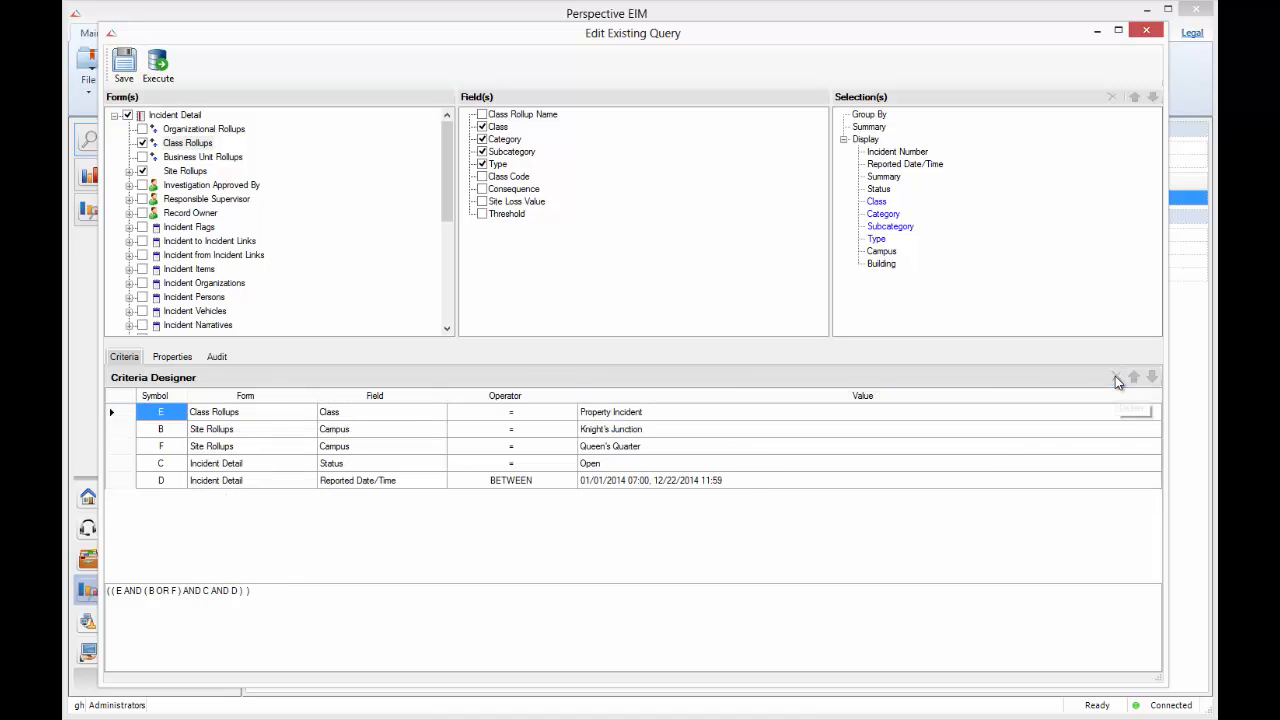
left_click(130, 464)
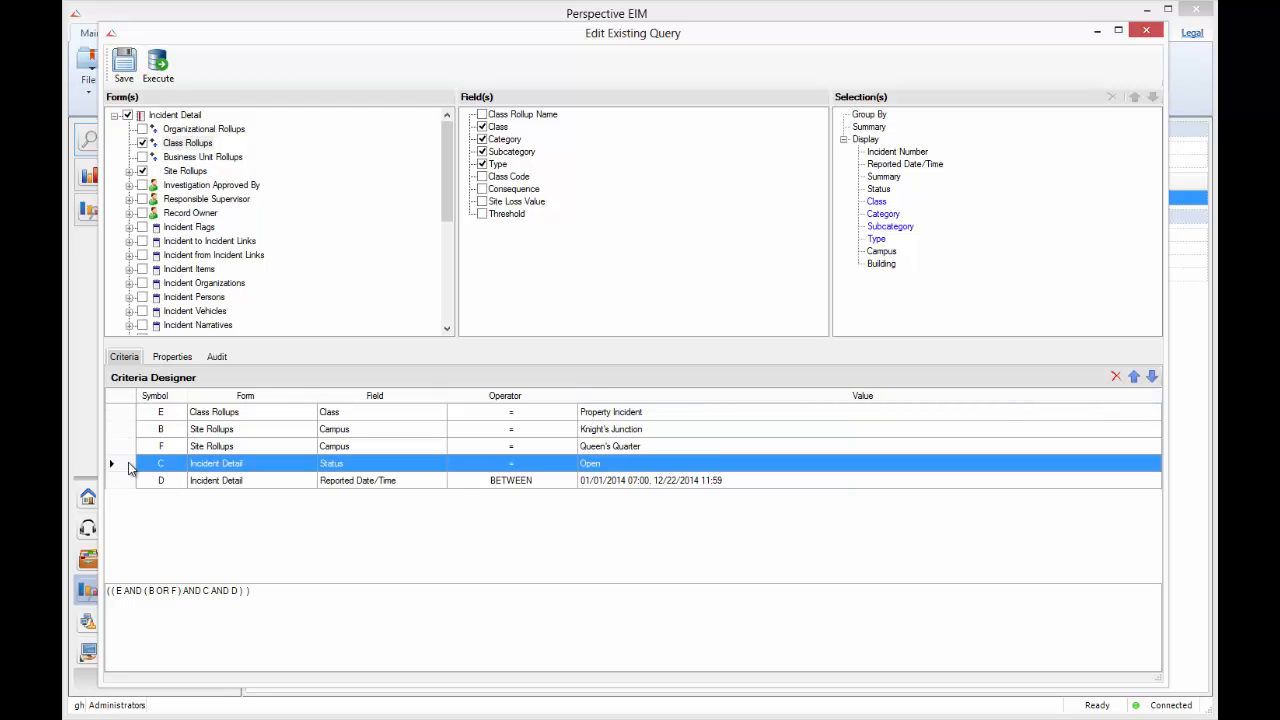
left_click(1117, 377)
left_click(1117, 377)
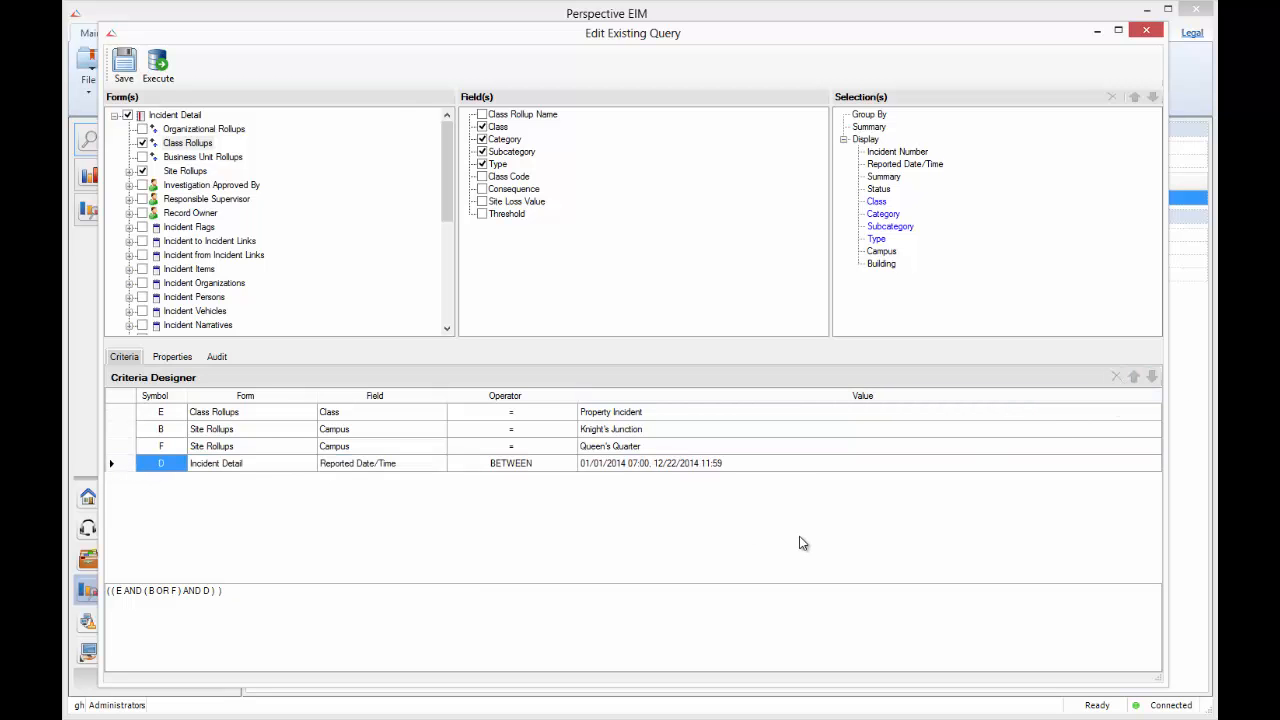
Add Class Rollup Name to the displayed fields and execute the query.
left_click(482, 114)
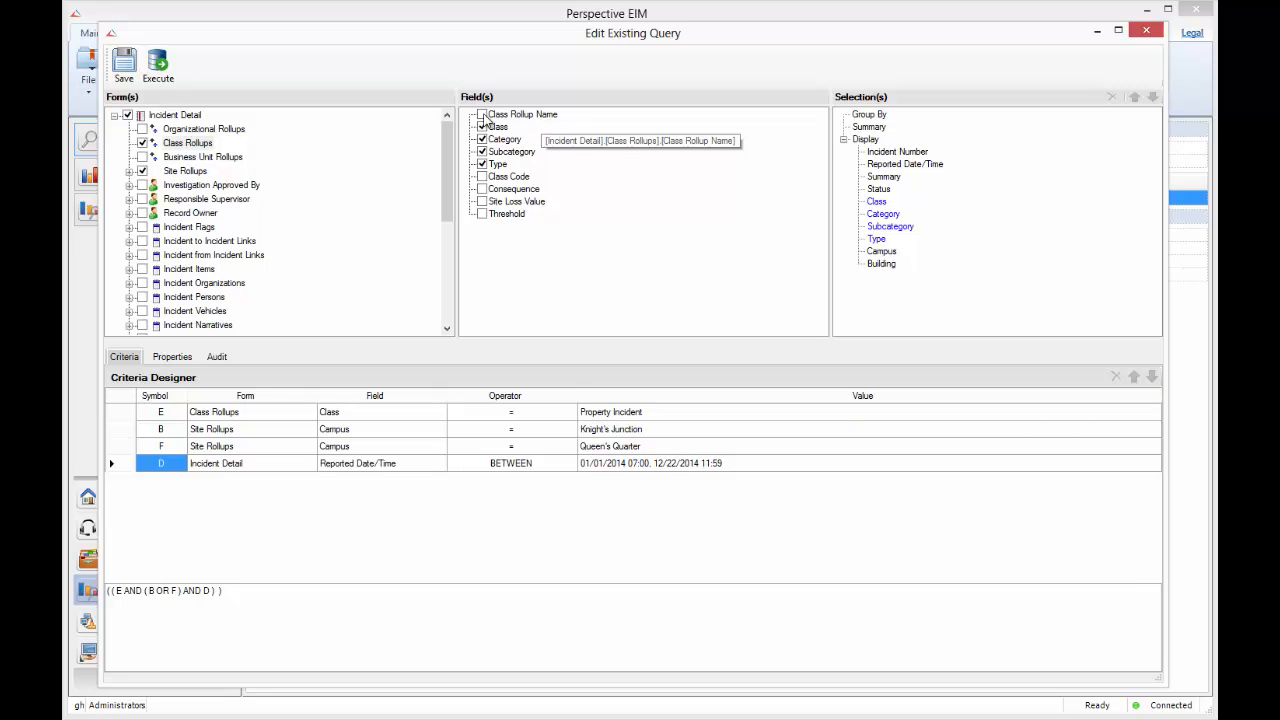
left_click(159, 72)
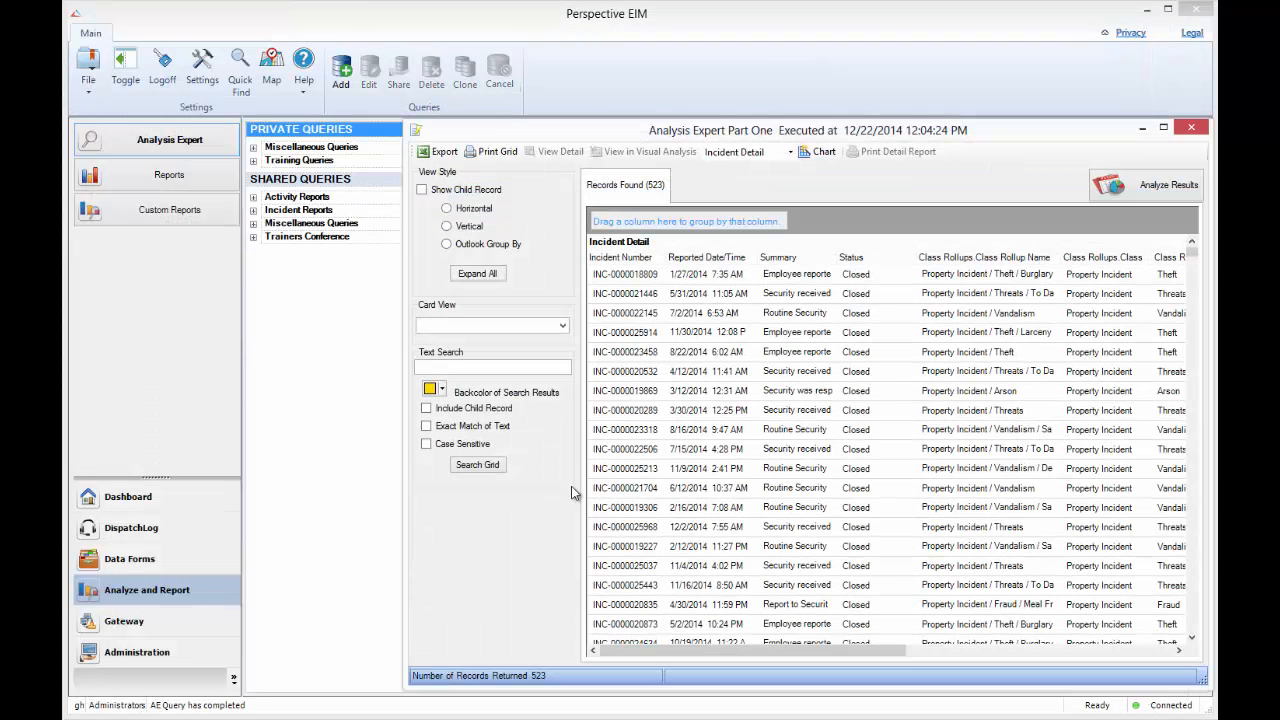
Reposition and enlarge the results window and widen the Class Rollup Name column to show the full rollup paths.
left_click_drag(657, 128, 337, 34)
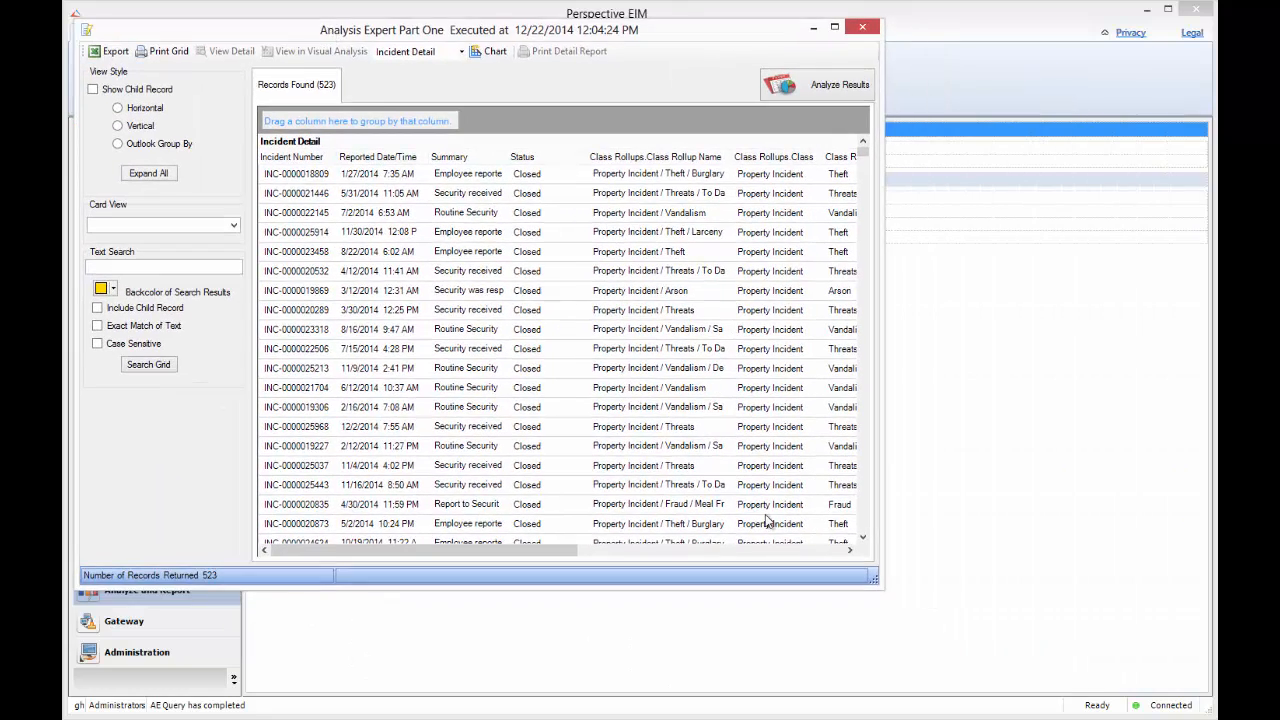
left_click_drag(877, 580, 1172, 700)
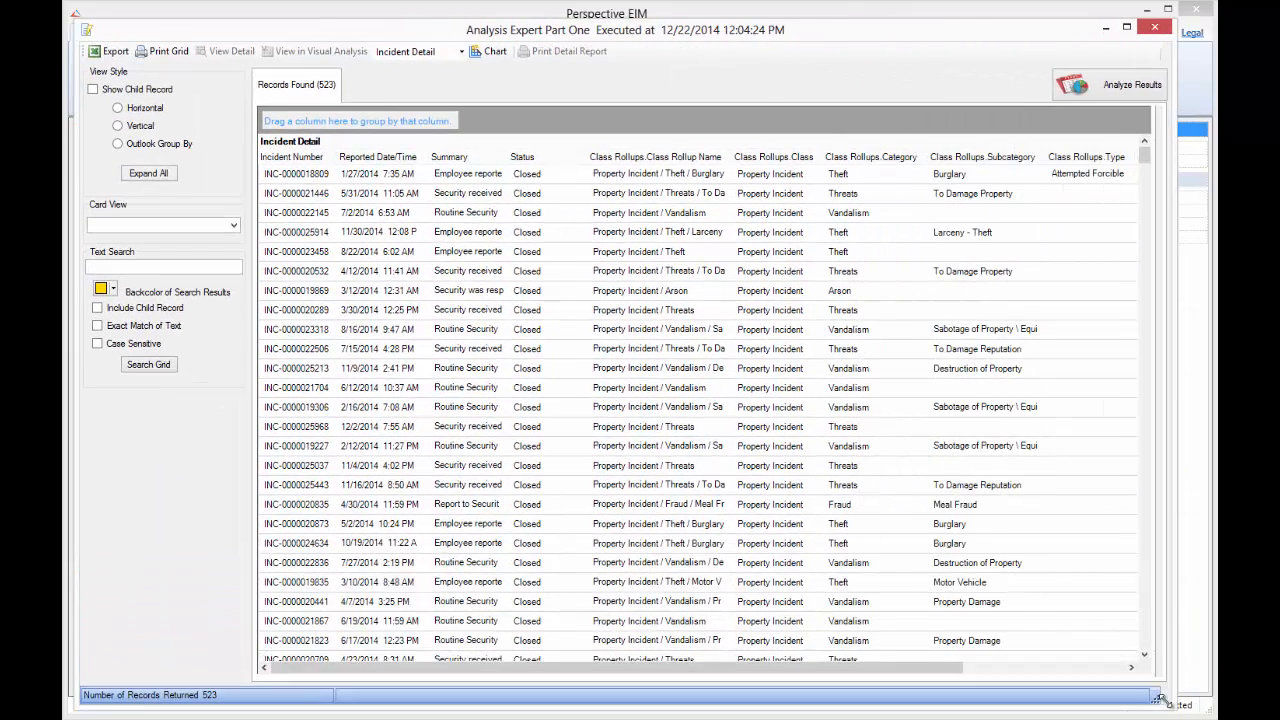
left_click_drag(772, 671, 925, 681)
left_click_drag(560, 157, 637, 168)
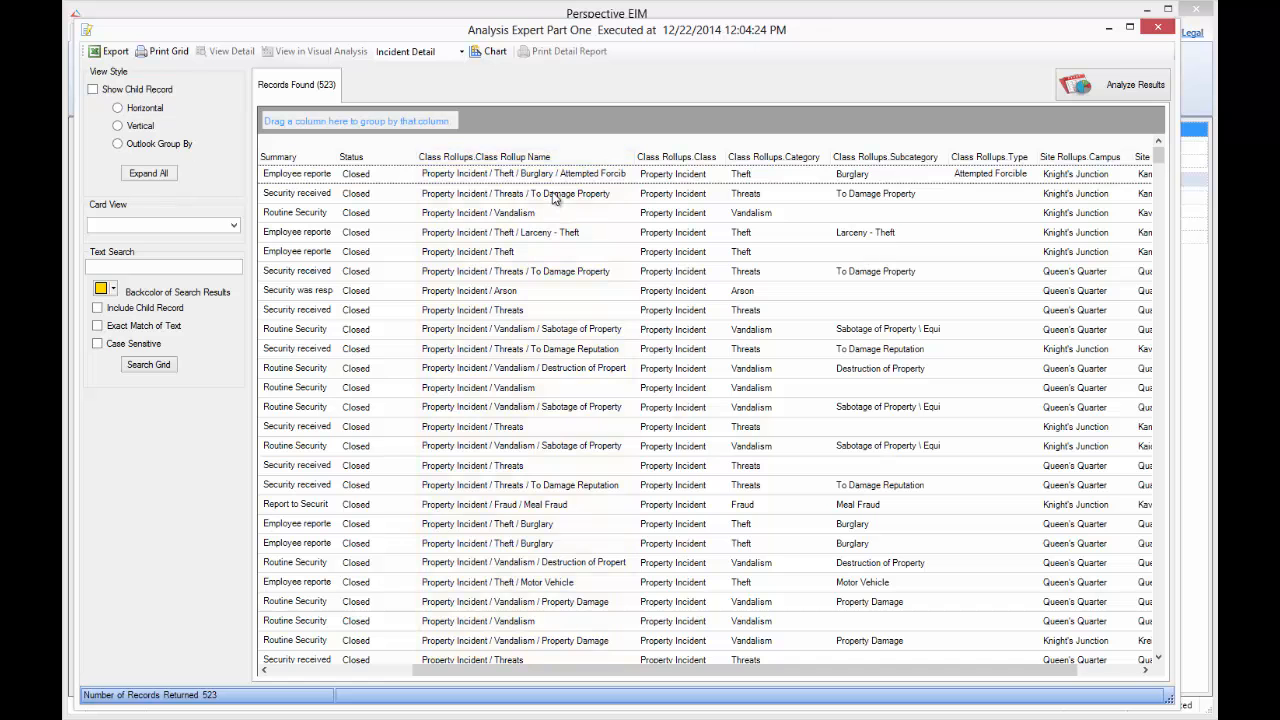
Close the rollup results and reopen Analysis Expert Part One from Training Queries for editing in a larger, repositioned window.
left_click(1158, 31)
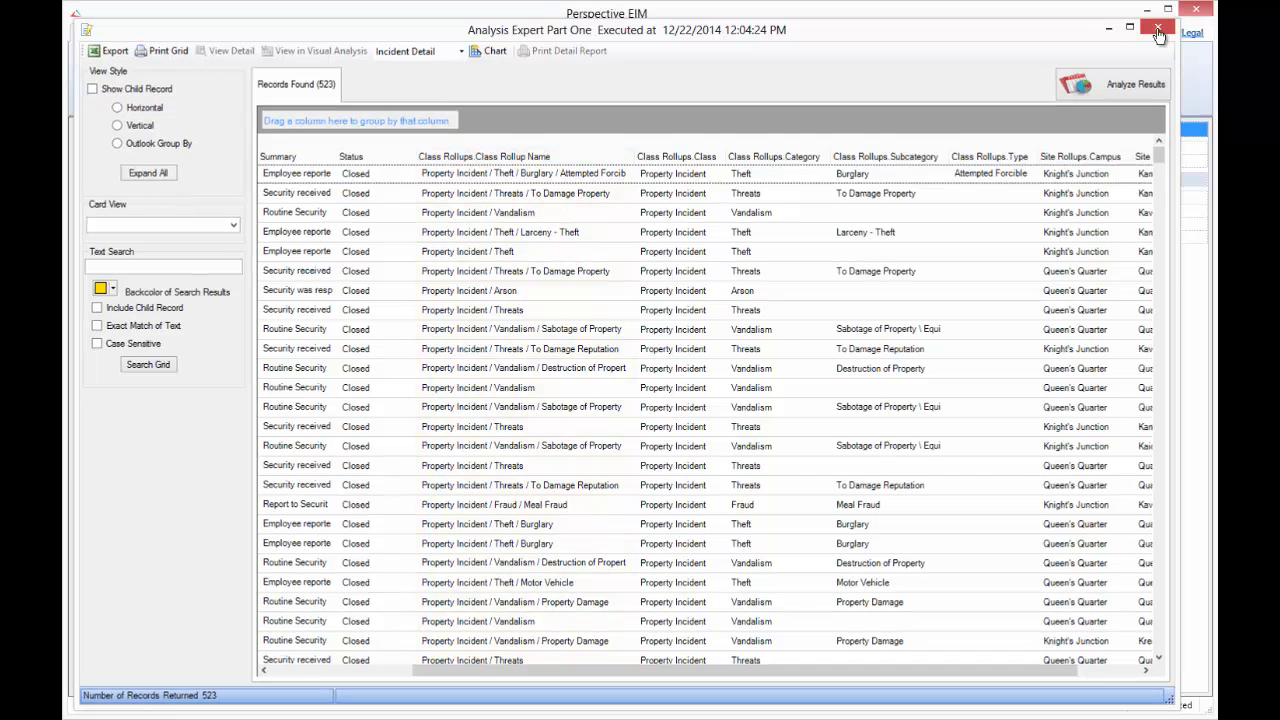
left_click(254, 162)
left_click(328, 196)
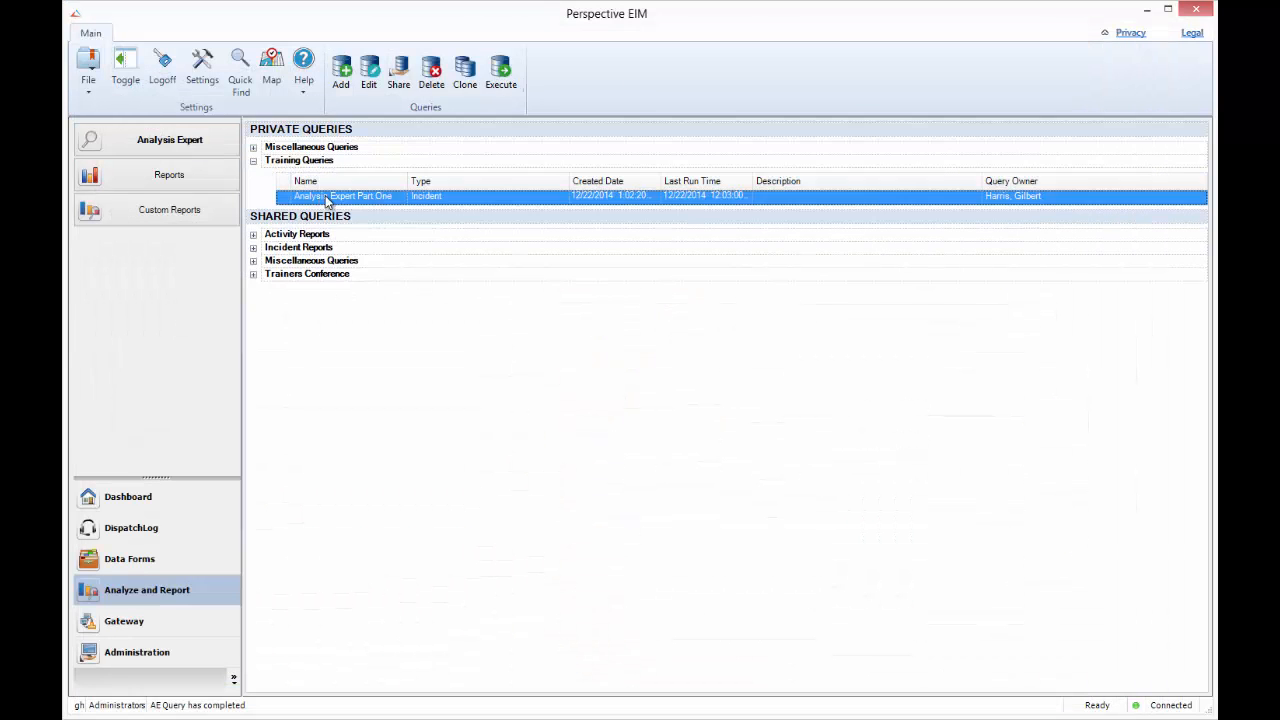
left_click(372, 80)
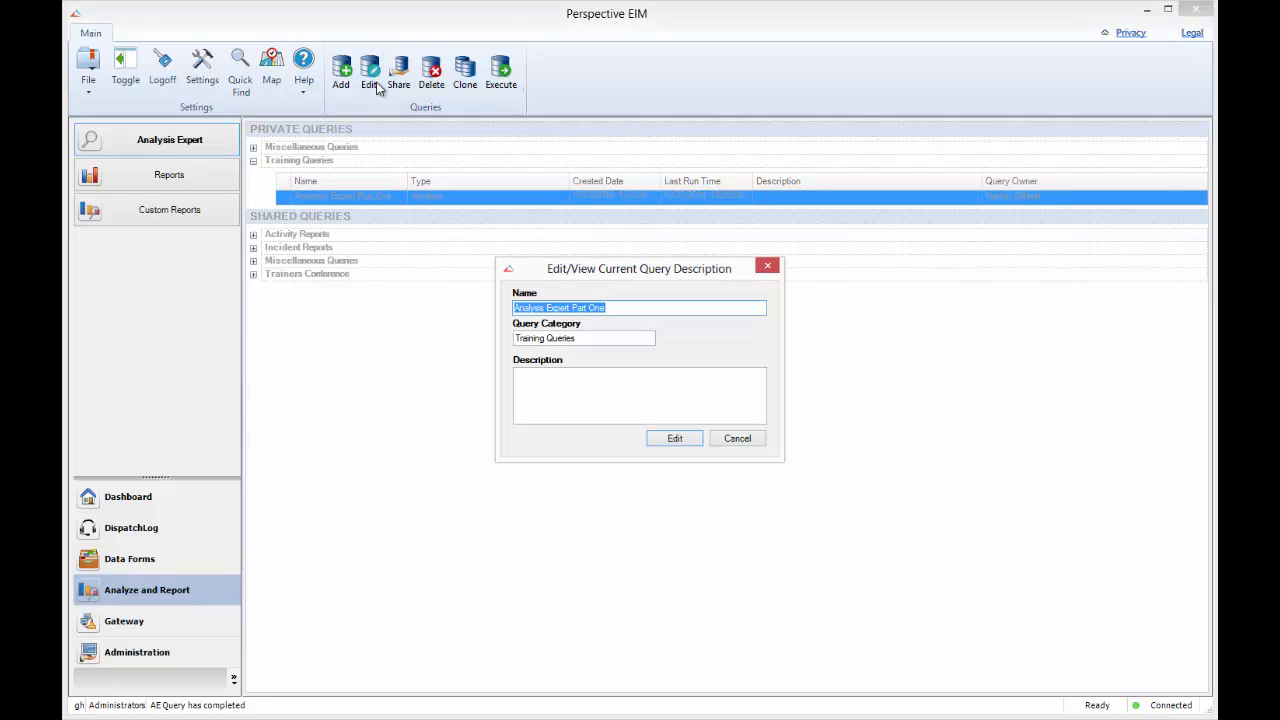
left_click(672, 438)
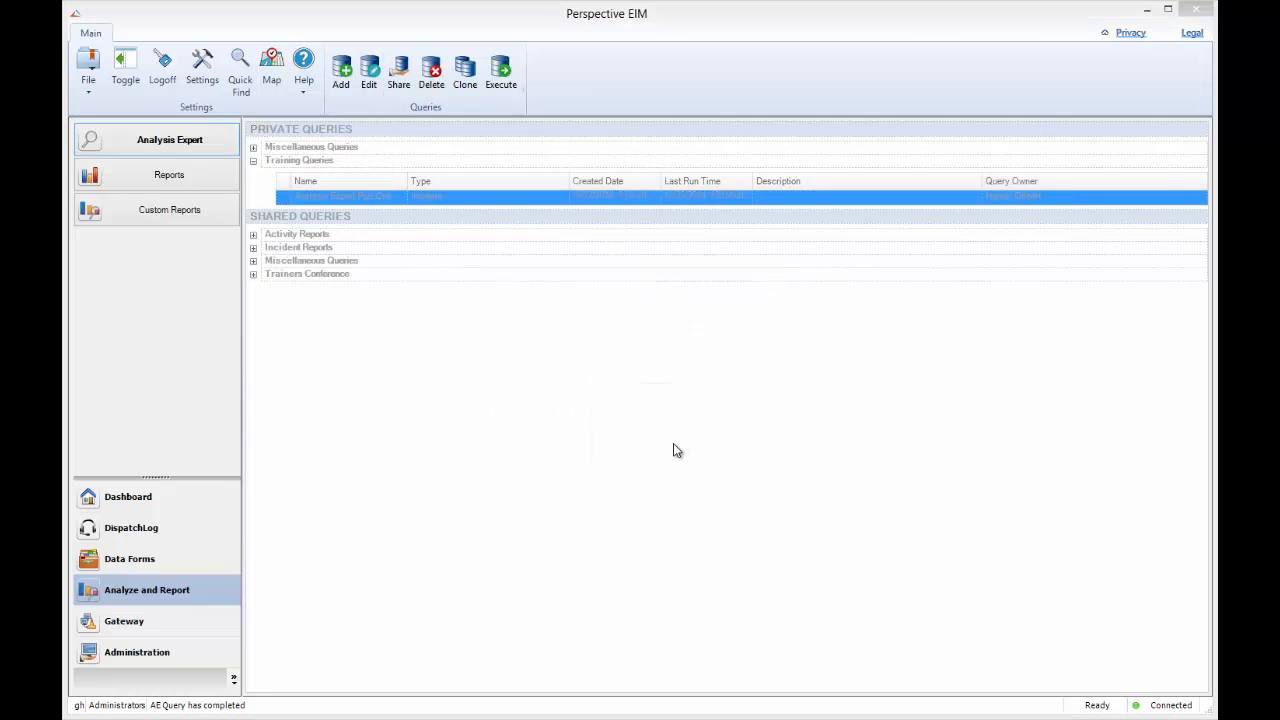
left_click_drag(380, 115, 282, 60)
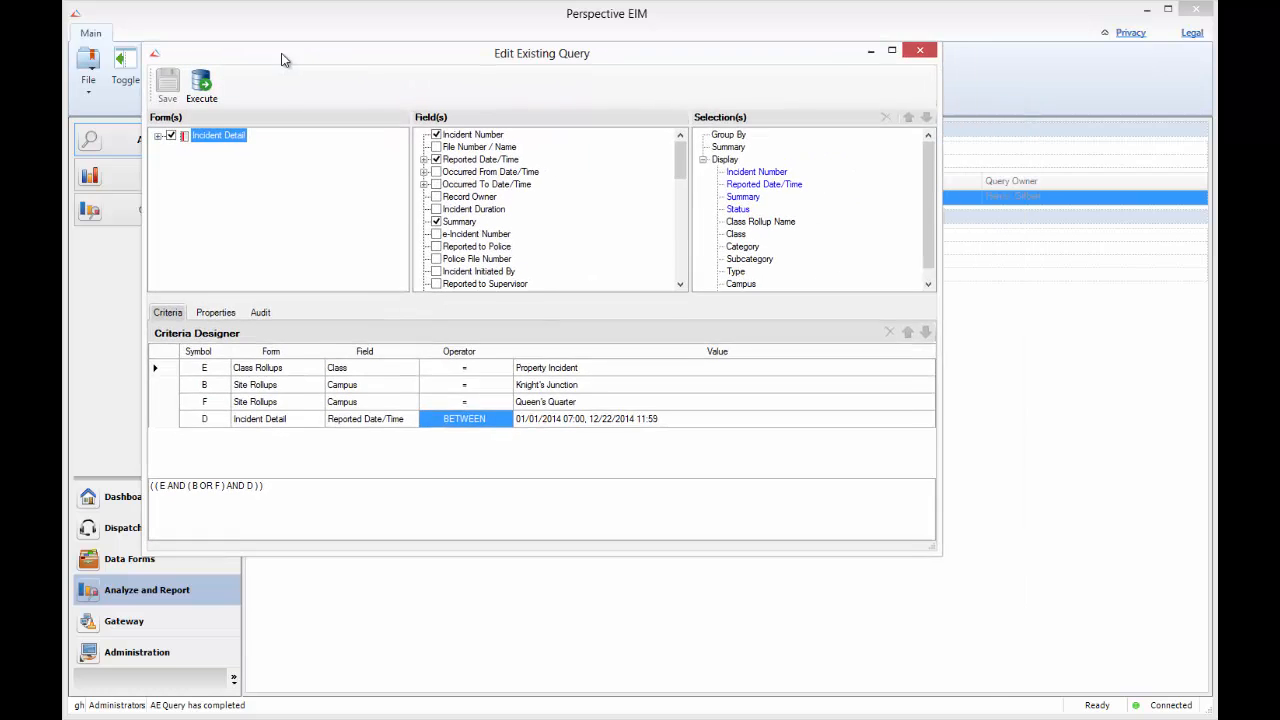
left_click_drag(938, 548, 1166, 678)
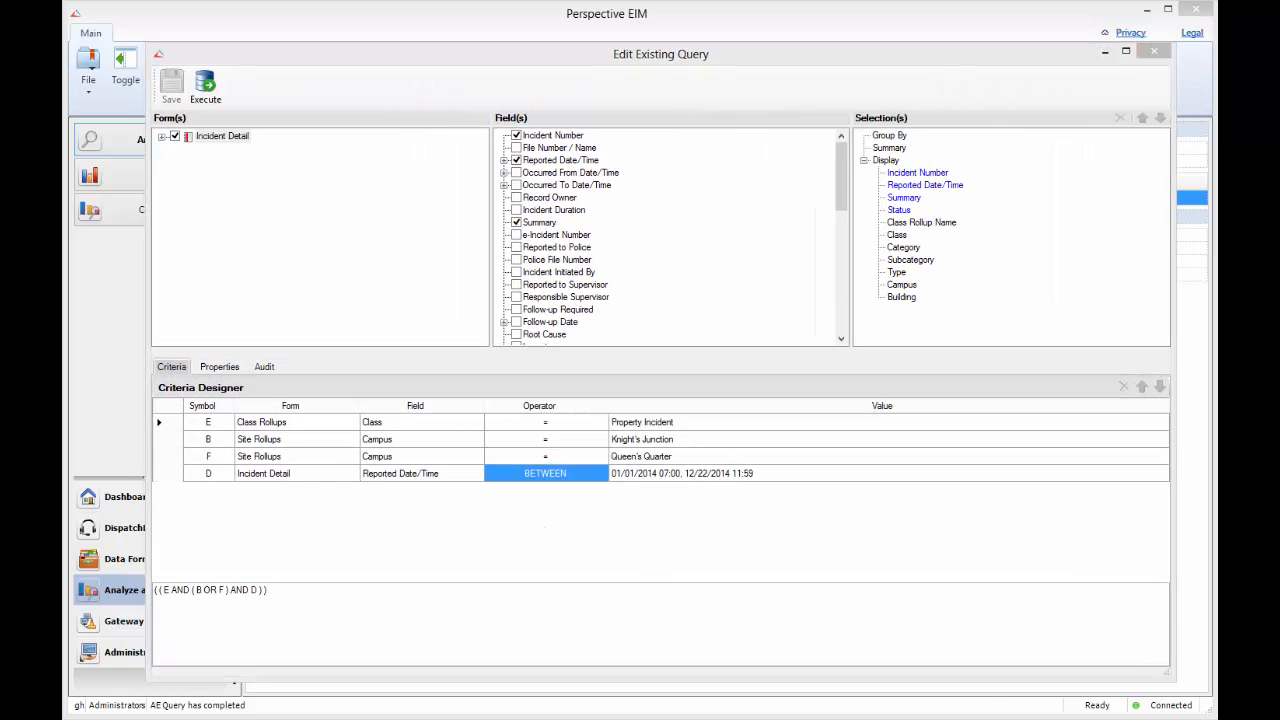
Display the Class Rollups form's fields and delete the Class criterion for Property Incident from the query.
left_click(587, 489)
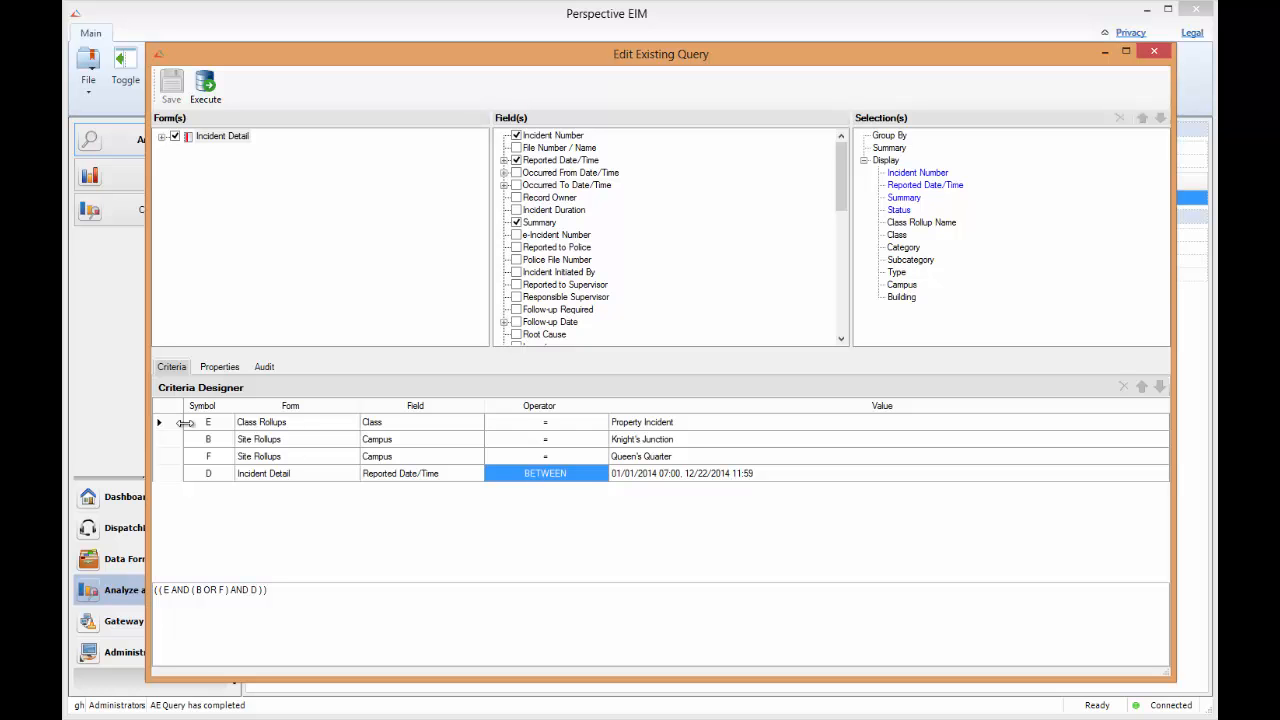
left_click(190, 424)
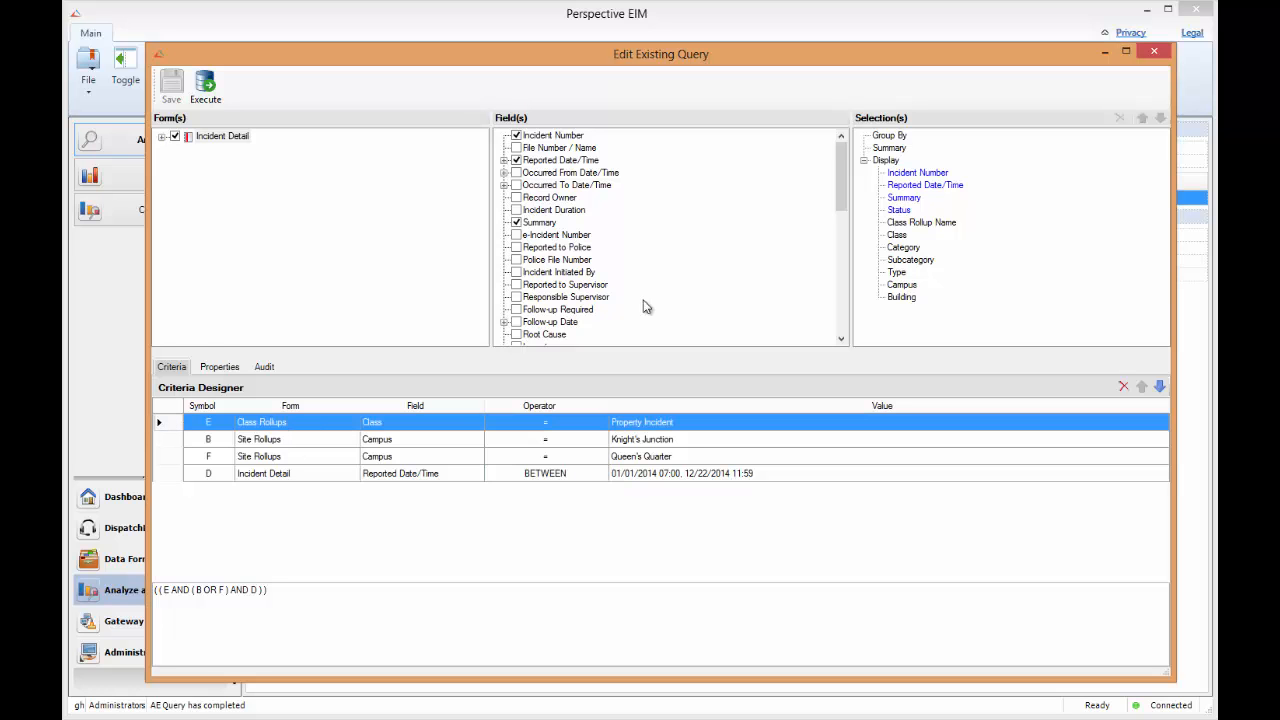
left_click(162, 137)
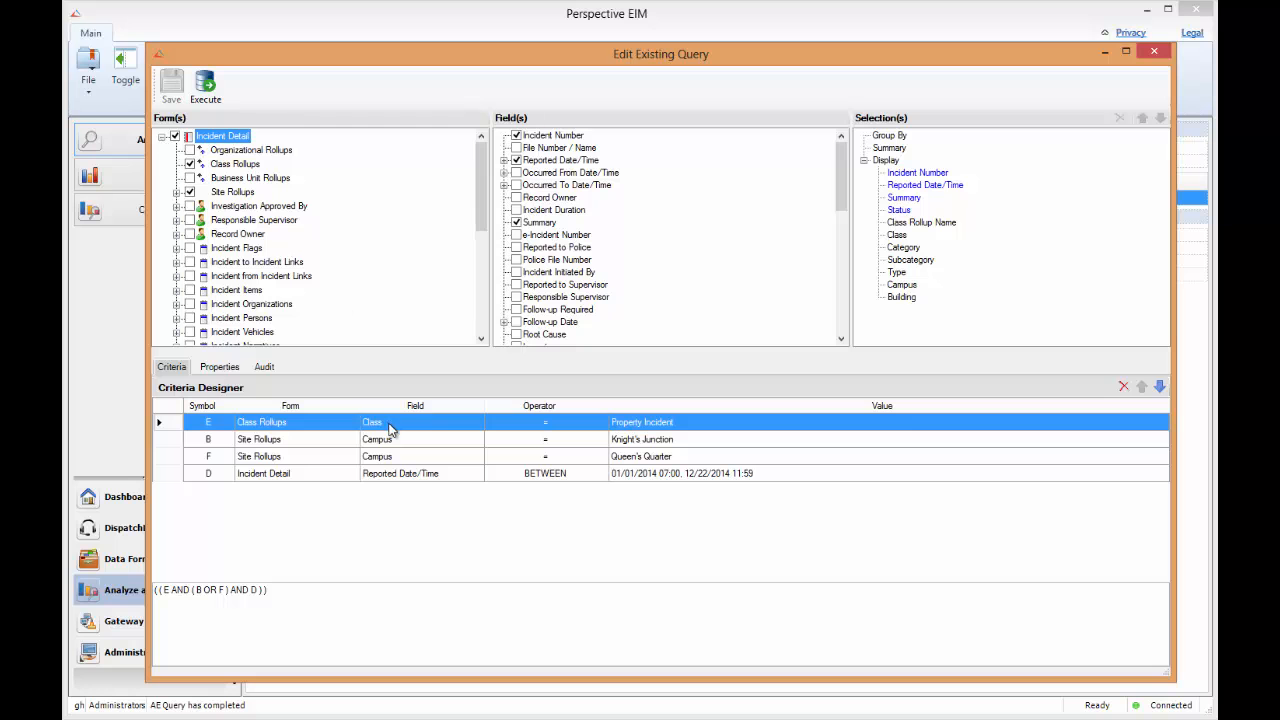
left_click(233, 166)
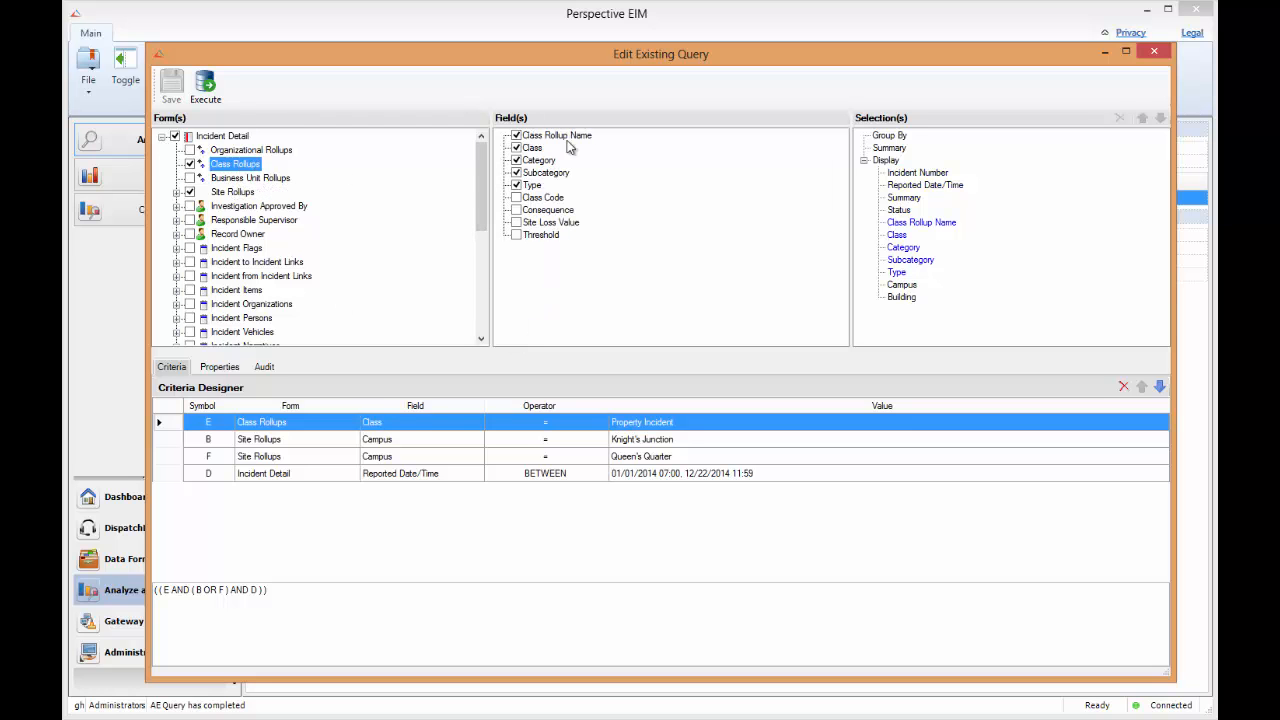
left_click(567, 137)
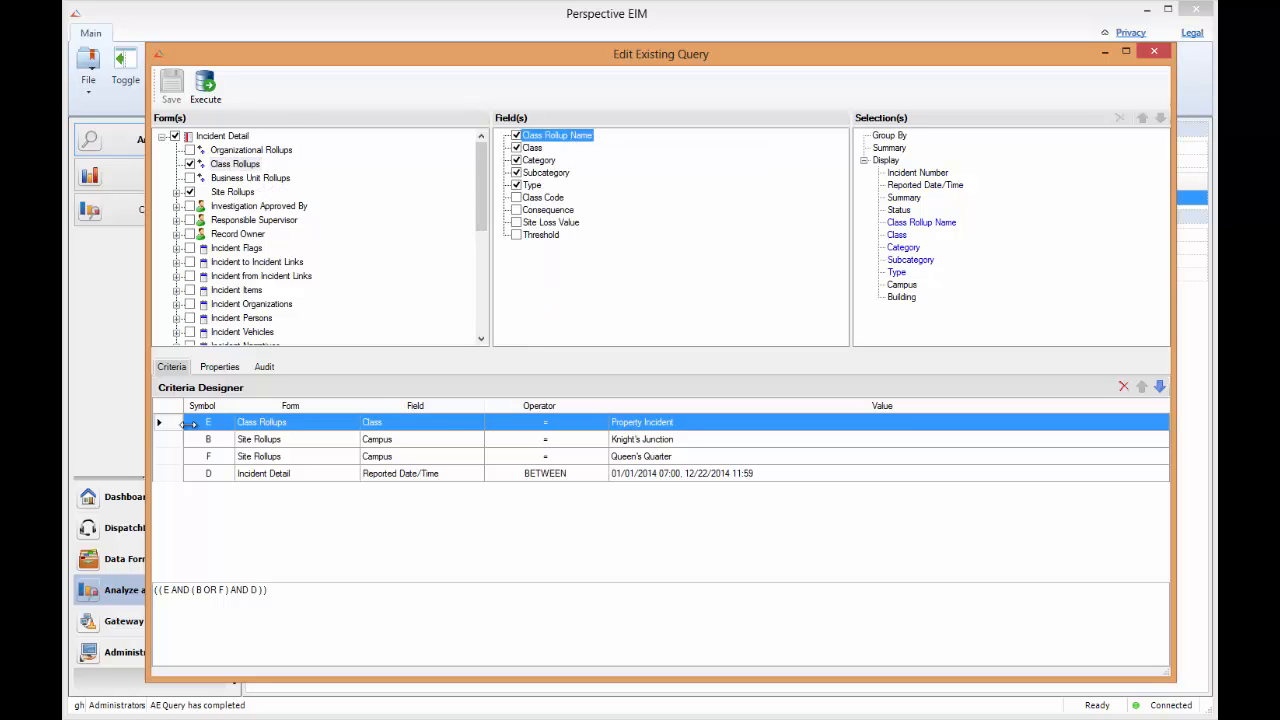
left_click(172, 422)
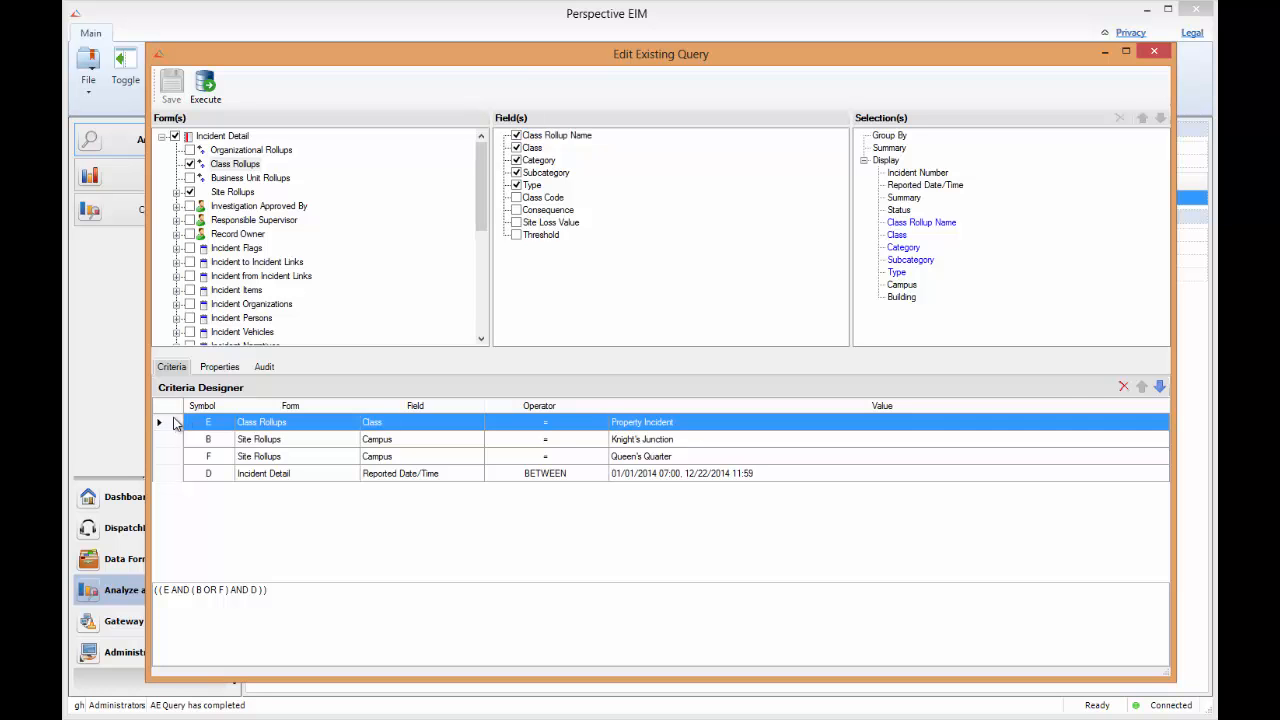
left_click(1123, 386)
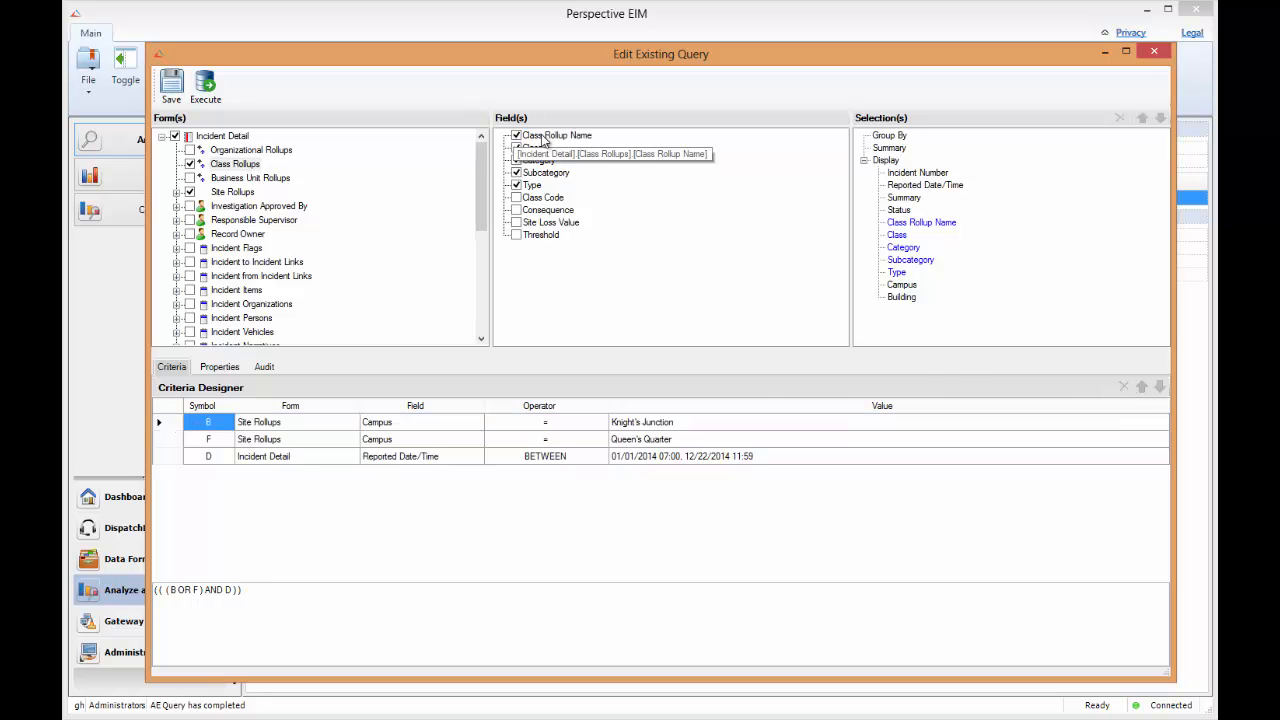
Add a Class Rollup Name criterion equal to Property Incident / Theft / Burglary and execute the query.
right_click(546, 137)
left_click(588, 144)
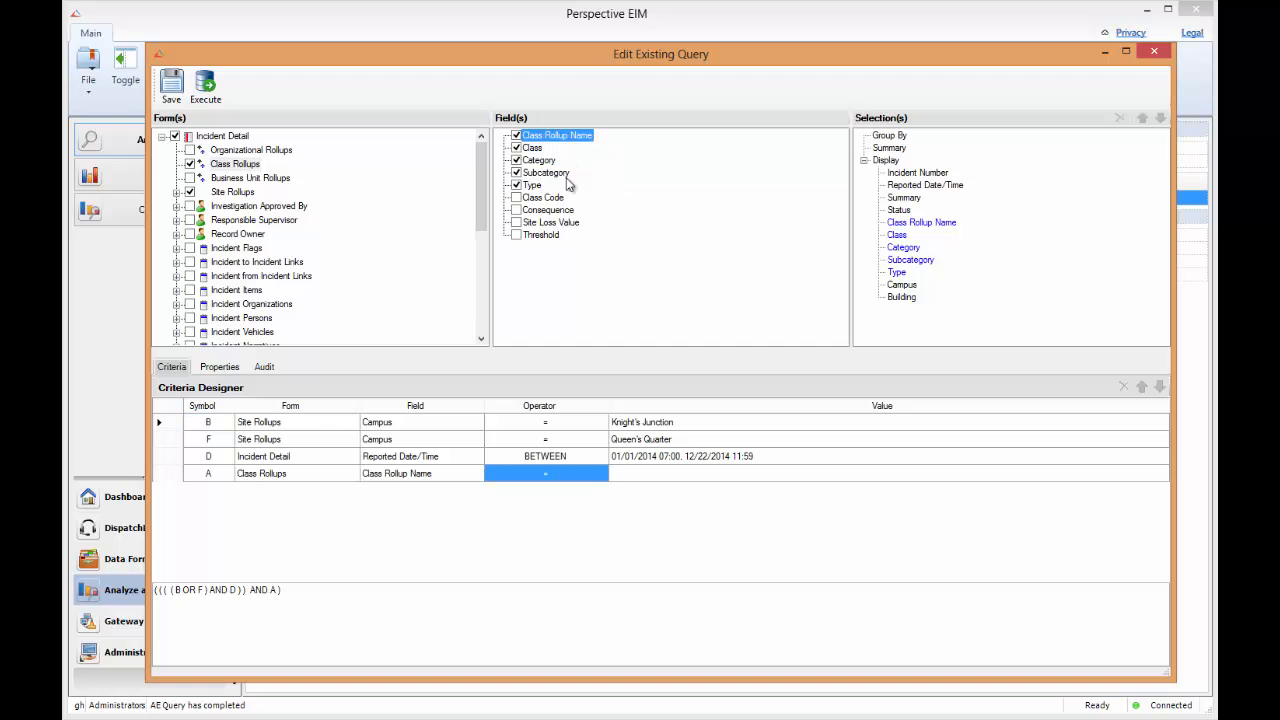
left_click(643, 478)
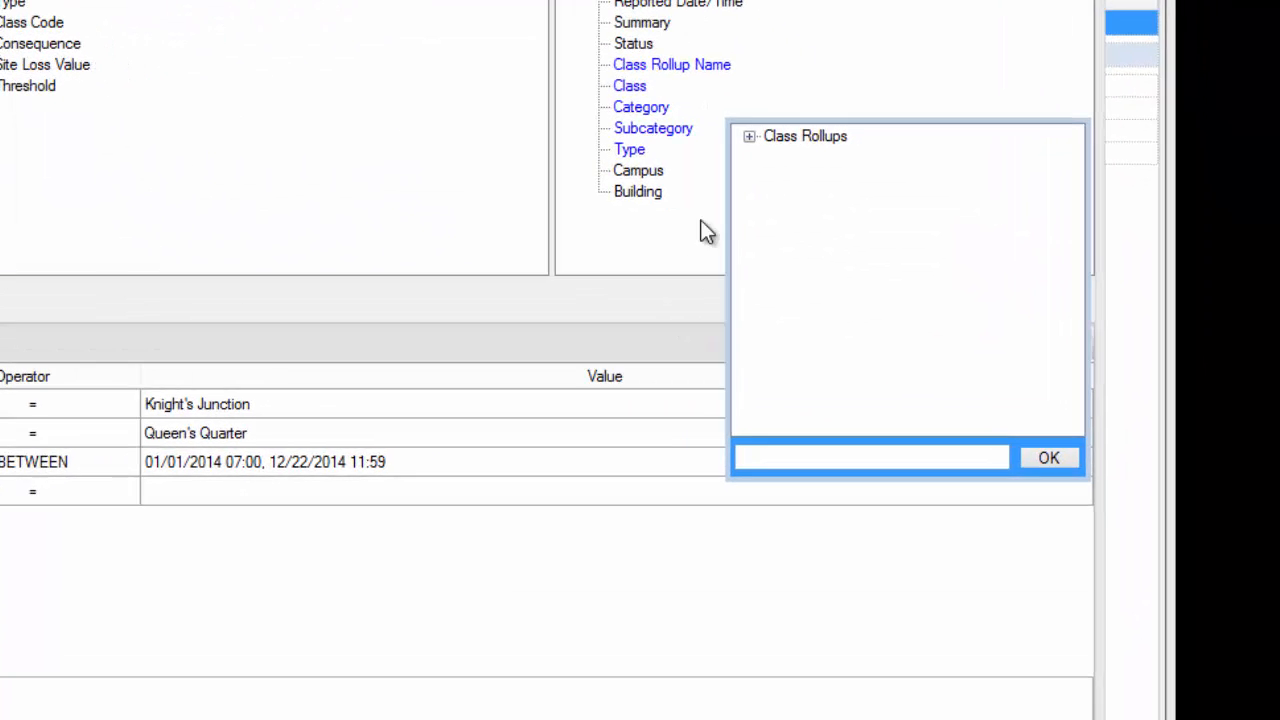
left_click(749, 137)
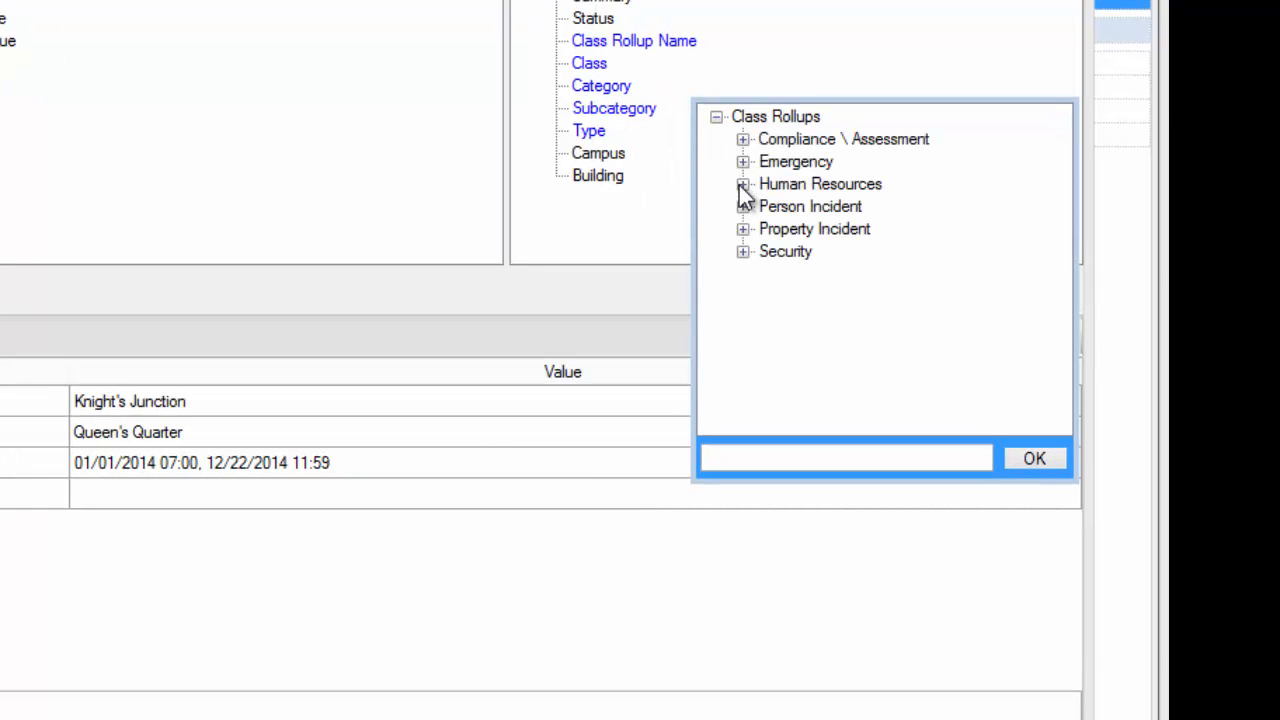
left_click(743, 229)
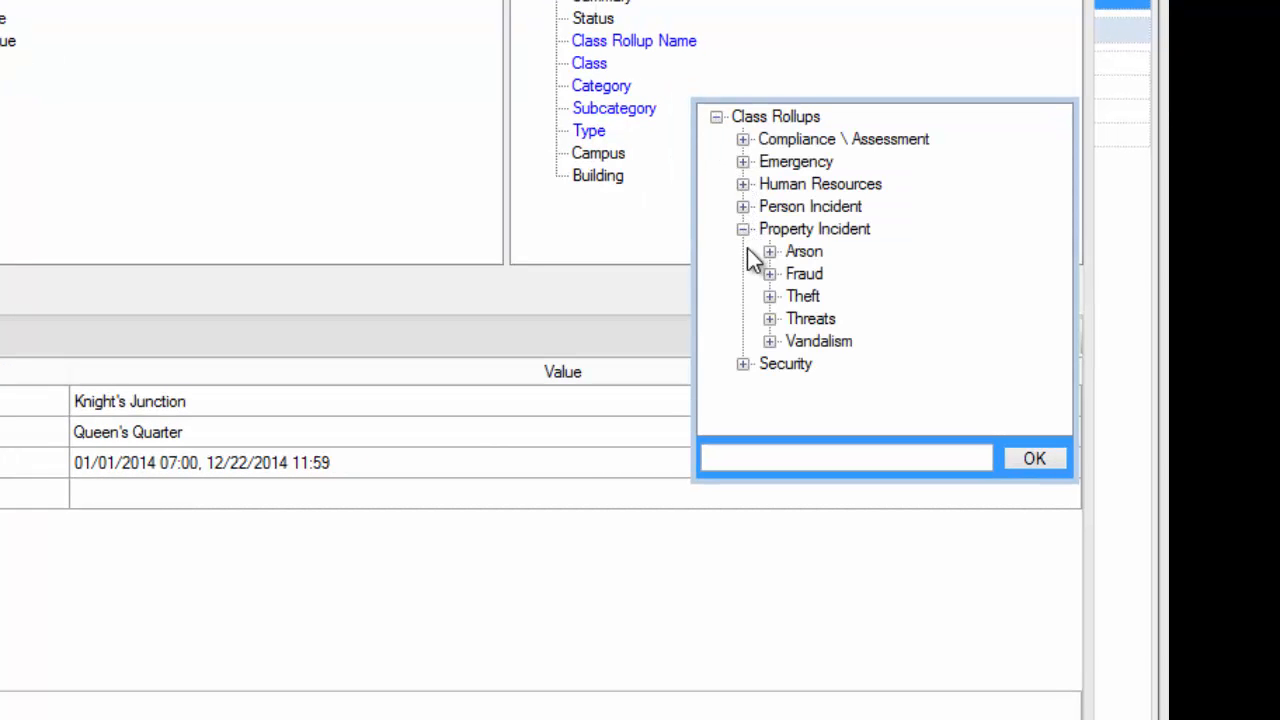
left_click(769, 296)
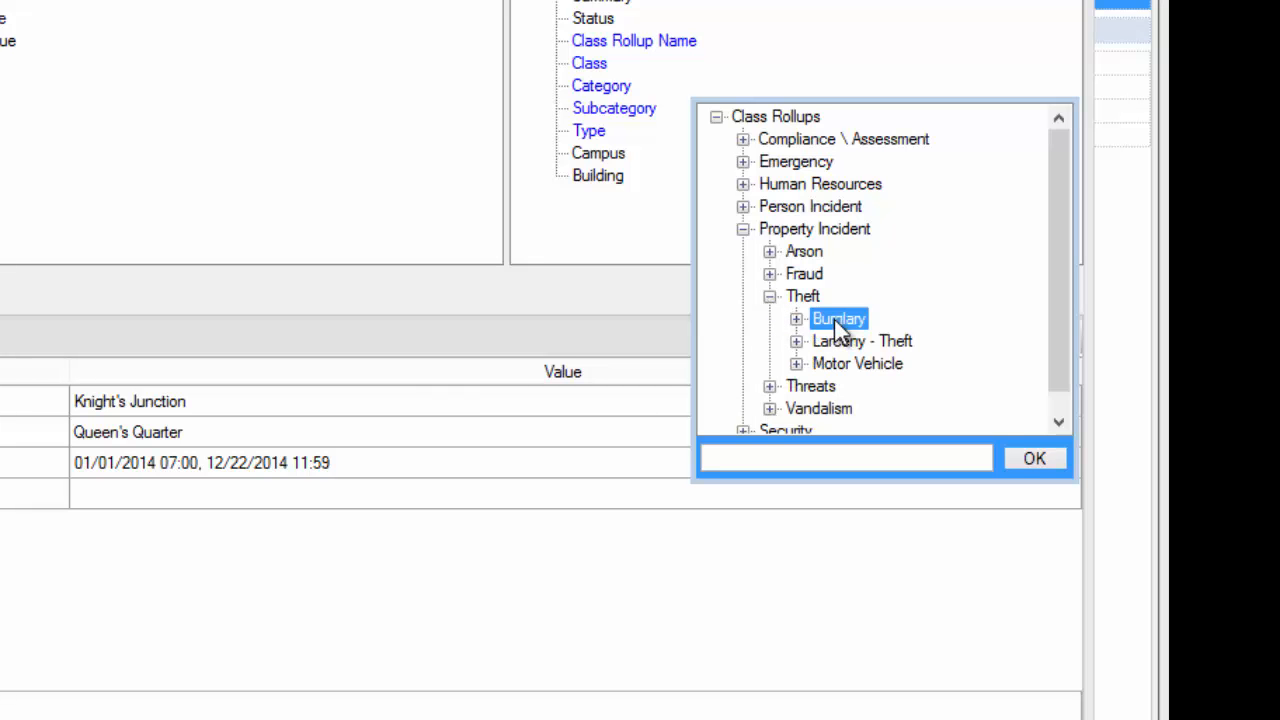
left_click(797, 319)
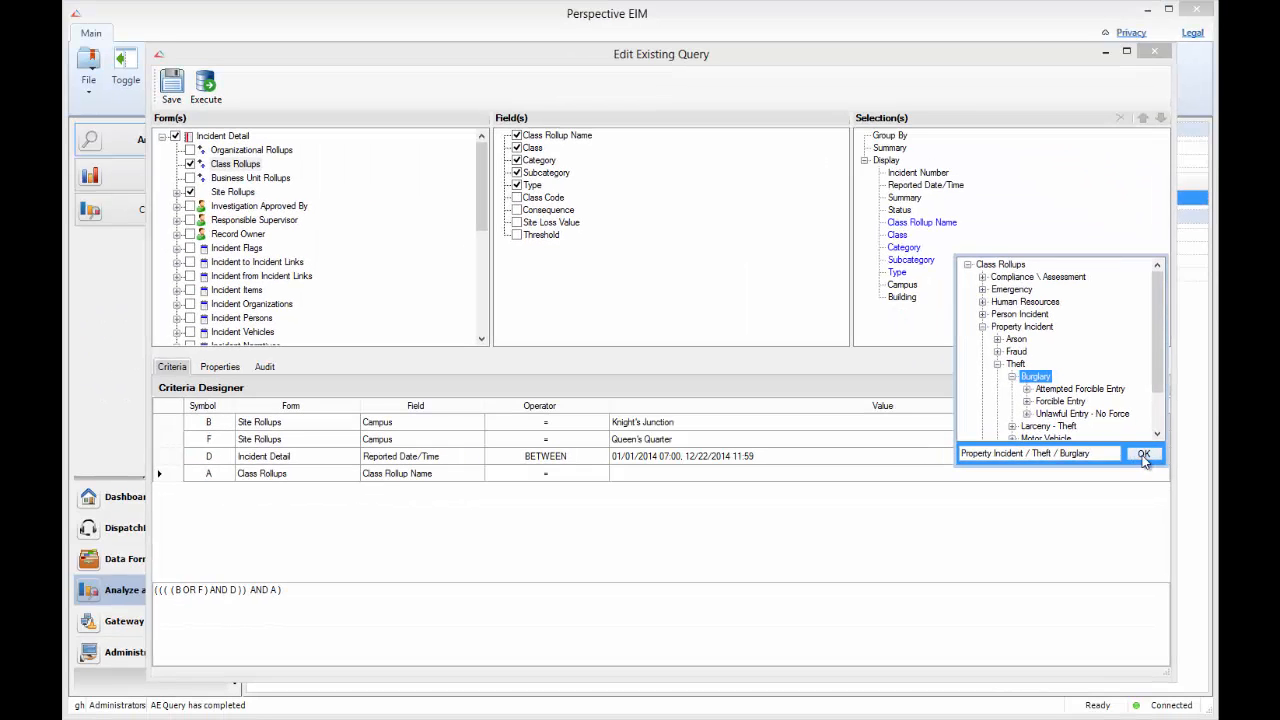
left_click(1125, 454)
left_click(207, 90)
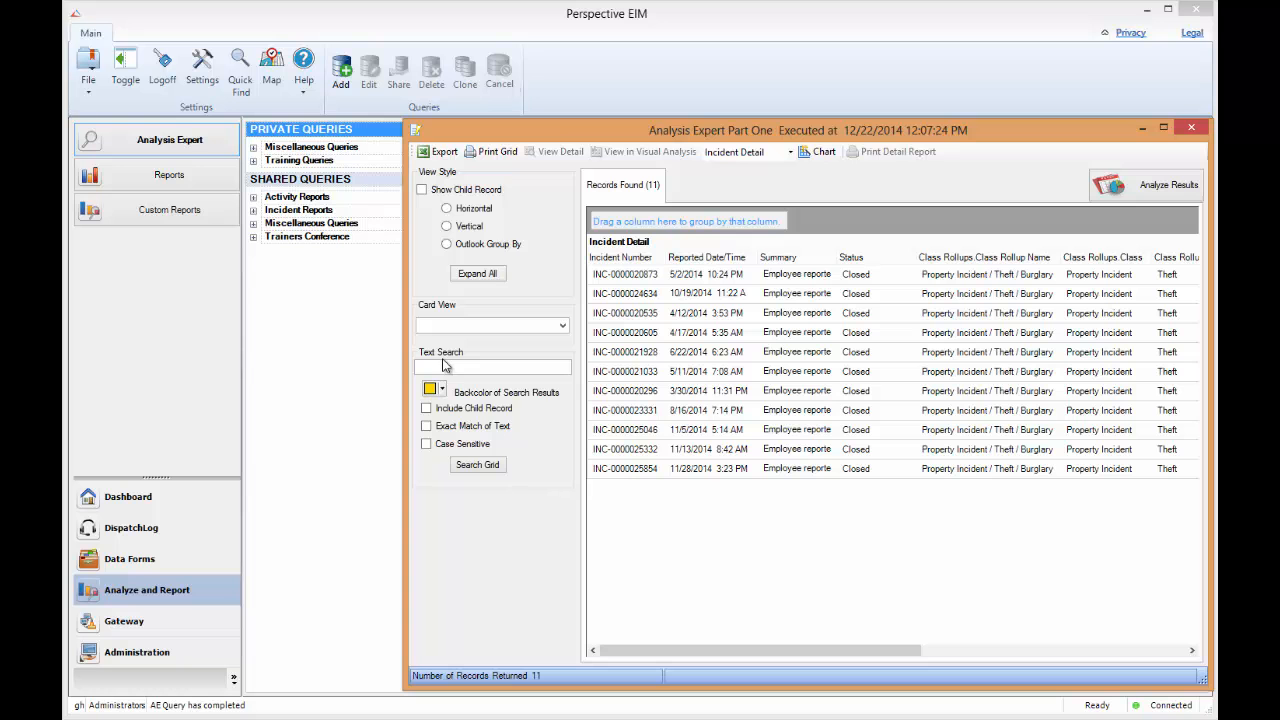
Enlarge the results window, widen the Class Rollup Name column, and examine the Type, Campus and Building columns of the burglary incidents.
double_click(548, 130)
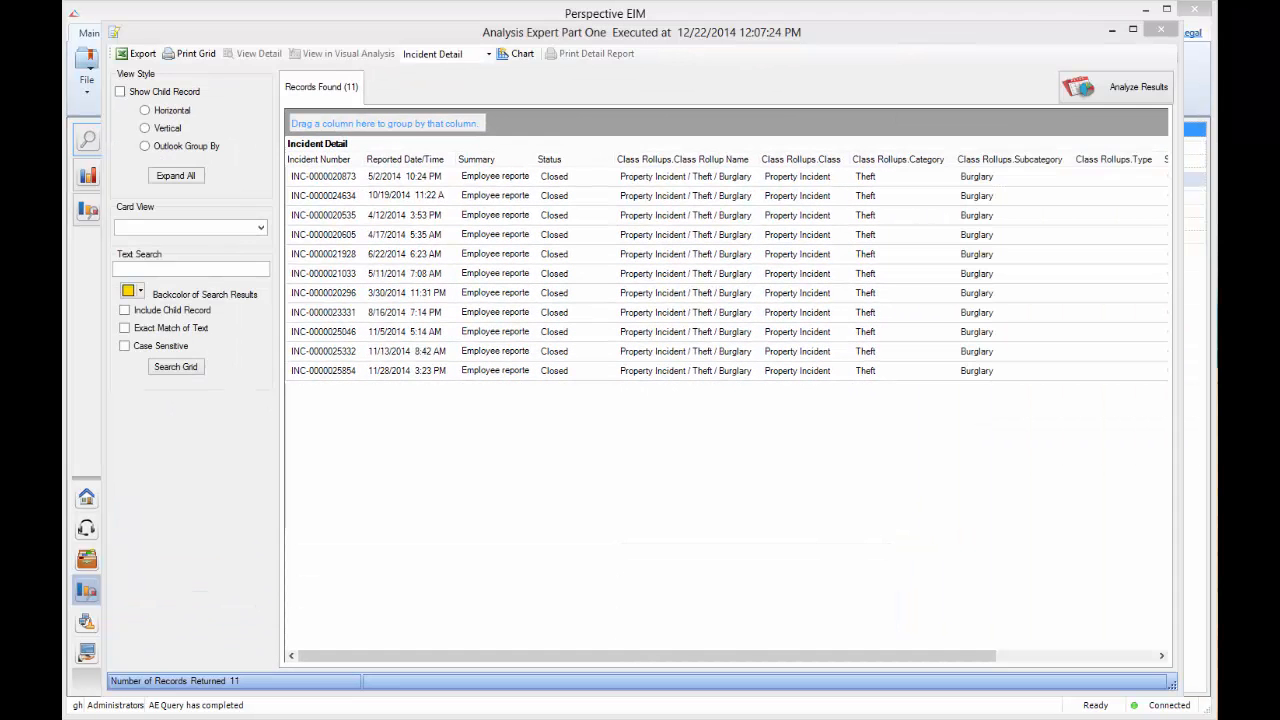
left_click(800, 490)
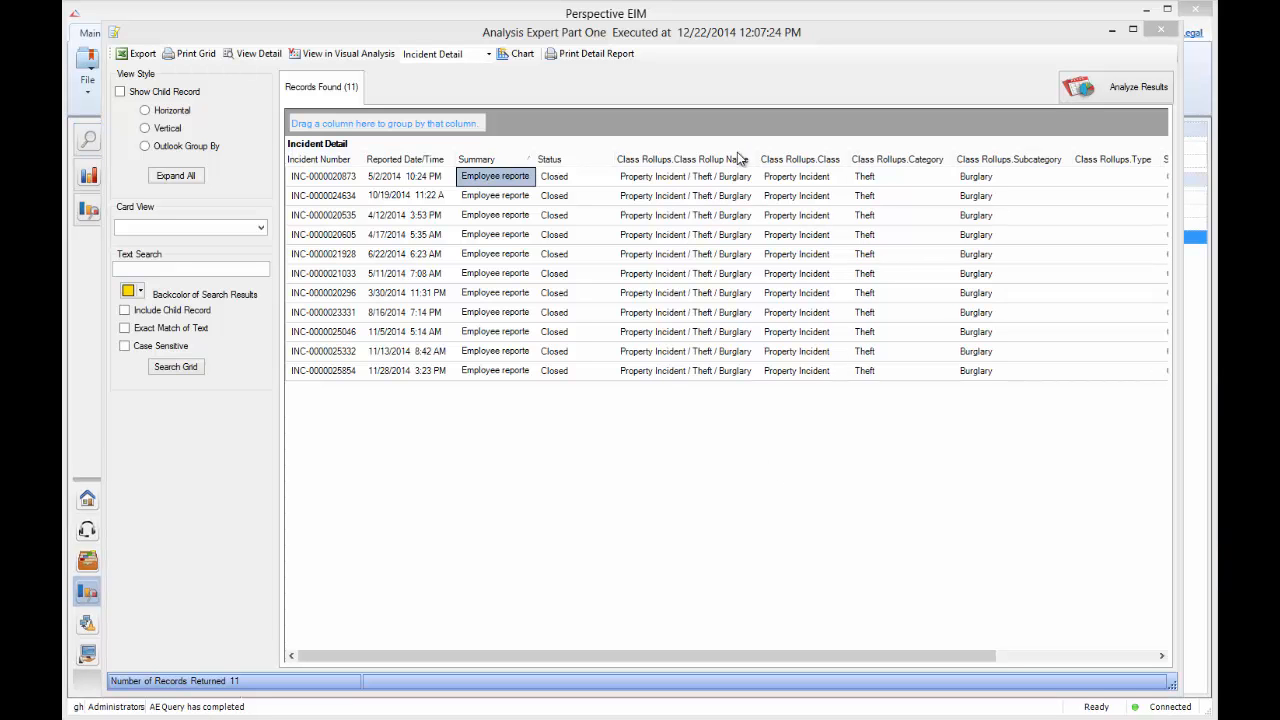
left_click_drag(757, 166, 784, 166)
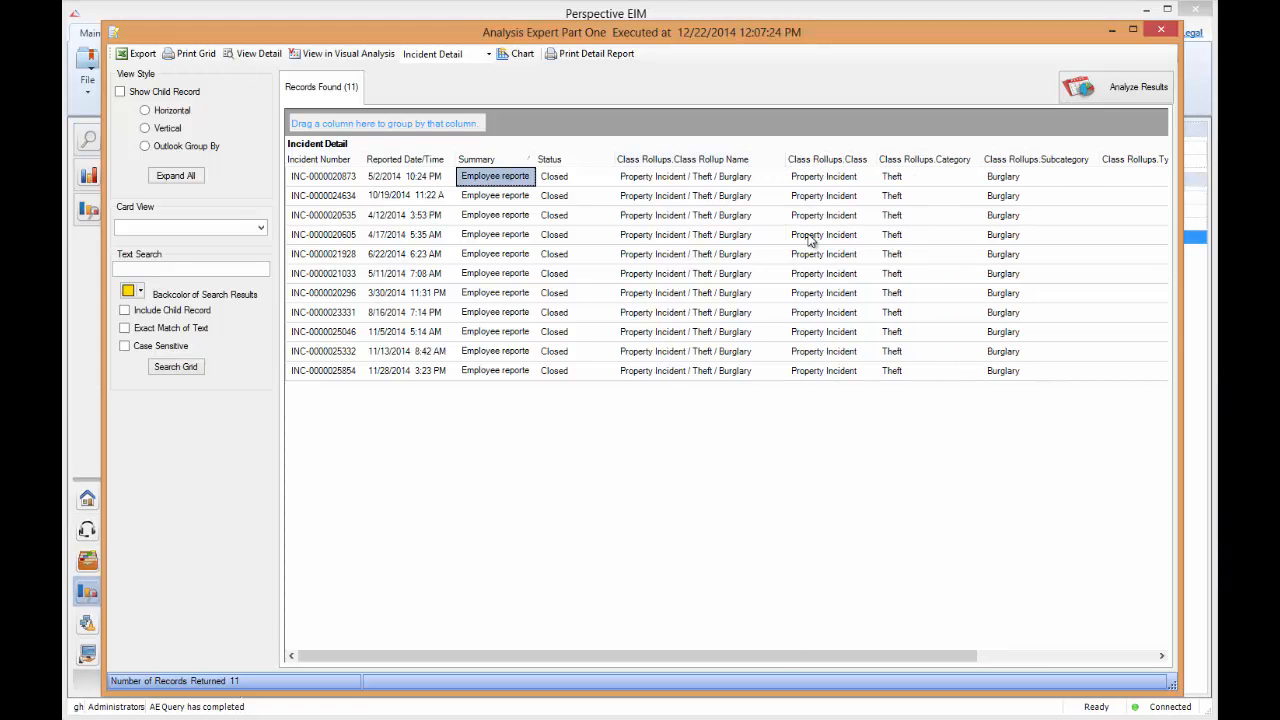
left_click_drag(773, 657, 952, 686)
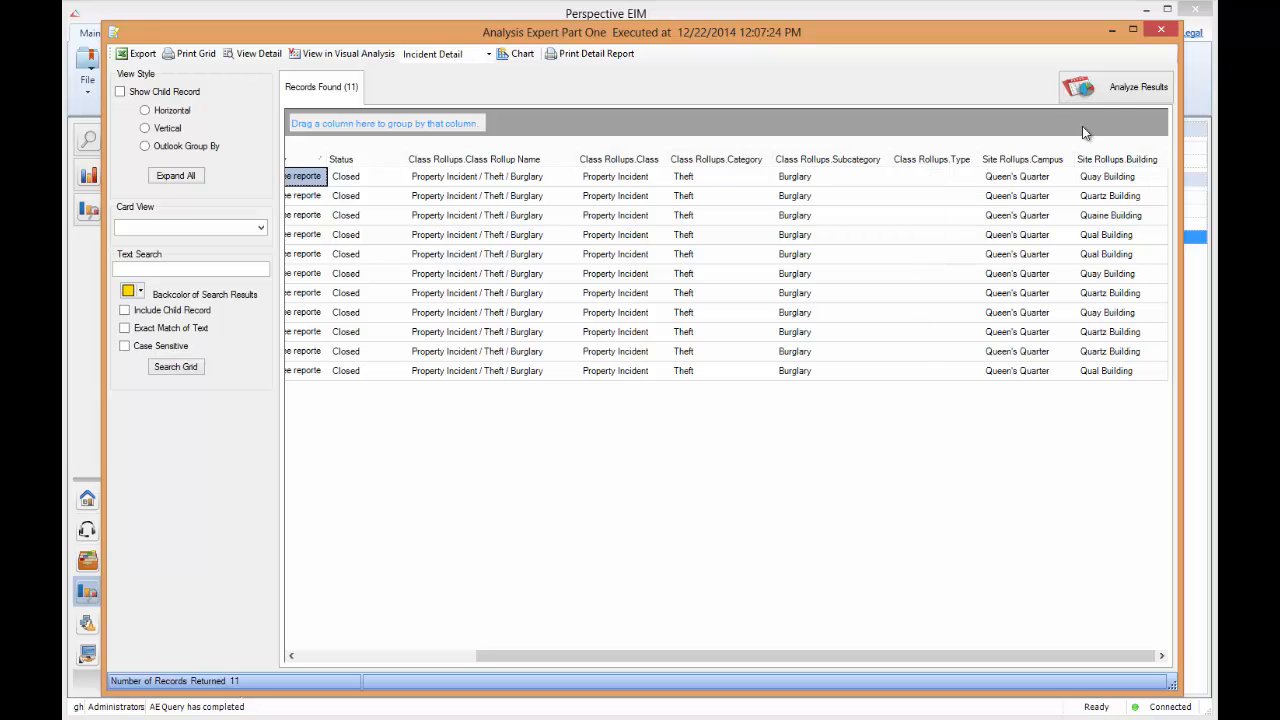
Close the burglary results and reopen Analysis Expert Part One from the private Training Queries for editing in a larger, repositioned window.
left_click(1161, 33)
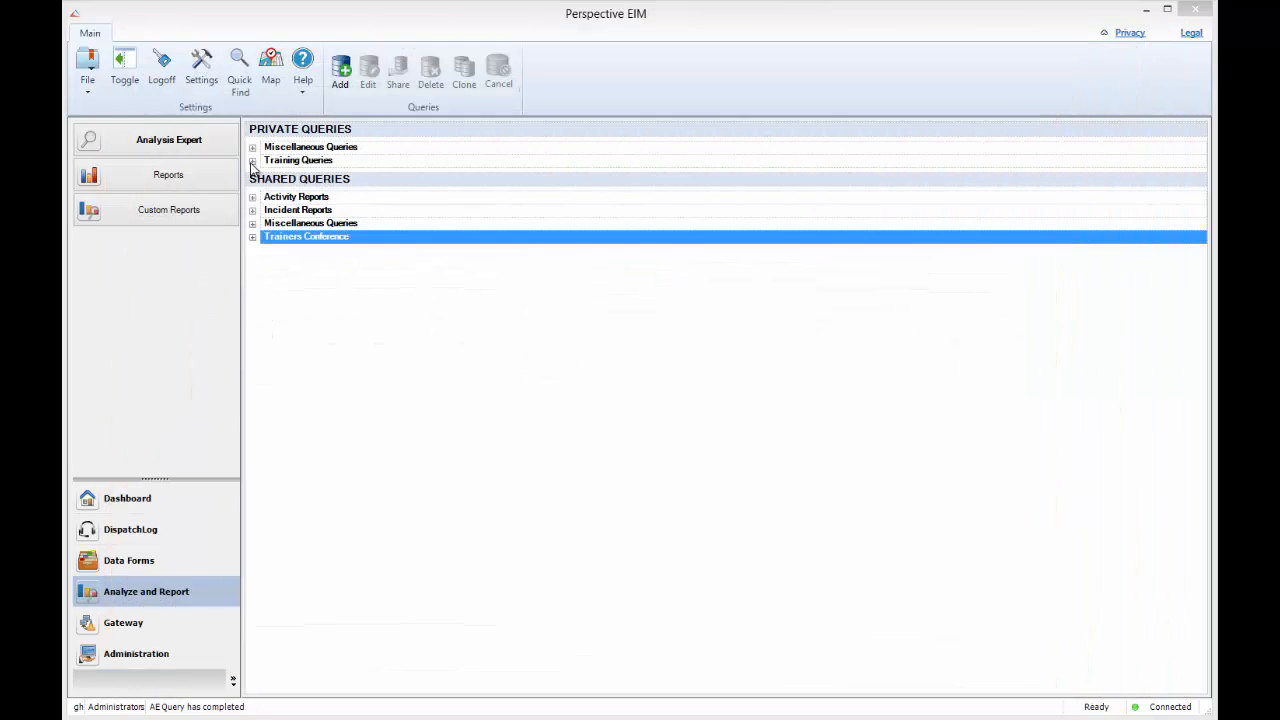
left_click(253, 161)
left_click(297, 196)
left_click(368, 70)
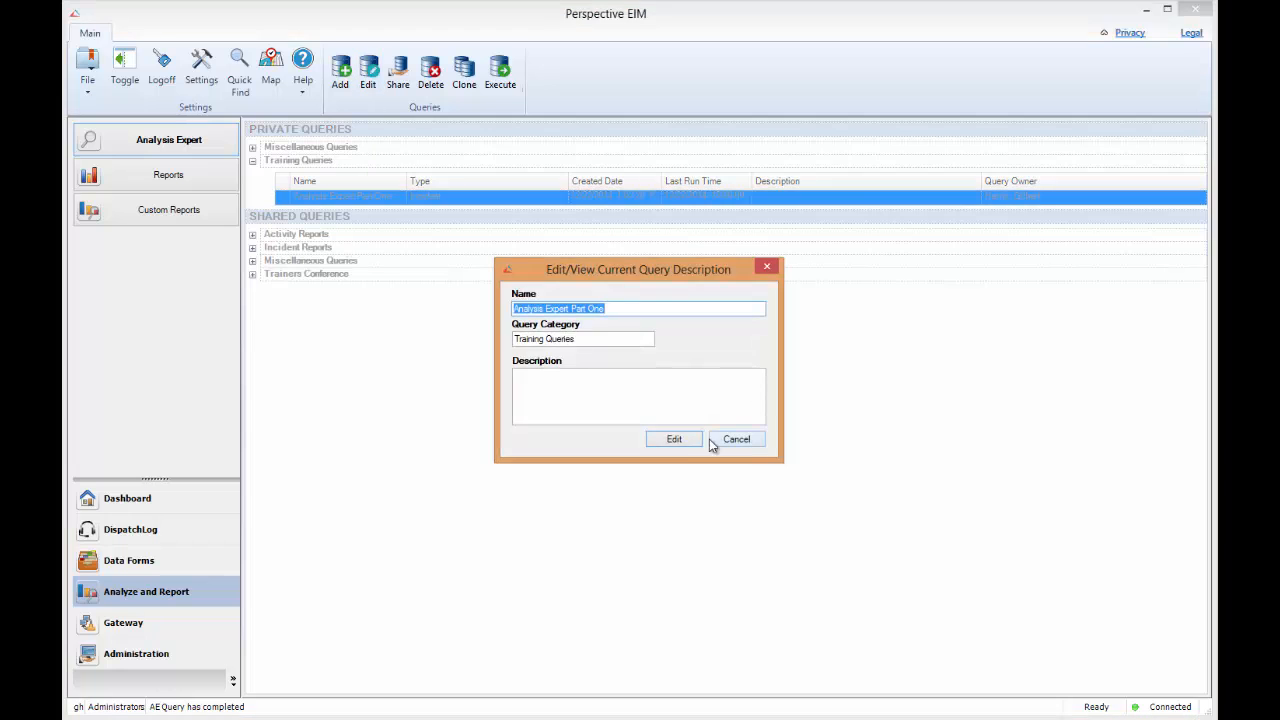
left_click(693, 441)
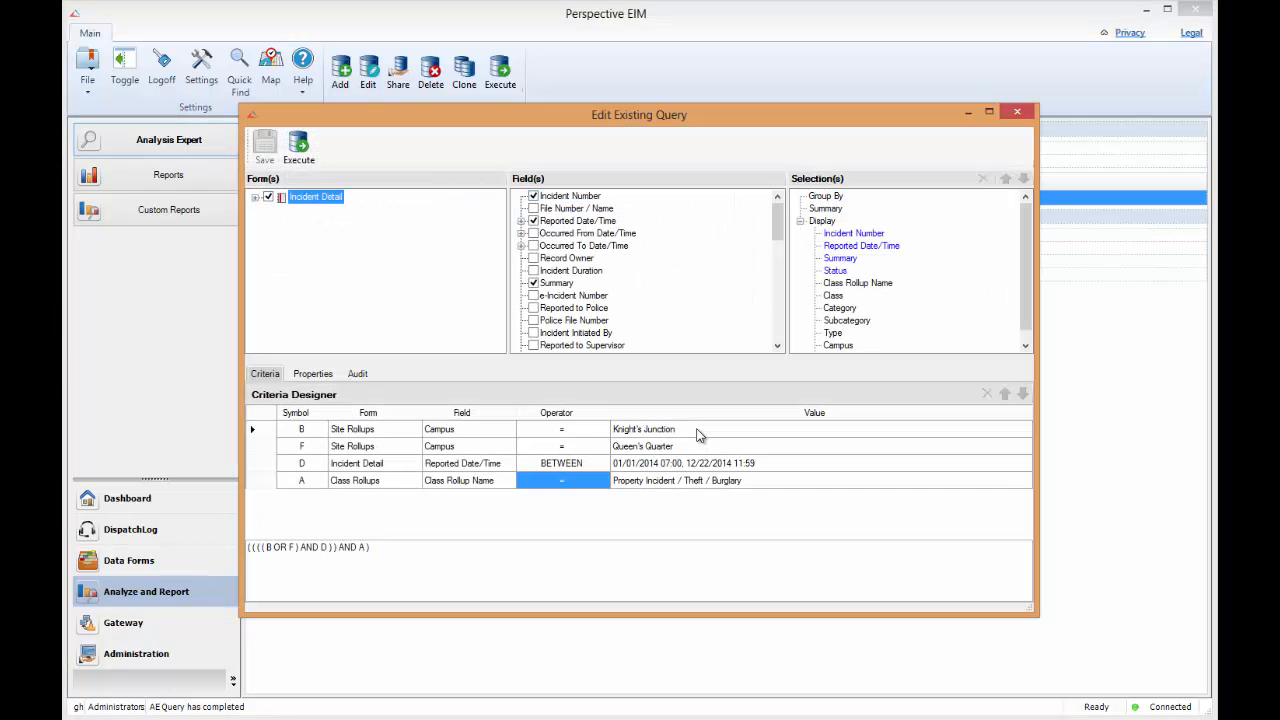
left_click_drag(391, 116, 315, 64)
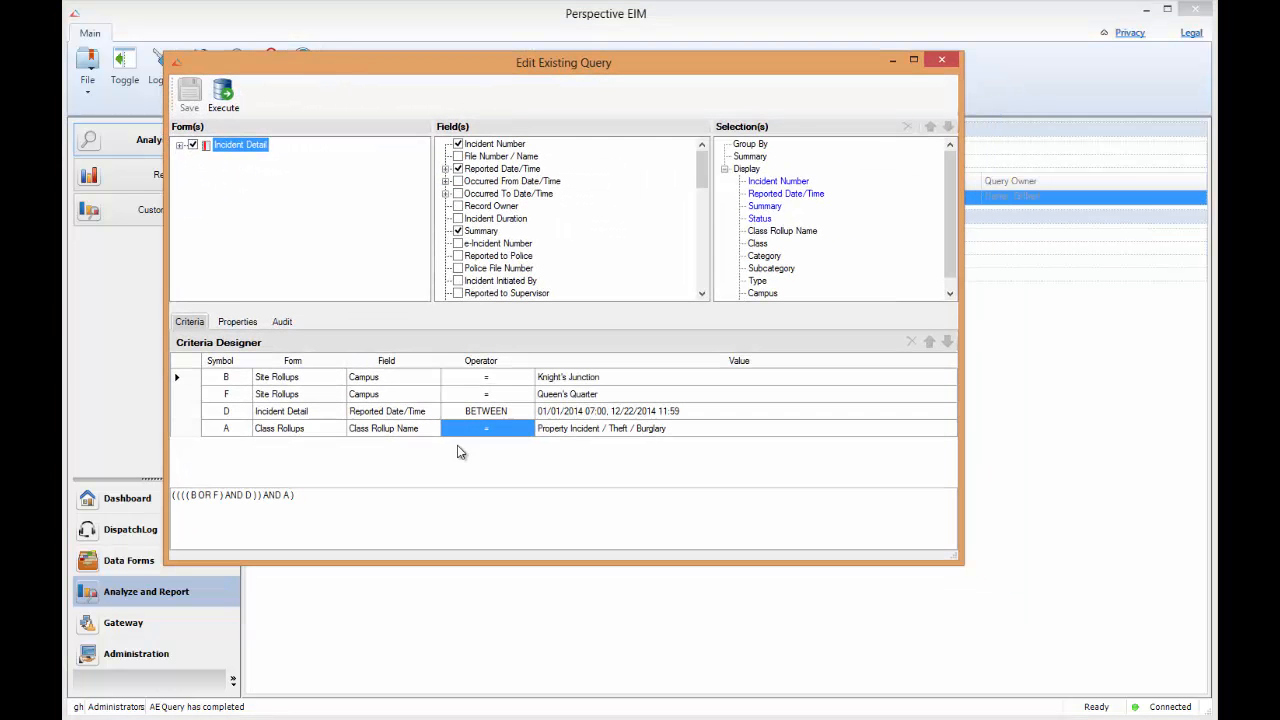
left_click_drag(964, 578, 1092, 648)
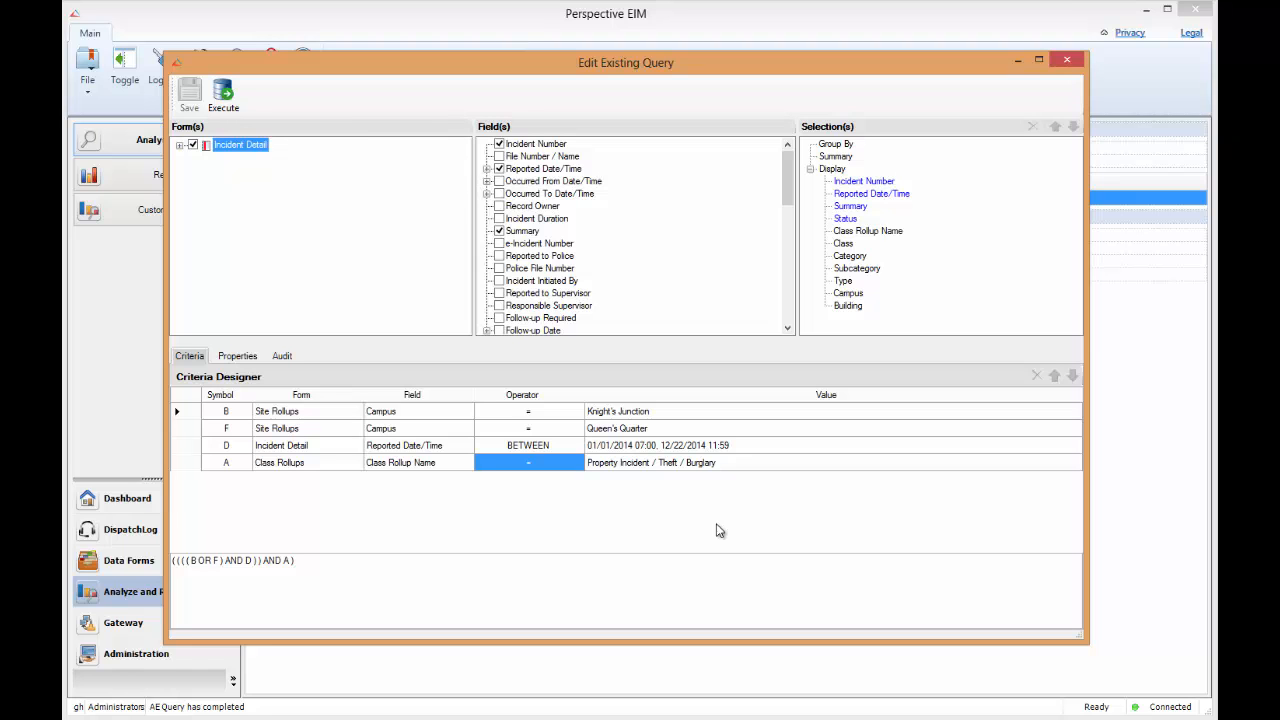
Change the Class Rollup Name criterion's operator to STARTS WITH and execute the query.
left_click(578, 463)
left_click(578, 463)
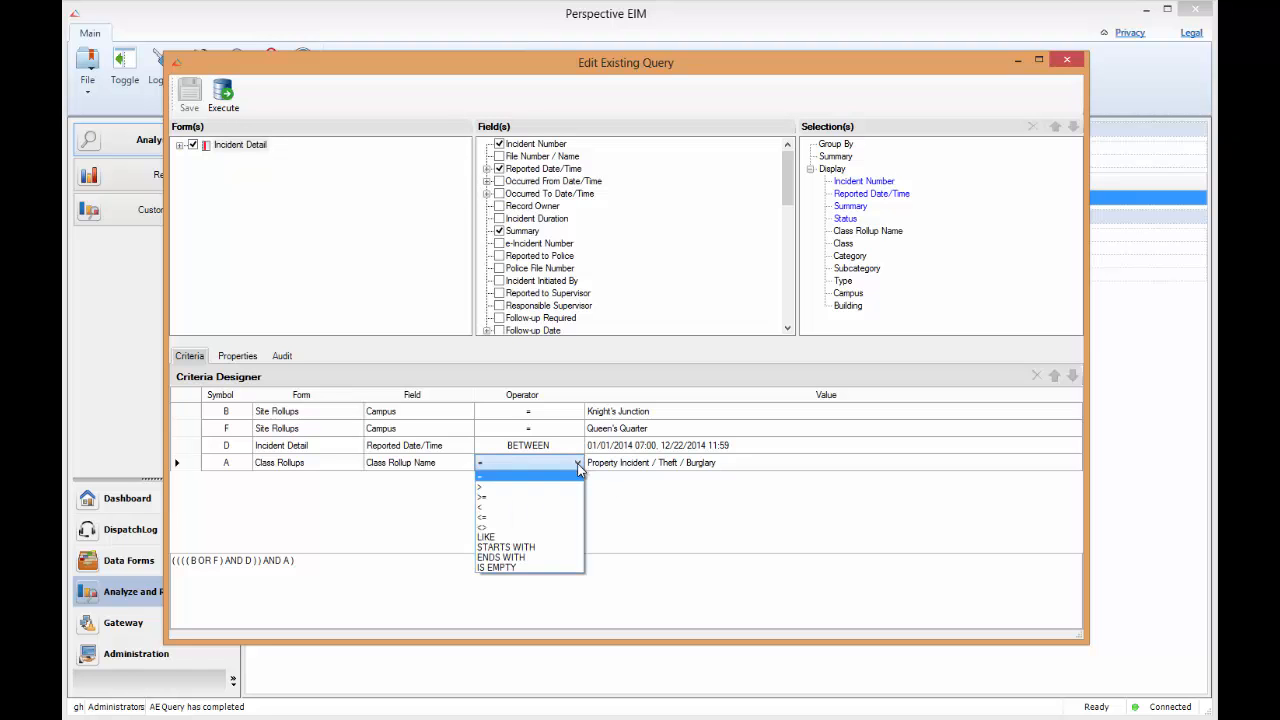
left_click(569, 544)
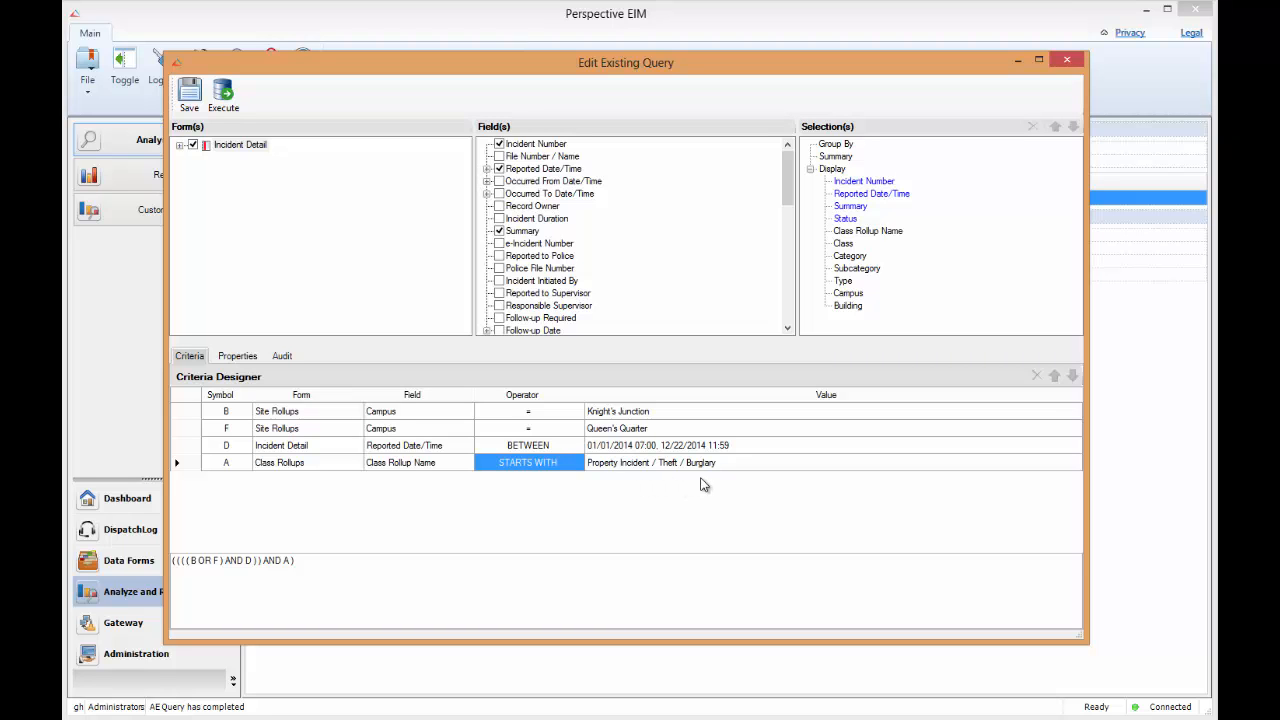
left_click(229, 93)
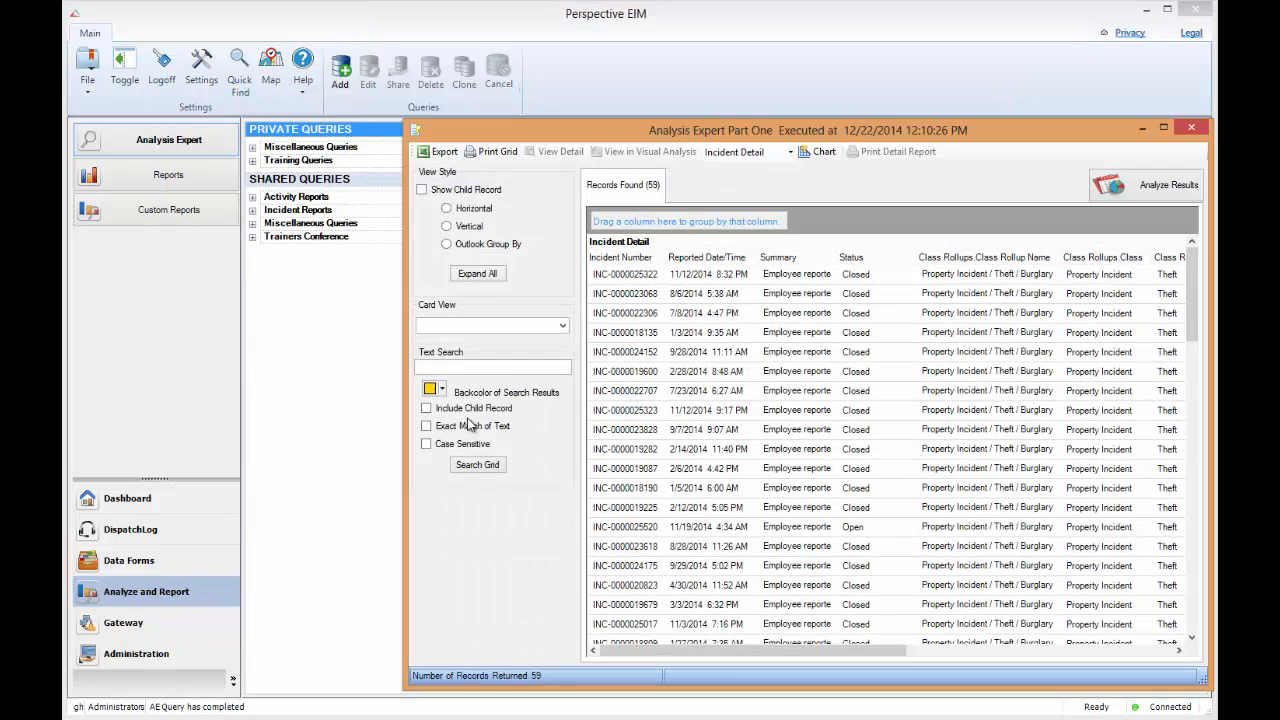
Enlarge the results window, sort the incidents by Class Rollups Type, and examine the burglary types returned.
left_click_drag(597, 57, 312, 26)
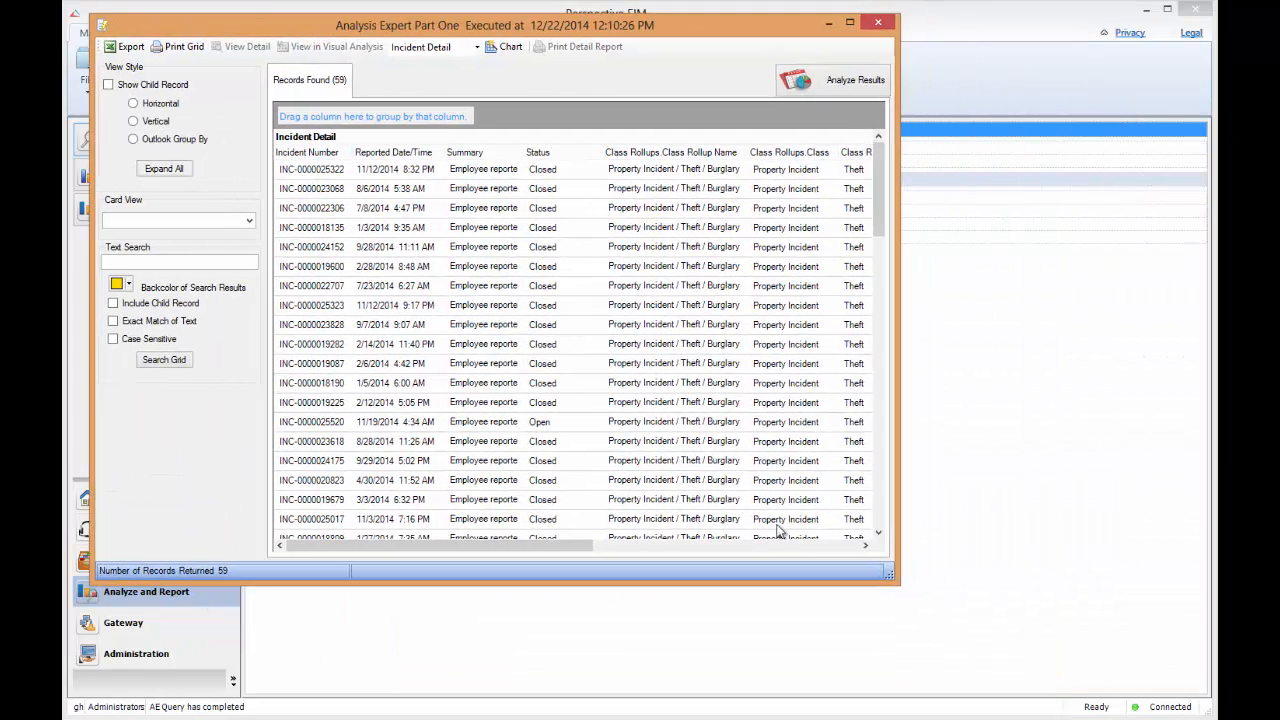
left_click_drag(893, 579, 1150, 655)
left_click(958, 617)
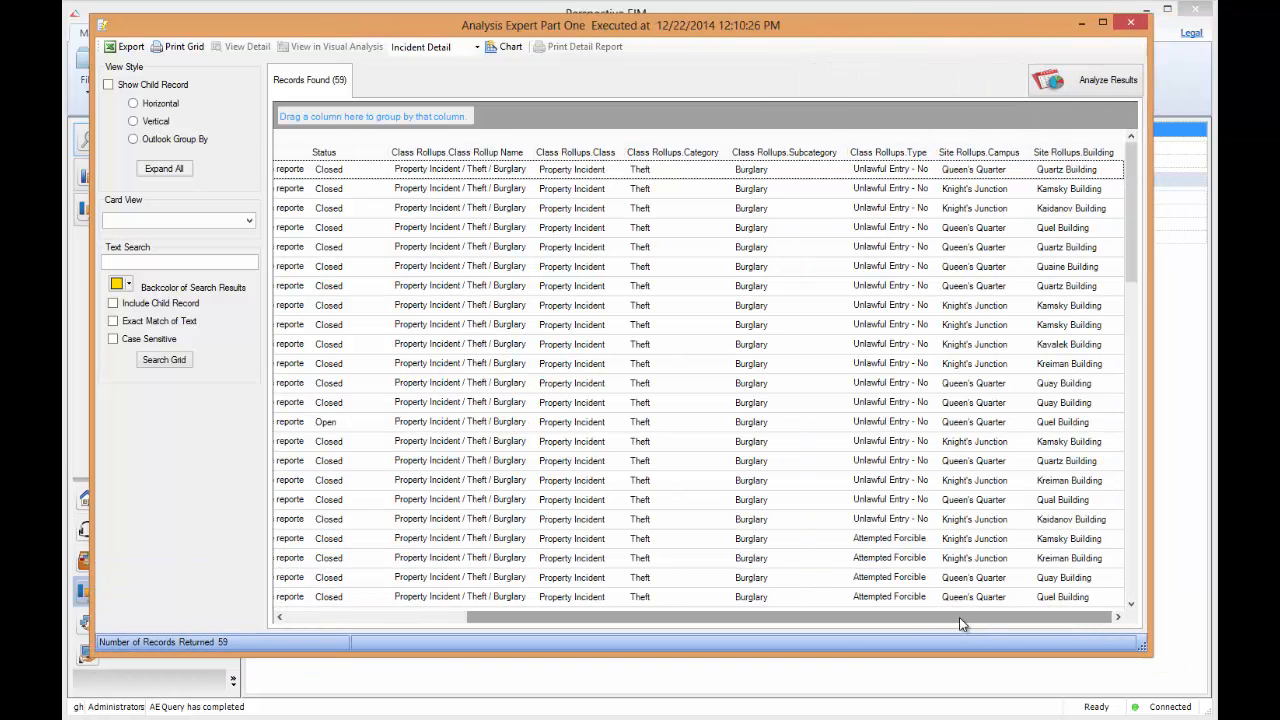
left_click(884, 155)
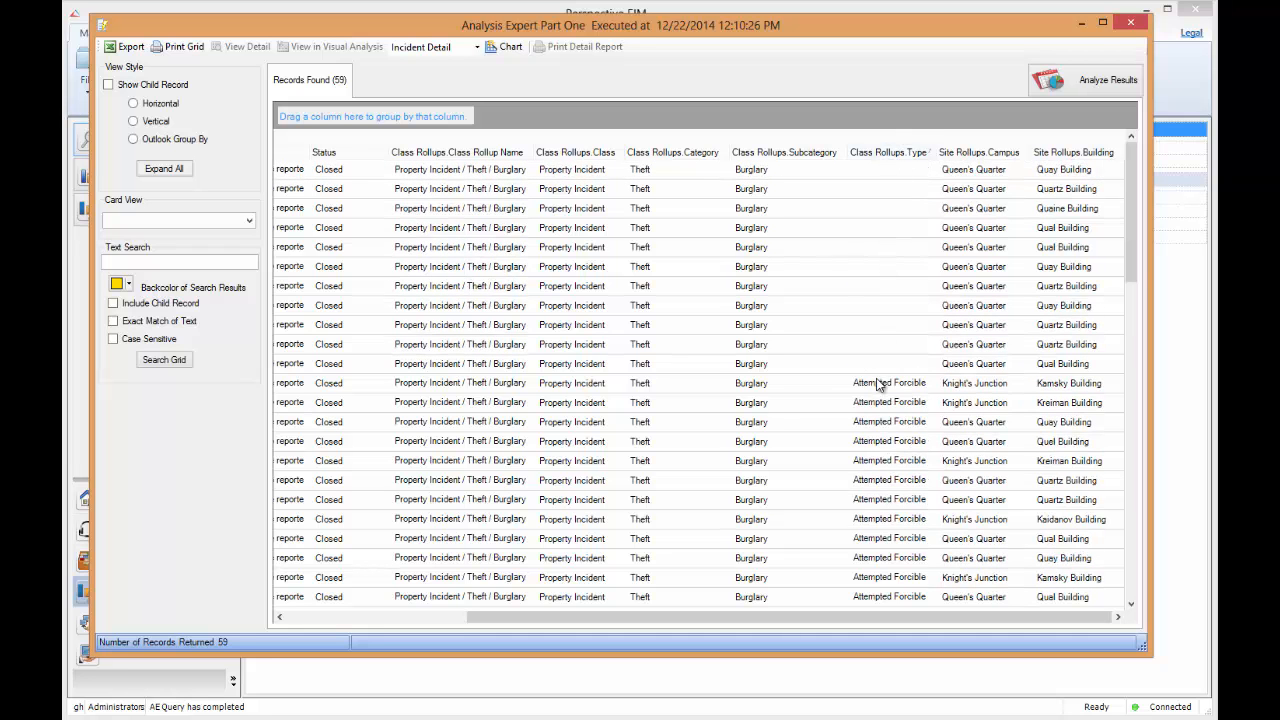
left_click_drag(1131, 172, 1122, 535)
scroll(975, 541, "up", 6)
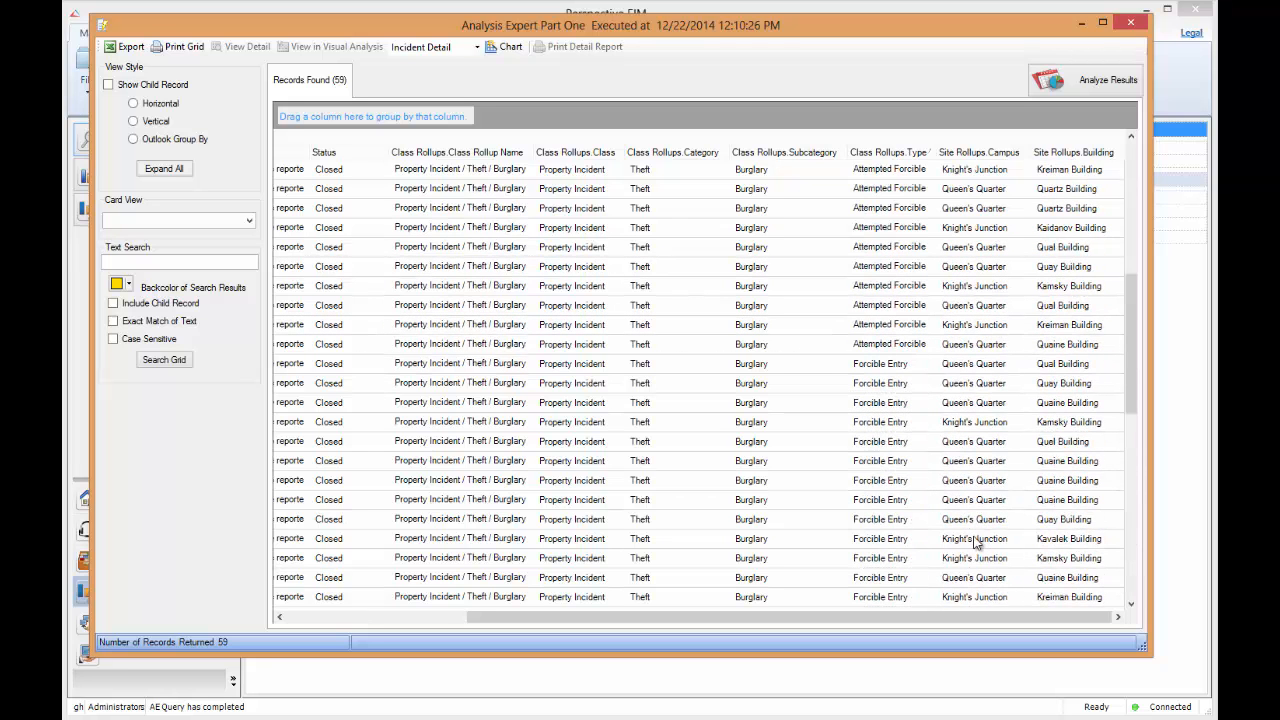
scroll(975, 541, "up", 4)
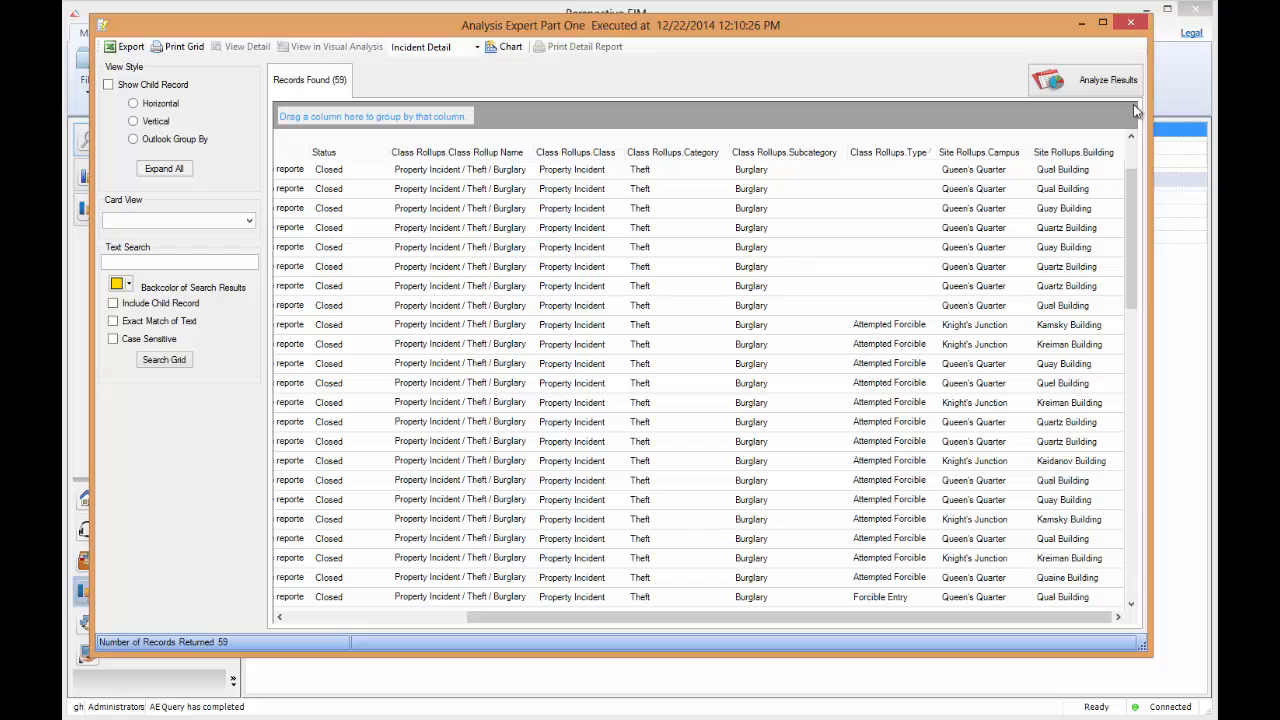
Close the sorted results and reopen Analysis Expert Part One for editing, repositioning and enlarging the query window.
left_click(1129, 22)
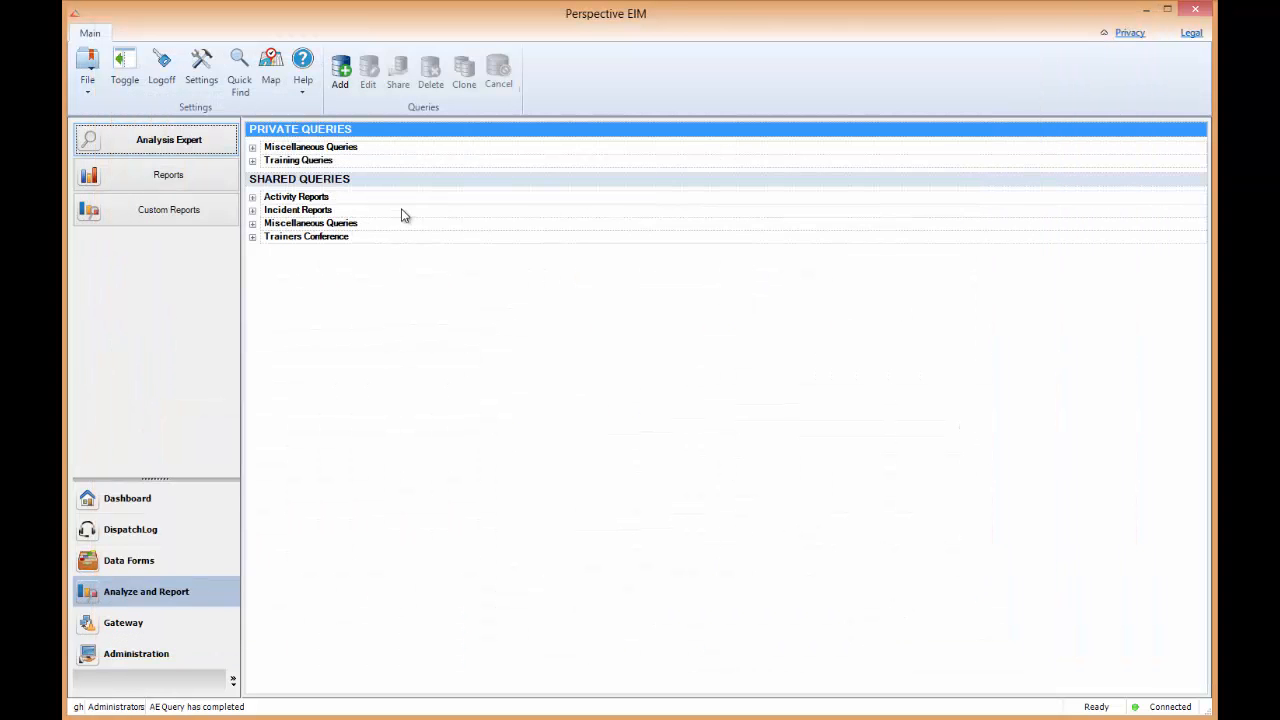
left_click(254, 161)
left_click(318, 196)
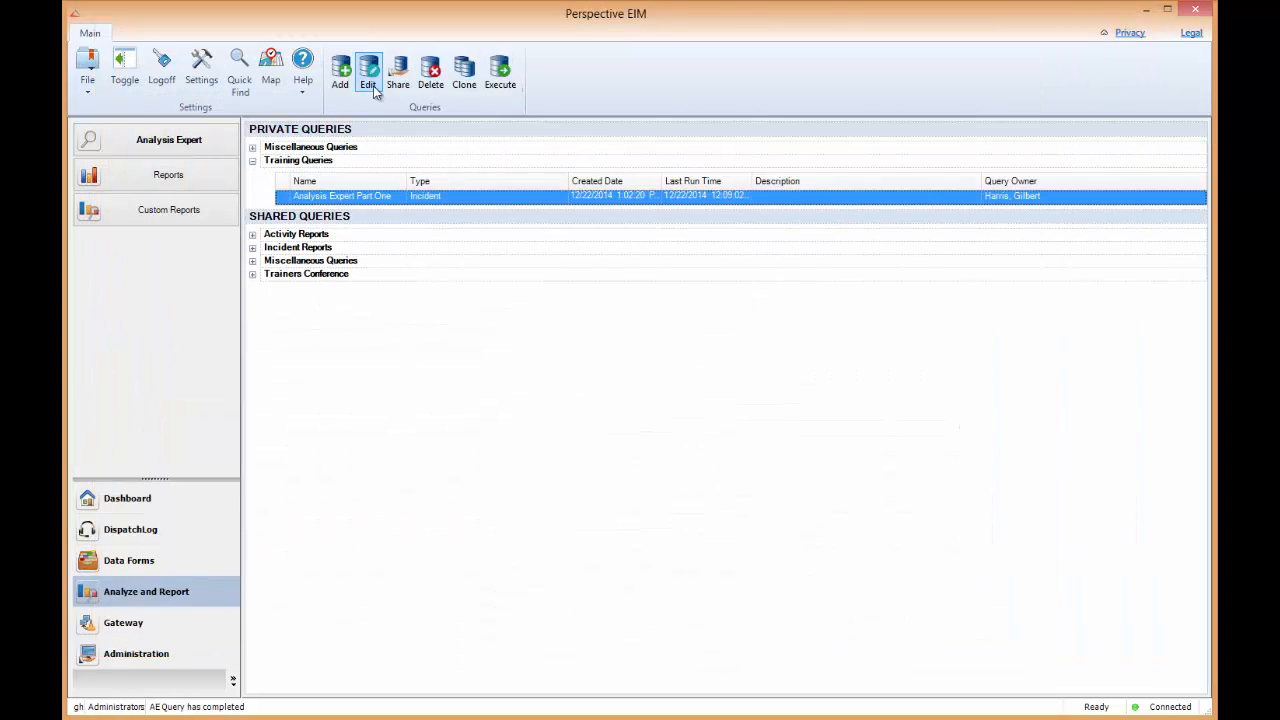
left_click(370, 84)
left_click(680, 443)
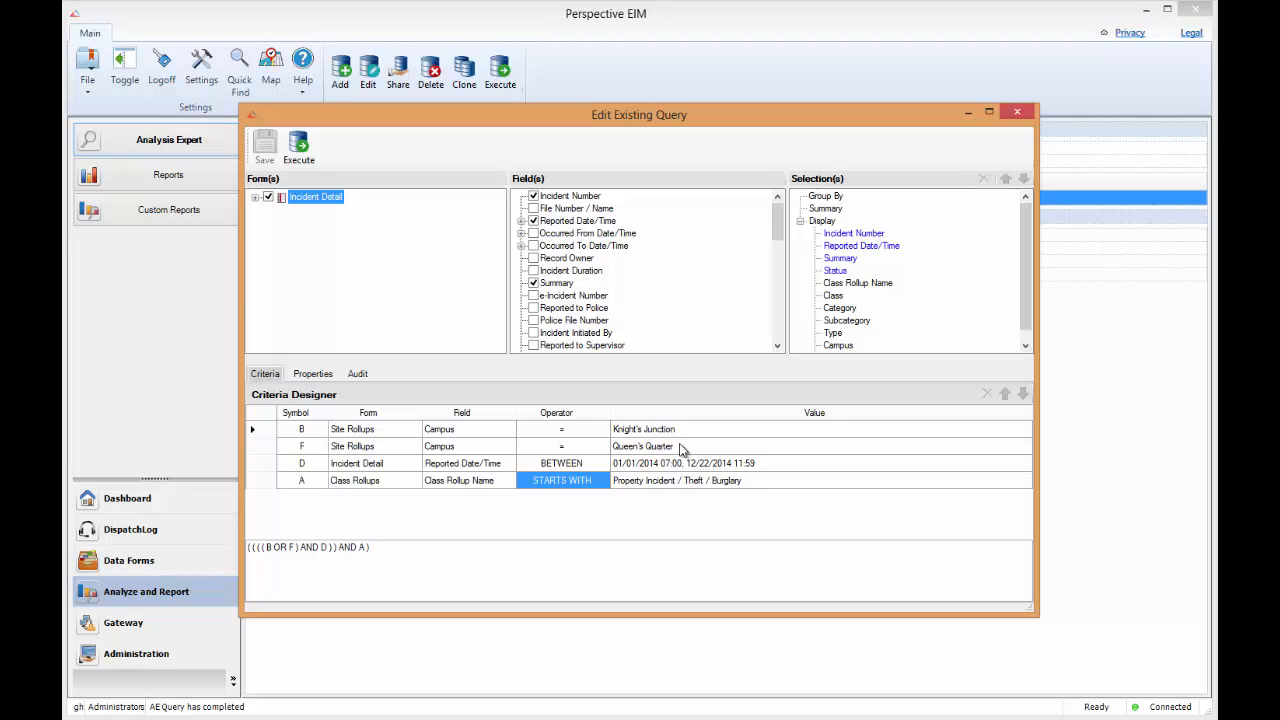
left_click_drag(598, 119, 440, 41)
left_click_drag(879, 535, 1180, 698)
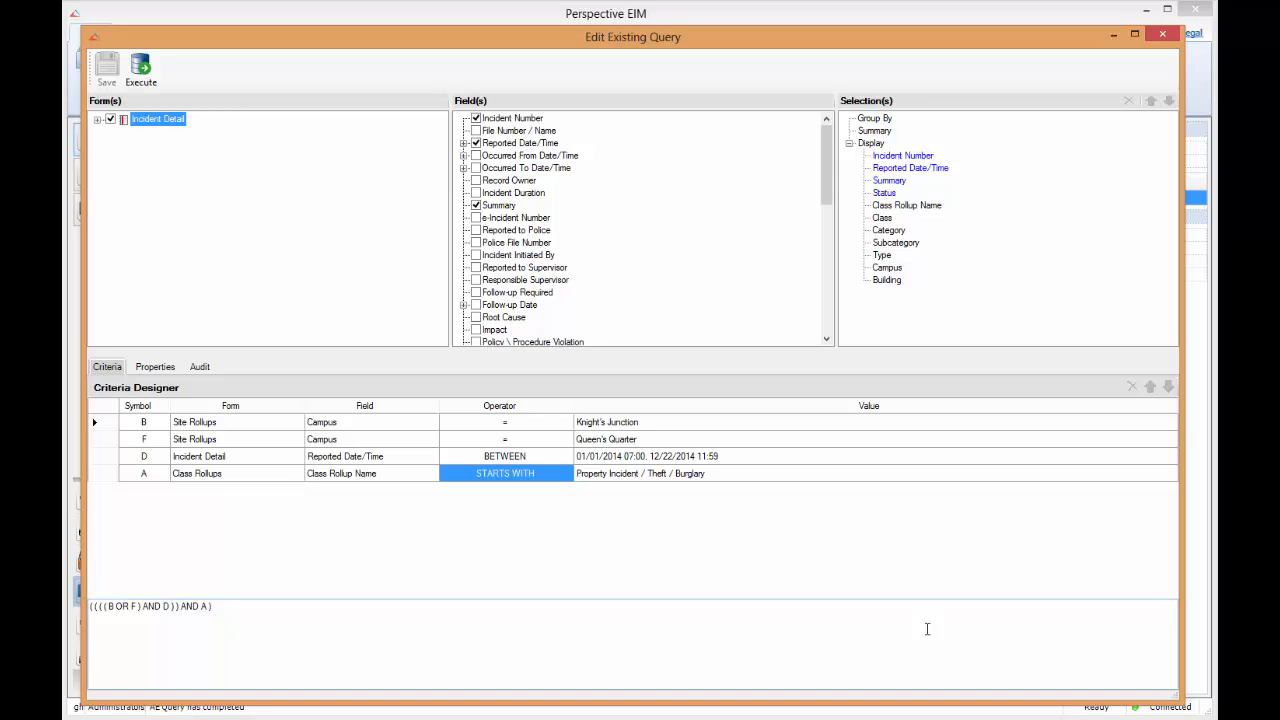
Delete all four criteria and remove the Incident Number, Reported Date/Time, Summary and Status fields from the display selections.
left_click_drag(105, 422, 104, 473)
left_click(1130, 386)
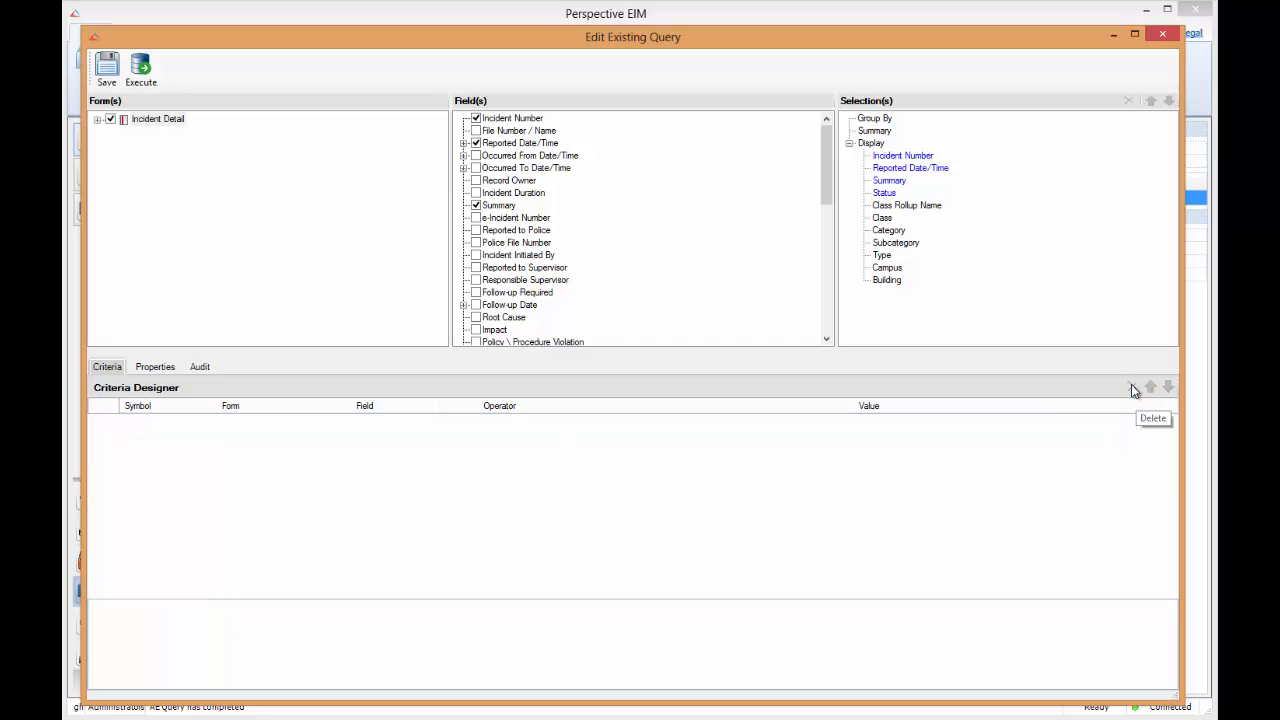
left_click(903, 157)
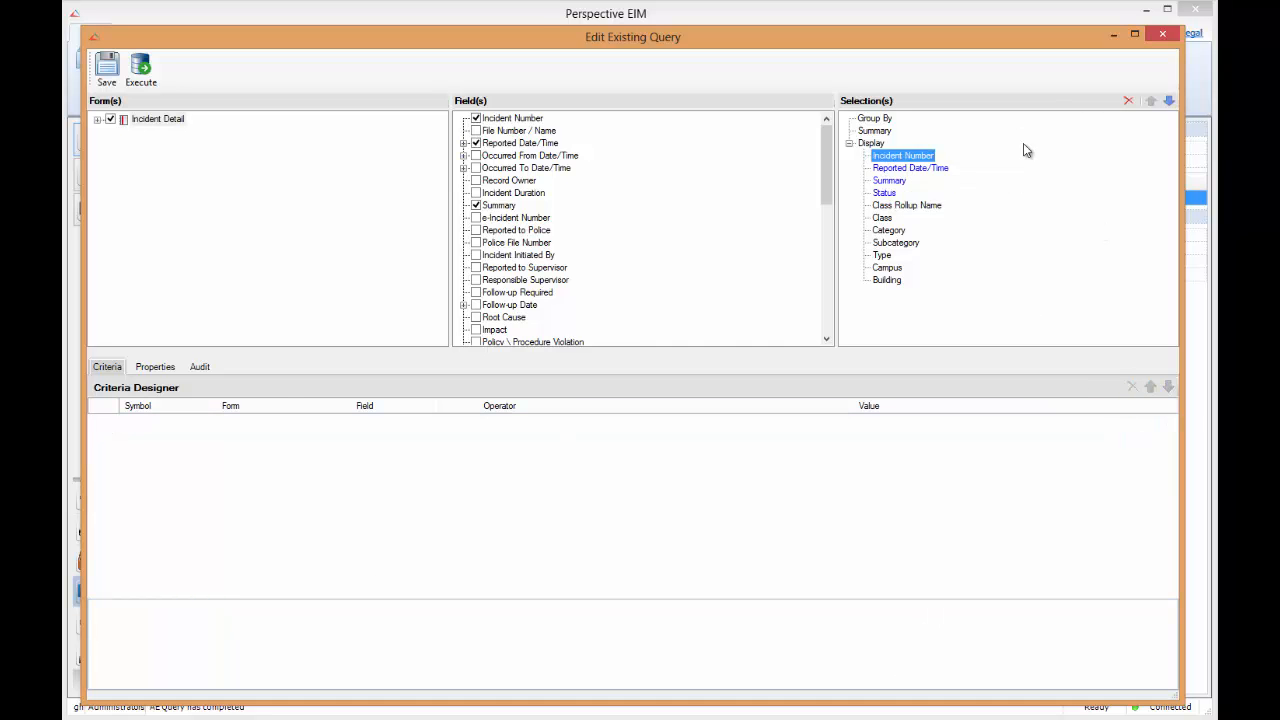
left_click(1129, 101)
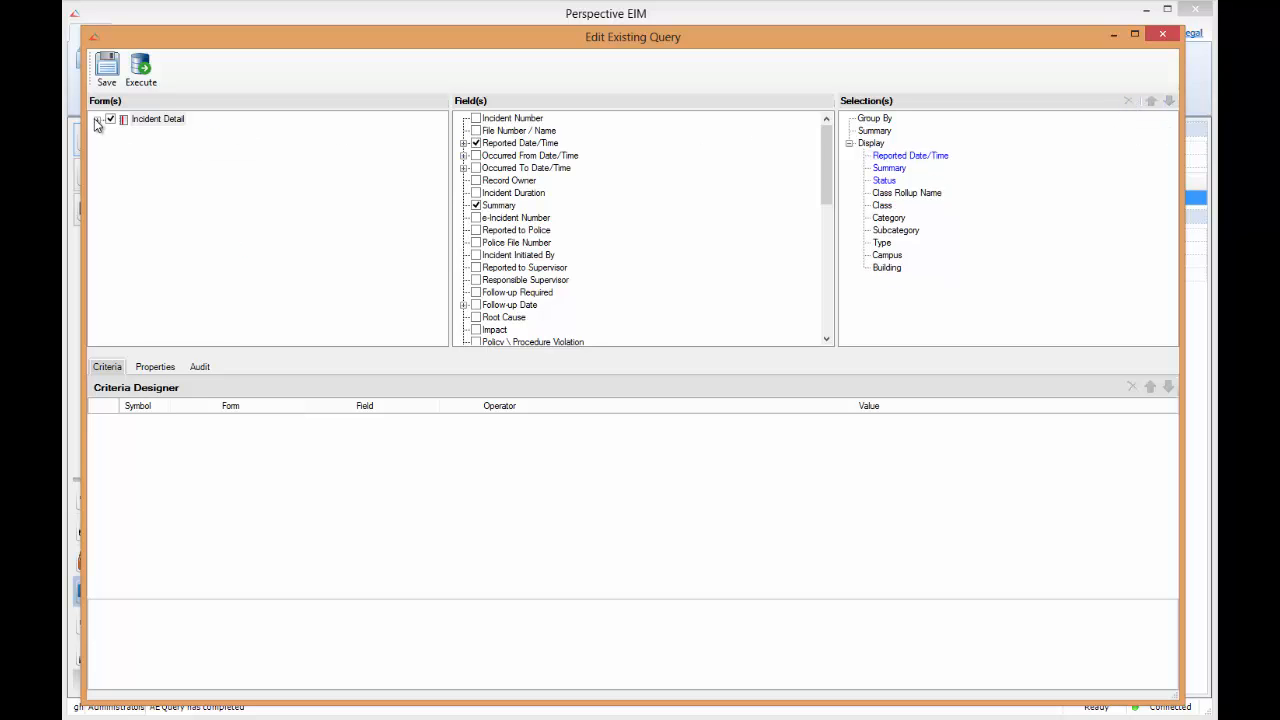
left_click(476, 143)
left_click(476, 205)
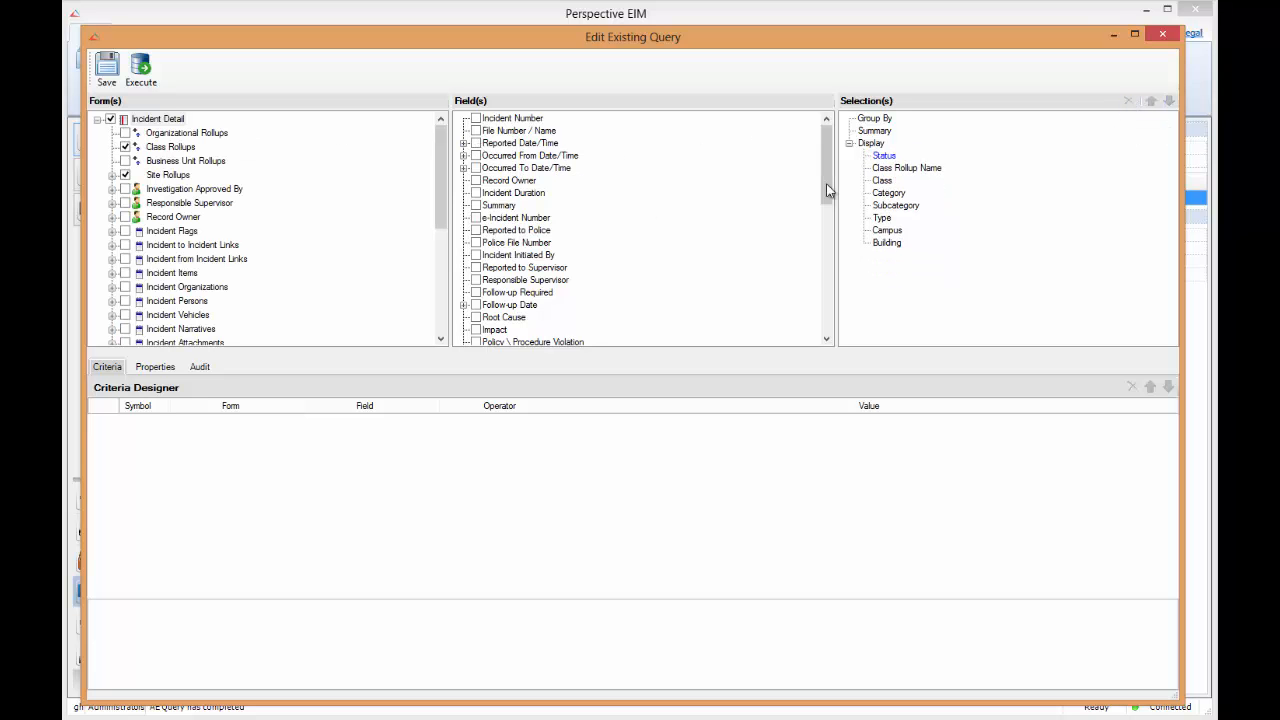
left_click_drag(826, 183, 825, 243)
left_click(476, 193)
Remove the Class Rollup Name, Class, Category, Subcategory, Type, Campus and Building fields from the display selections.
left_click(905, 156)
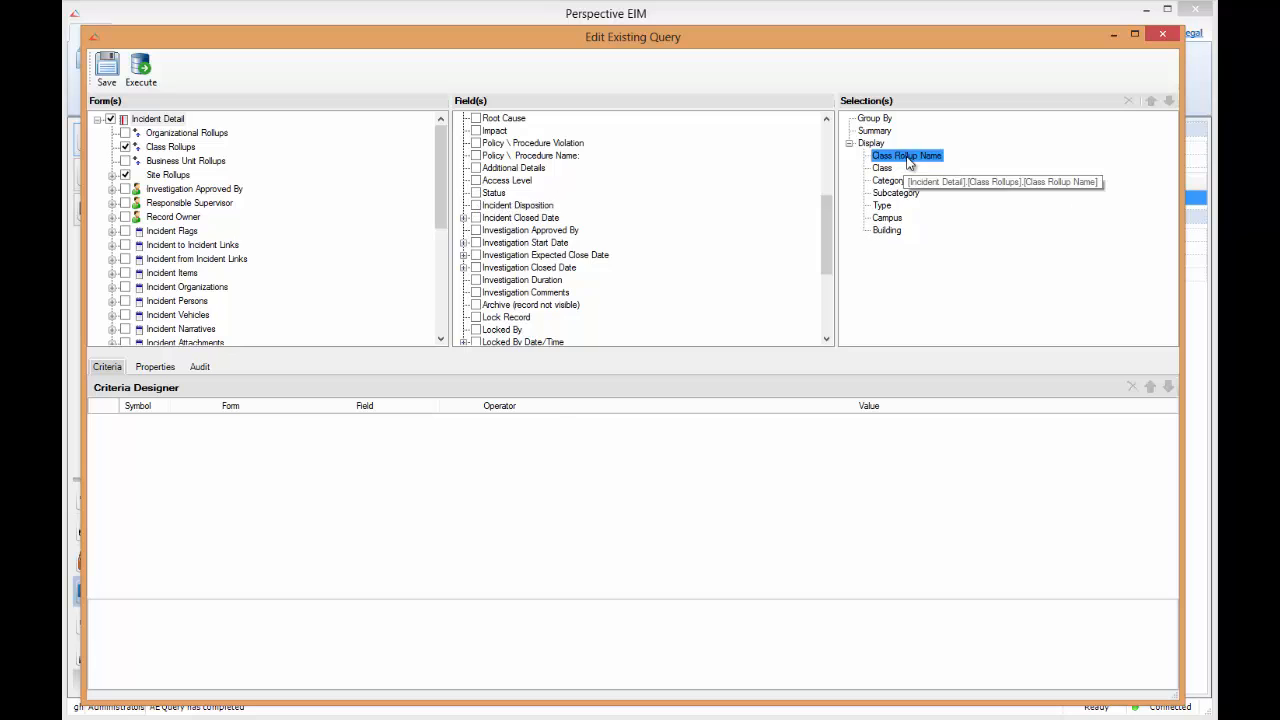
left_click(476, 118)
left_click(476, 131)
left_click(476, 143)
left_click(476, 156)
left_click(476, 168)
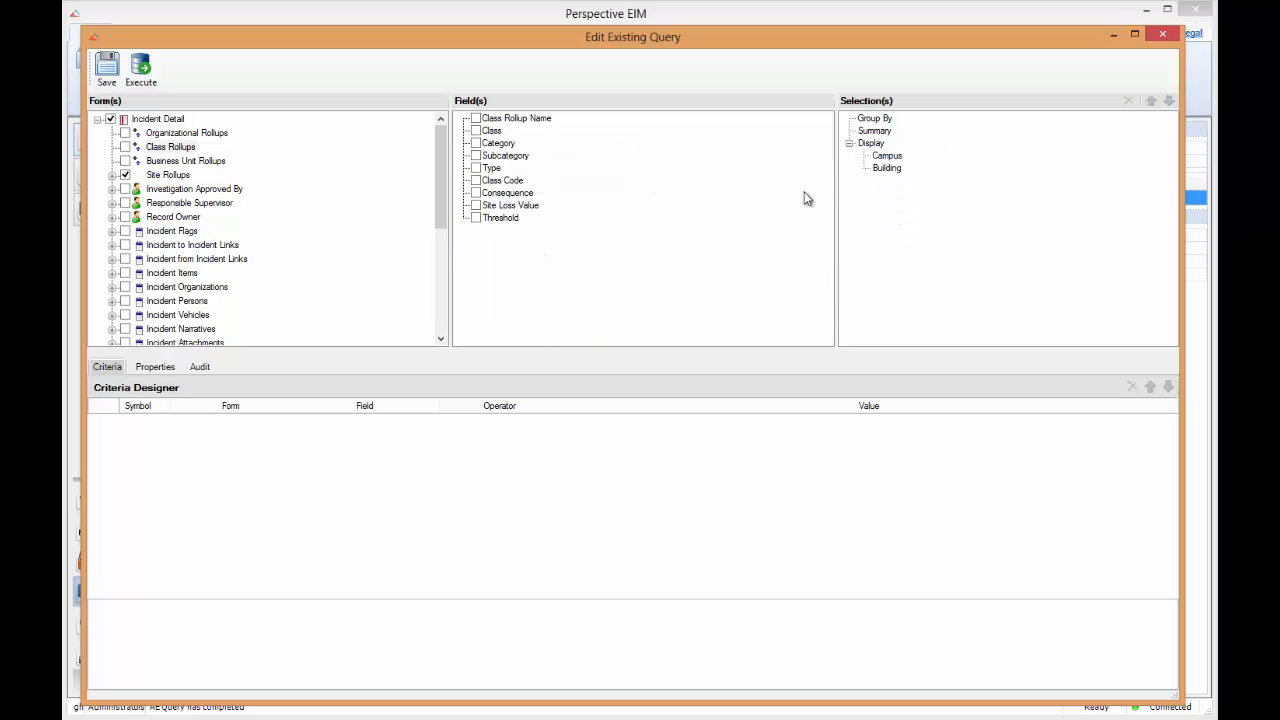
left_click(887, 156)
left_click(476, 131)
left_click(476, 143)
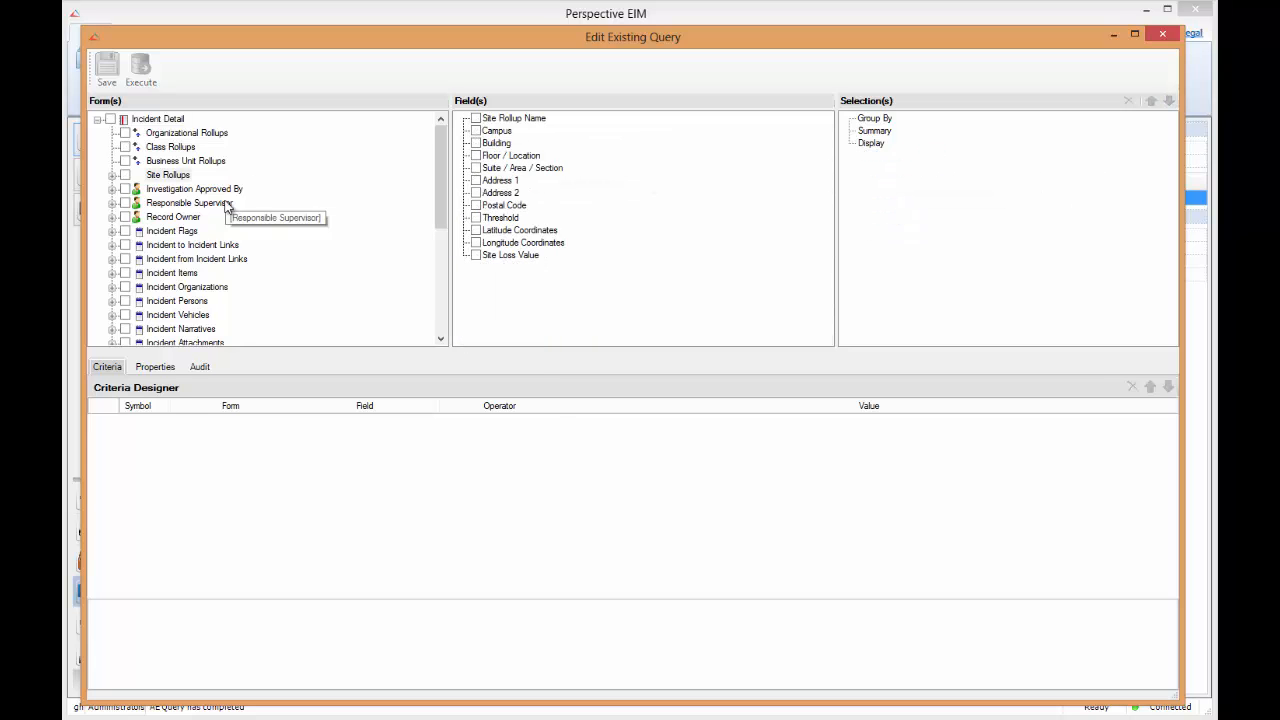
Add the Last Name, First Name and Involvement Type fields of the Incident Persons form to the display selections.
left_click(178, 301)
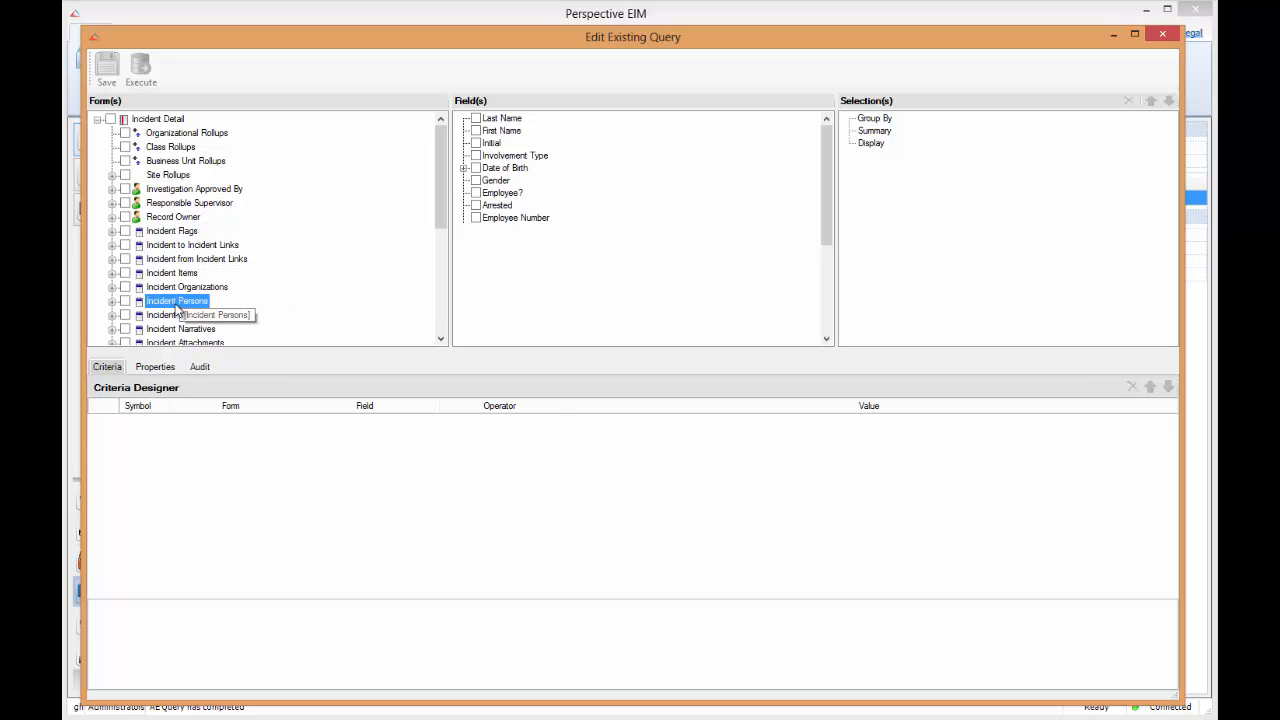
left_click(476, 118)
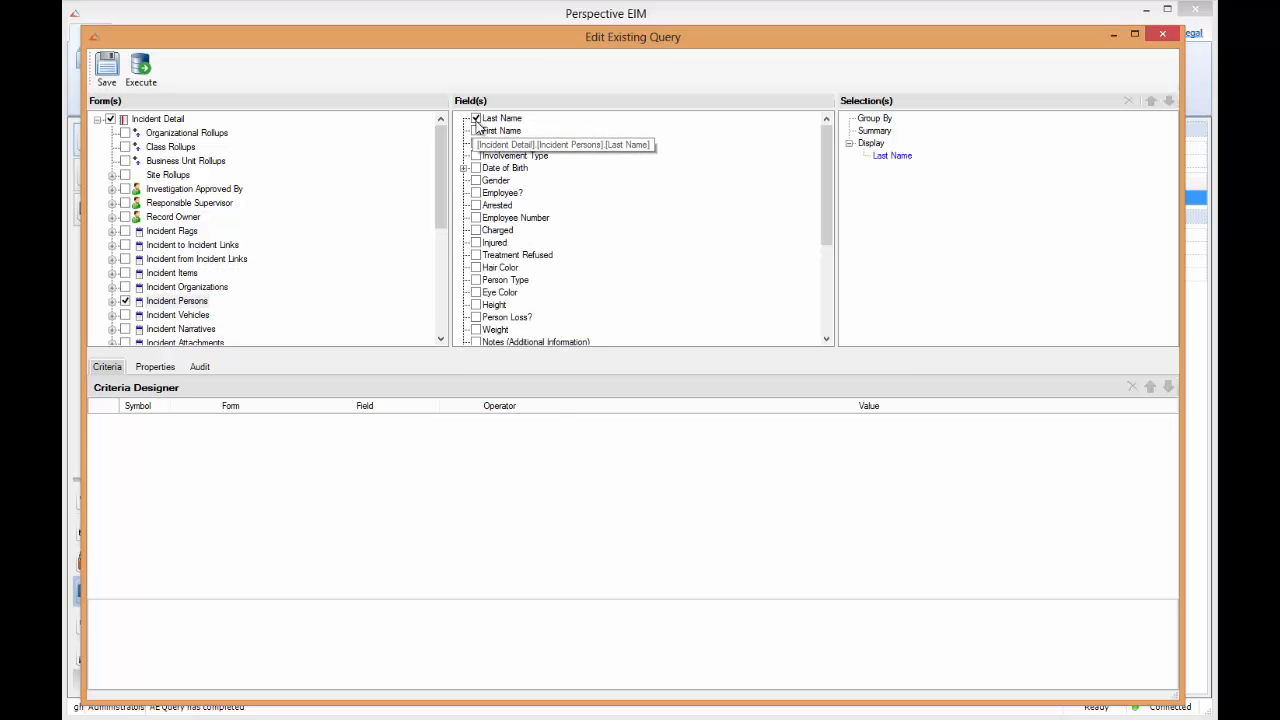
left_click(476, 131)
left_click(476, 156)
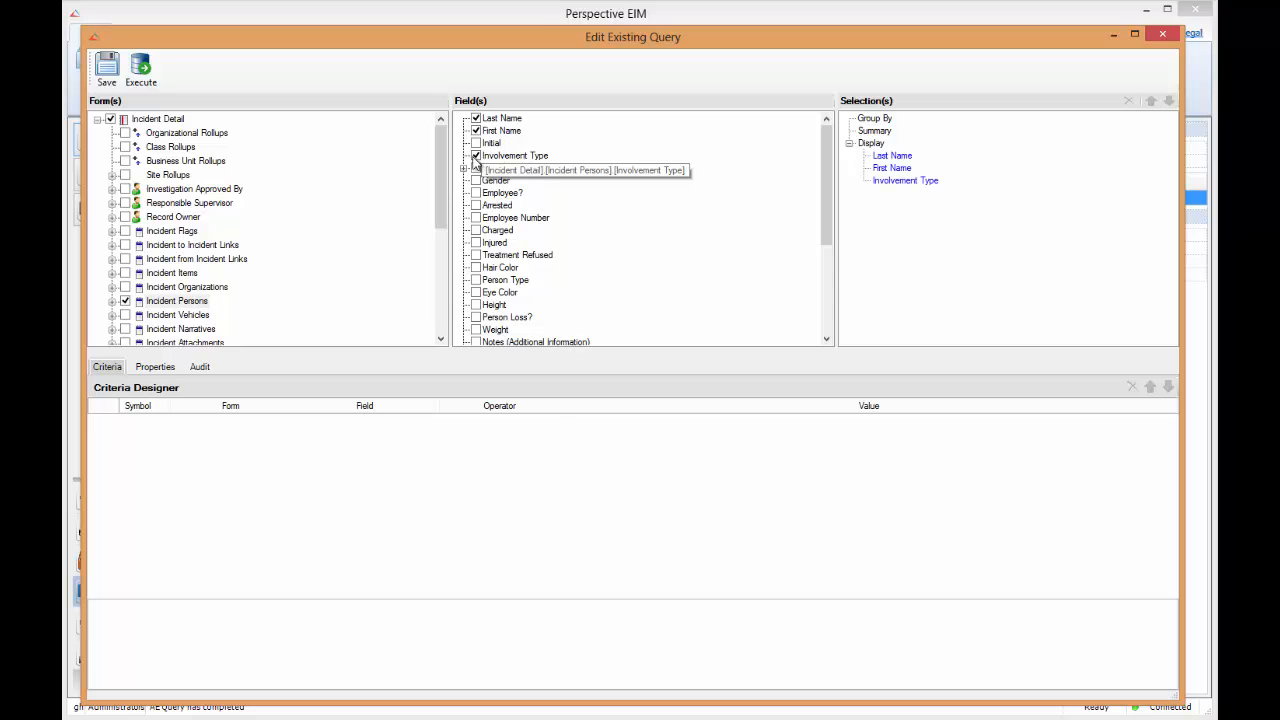
Add a search criterion on the Incident Persons Last Name field and enter the person's last name as its value.
right_click(505, 118)
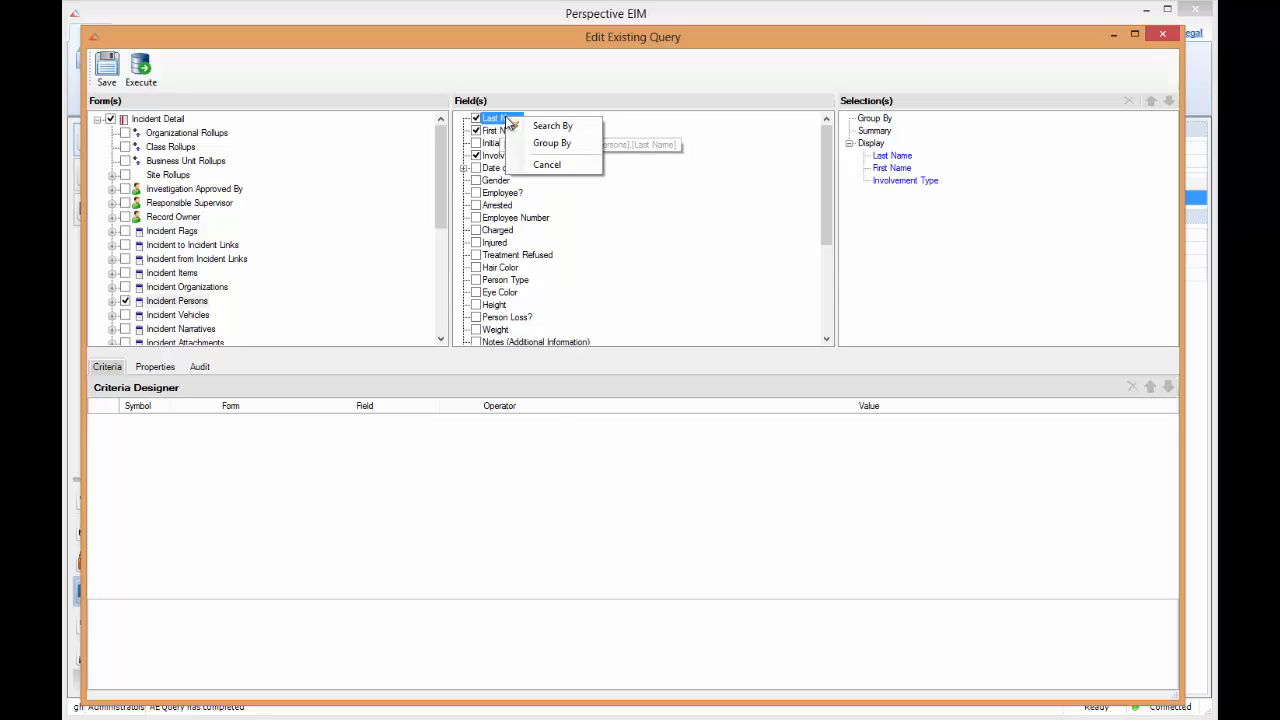
left_click(555, 127)
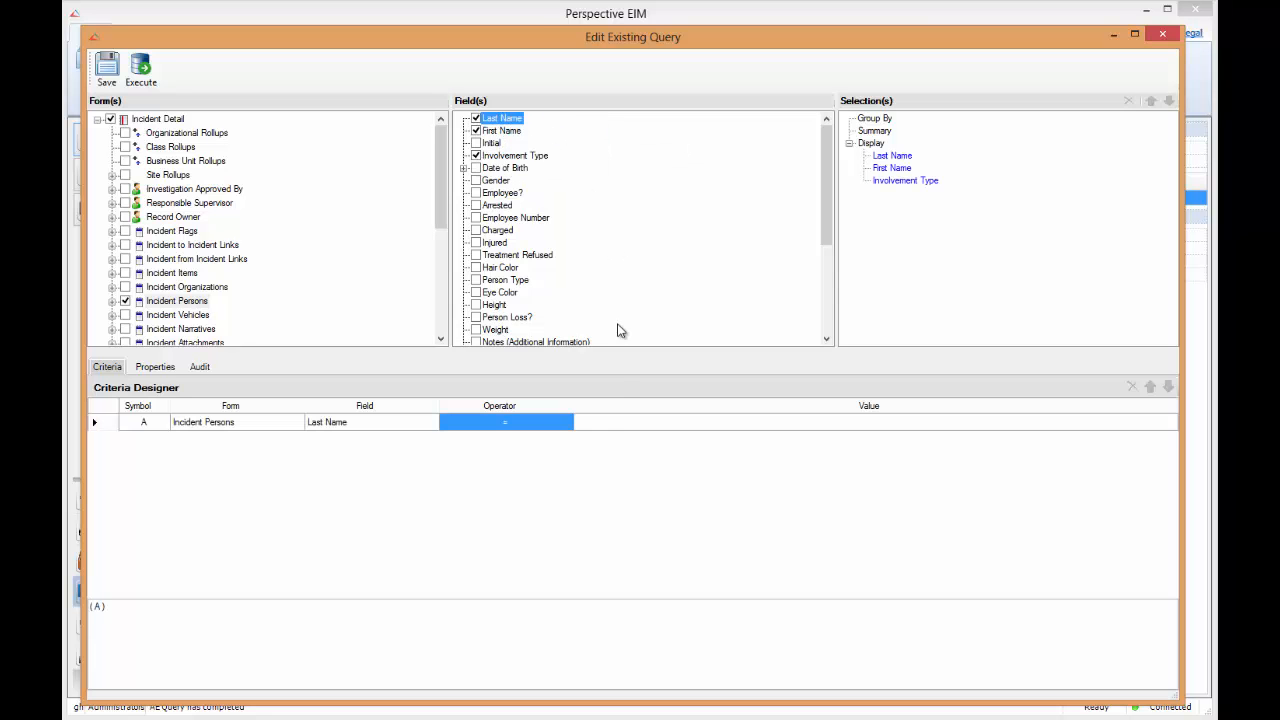
left_click(614, 422)
type("Mc")
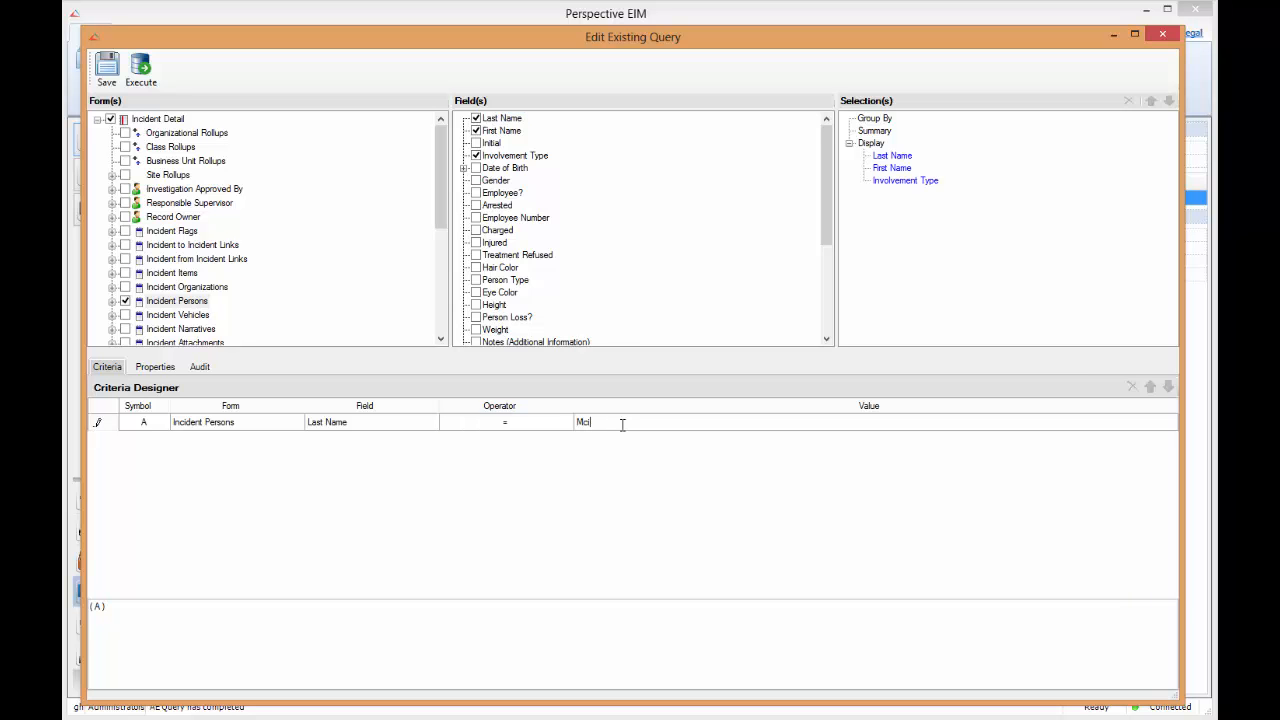
type("ivor")
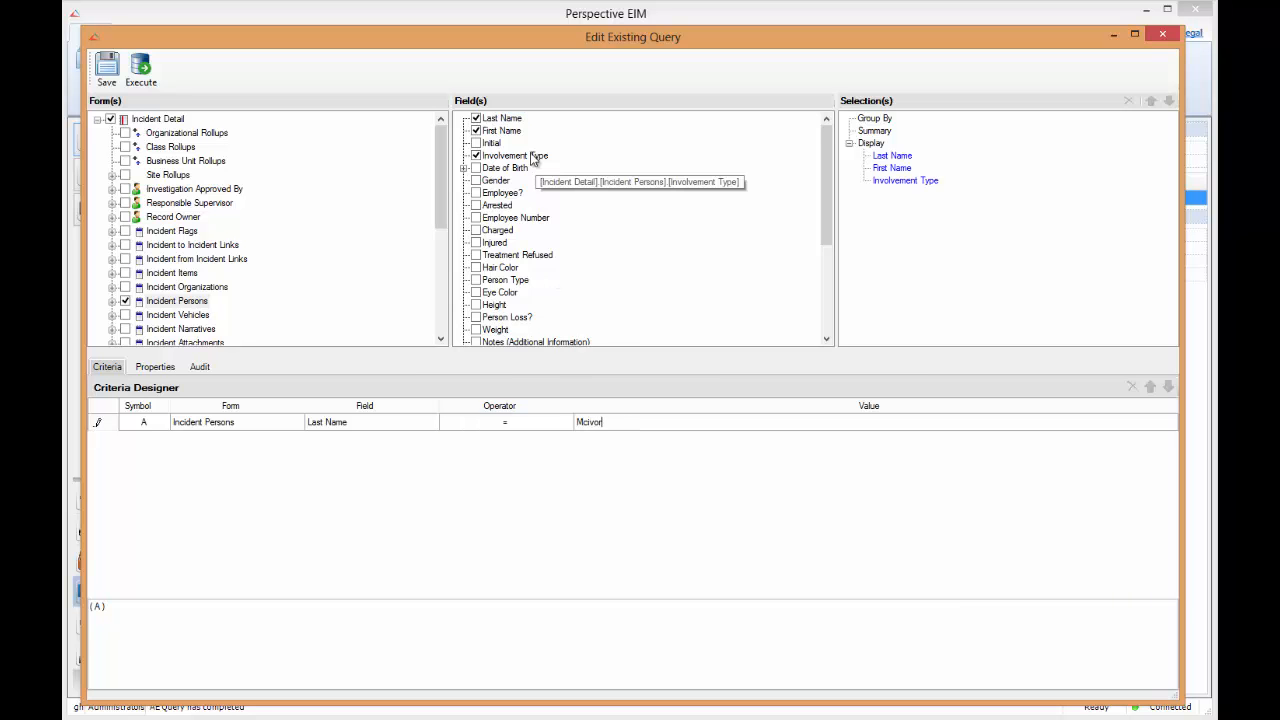
Add an Involvement Type criterion equal to Subject of Interest and execute the query.
right_click(532, 155)
left_click(578, 163)
left_click(710, 442)
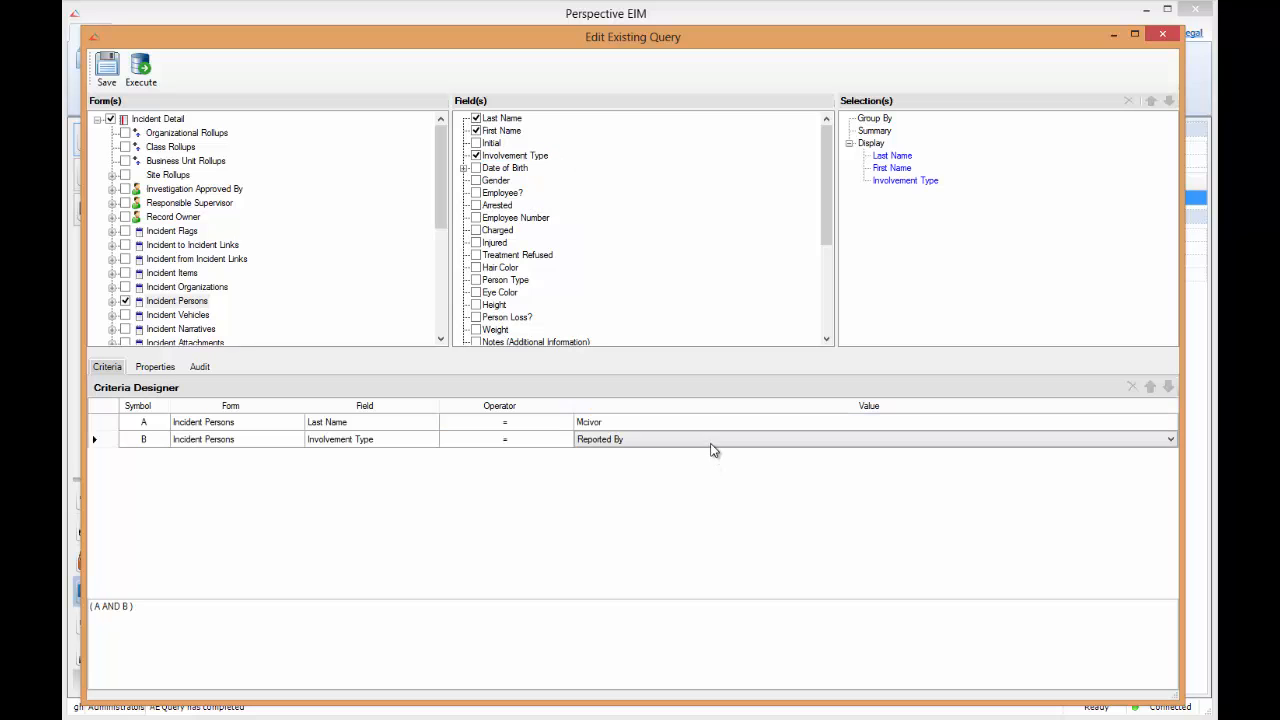
left_click(711, 444)
left_click(708, 485)
left_click(160, 88)
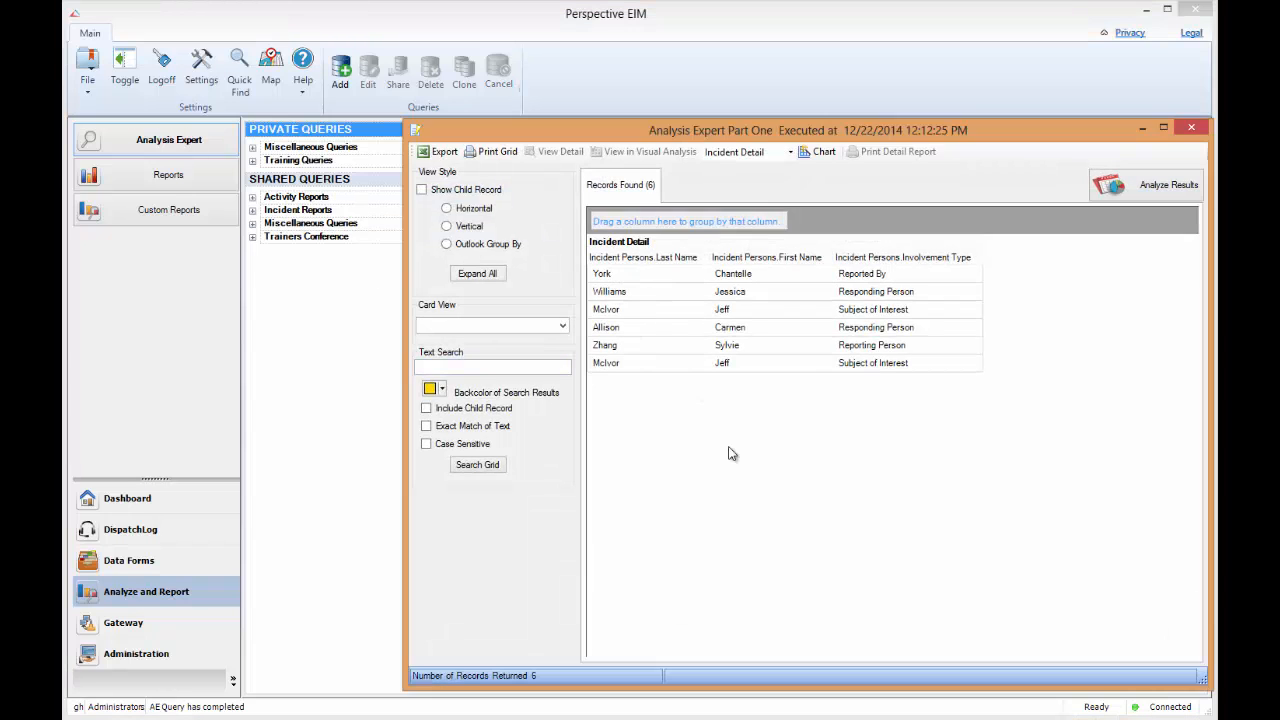
Reposition the results window and examine the two Subject of Interest rows in the returned records.
left_click_drag(741, 137, 557, 101)
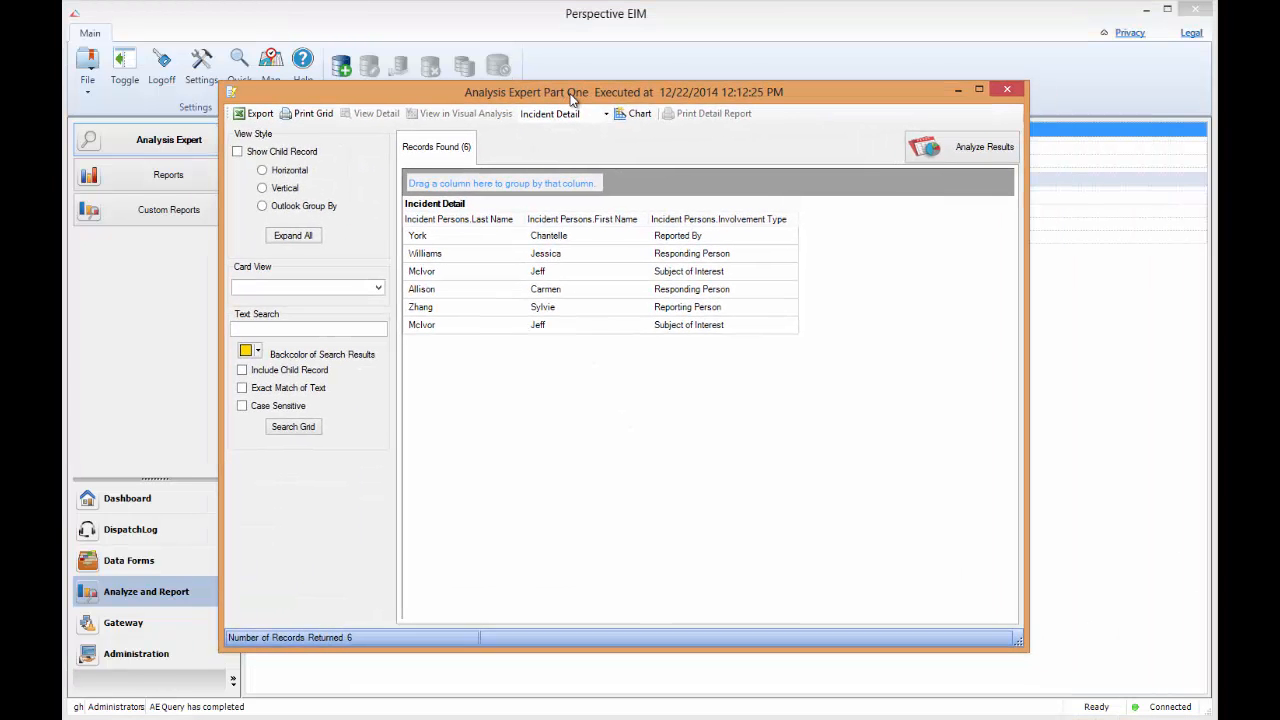
left_click(465, 274)
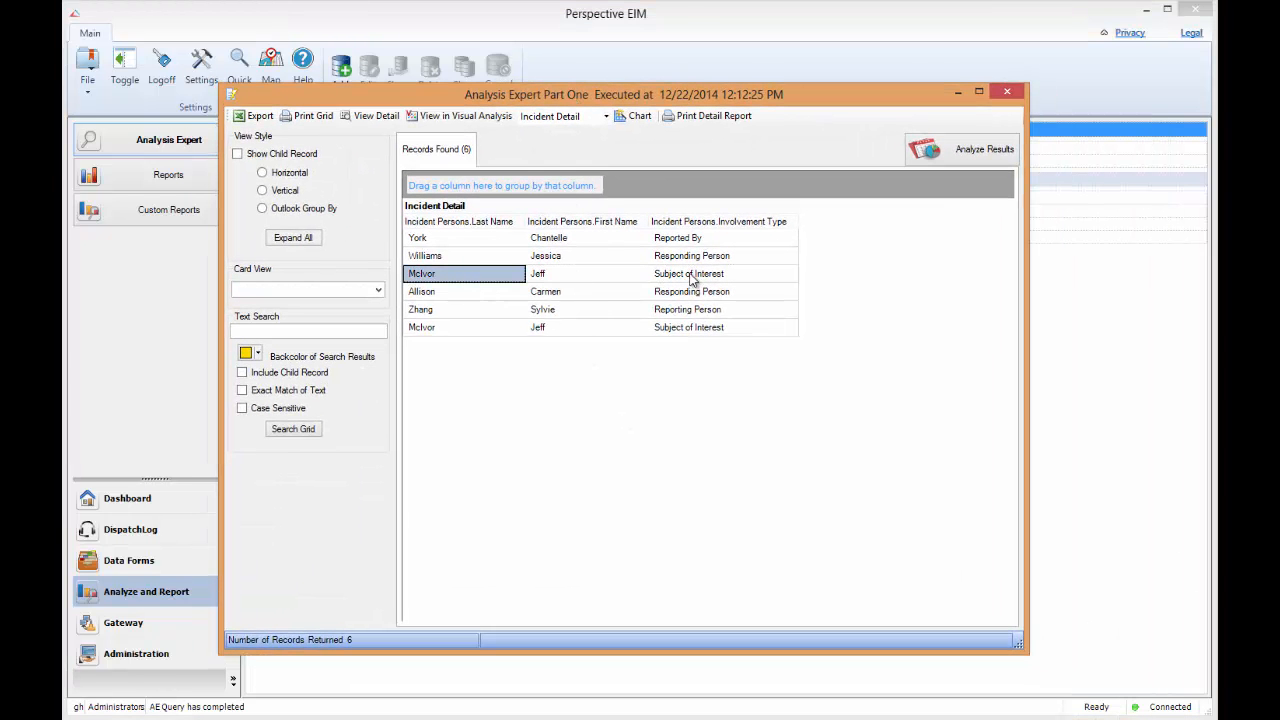
left_click(463, 329)
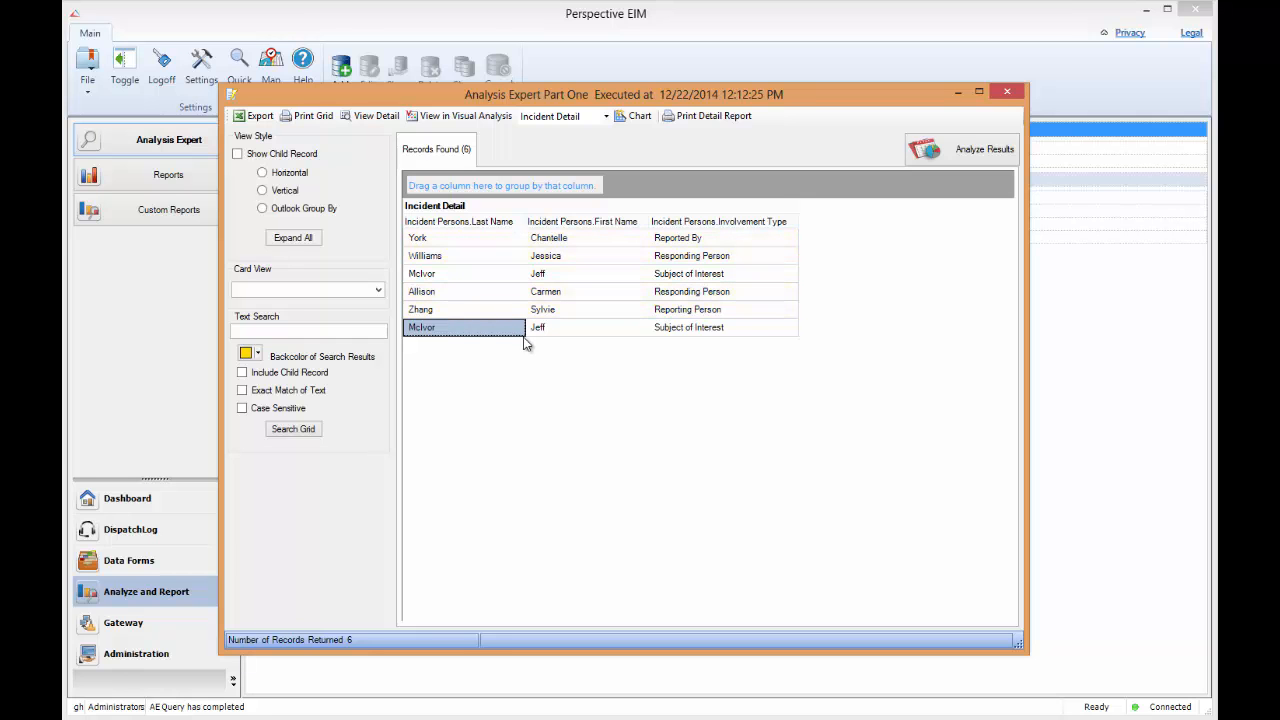
View the last Subject of Interest record's involved persons, close it, and compare them with the other rows in the results grid.
left_click(374, 119)
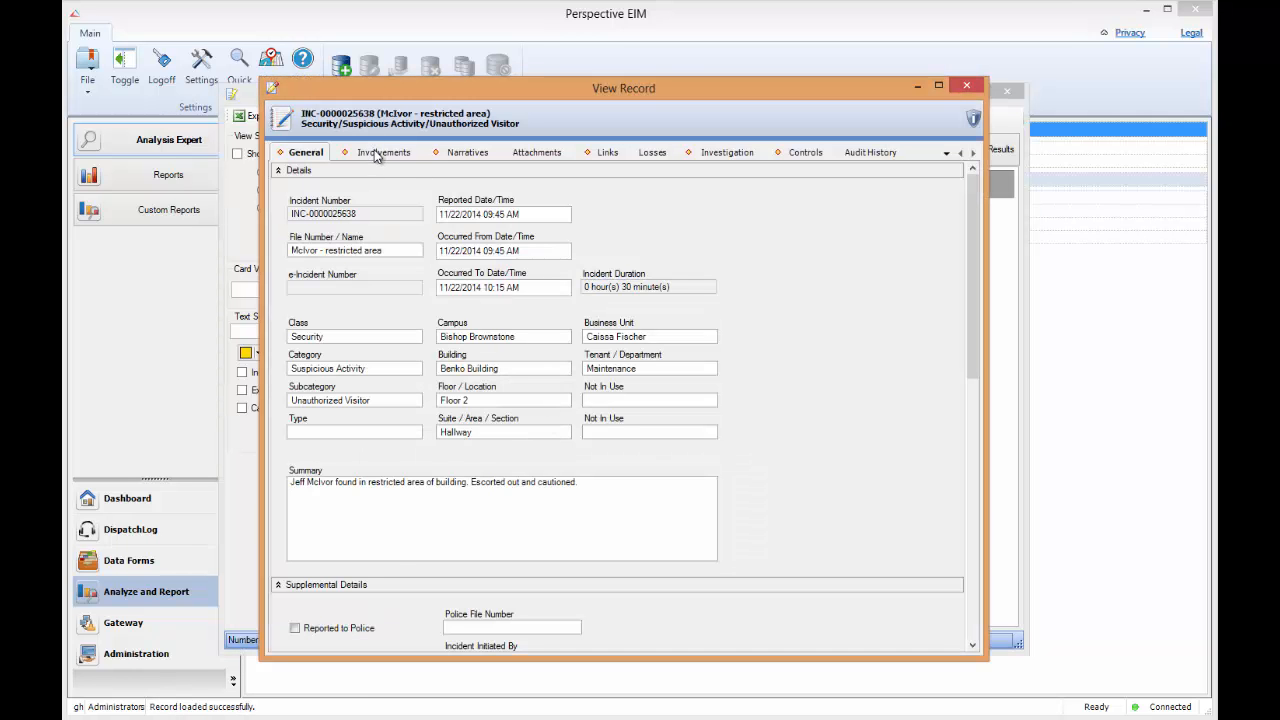
left_click(380, 154)
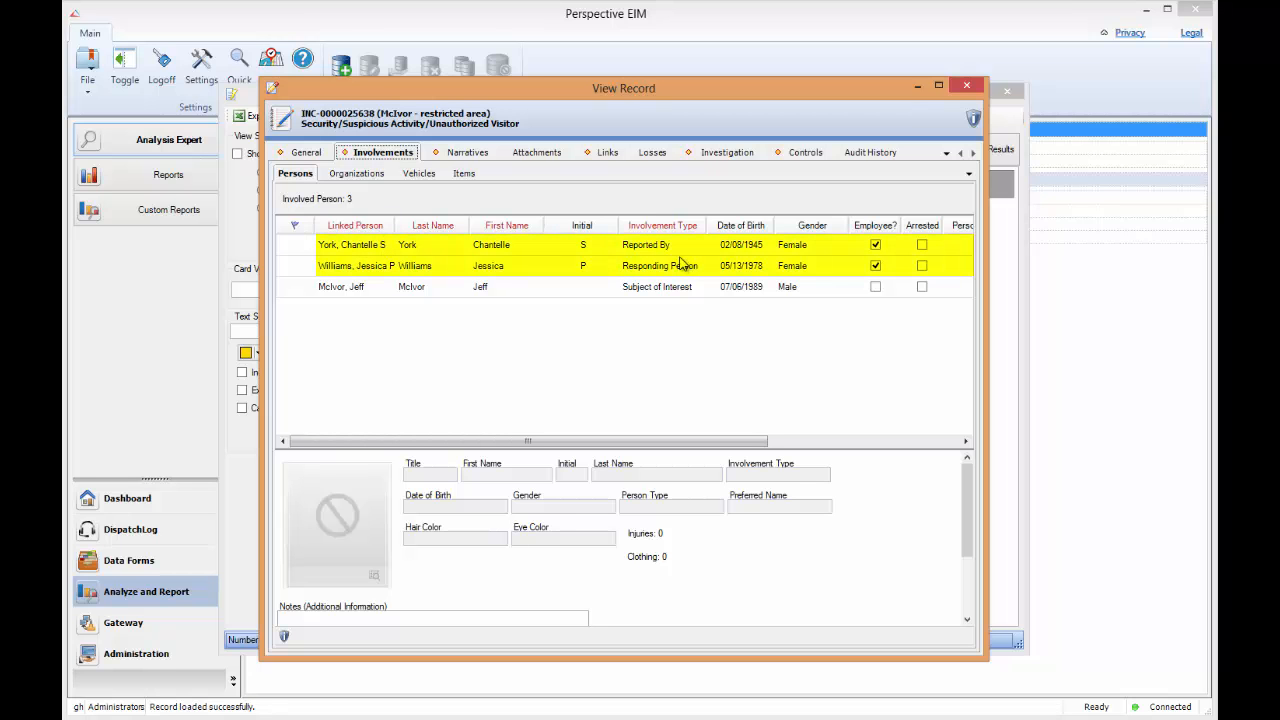
left_click(975, 91)
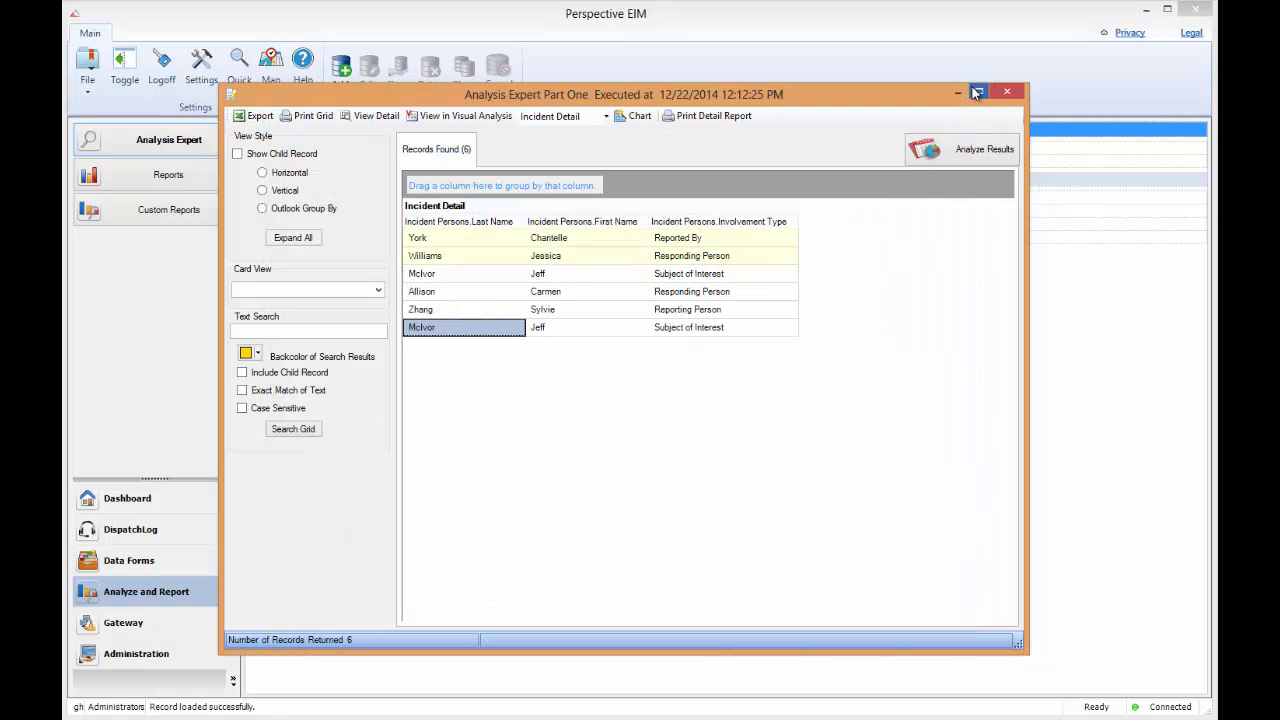
left_click(495, 240)
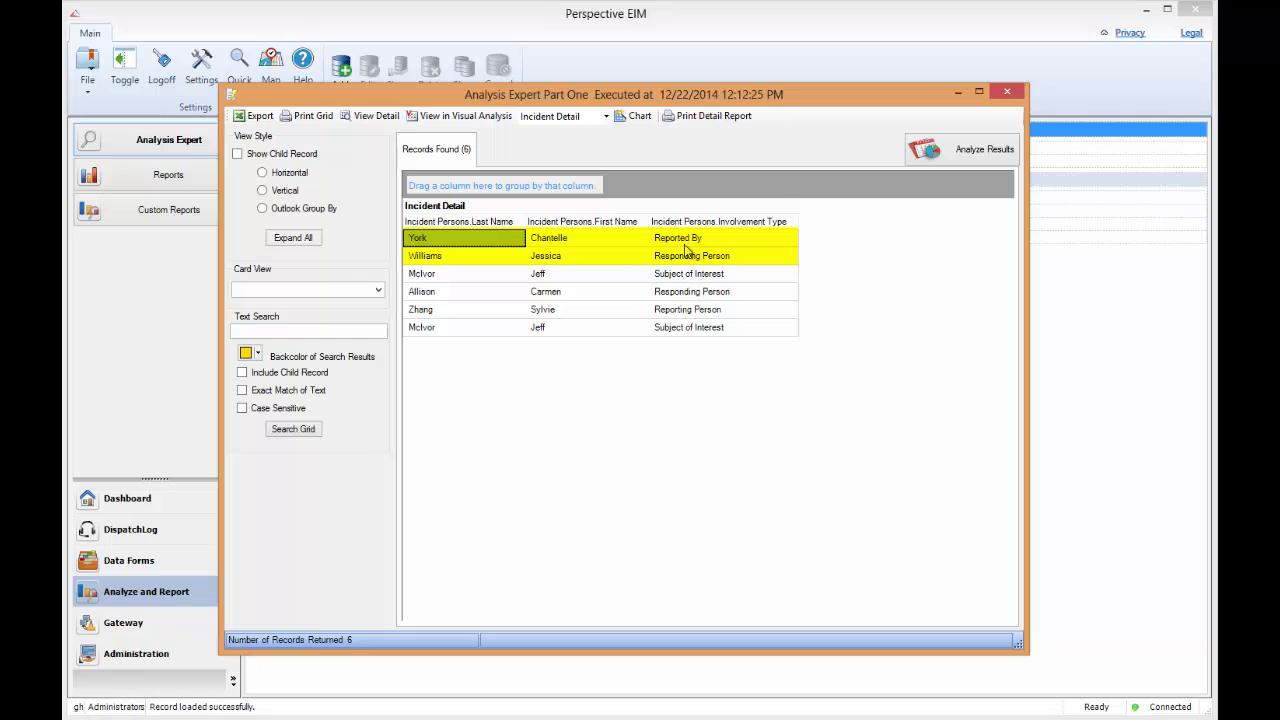
left_click(642, 257)
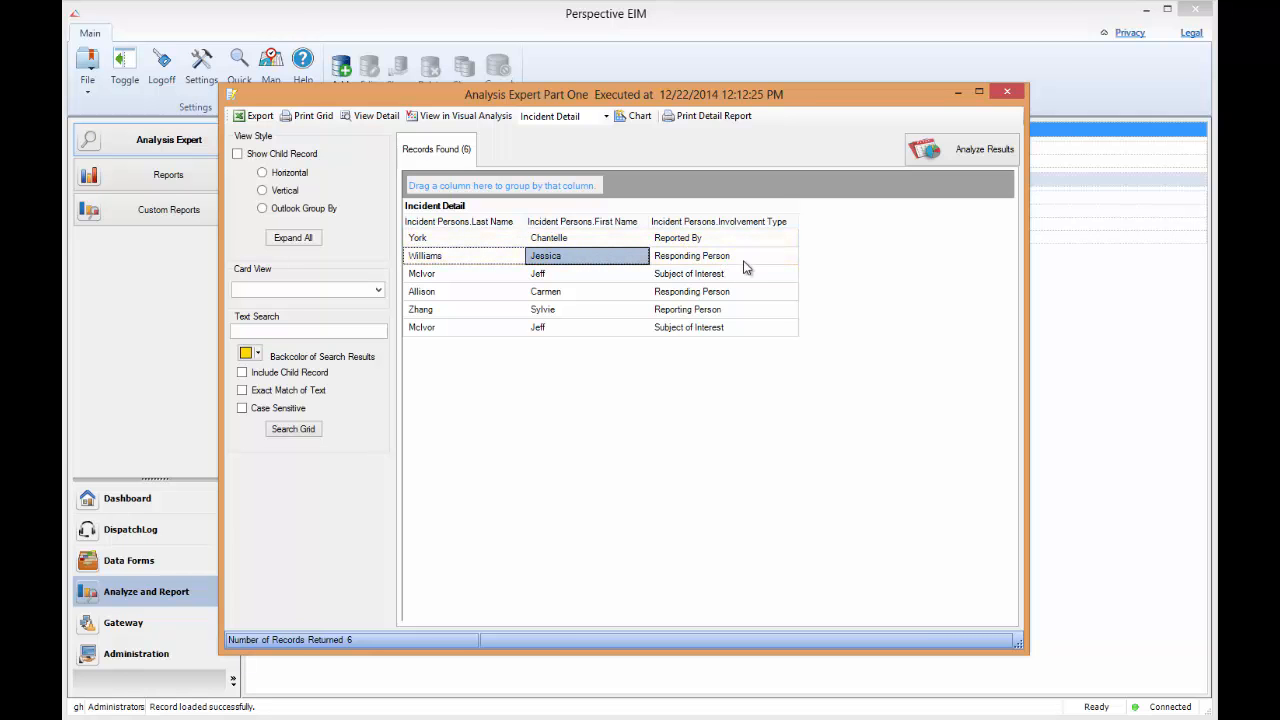
Close the person results and reopen Analysis Expert Part One from the private Training Queries for editing.
left_click(1007, 91)
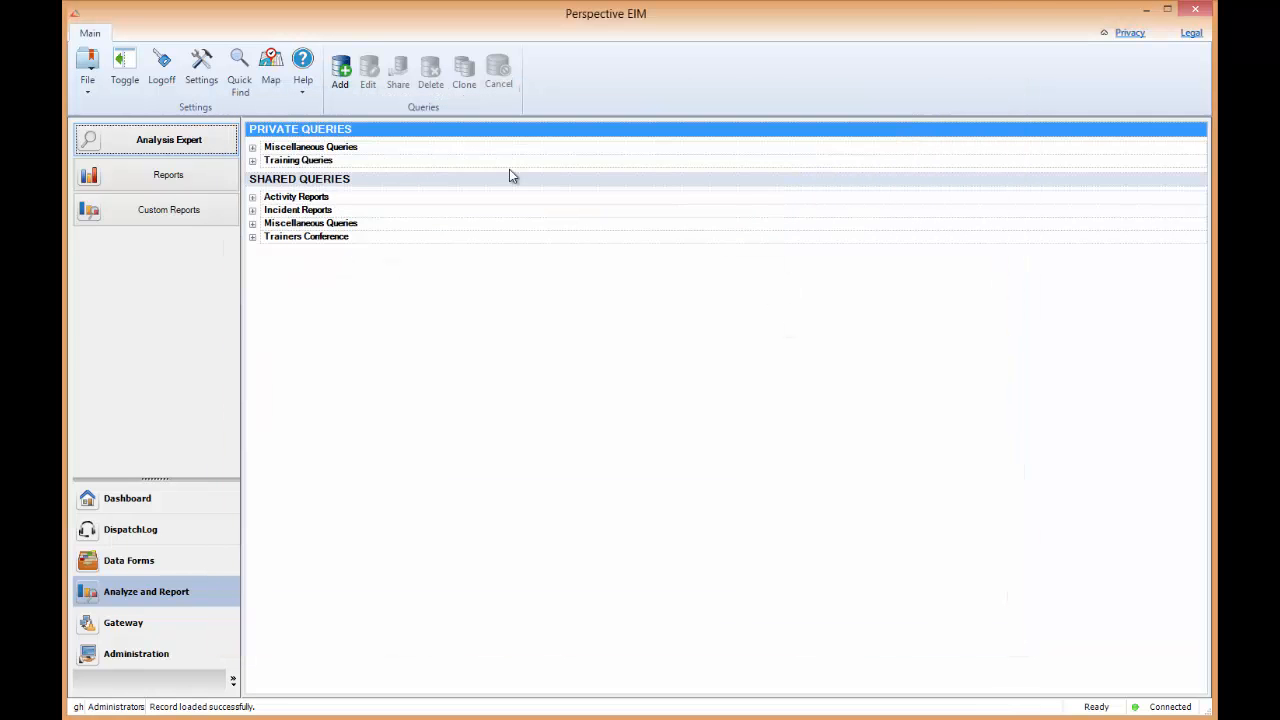
left_click(252, 160)
left_click(320, 196)
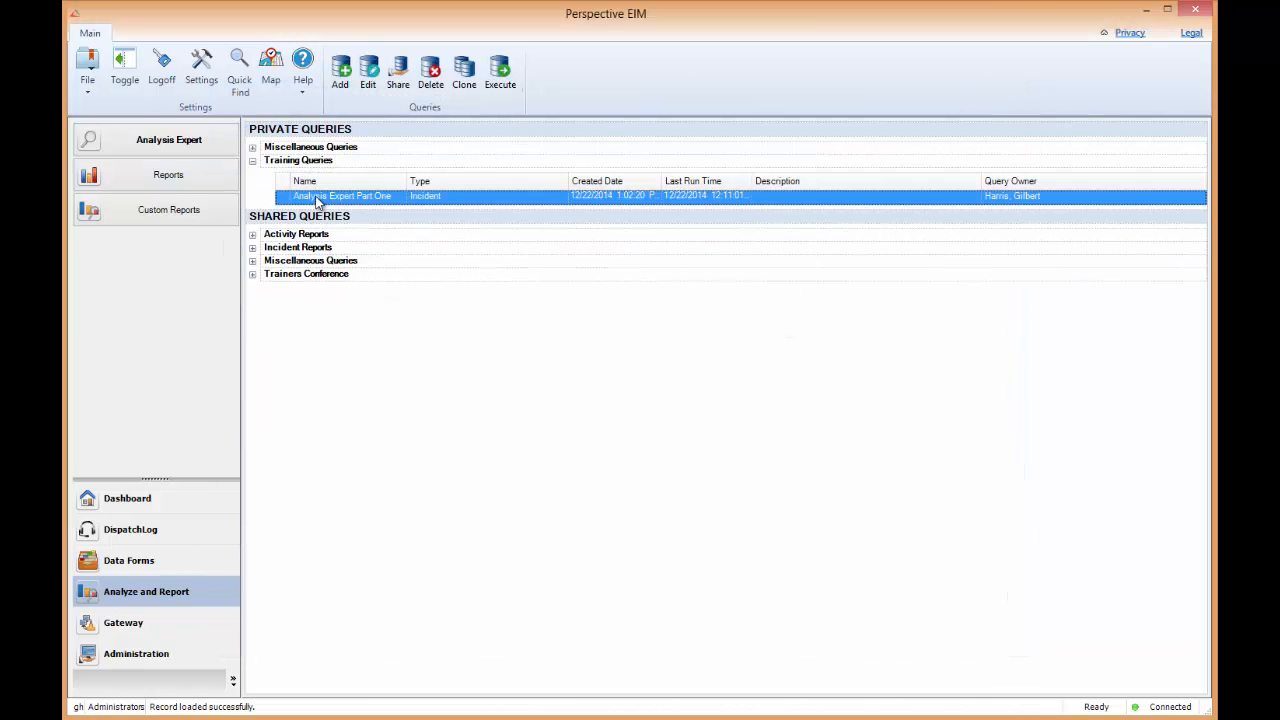
left_click(379, 86)
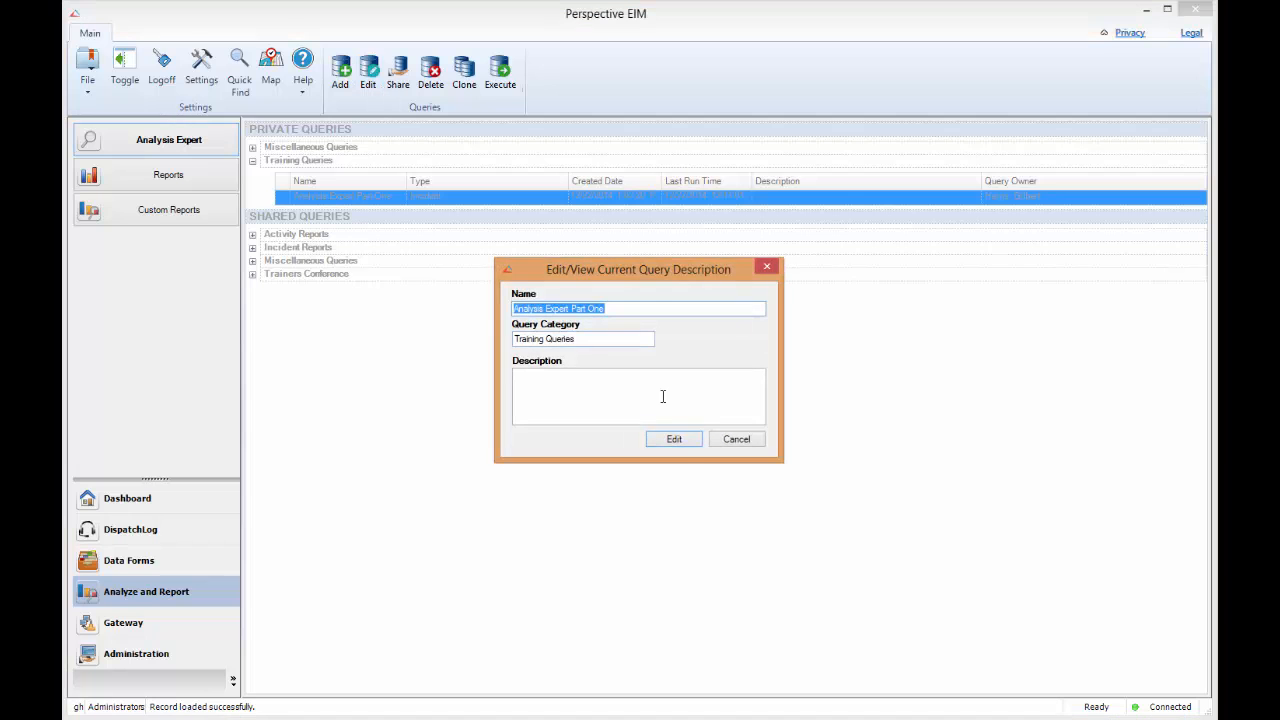
left_click(674, 443)
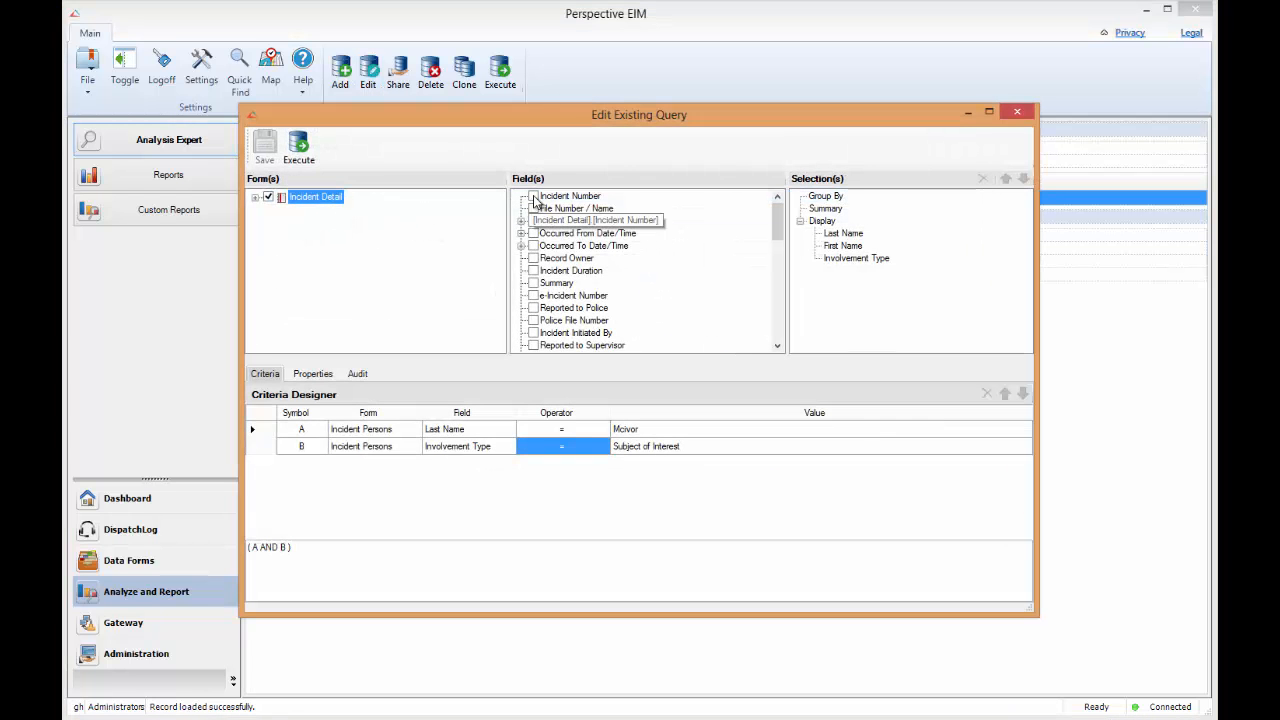
Replace the Last Name, First Name and Involvement Type display fields with Incident Number, execute the query, and reposition the results window.
left_click(533, 197)
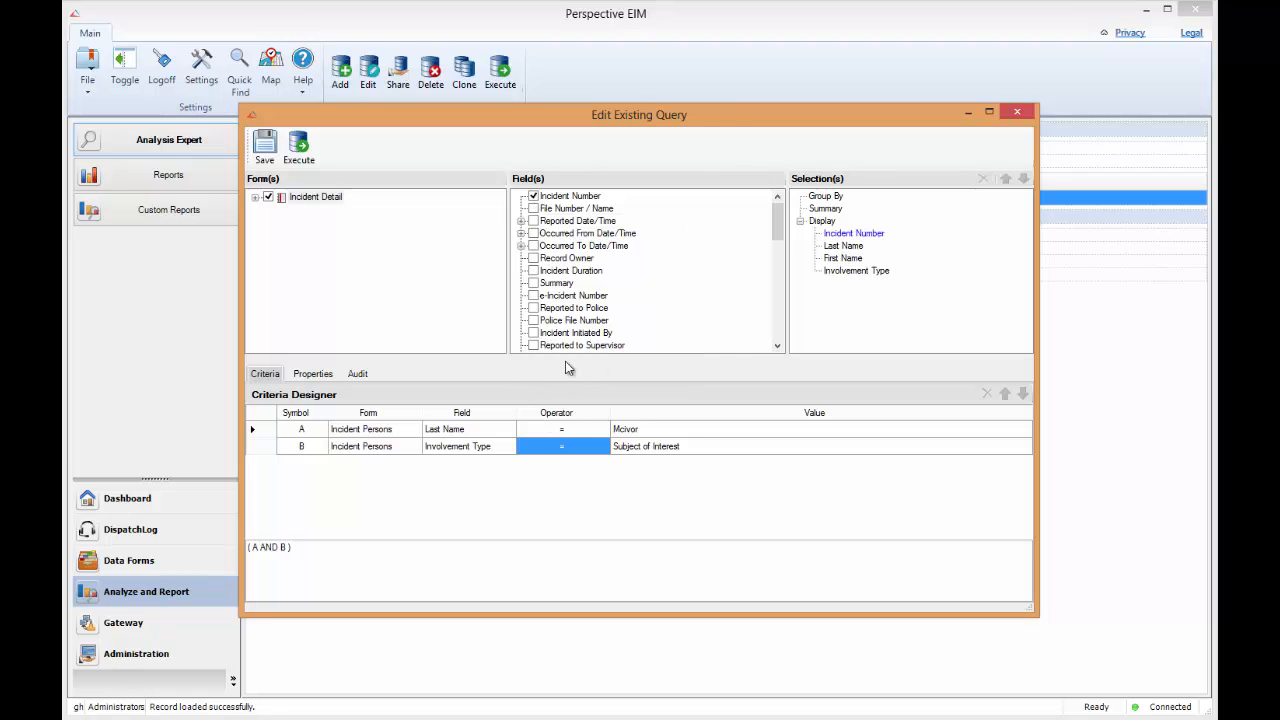
left_click(856, 248)
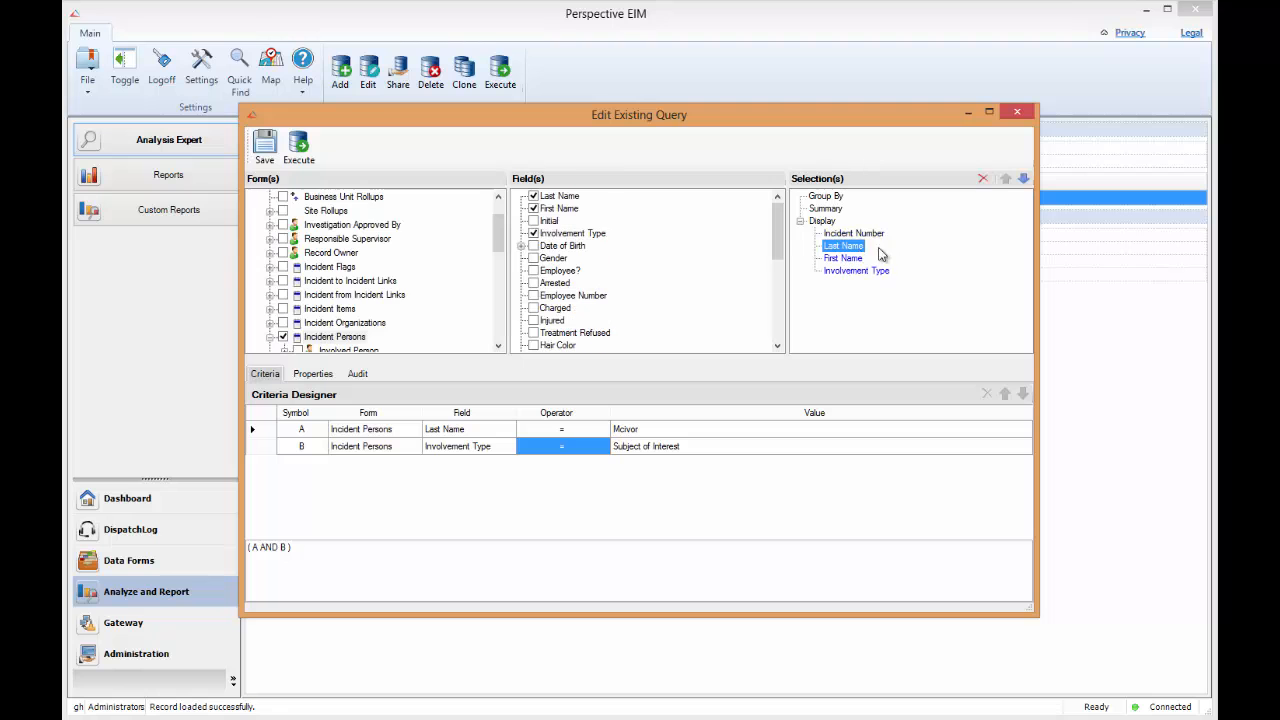
left_click(984, 179)
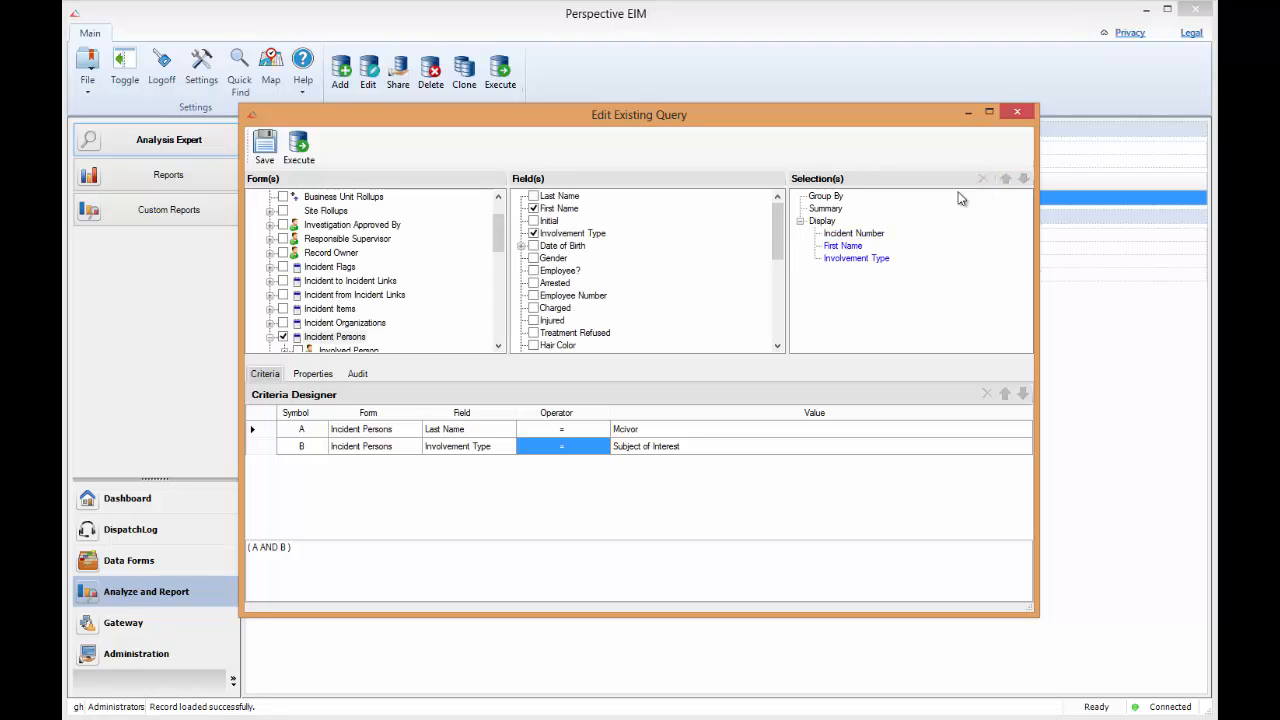
left_click(843, 246)
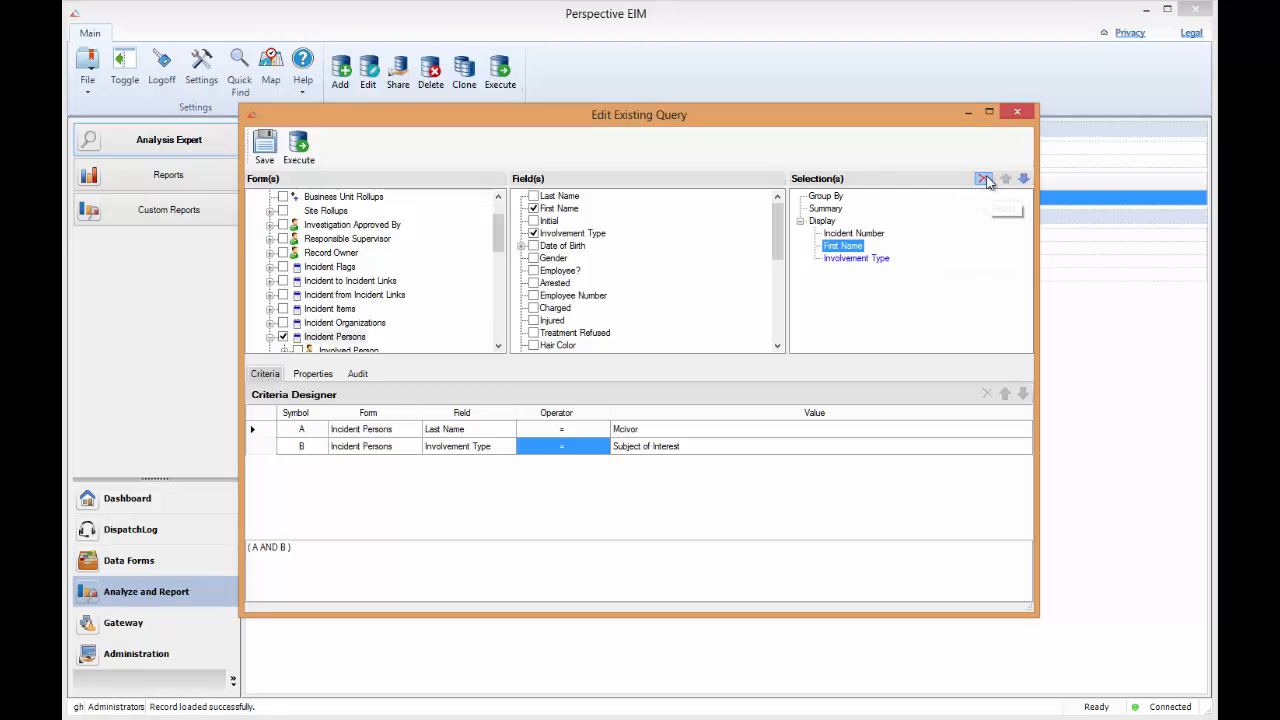
left_click(983, 180)
left_click(880, 247)
left_click(985, 180)
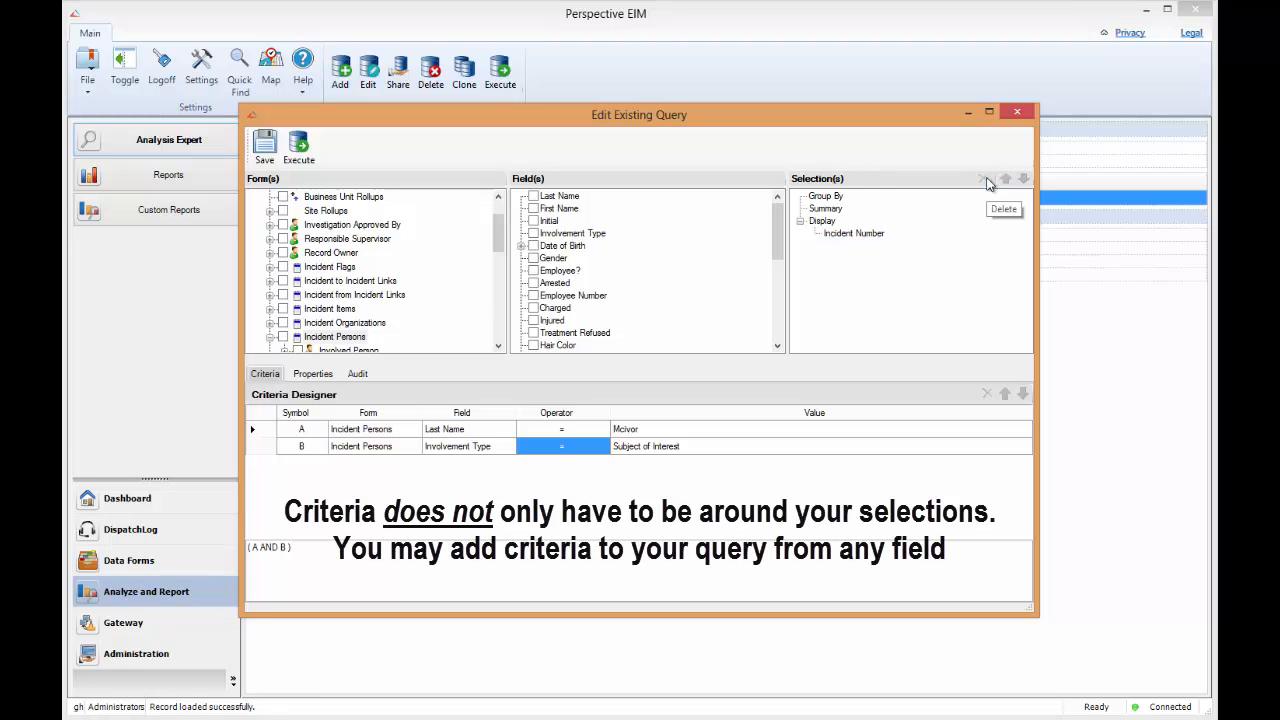
left_click(305, 158)
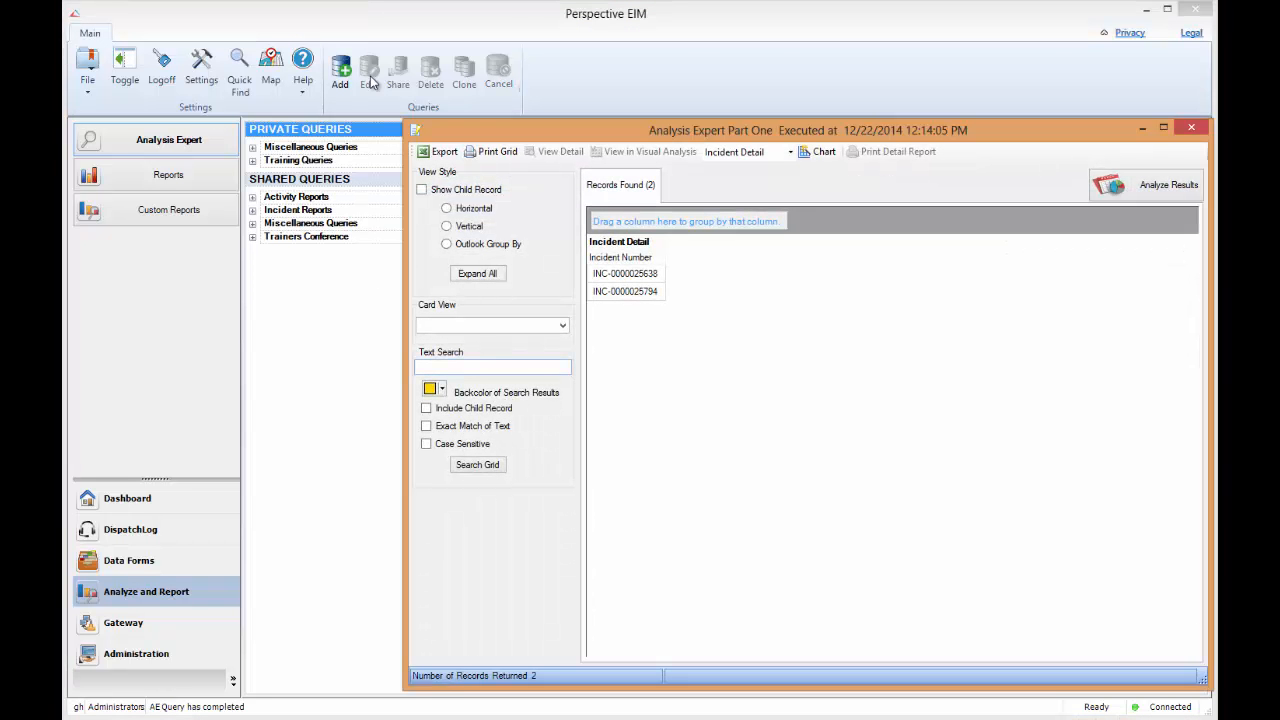
left_click_drag(671, 132, 528, 100)
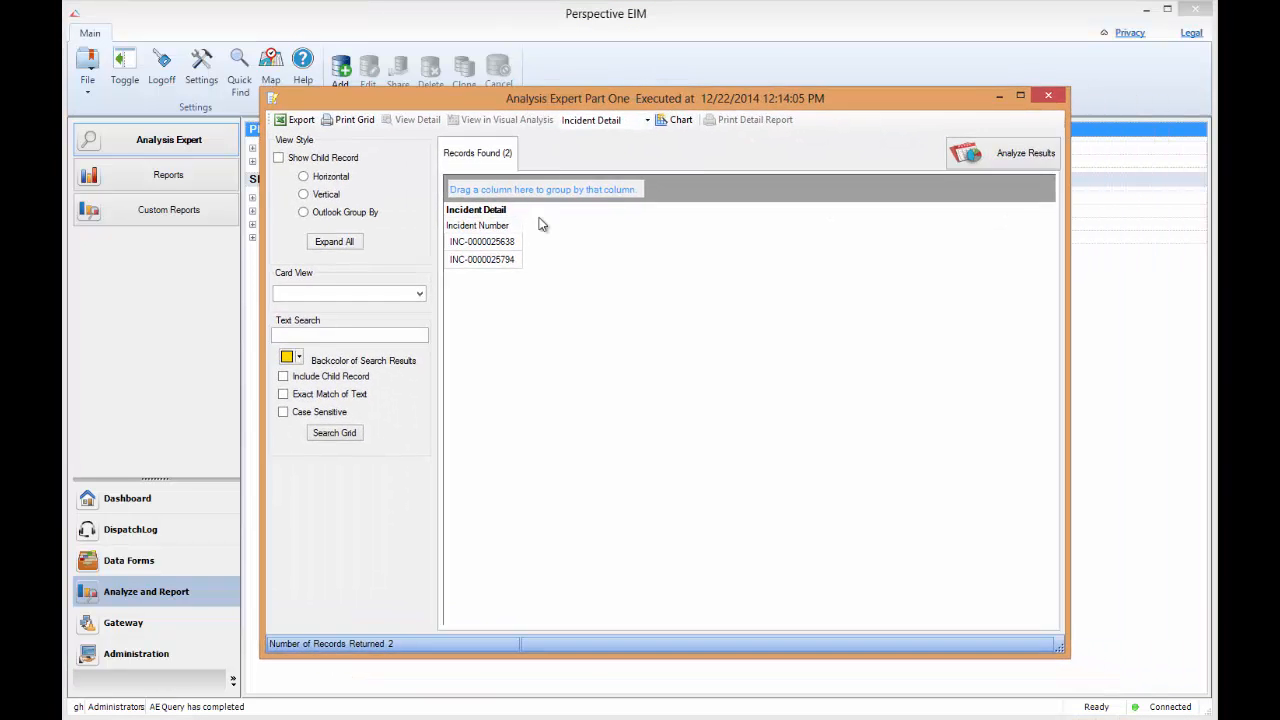
View the first returned incident's detail record, examine the involved person listed as Subject of Interest, and close the record.
left_click(515, 243)
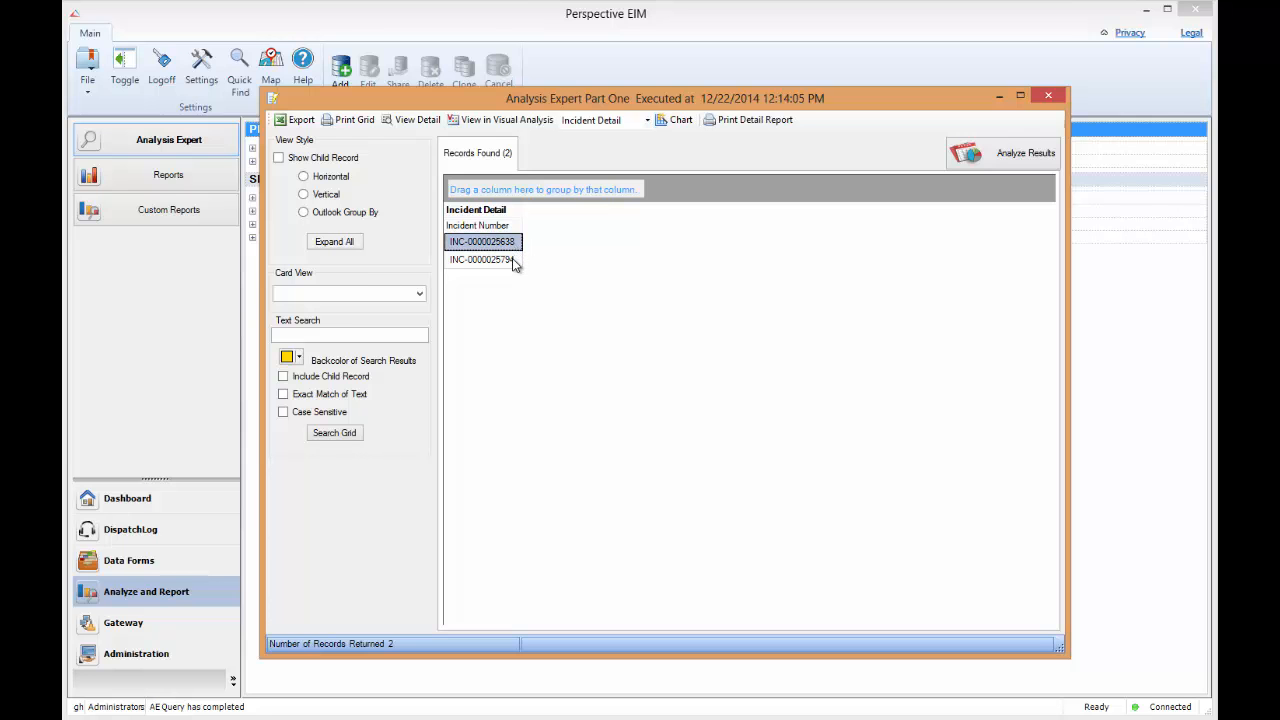
left_click(386, 121)
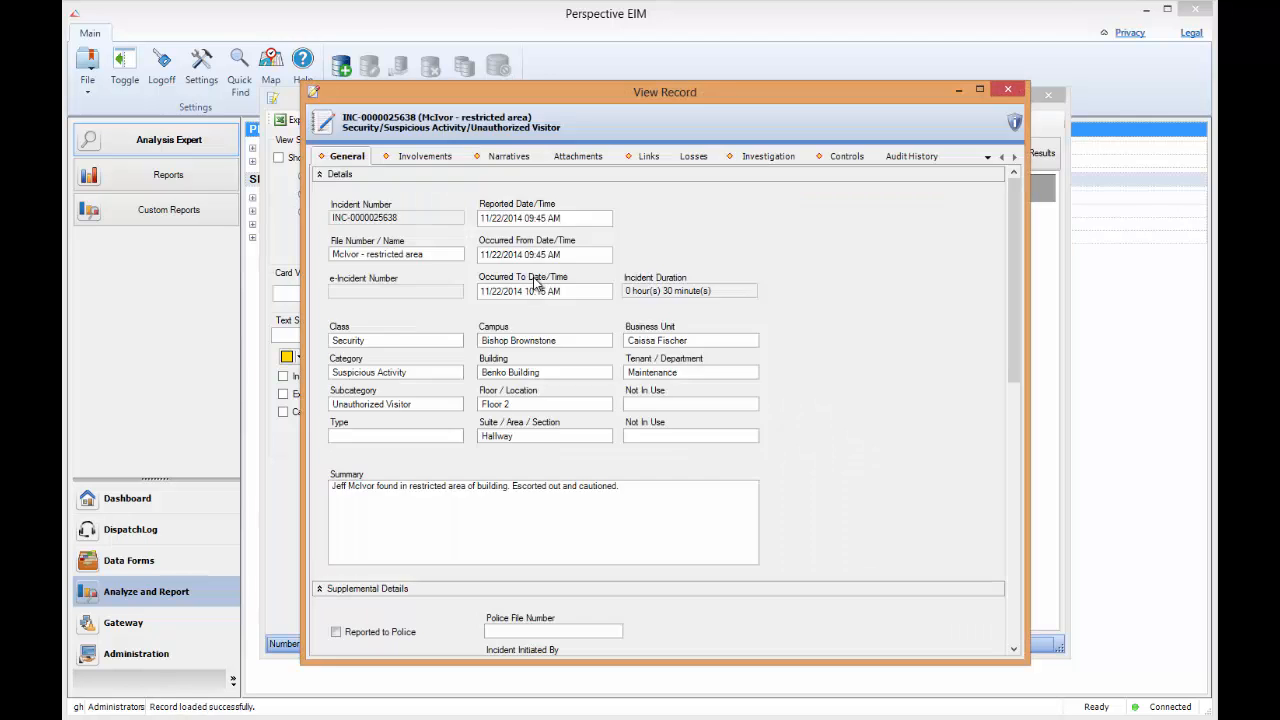
left_click(450, 160)
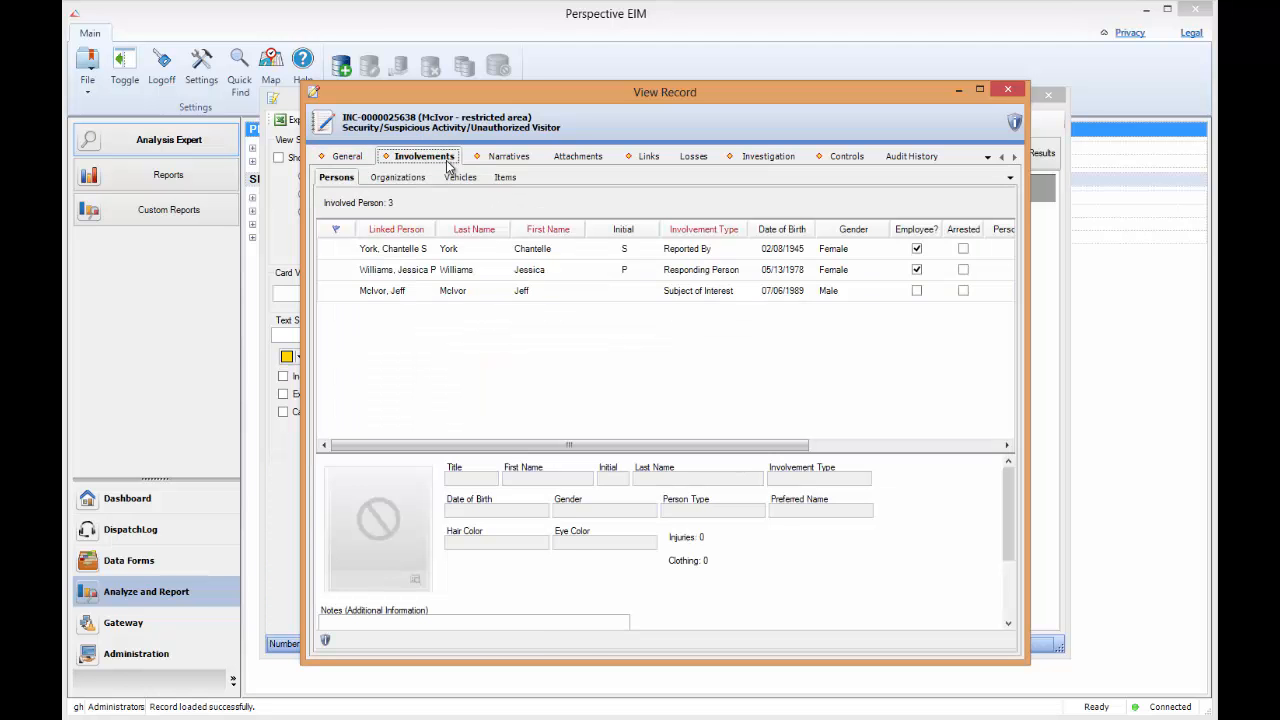
left_click(420, 290)
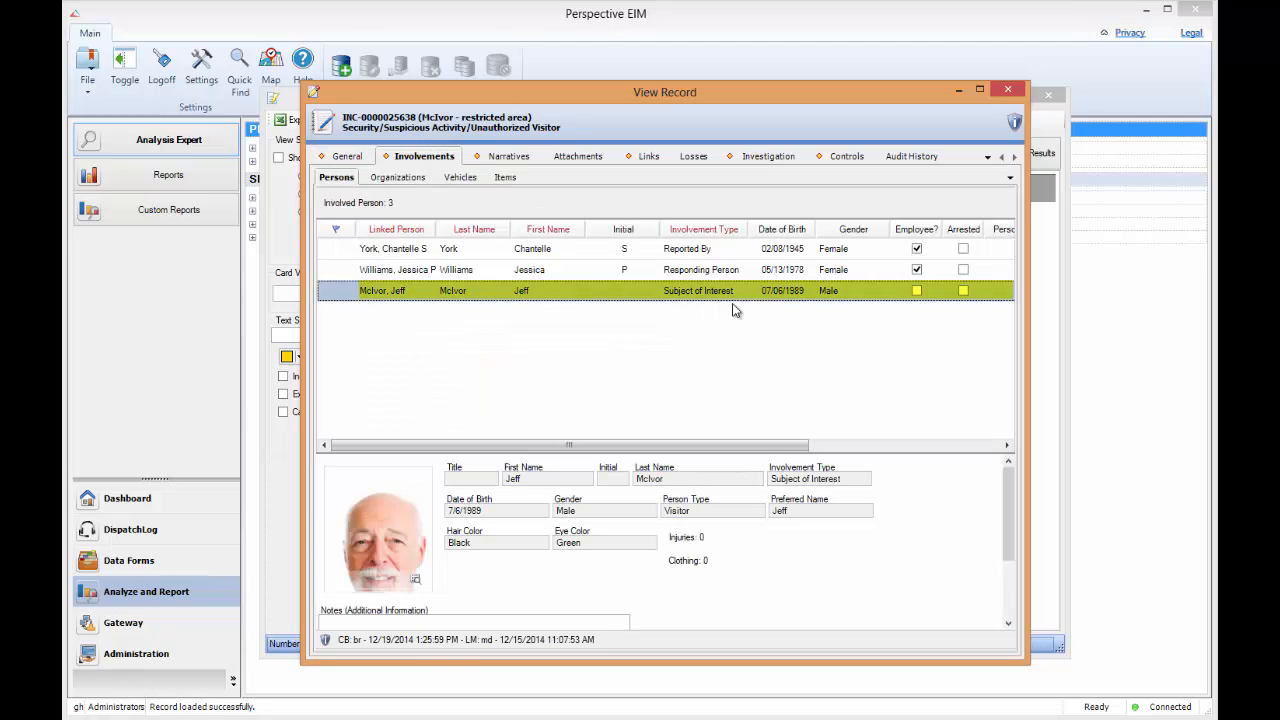
left_click(1007, 92)
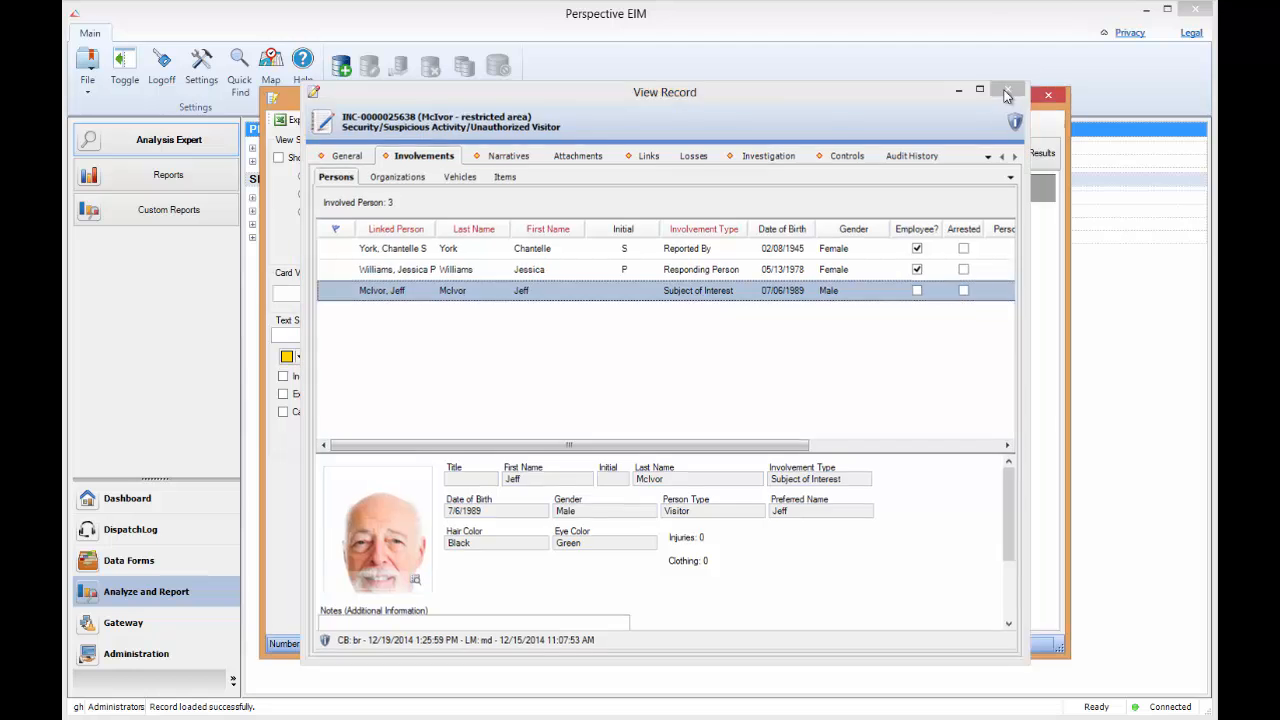
Close the incident results and reopen Analysis Expert Part One from the private Training Queries for editing.
left_click(1048, 98)
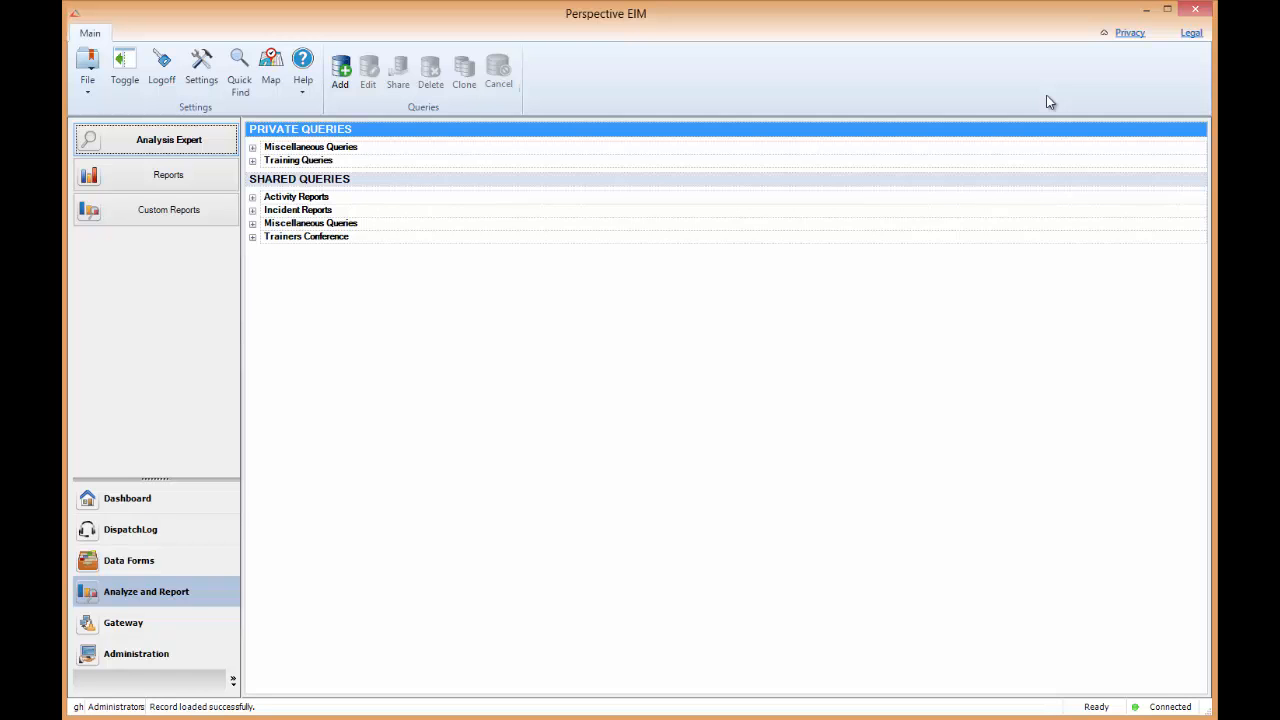
left_click(253, 161)
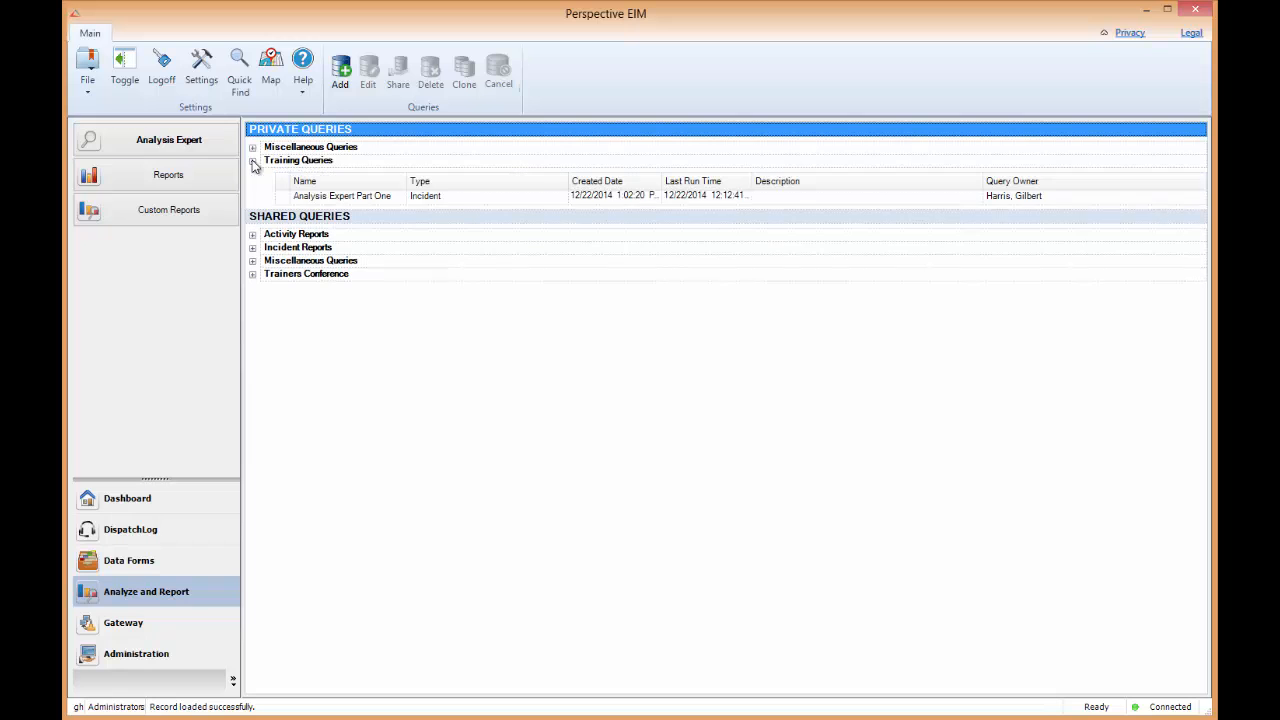
left_click(313, 194)
left_click(369, 80)
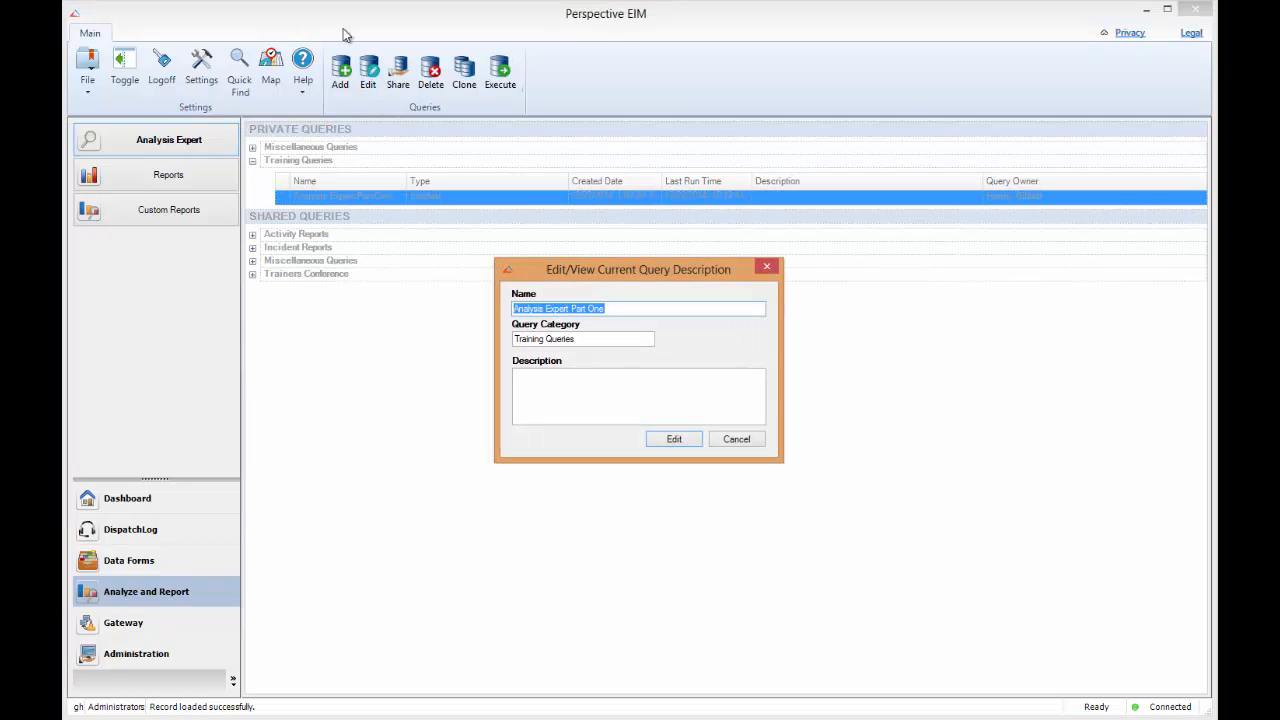
left_click(689, 443)
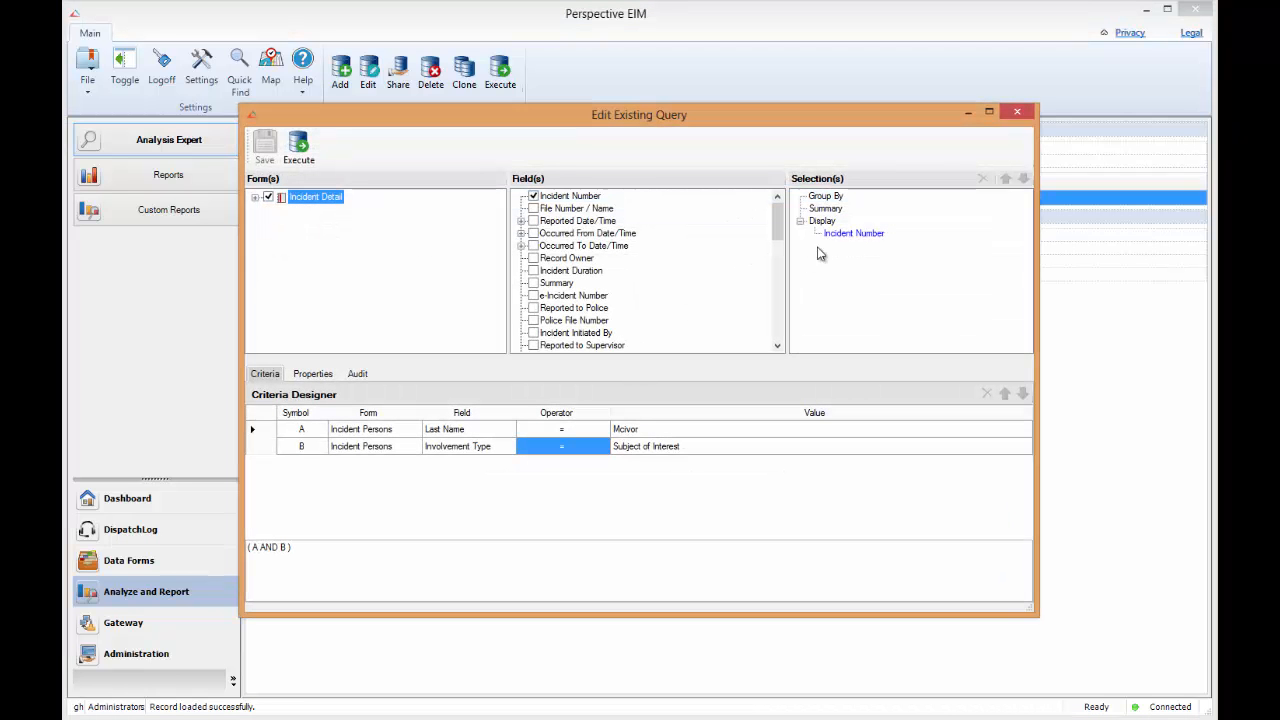
Add Last Name, First Name and Involvement Type from the Incident Persons form to the display fields.
left_click(255, 197)
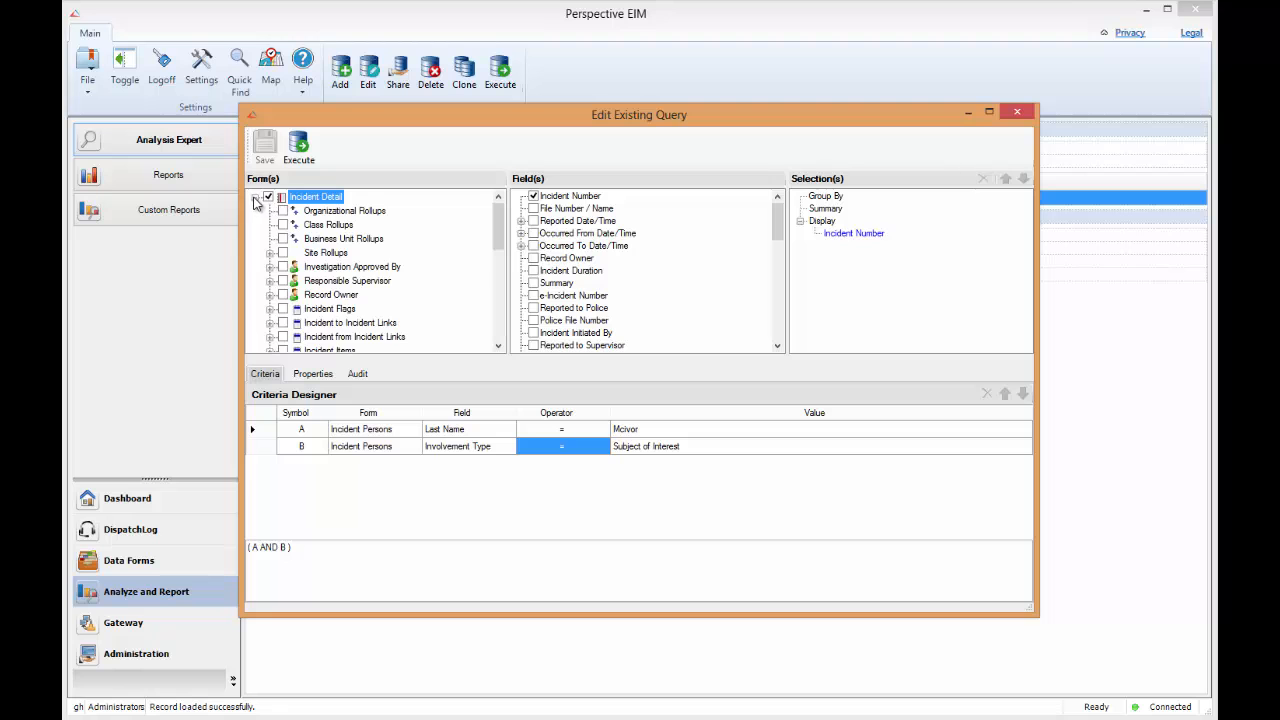
left_click_drag(494, 242, 494, 264)
left_click(335, 323)
left_click(533, 197)
left_click(533, 208)
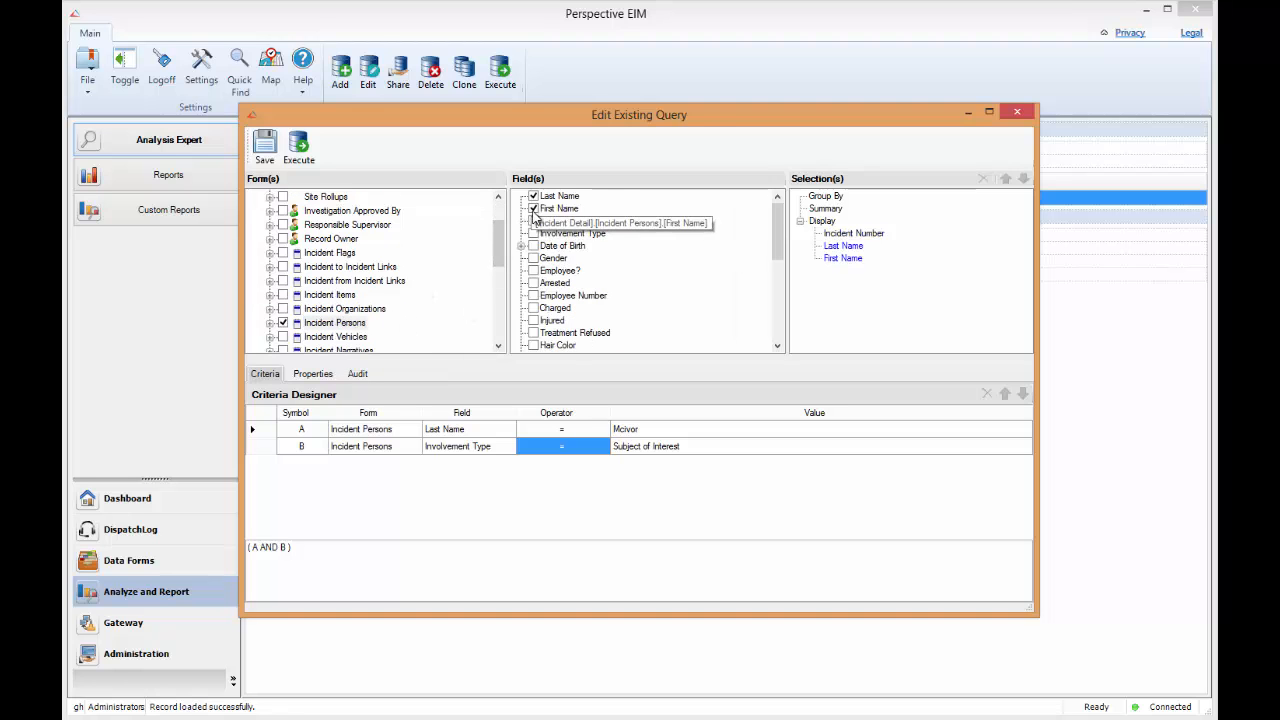
left_click(533, 233)
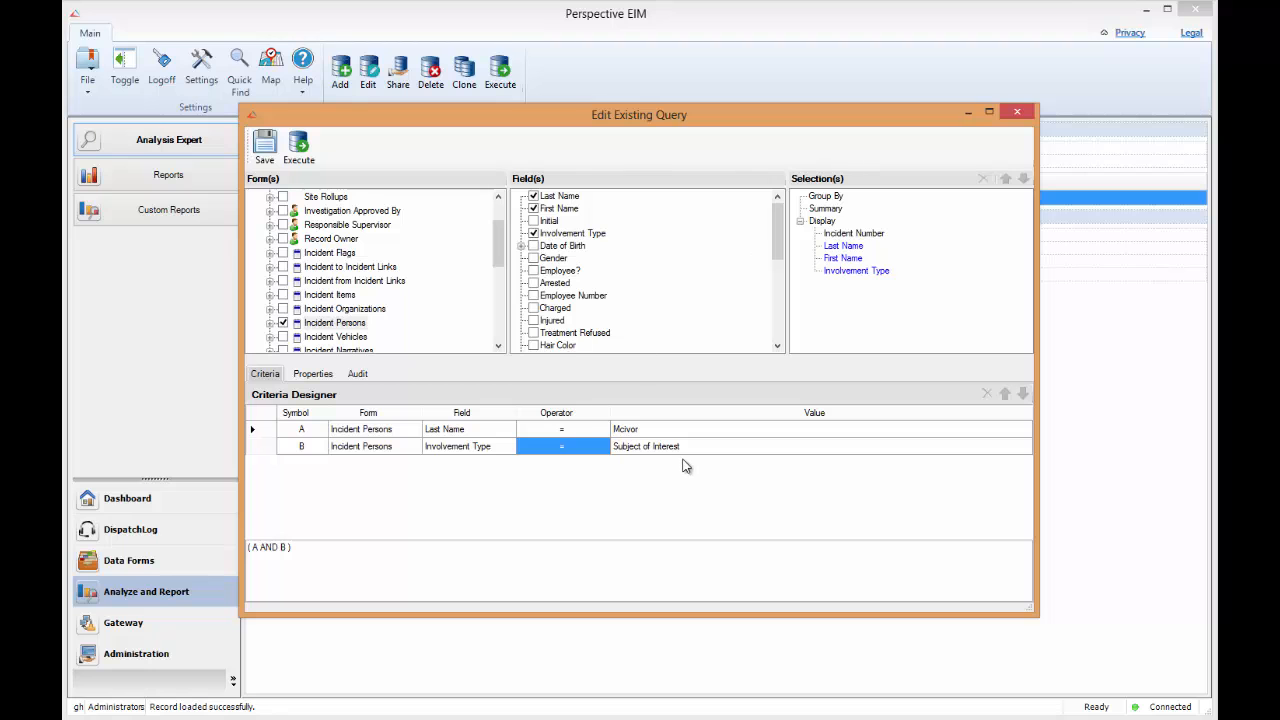
Set the Last Name criterion to the reporting person's last name and Involvement Type to Responding Person, and execute the query.
left_click(643, 428)
type("York")
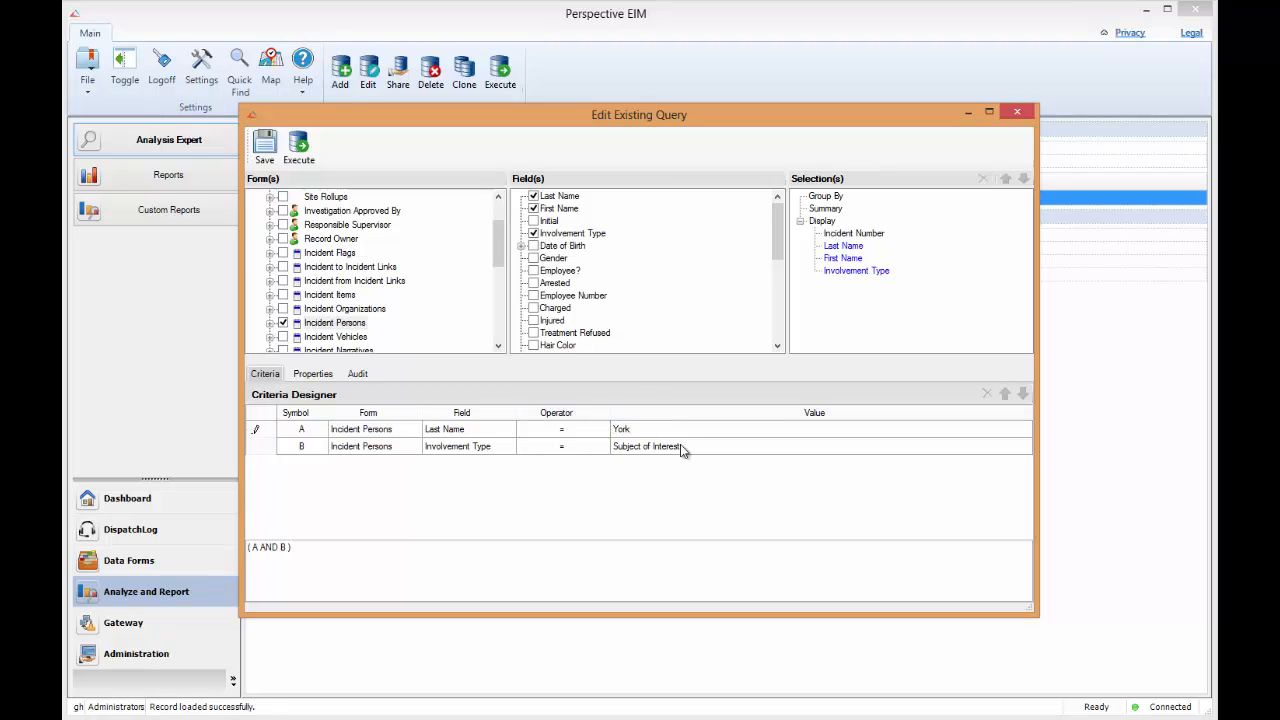
left_click(686, 447)
left_click(688, 449)
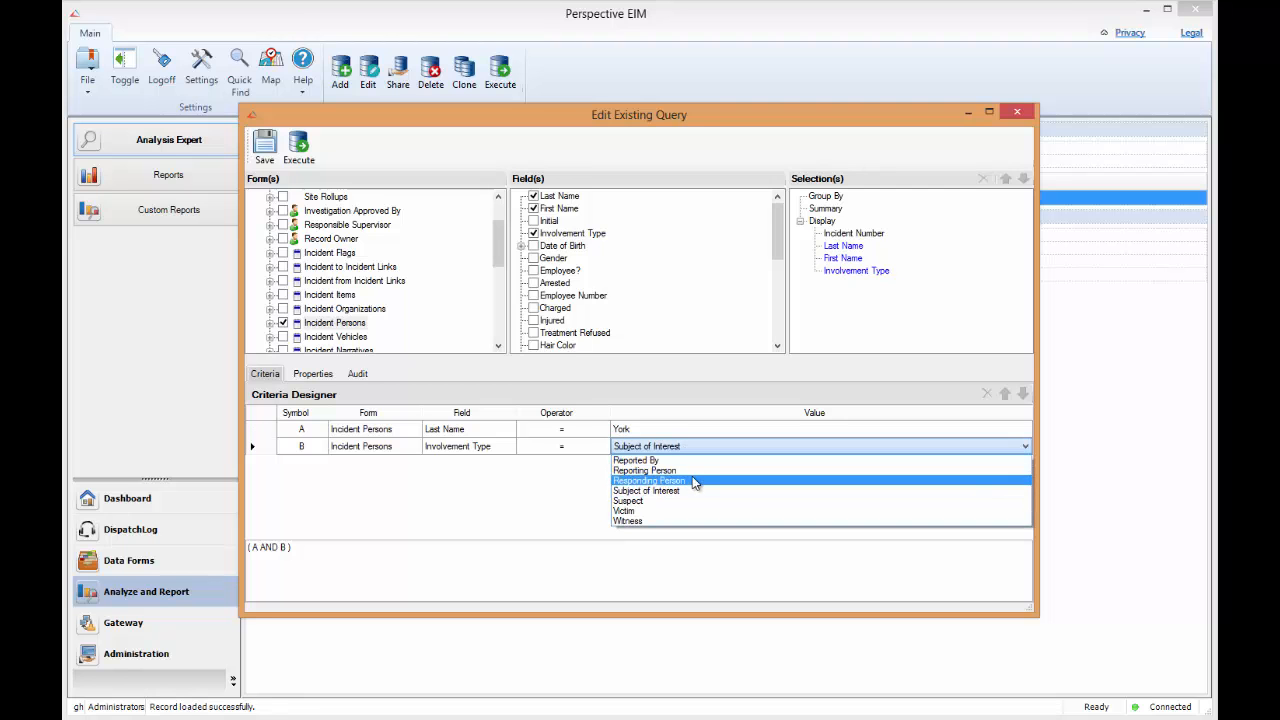
left_click(695, 480)
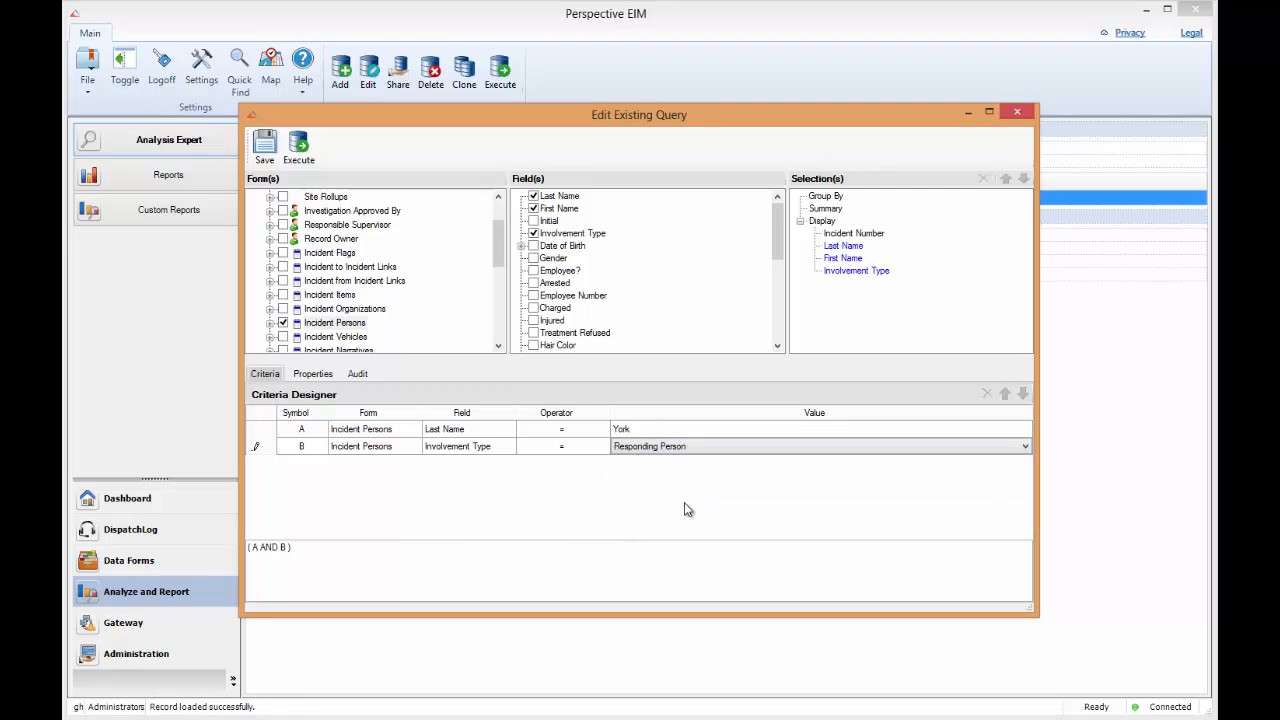
left_click(303, 147)
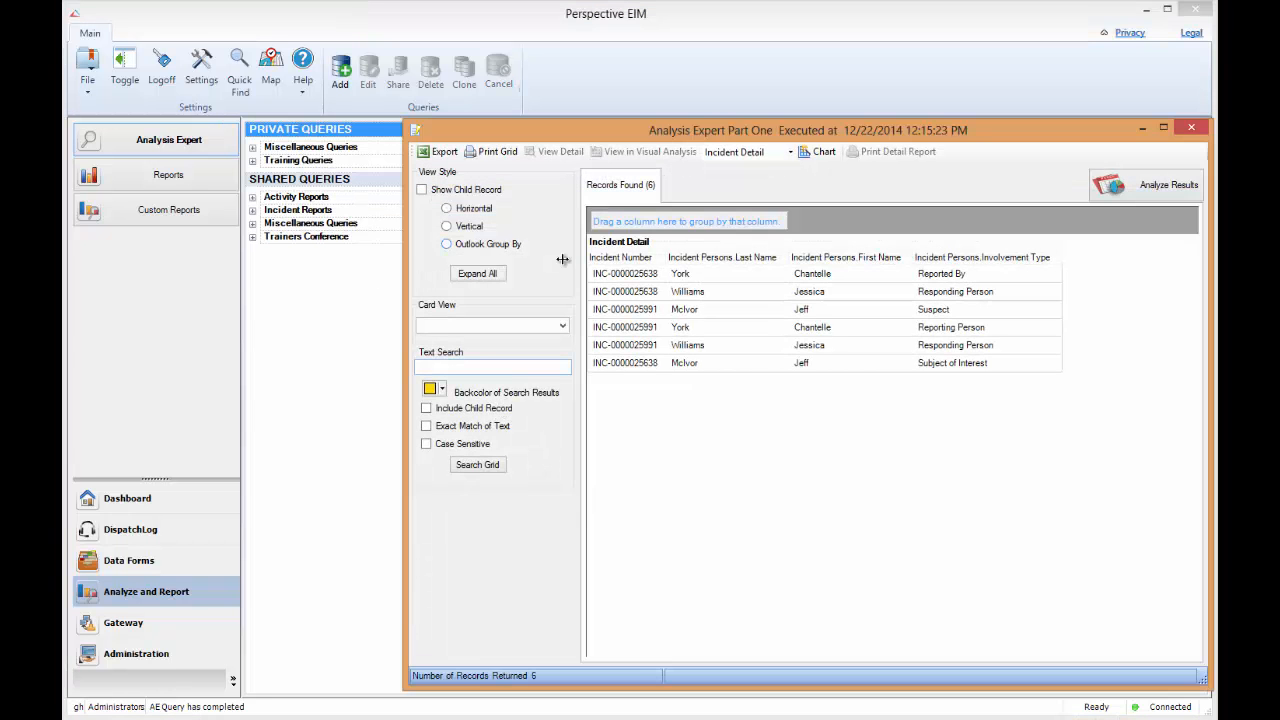
Reposition the results window and compare the involvement types in the two rows matching the last name criterion.
left_click_drag(577, 122, 424, 74)
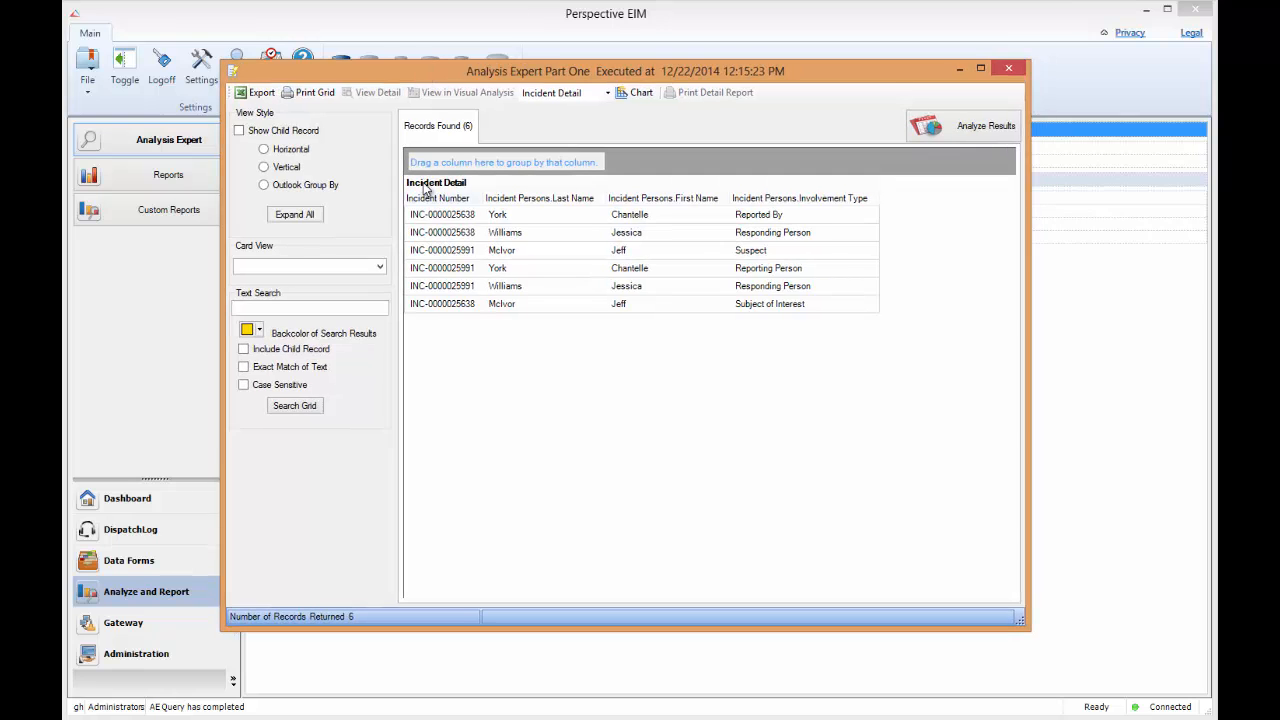
left_click(537, 218)
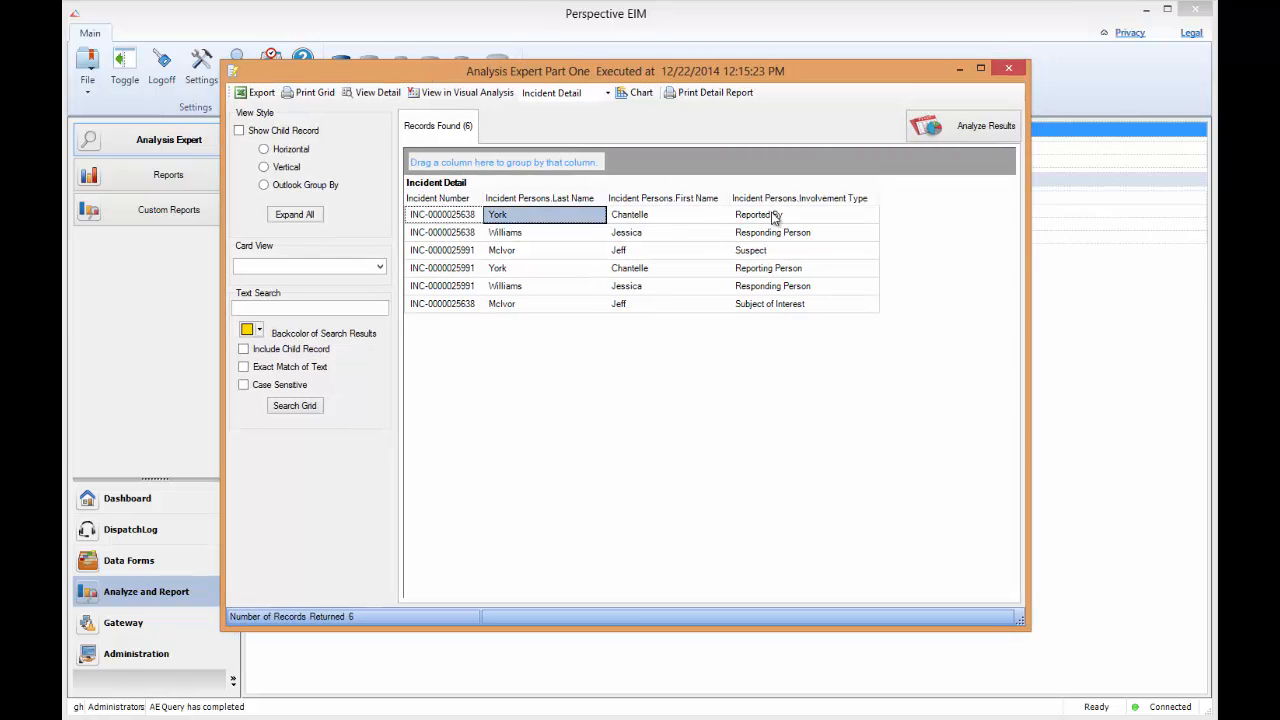
left_click(538, 268)
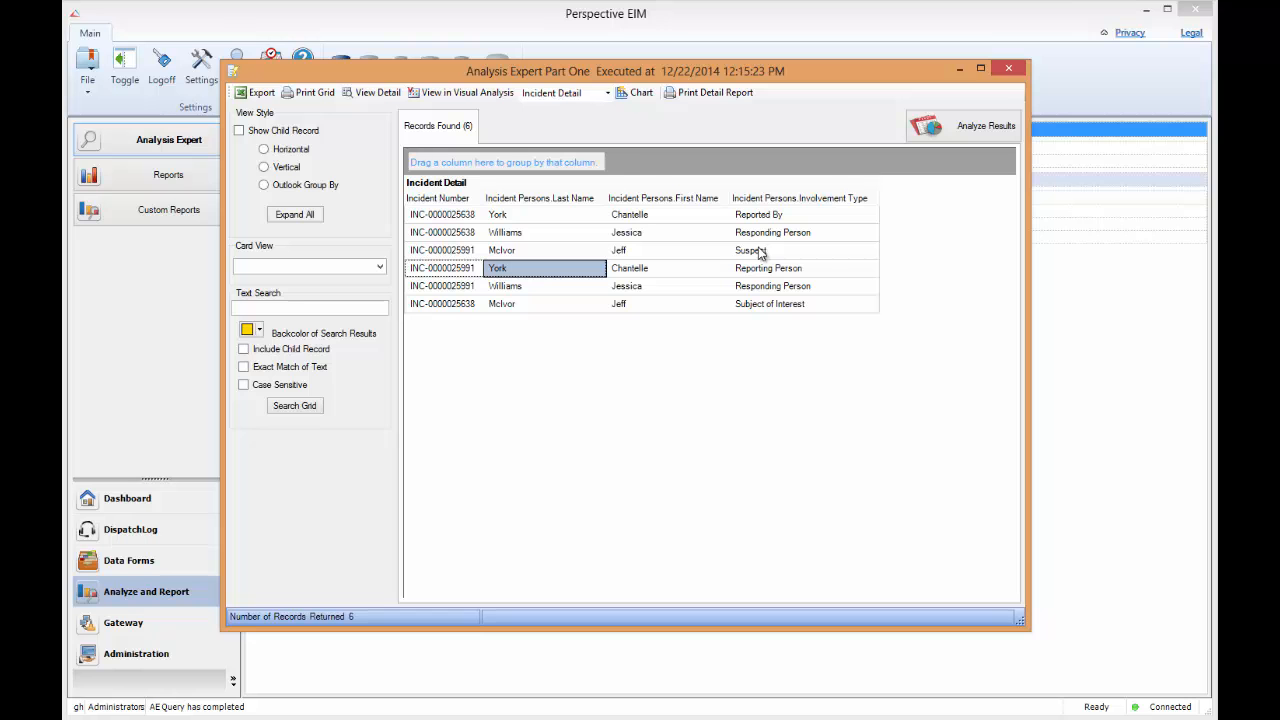
Close the six-row results, reopen Analysis Expert Part One for editing, and enlarge the query window.
left_click(1009, 69)
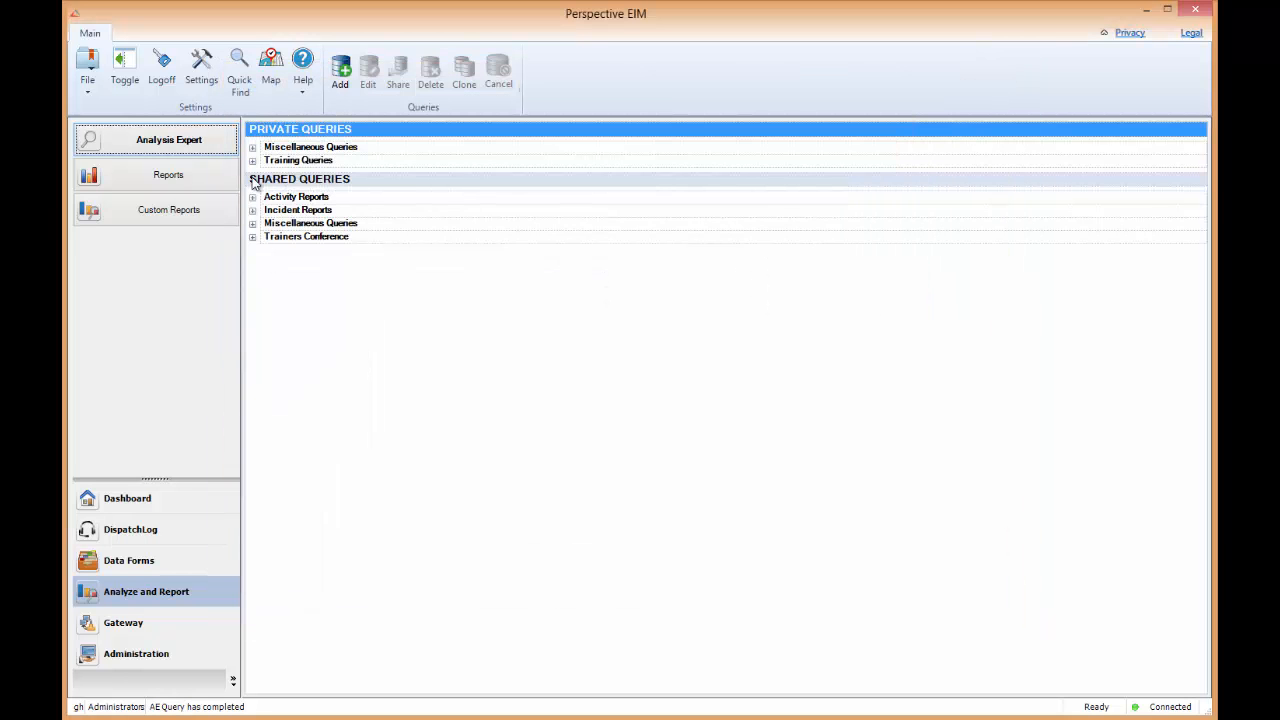
left_click(252, 160)
left_click(308, 195)
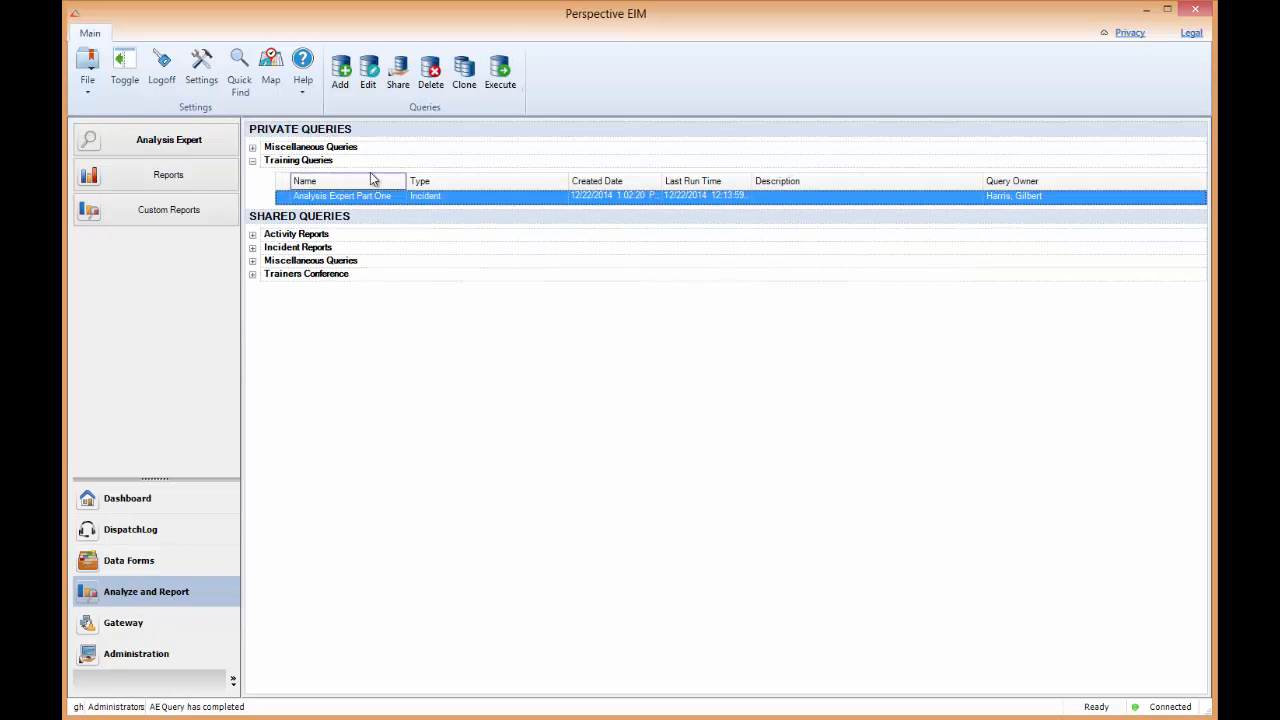
left_click(378, 82)
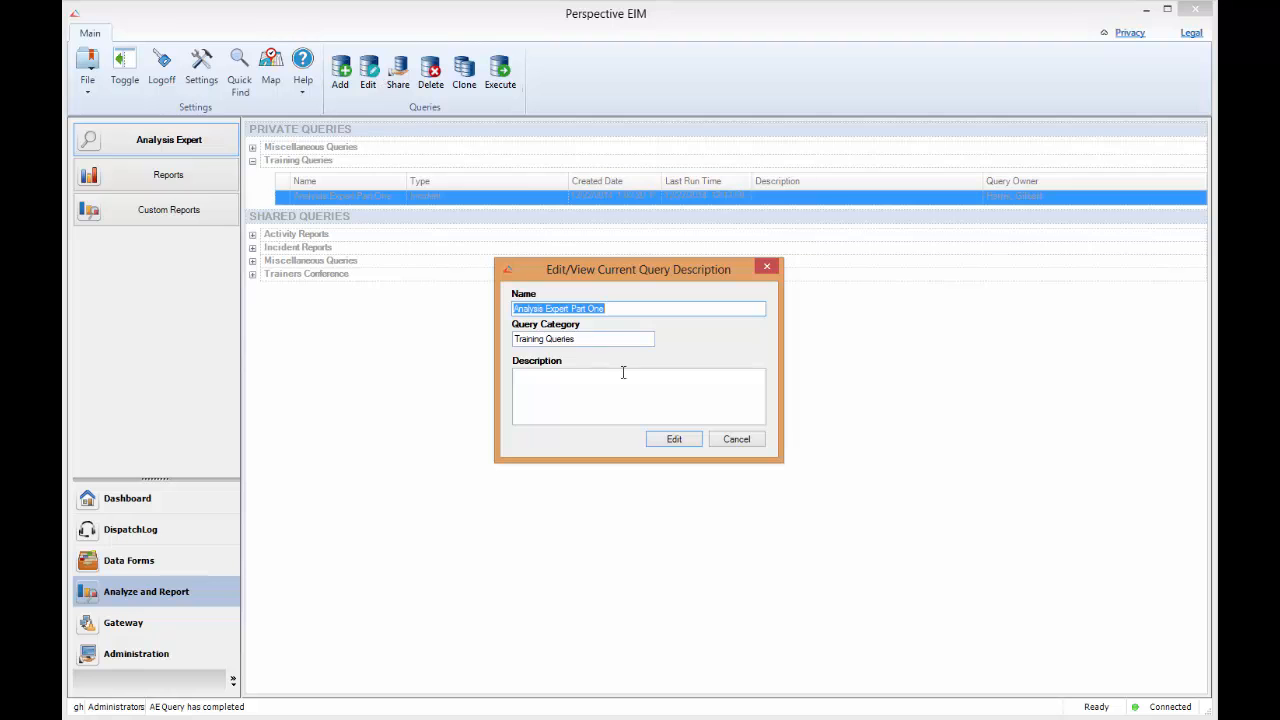
left_click(668, 442)
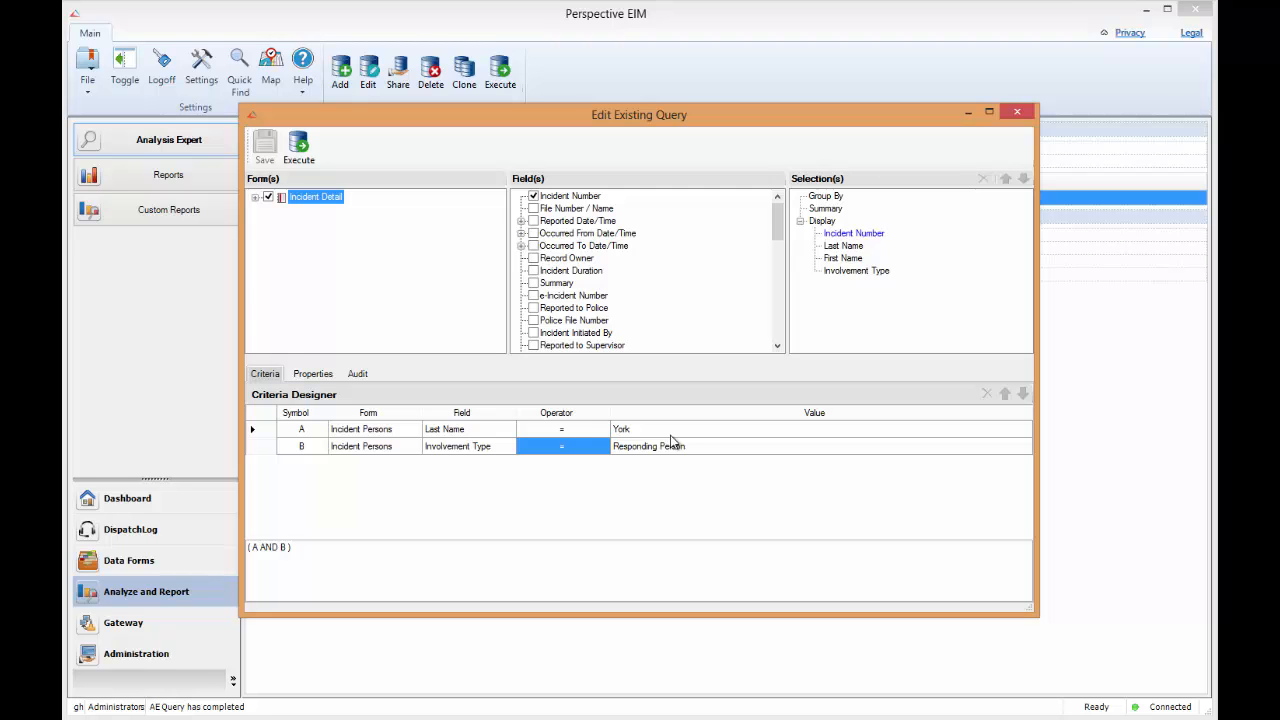
left_click_drag(564, 114, 447, 42)
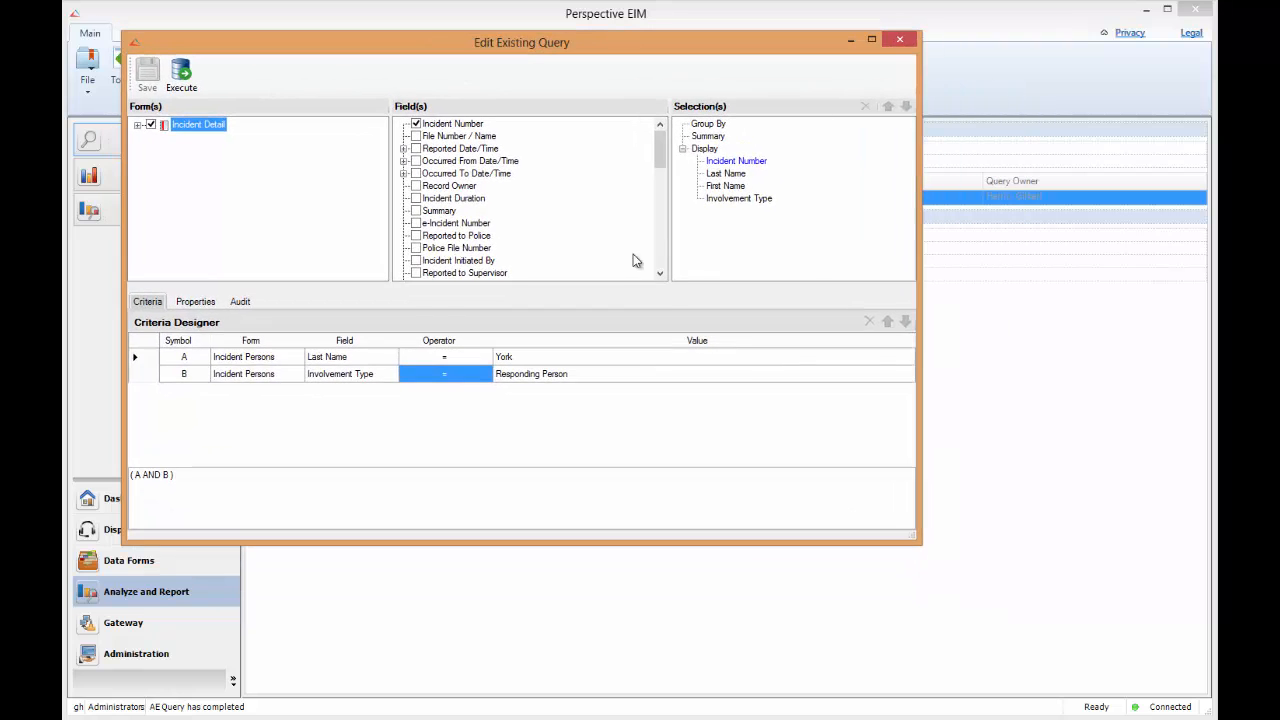
left_click_drag(919, 541, 1165, 700)
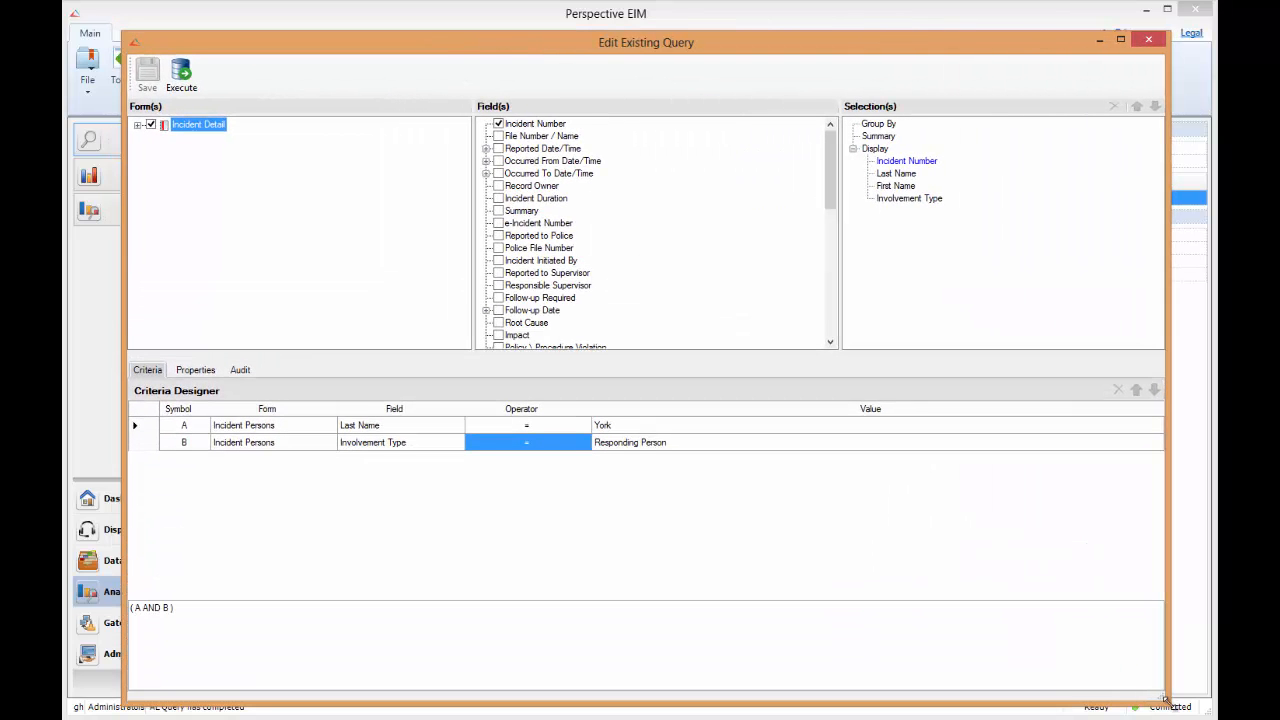
Add the Total field from the Losses form under Incident Losses to the query's display fields.
left_click(137, 124)
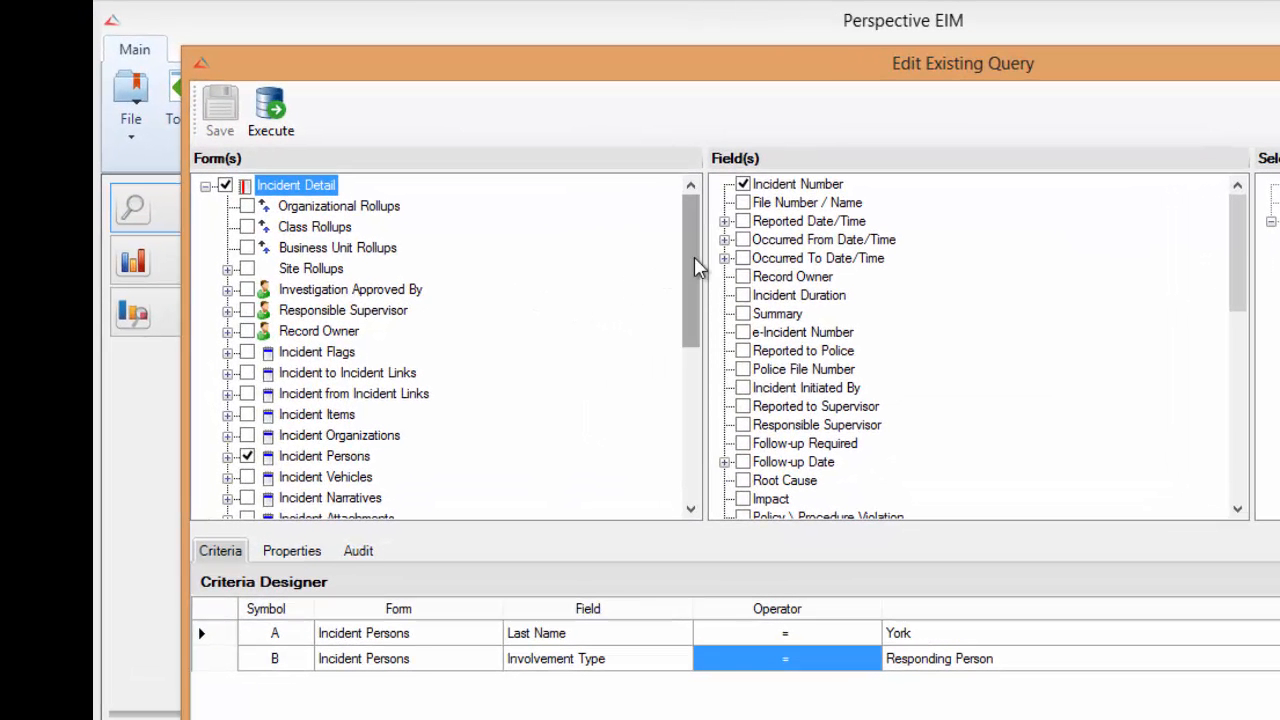
left_click_drag(697, 266, 700, 291)
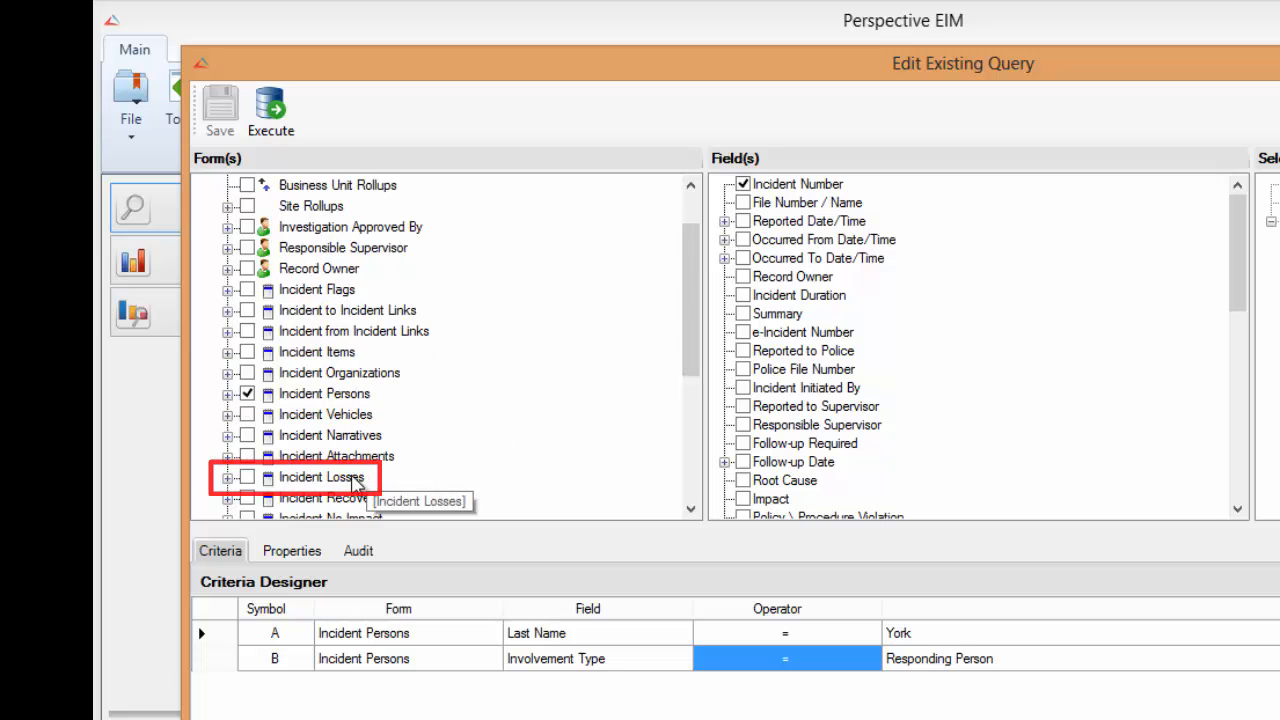
left_click(350, 478)
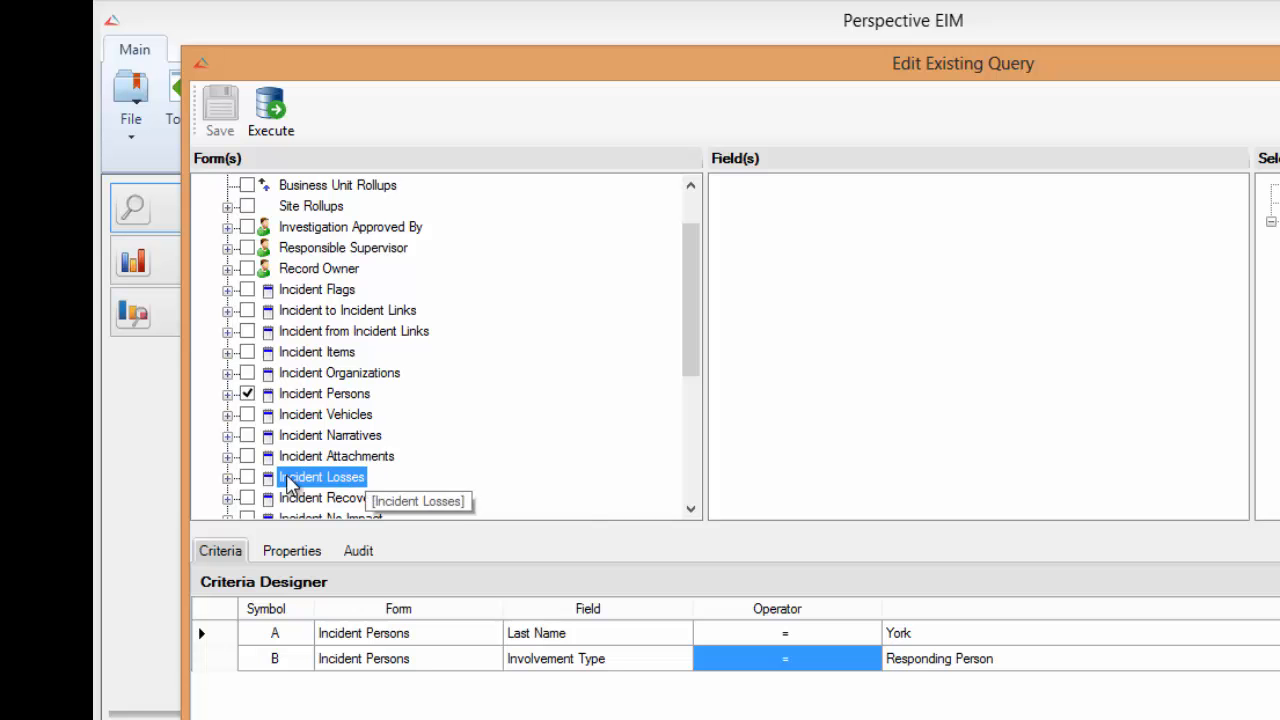
left_click(227, 478)
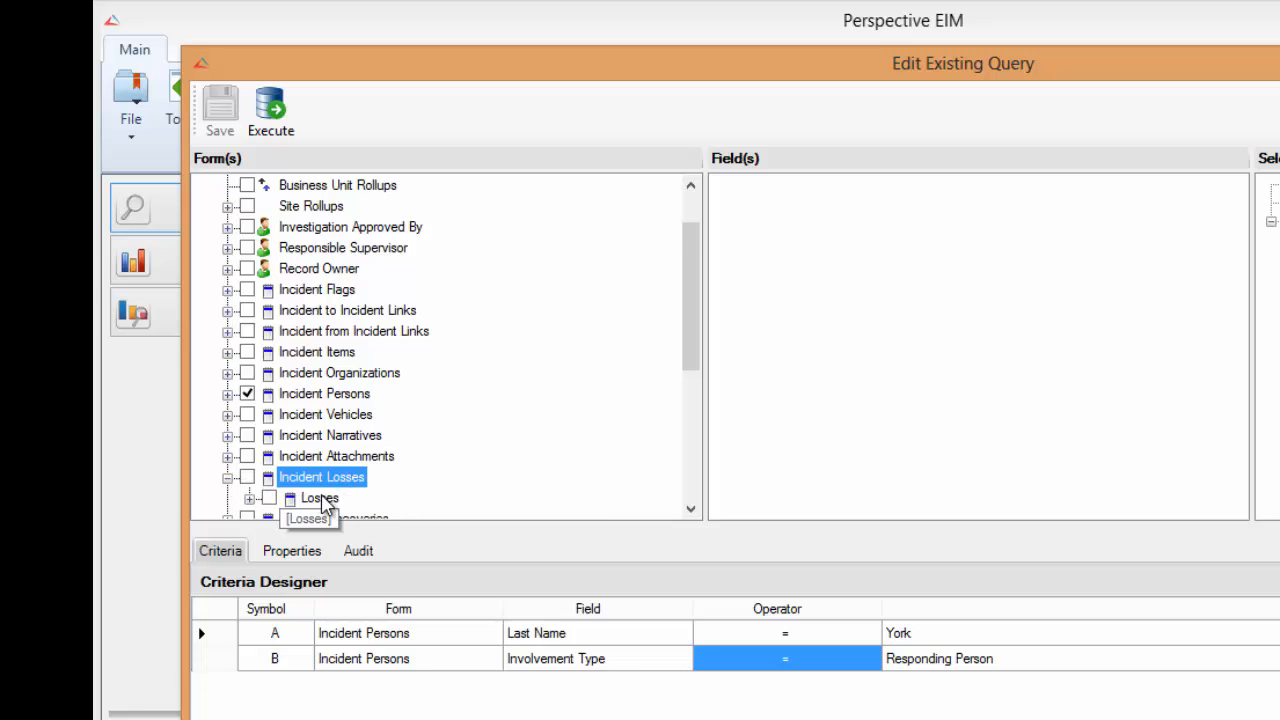
left_click(322, 498)
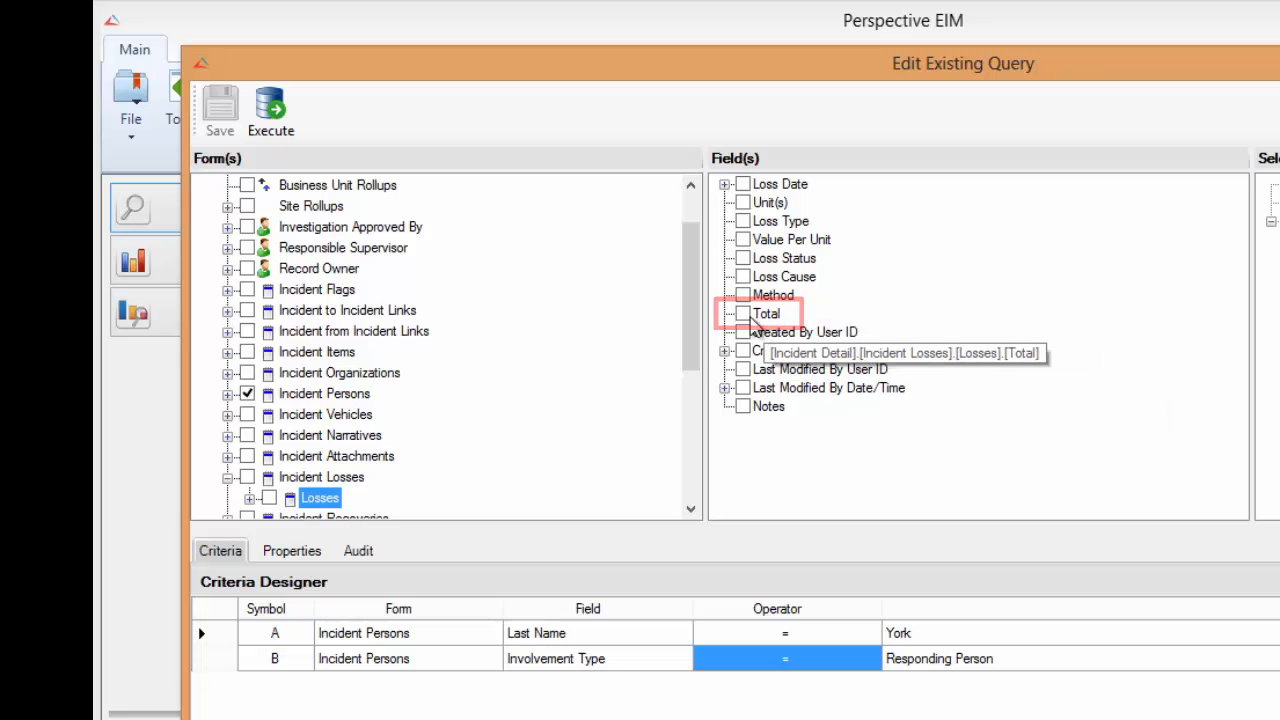
left_click(743, 314)
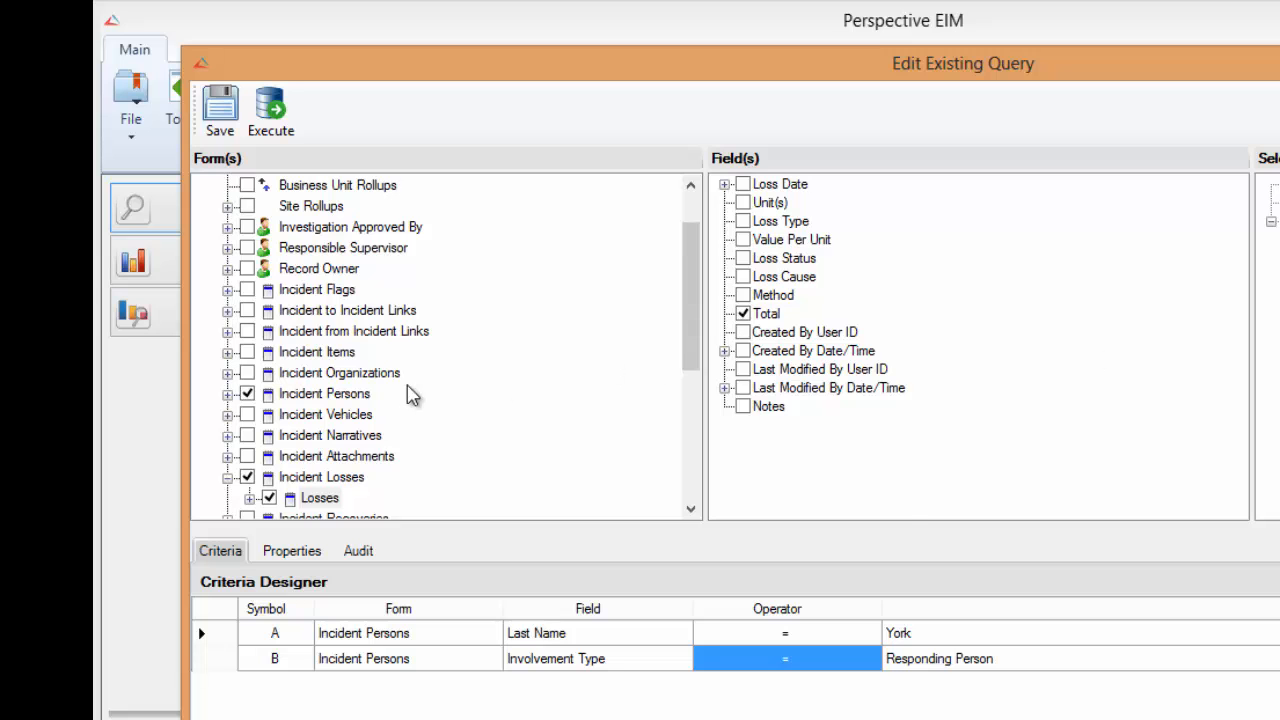
Examine the Incident Person Losses, Recoveries and No Impact subforms under Incident Persons, and collapse that form again.
left_click(340, 399)
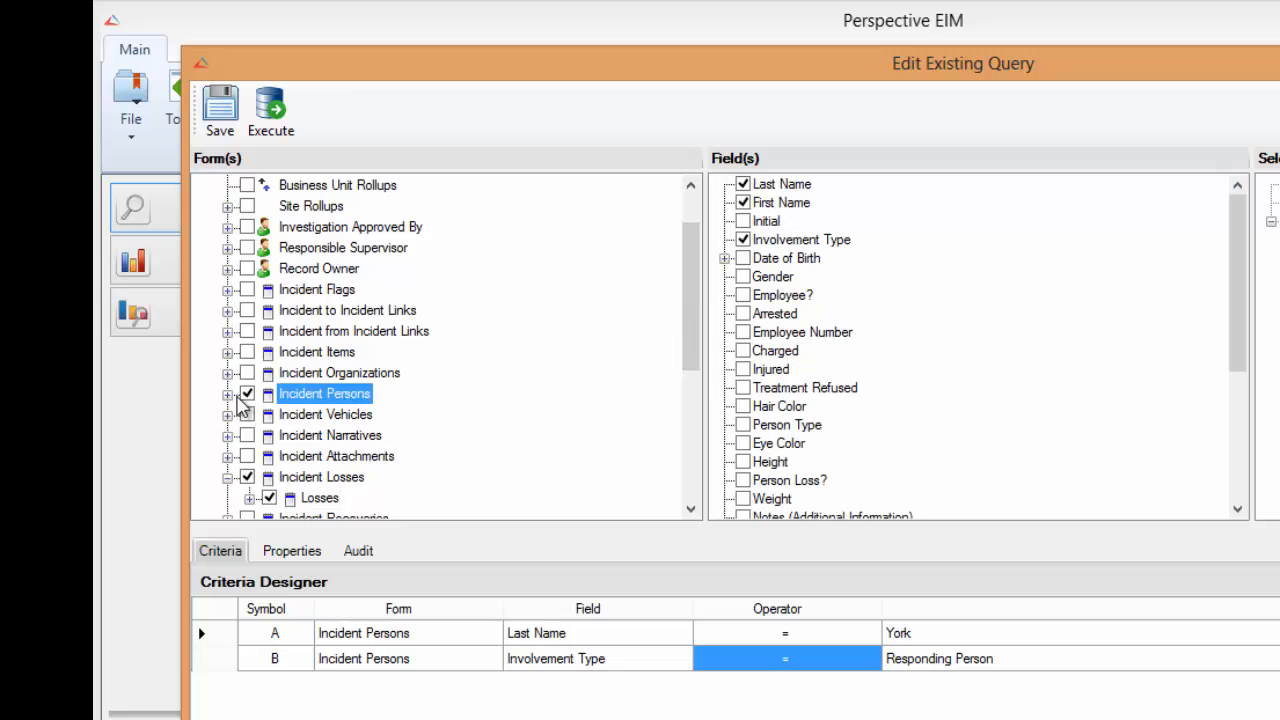
left_click(226, 394)
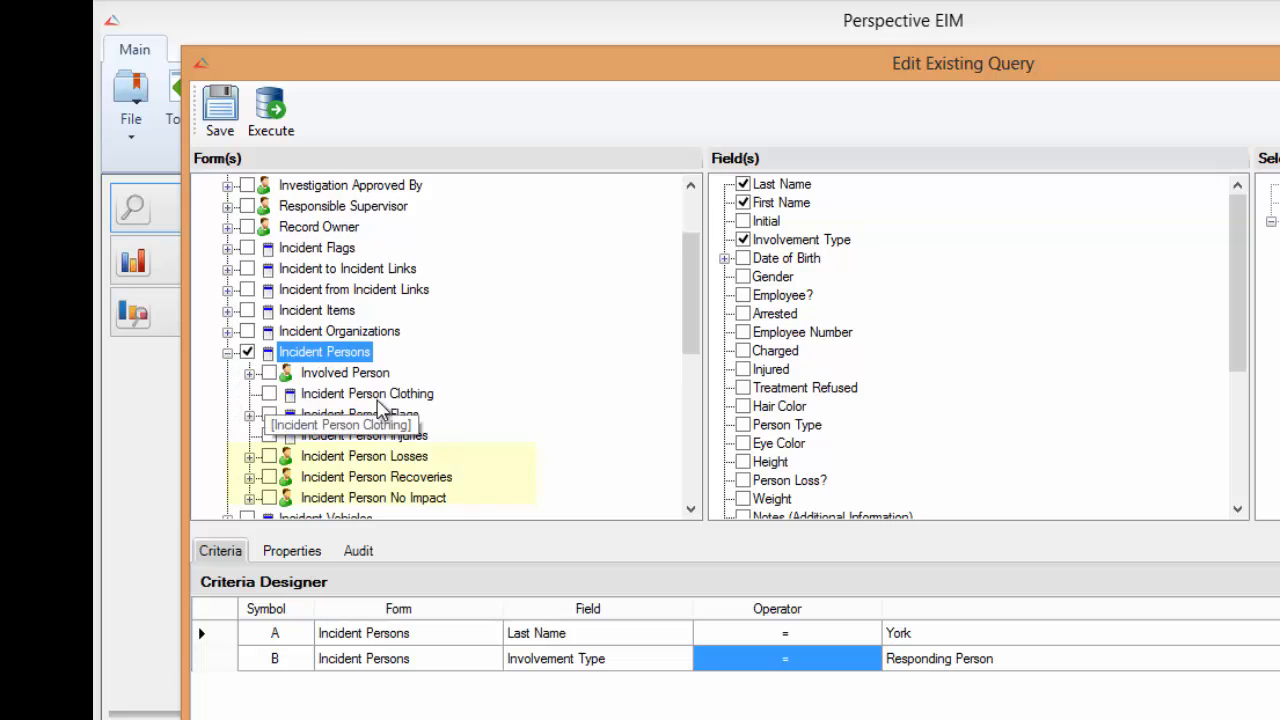
left_click(390, 456)
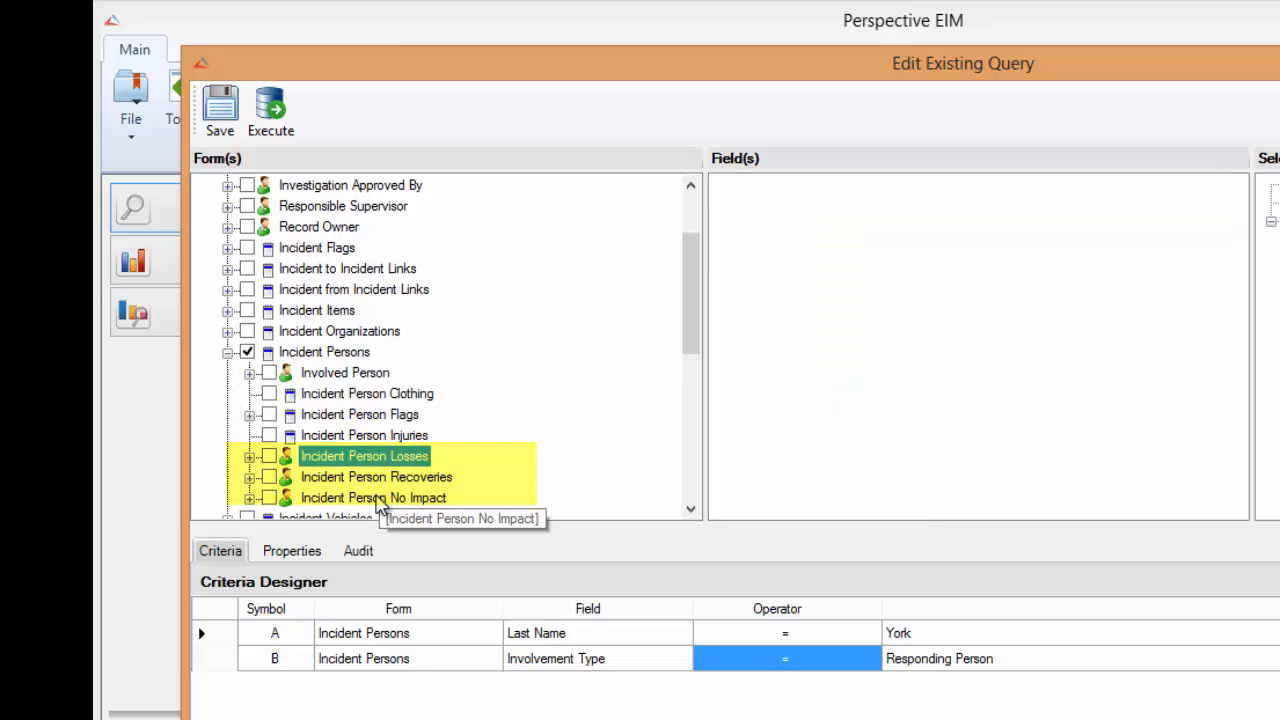
left_click(228, 352)
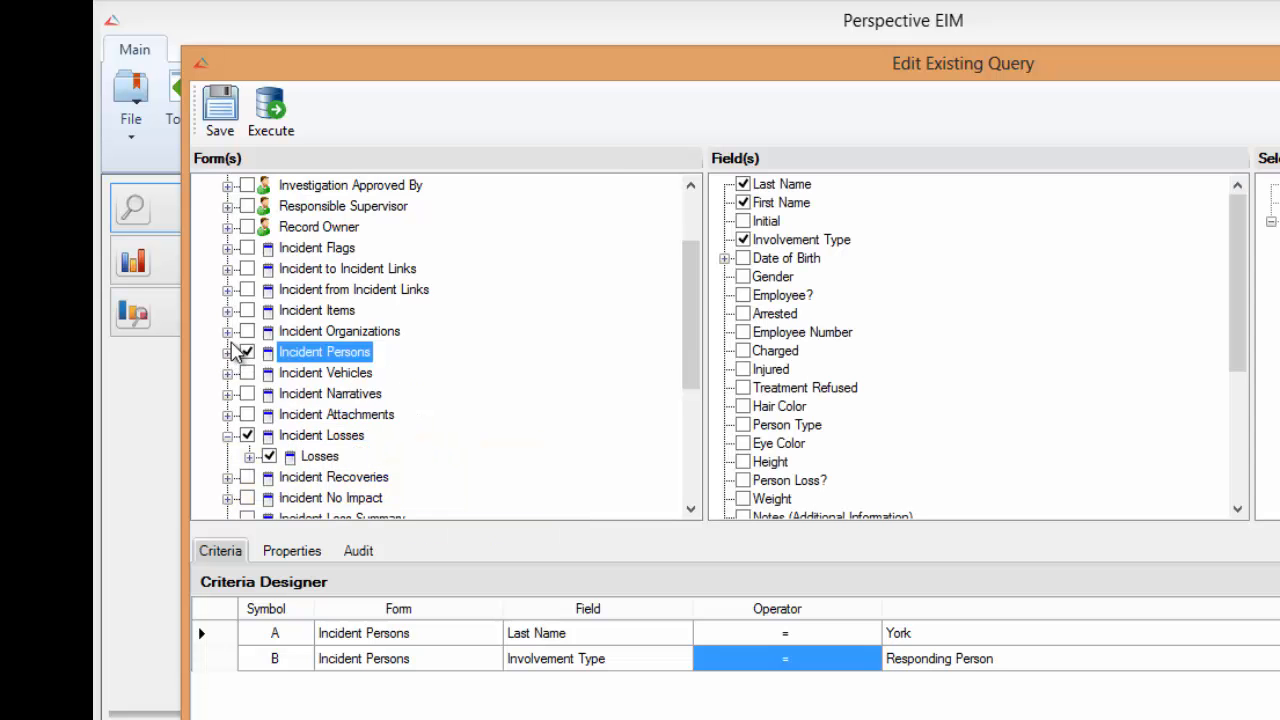
Check the Incident Organizations subforms, and add Total Loss, Total Recoveries and Net Loss from Incident Loss Summary to the display fields.
left_click(228, 331)
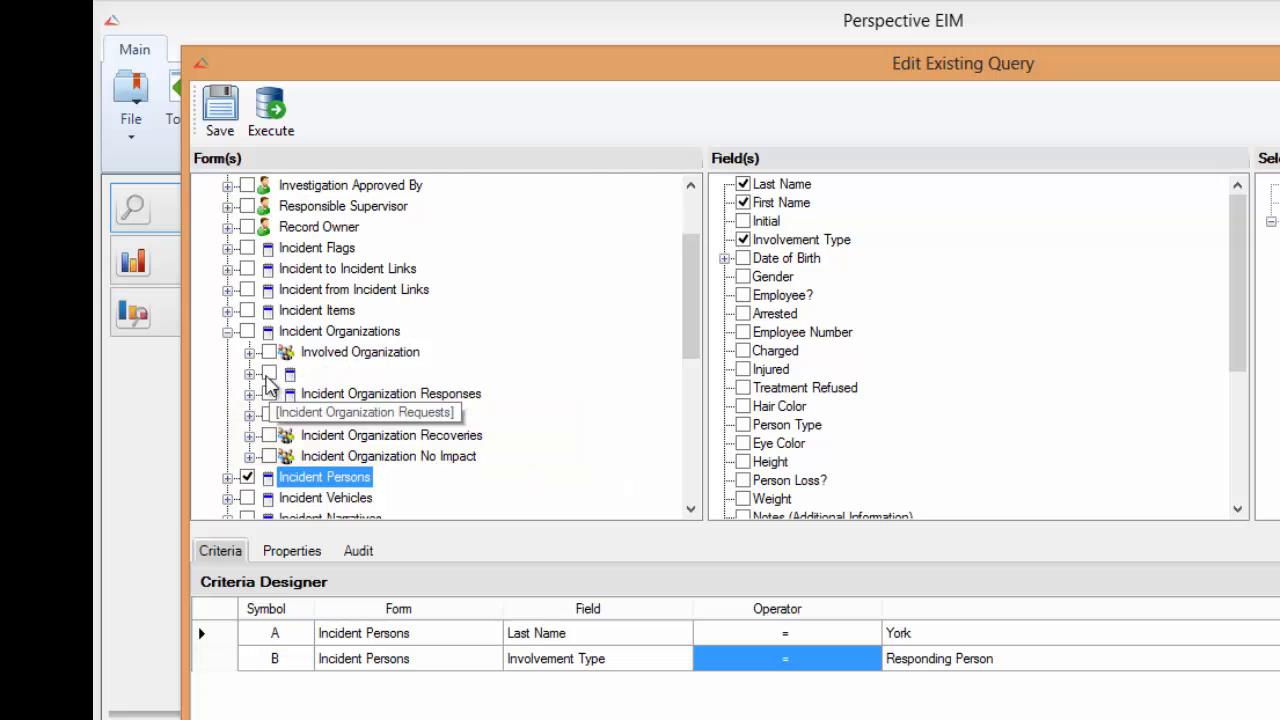
left_click(228, 332)
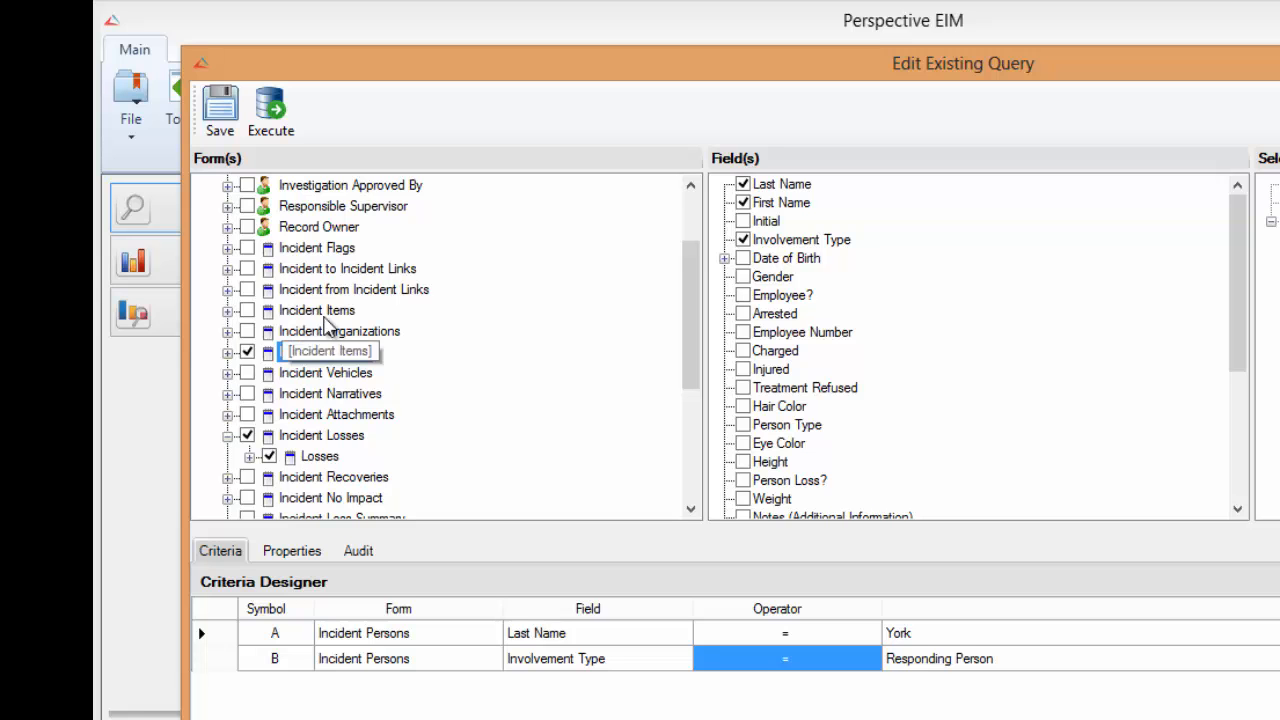
left_click_drag(692, 345, 694, 366)
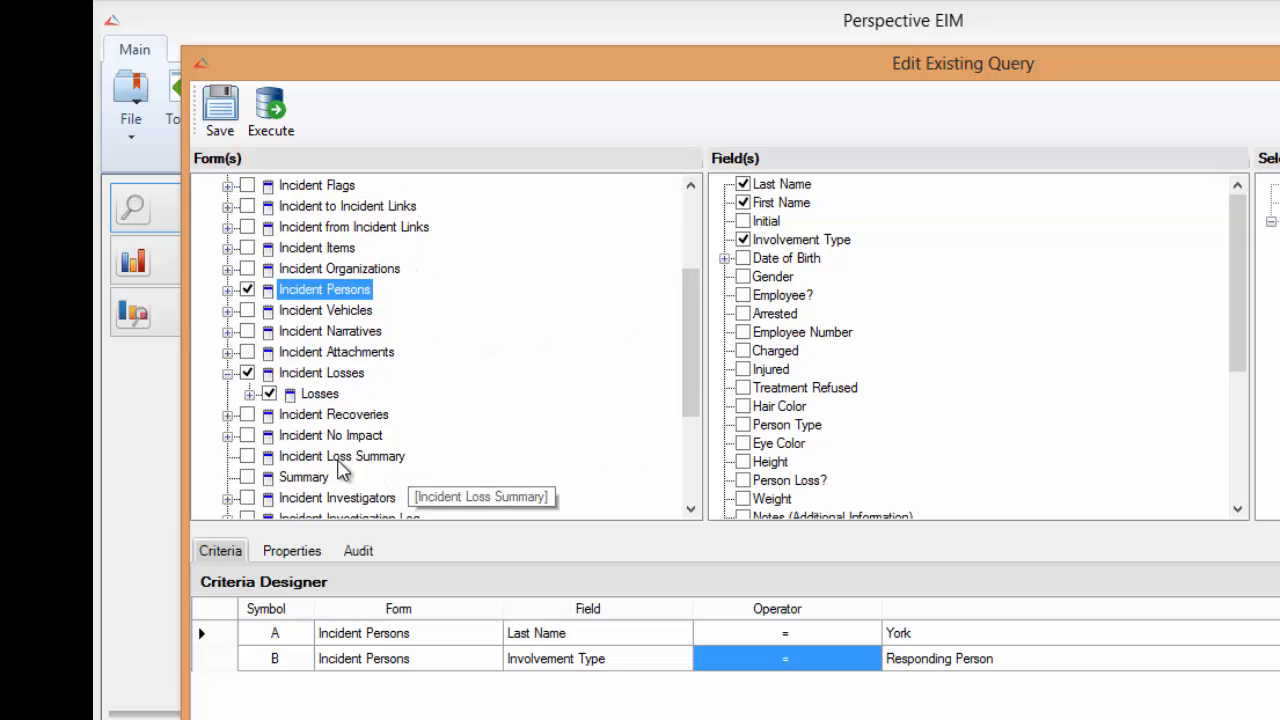
left_click(370, 462)
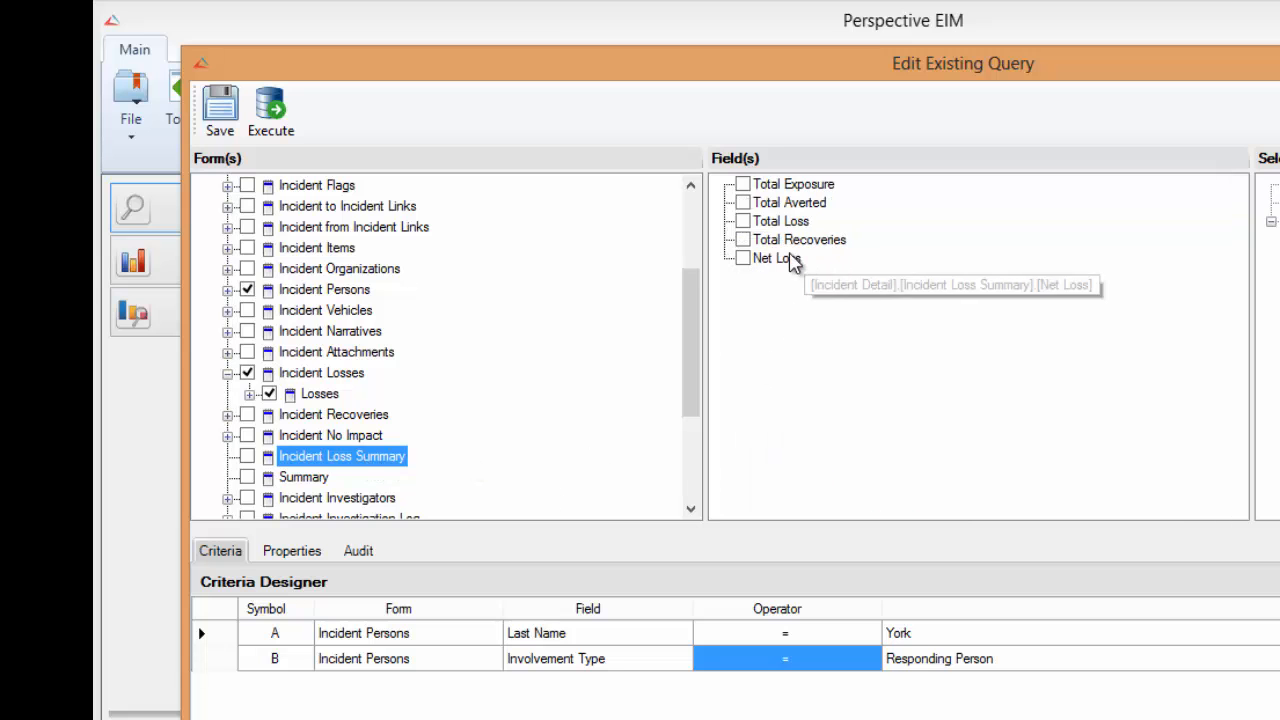
left_click(743, 221)
left_click(743, 241)
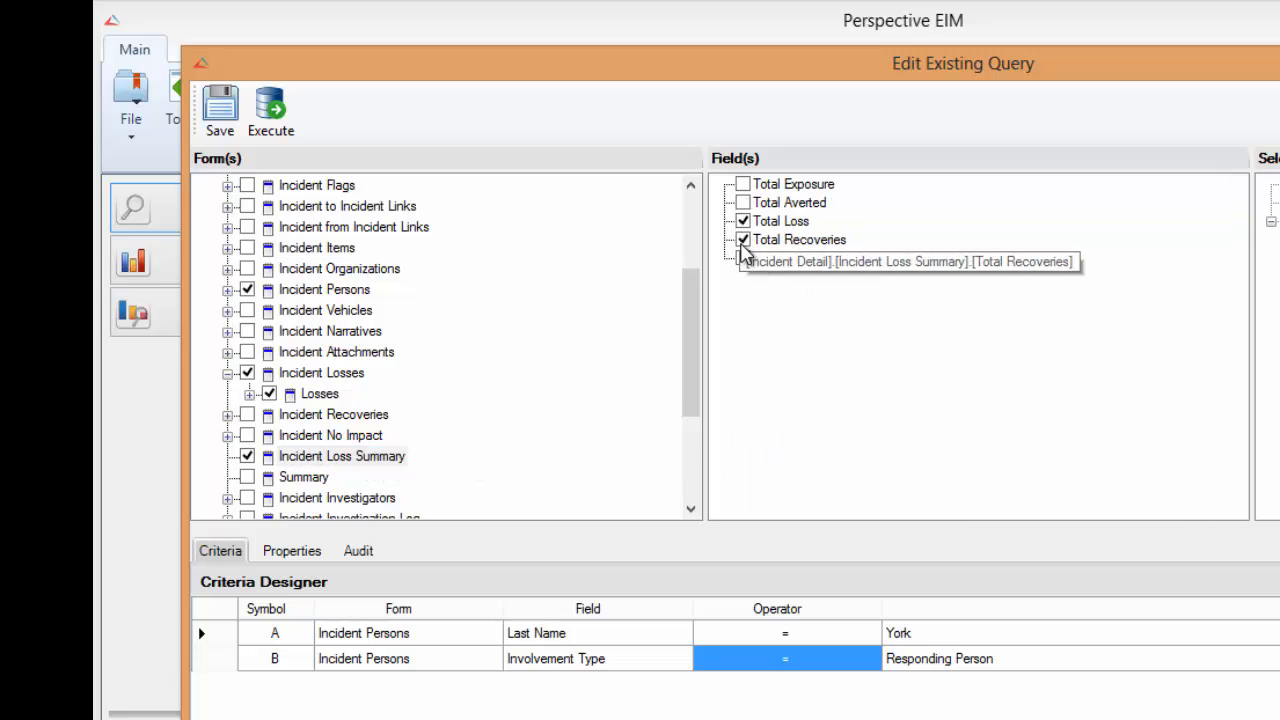
left_click(743, 258)
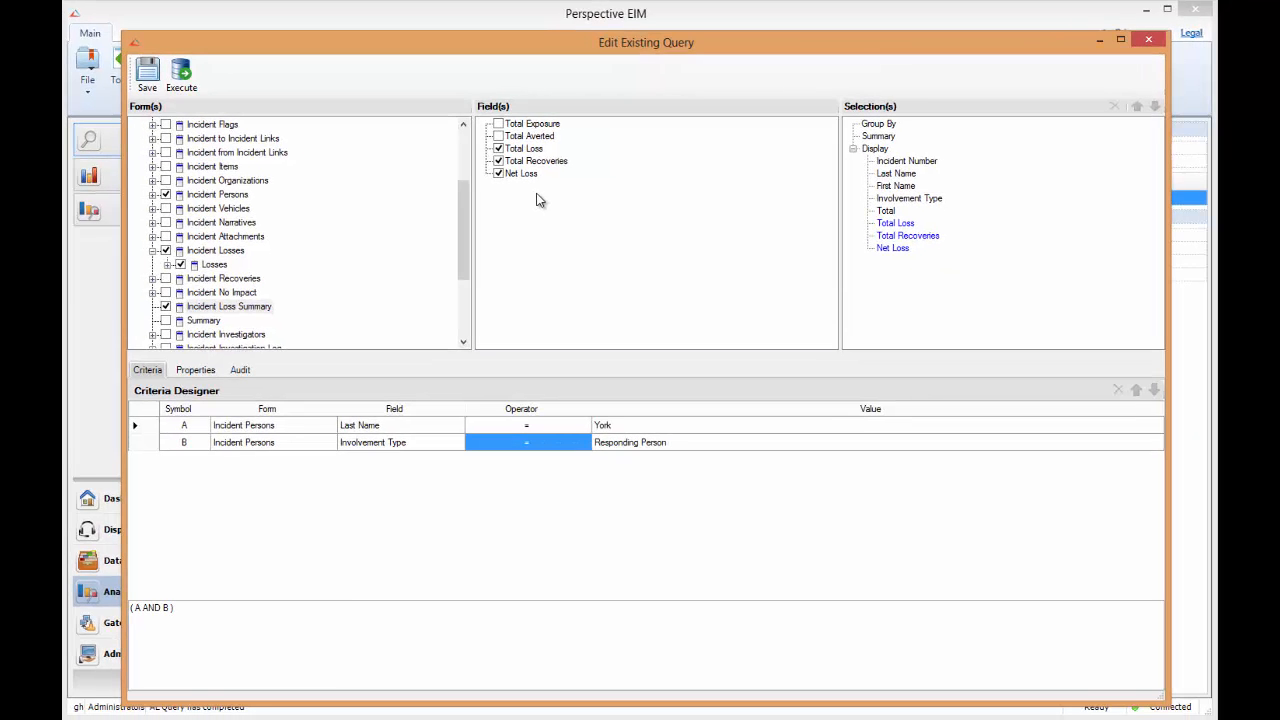
Delete both Incident Persons criteria, Last Name and Involvement Type, from the Criteria Designer.
left_click(143, 429)
left_click(145, 441, "shift")
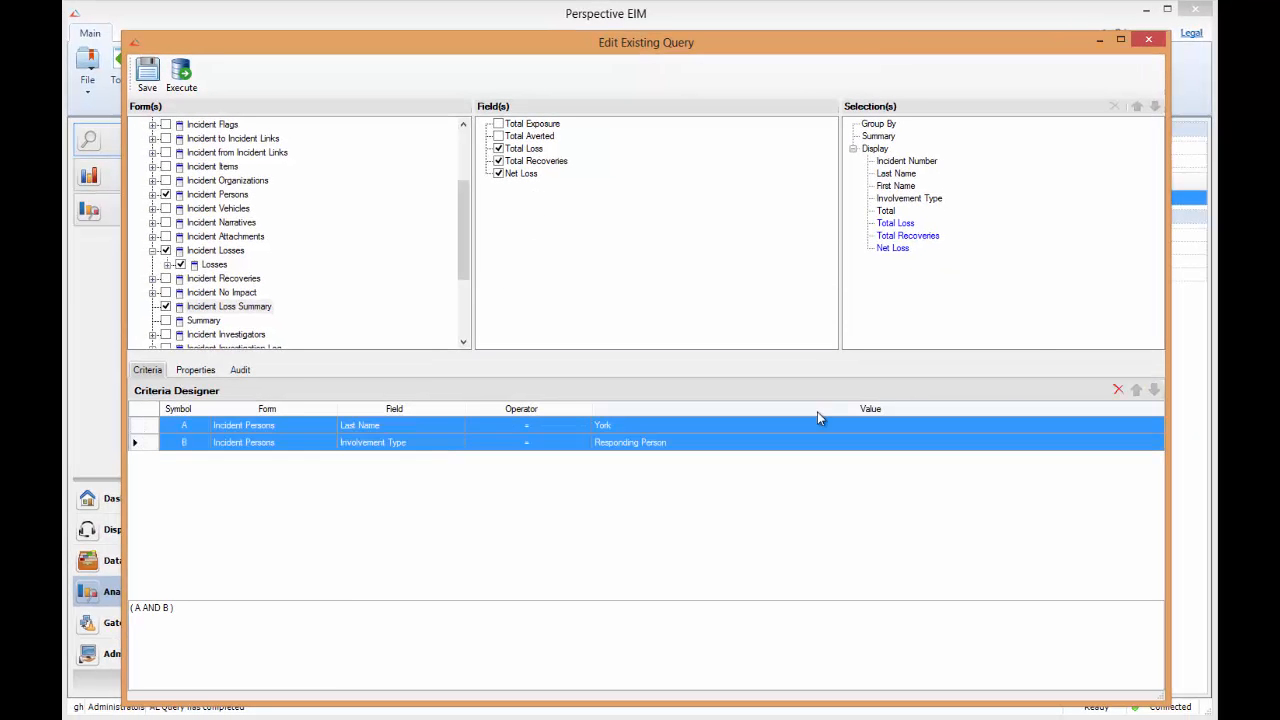
left_click(1117, 391)
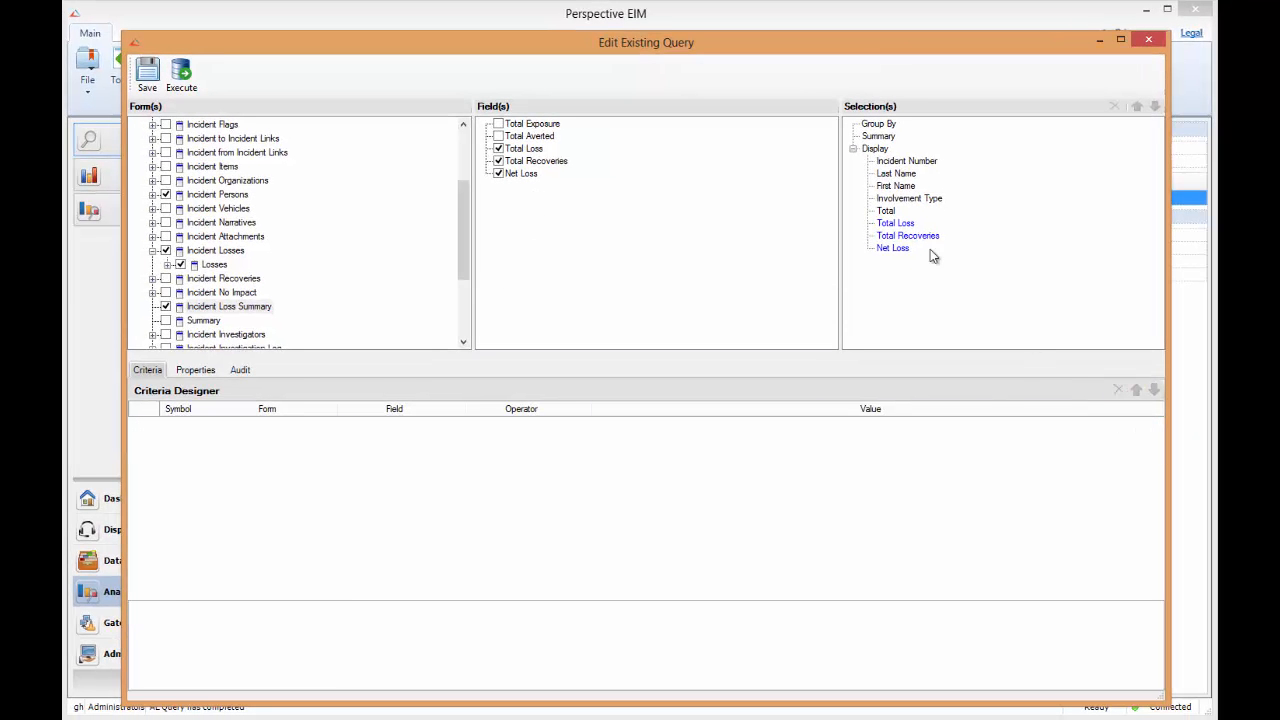
Remove the Incident Persons fields Last Name, First Name and Involvement Type from the query's display fields.
left_click(897, 173)
left_click(498, 124)
left_click(498, 136)
left_click(498, 161)
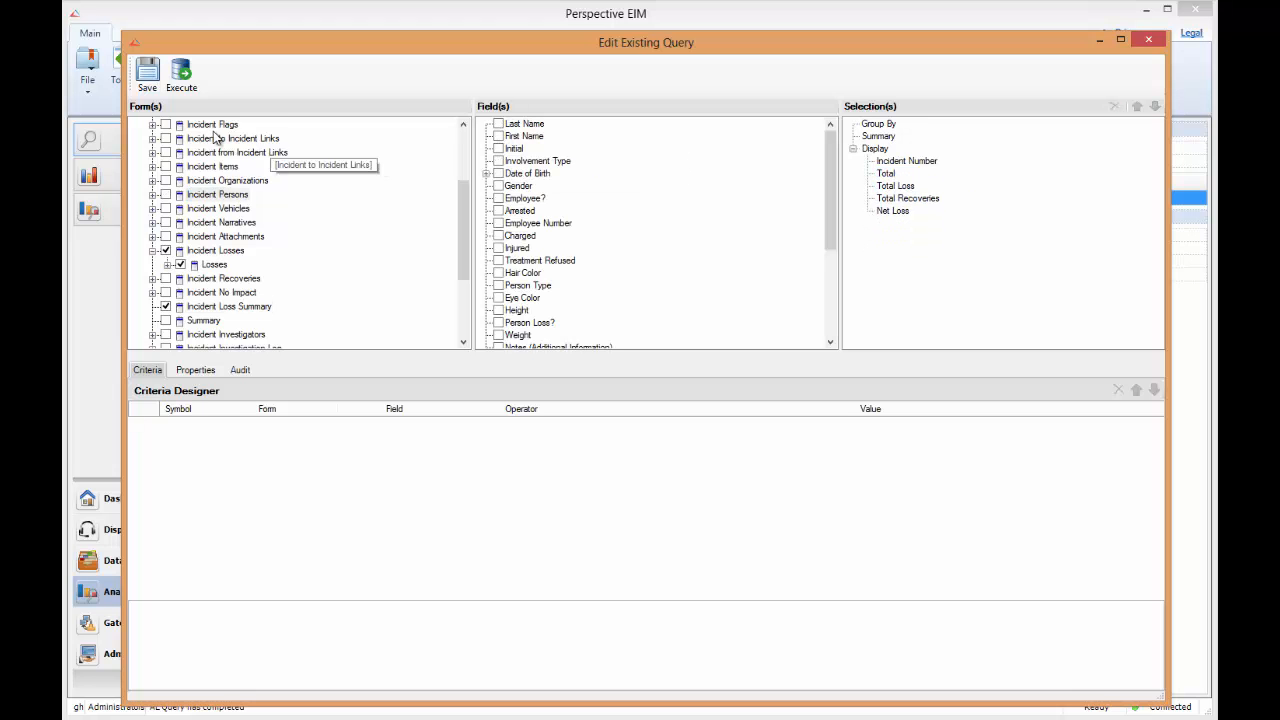
Add Reported Date/Time, Summary and Record Owner from the Incident Detail form to the display fields.
scroll(461, 154, "up", 3)
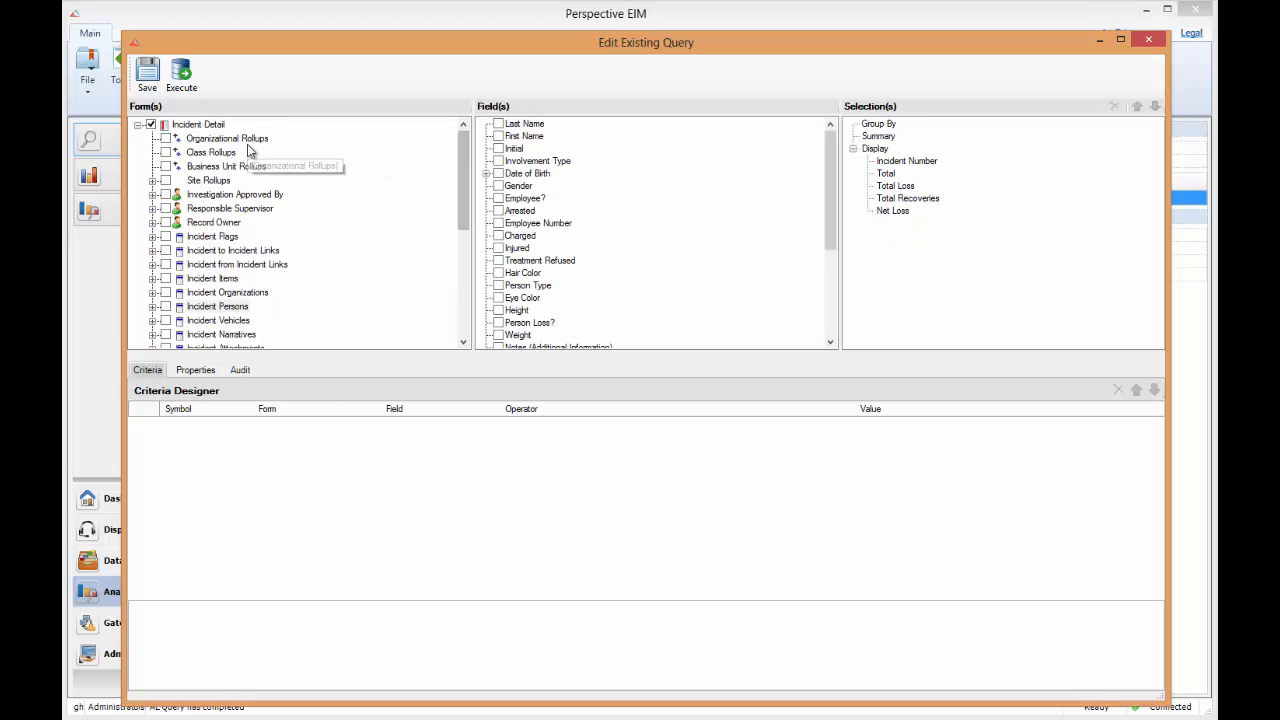
left_click(199, 124)
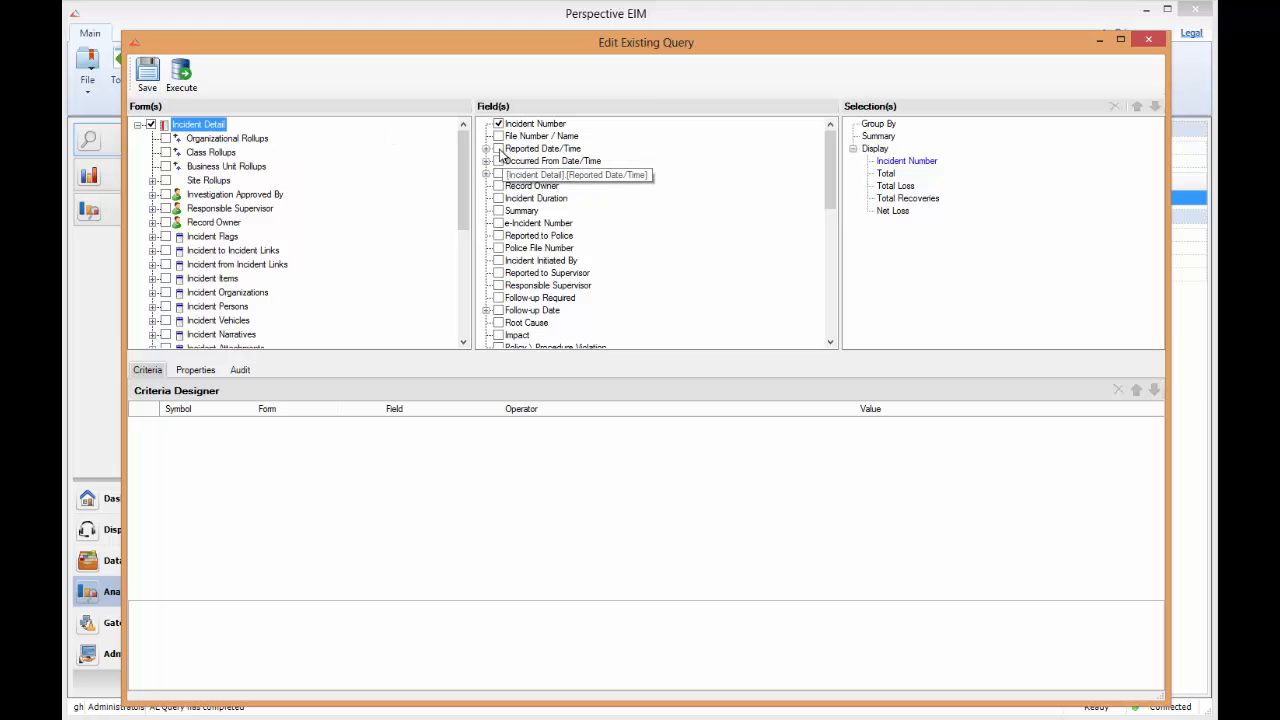
left_click(498, 149)
left_click(498, 211)
left_click(498, 186)
Add Class and Category from Class Rollups, plus Campus and Building from Site Rollups, to the display fields.
left_click(210, 152)
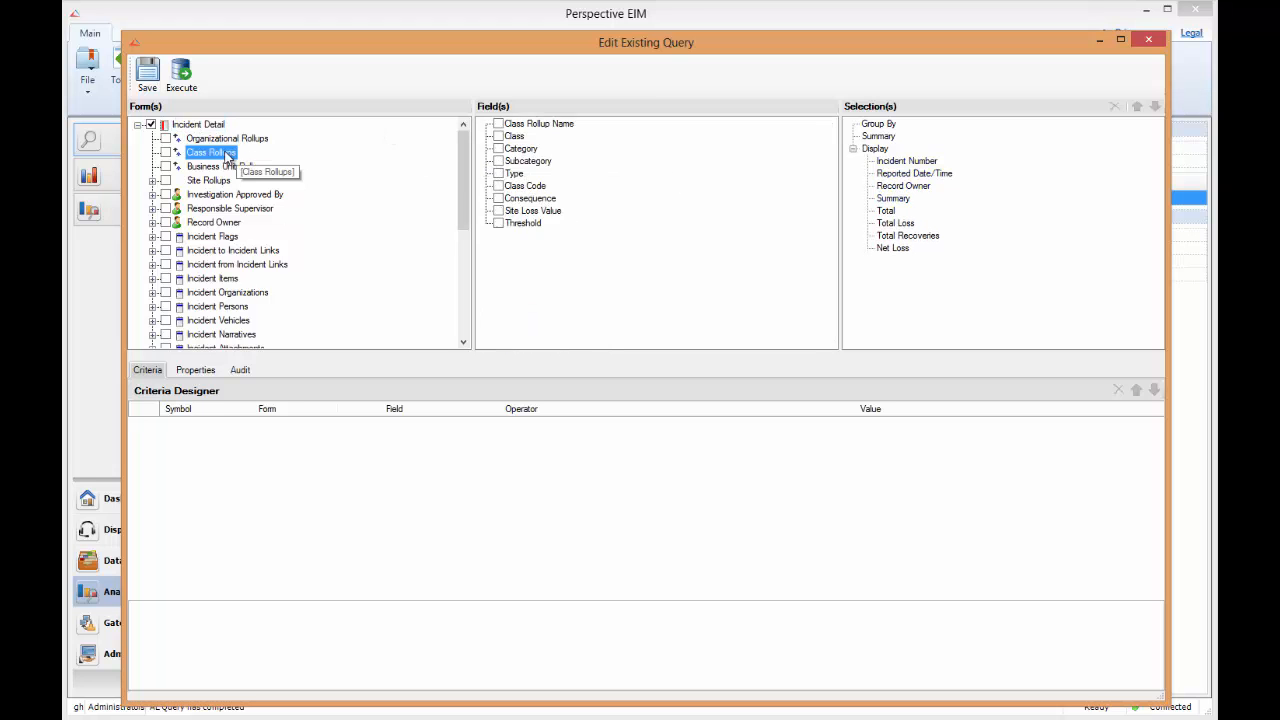
left_click(498, 136)
left_click(498, 149)
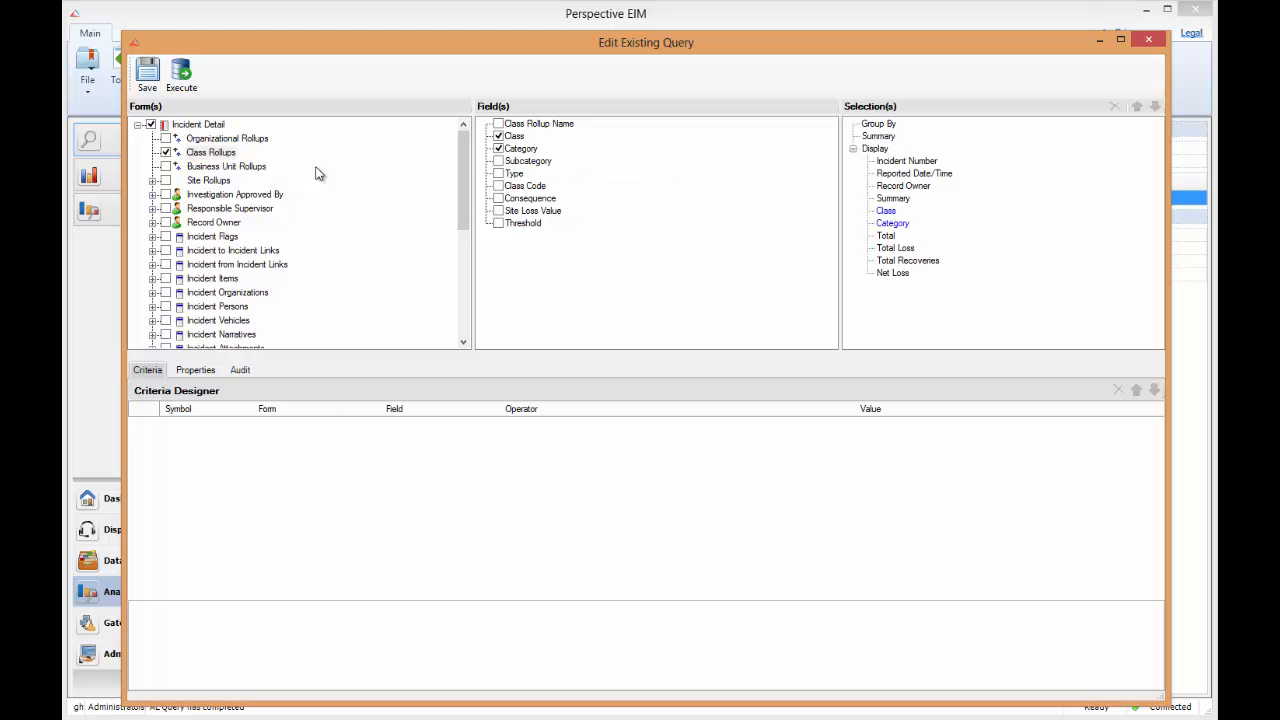
left_click(215, 180)
left_click(498, 136)
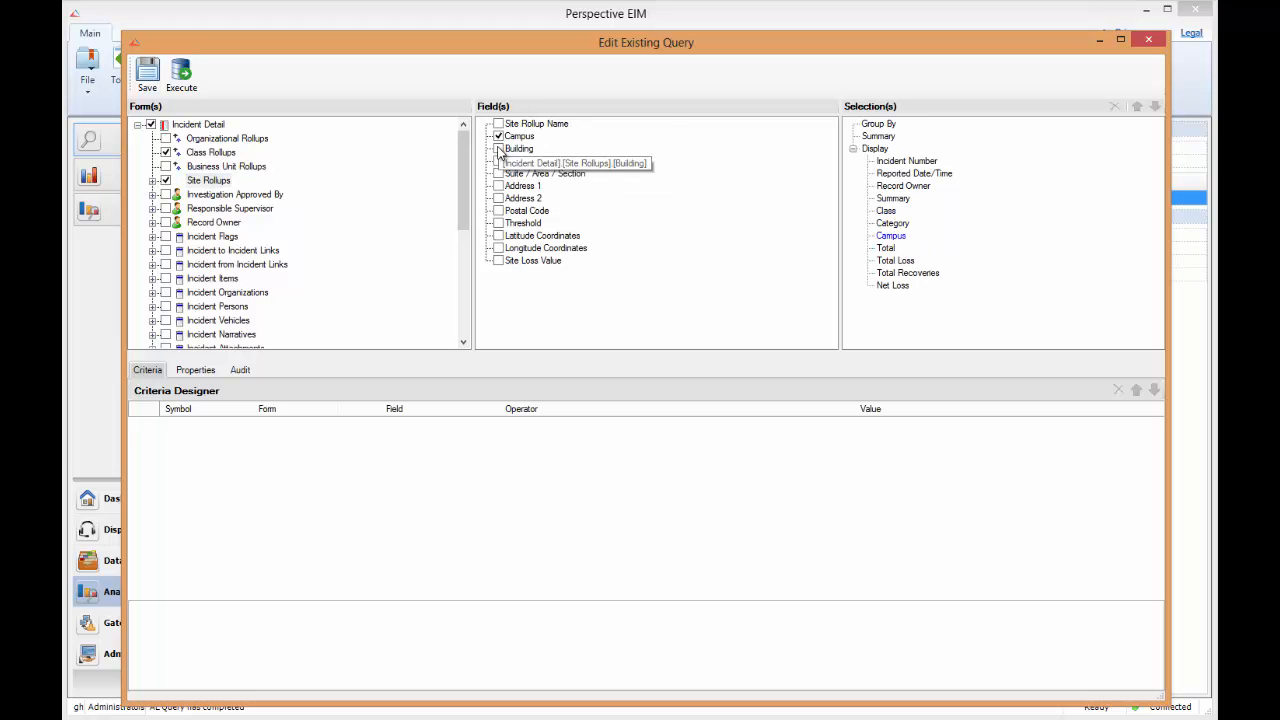
left_click(498, 149)
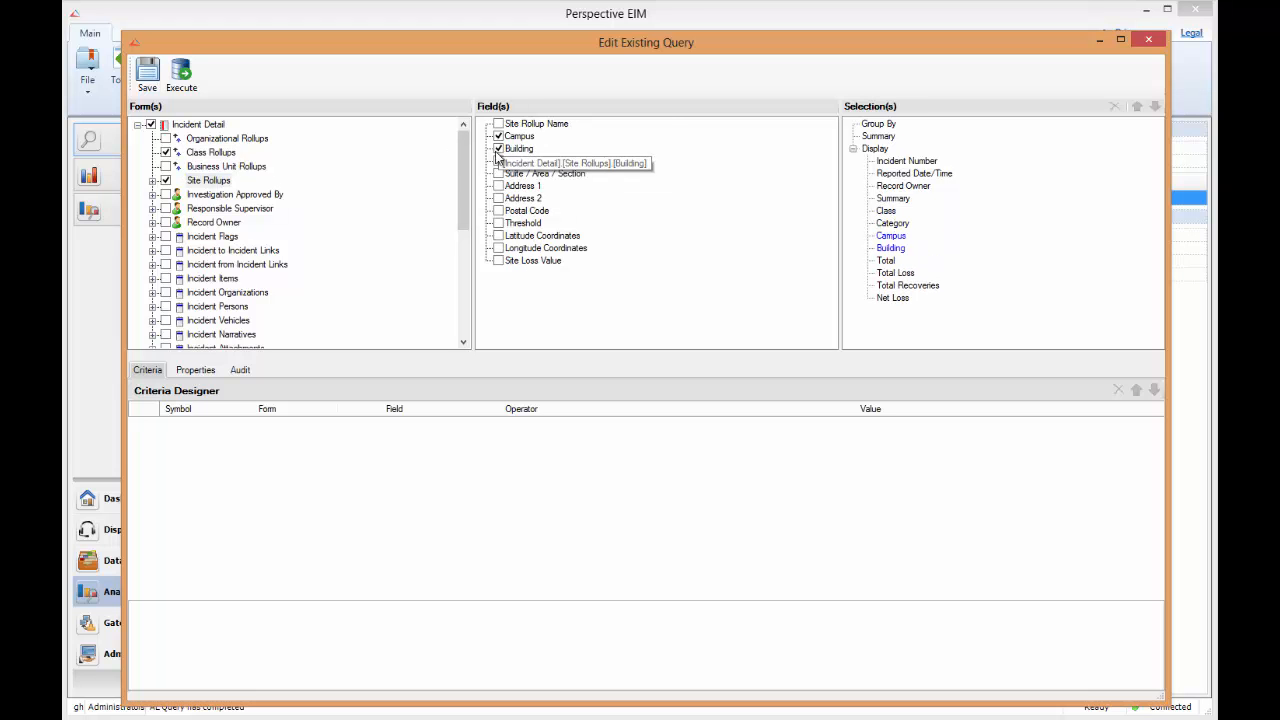
Execute the query in an enlarged results window and sort the records by Losses.Total in descending order.
left_click(182, 87)
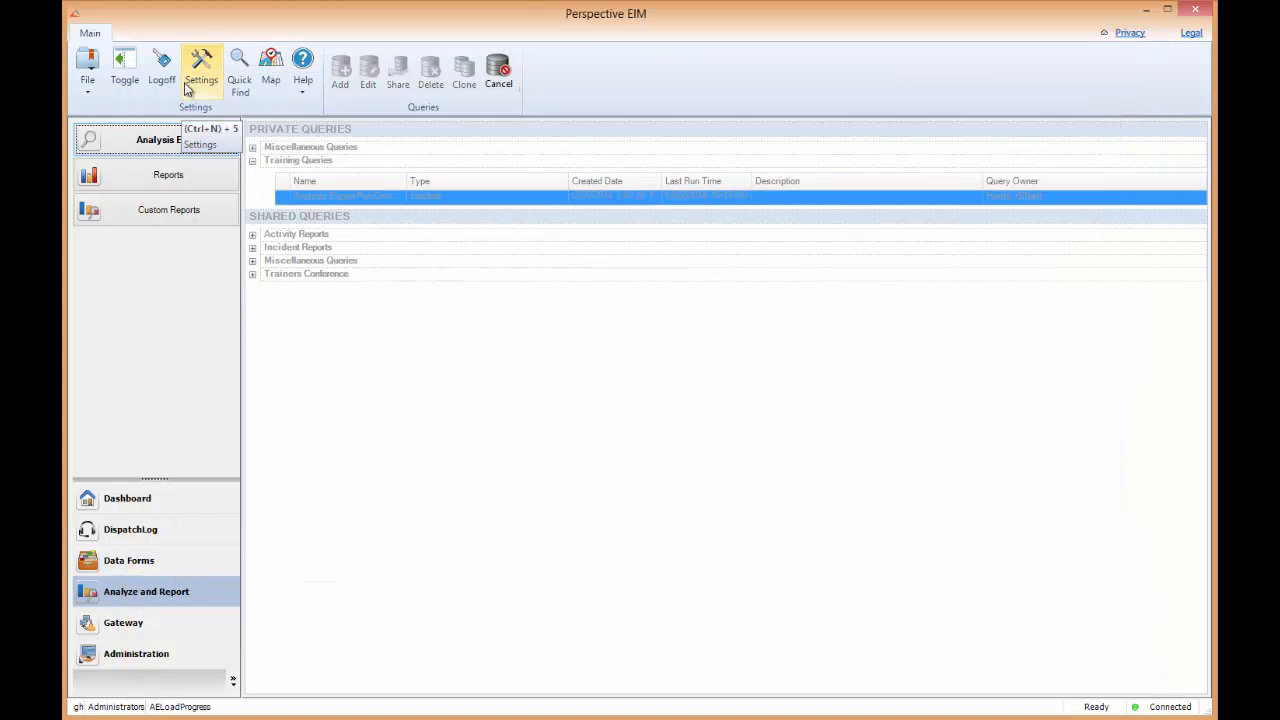
left_click_drag(539, 133, 215, 28)
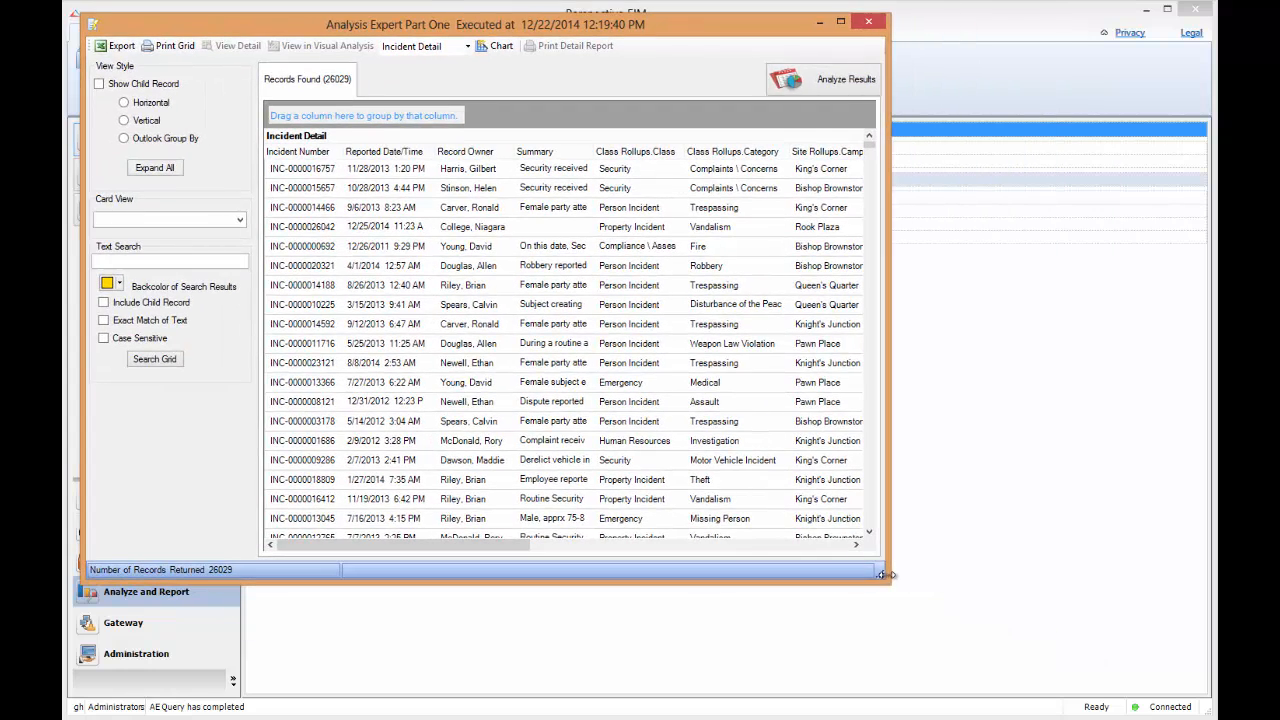
left_click_drag(884, 581, 1104, 677)
left_click_drag(779, 644, 1078, 672)
left_click(930, 634)
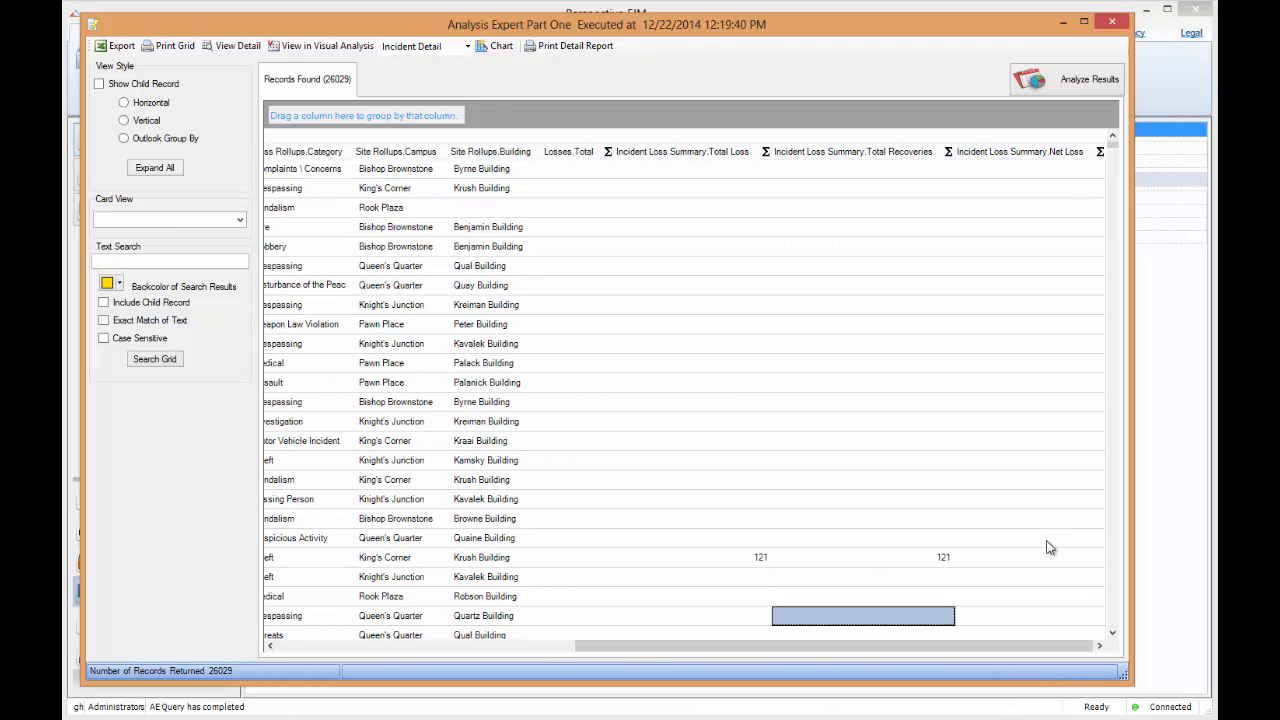
left_click(588, 153)
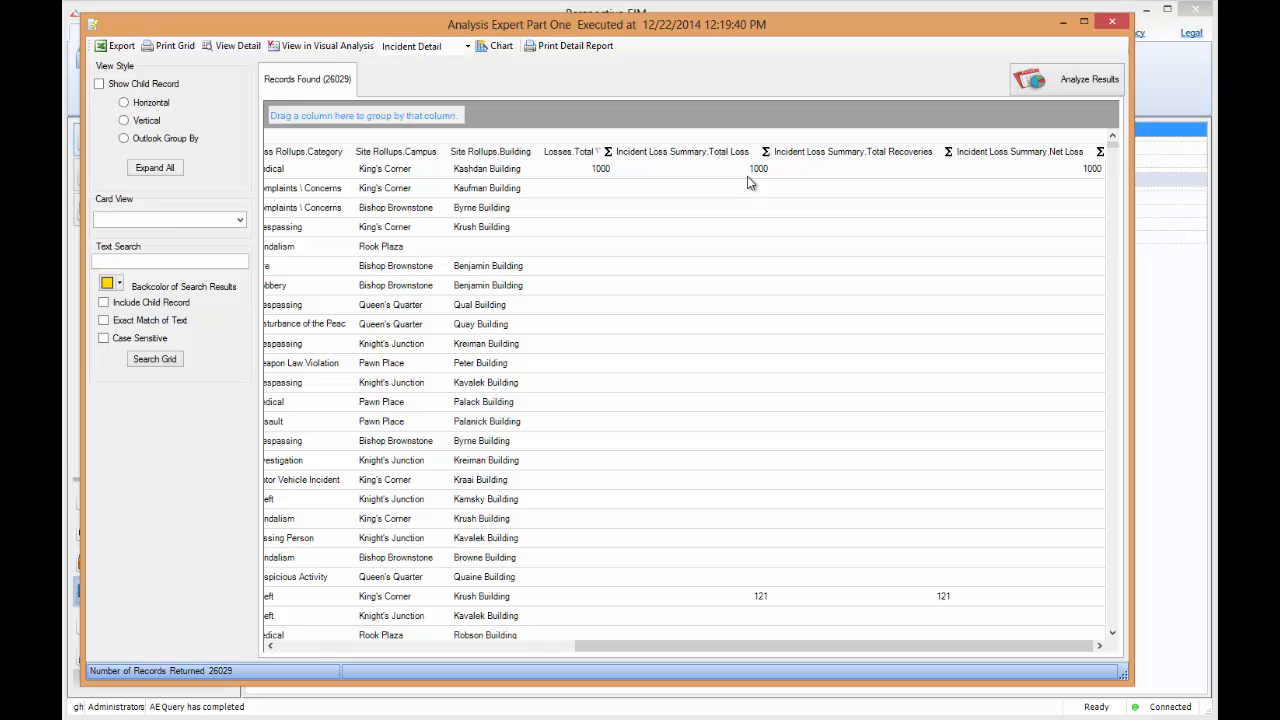
Add an Average summary to the Incident Loss Summary Total Loss column and a Maximum summary to the Total Recoveries column.
left_click(766, 152)
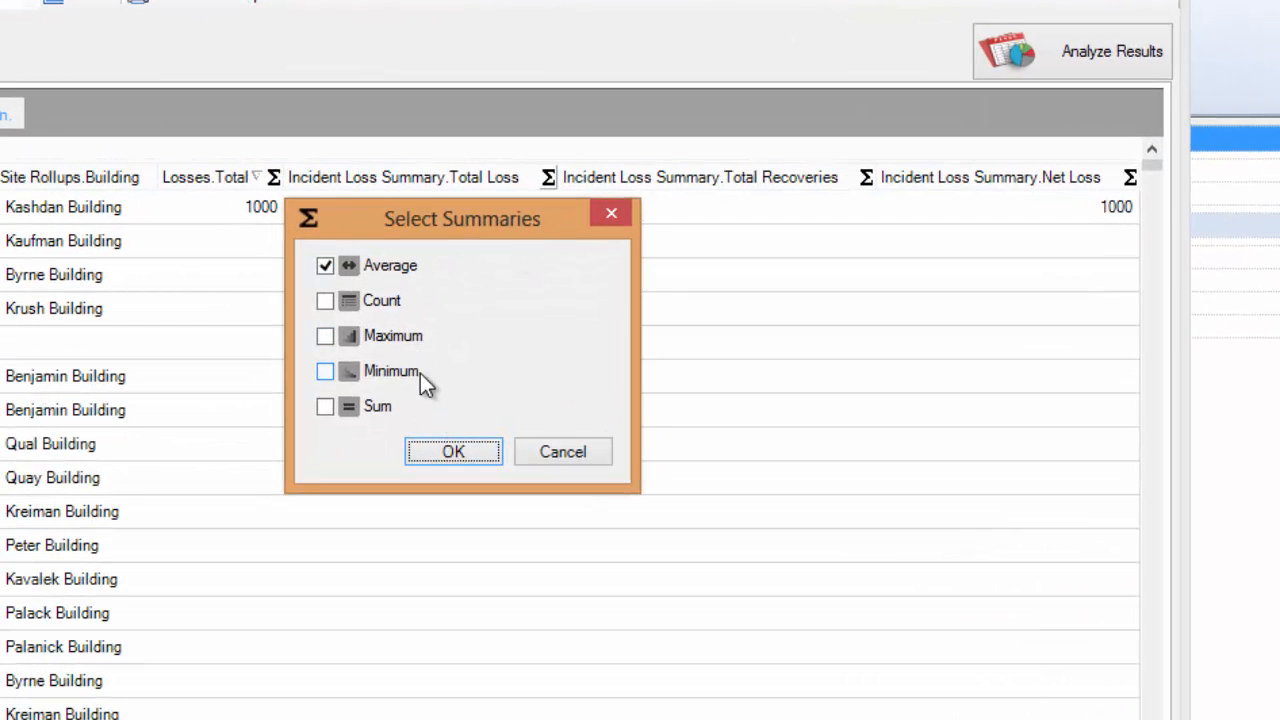
left_click(443, 450)
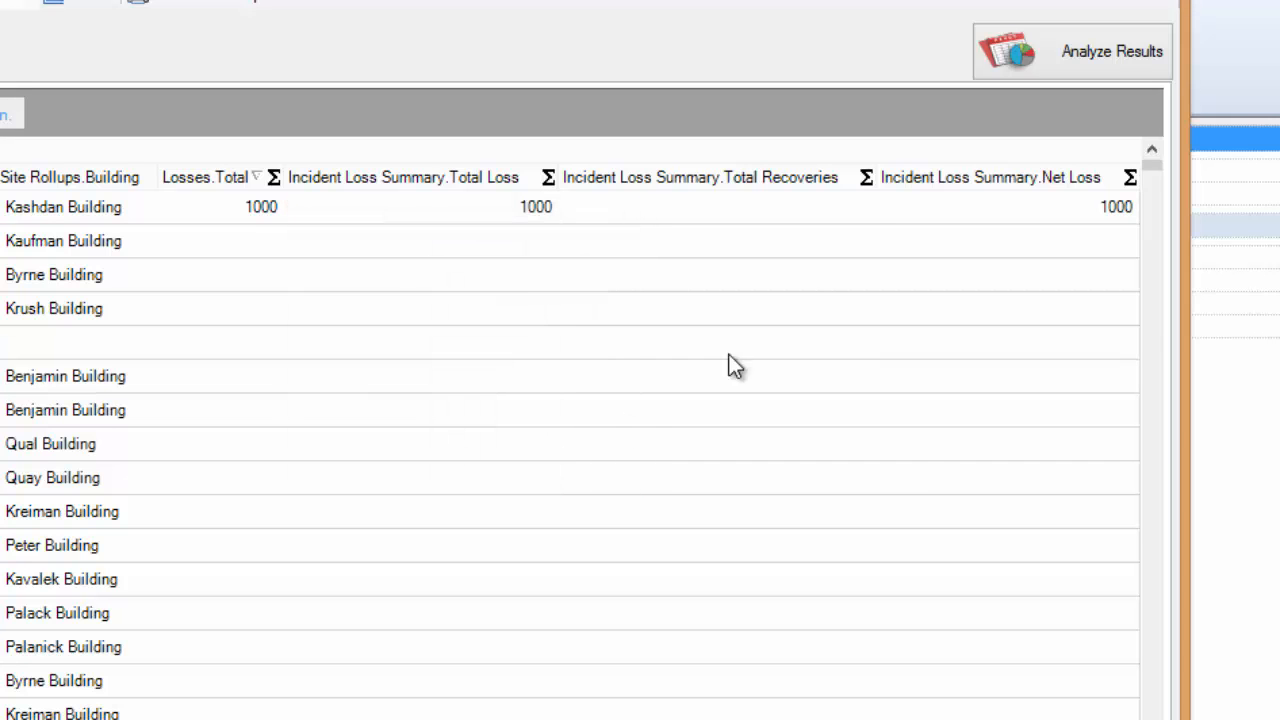
left_click(865, 180)
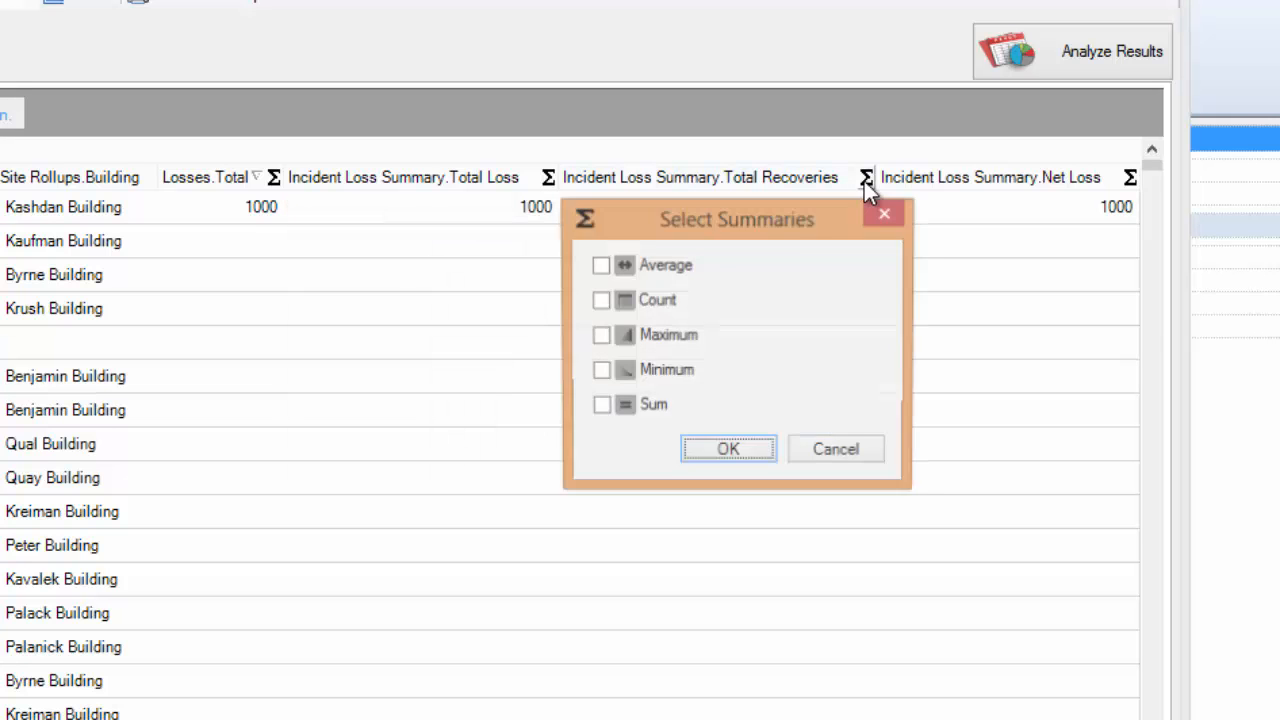
left_click(599, 335)
left_click(712, 452)
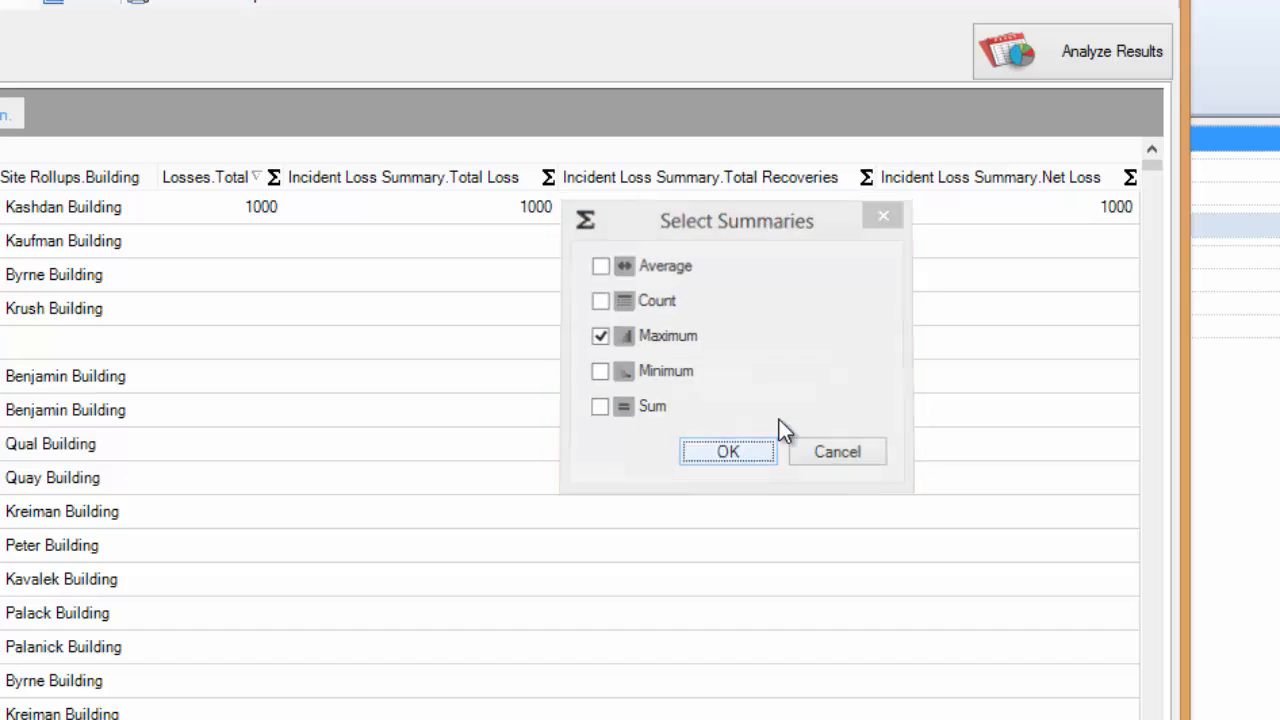
Add Average, Count, Maximum, Minimum and Sum summaries to the Net Loss column and show the summaries at the end of the grid.
left_click(1129, 179)
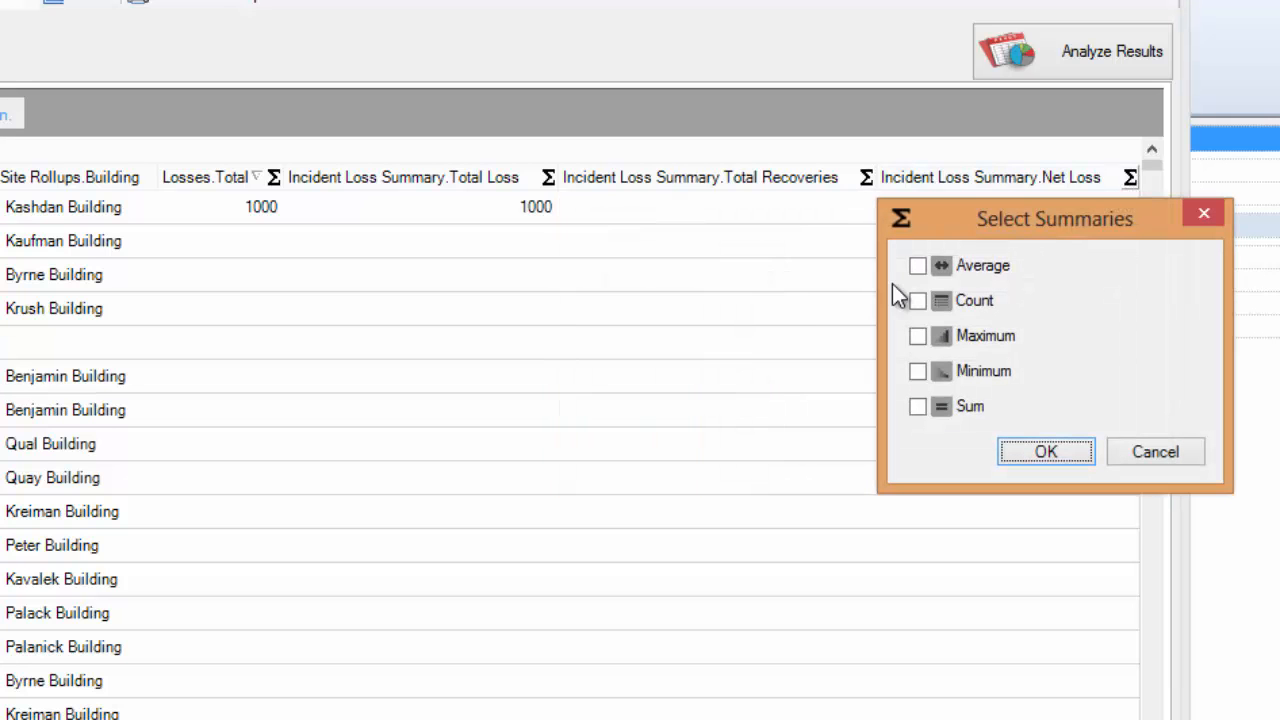
left_click(918, 266)
left_click(919, 406)
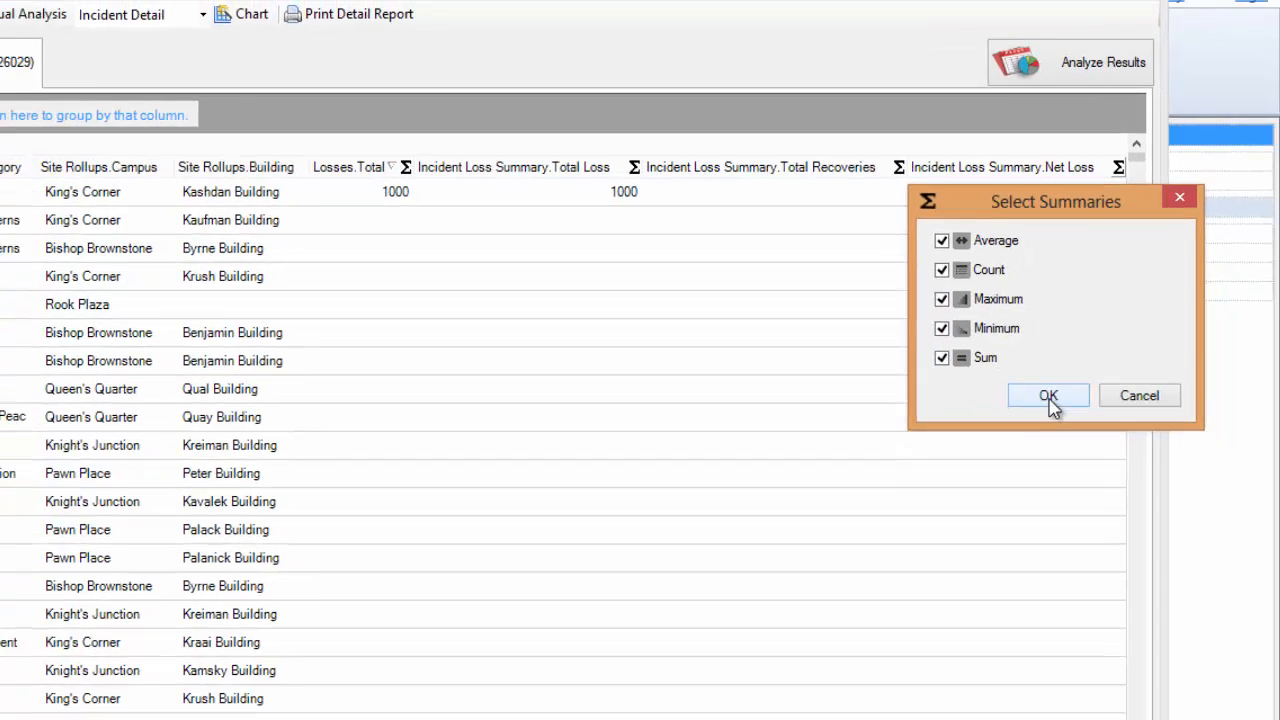
left_click(1046, 451)
left_click_drag(1114, 148, 1114, 629)
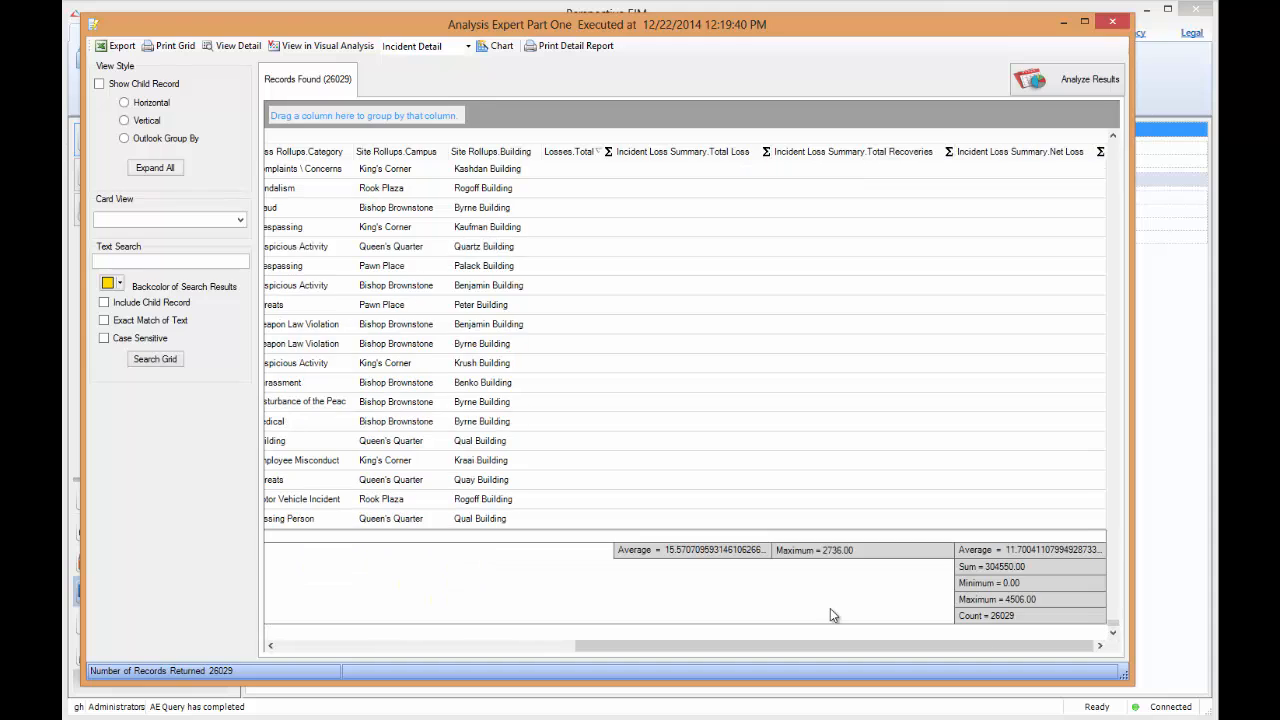
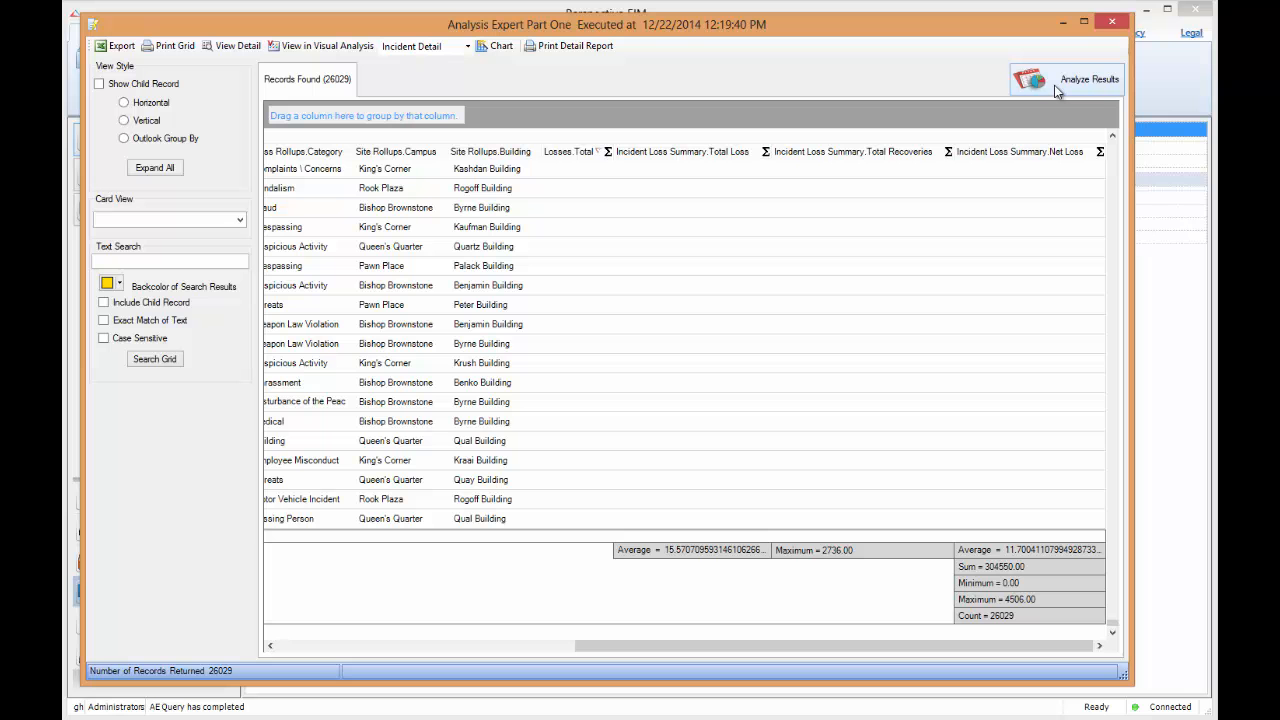
Open Analyze Results for the returned records, and reposition and enlarge its window.
left_click(1054, 85)
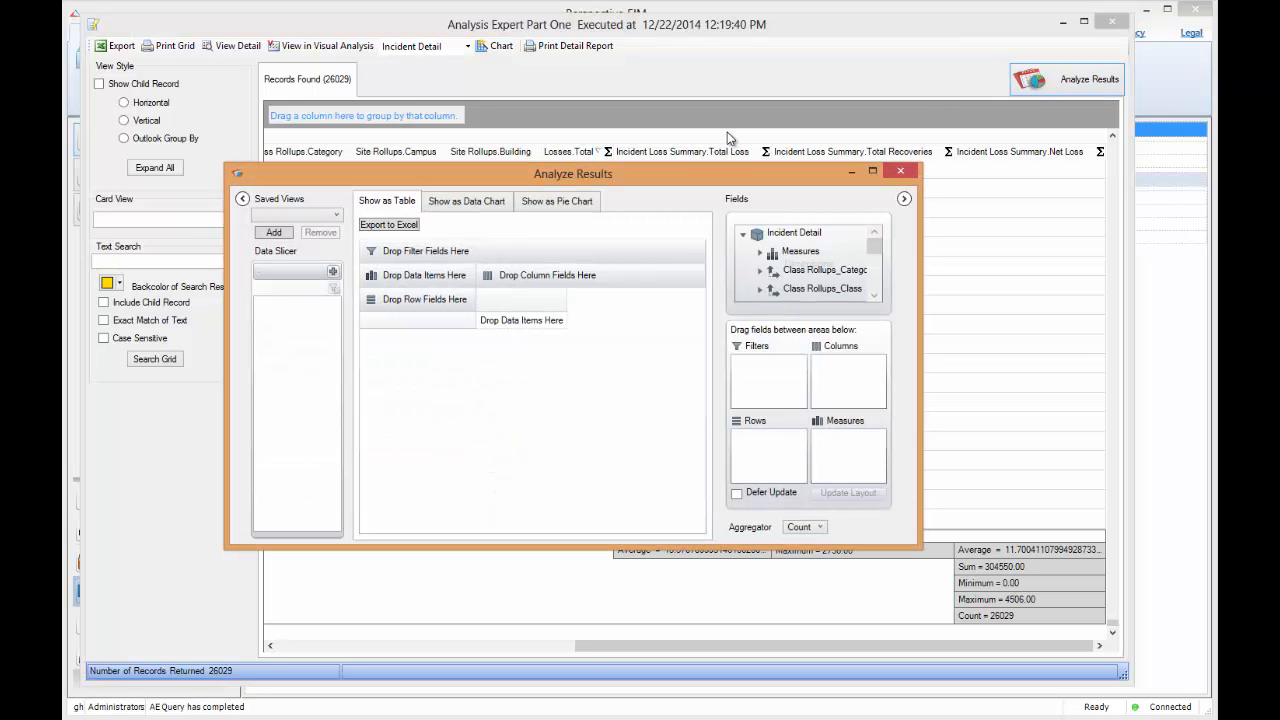
left_click_drag(688, 180, 598, 87)
left_click_drag(830, 455, 1079, 571)
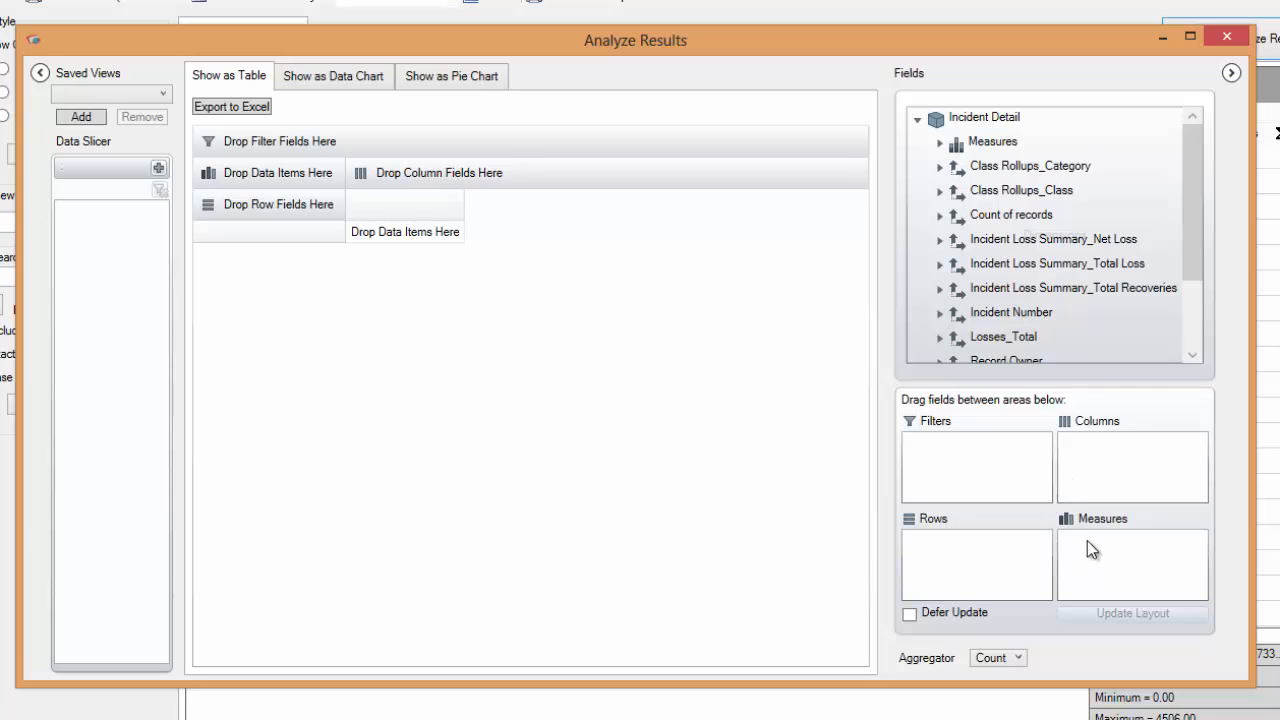
Assign Class Rollups_Class to the pivot table's columns and Site Rollups_Campus to its rows.
left_click(1048, 189)
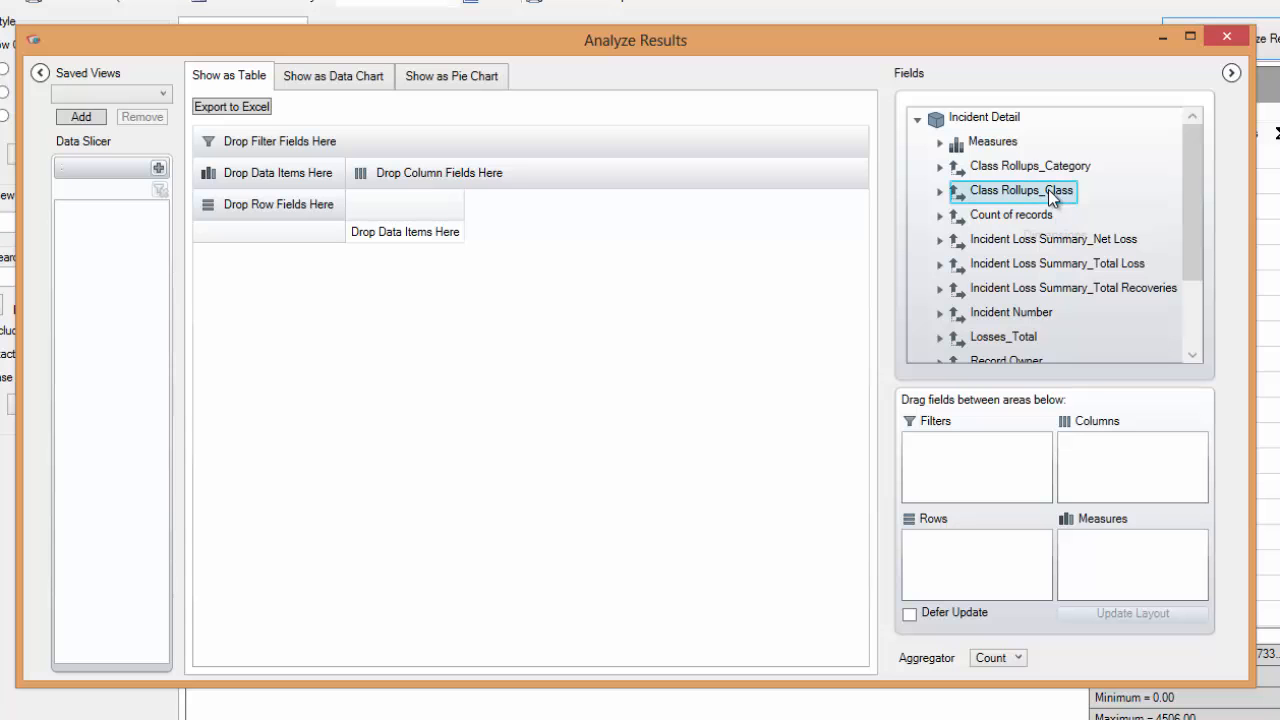
left_click_drag(1052, 204, 1123, 468)
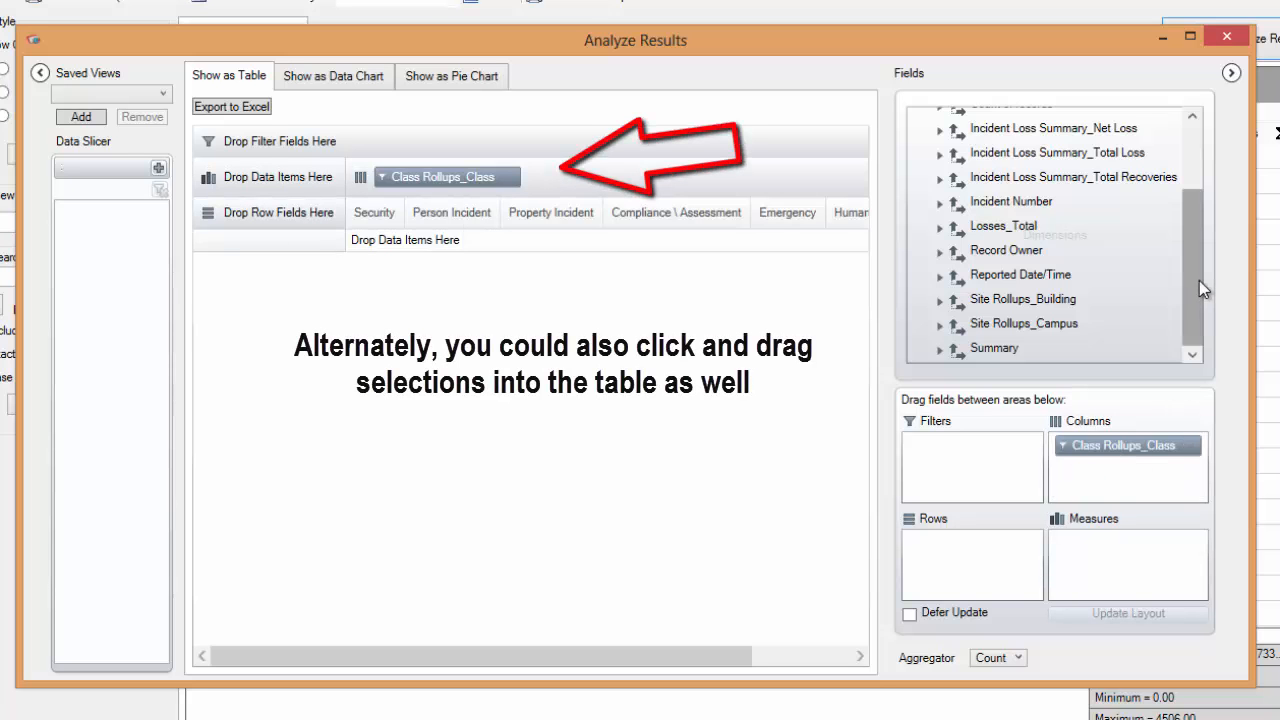
left_click_drag(1074, 333, 975, 554)
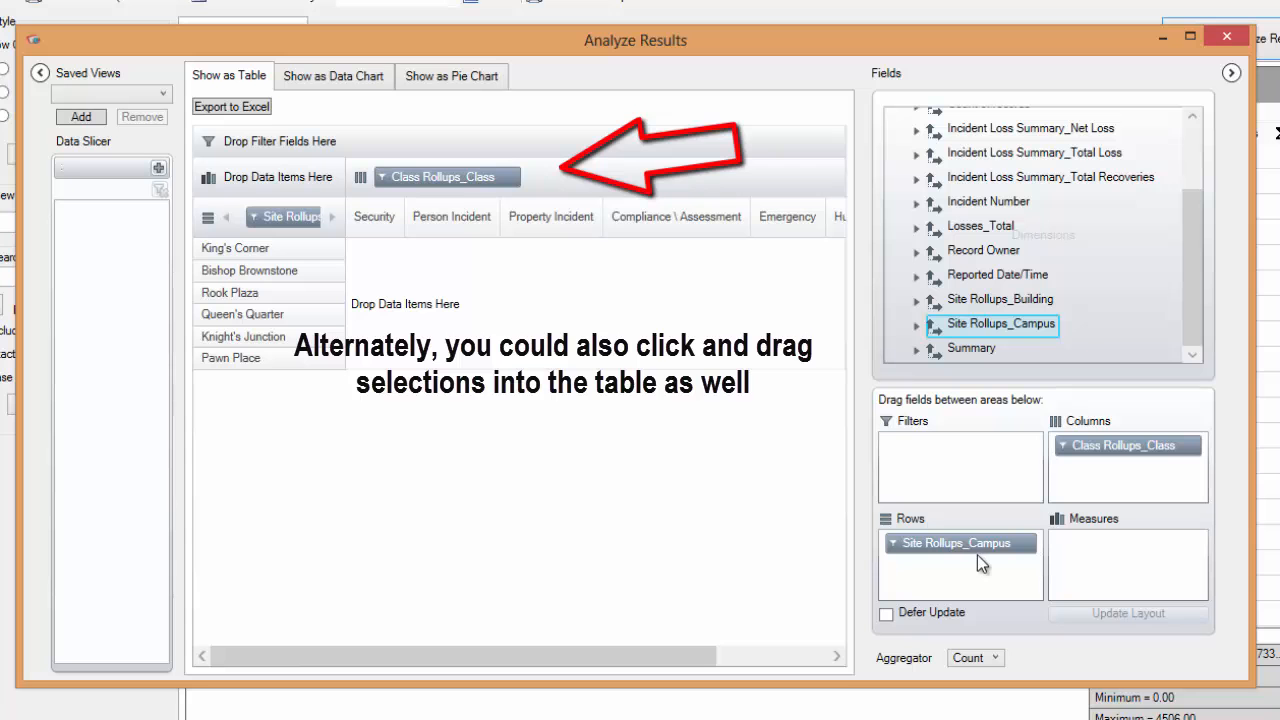
Add the Count of records measure to the pivot table's Measures area.
left_click_drag(1197, 280, 1203, 194)
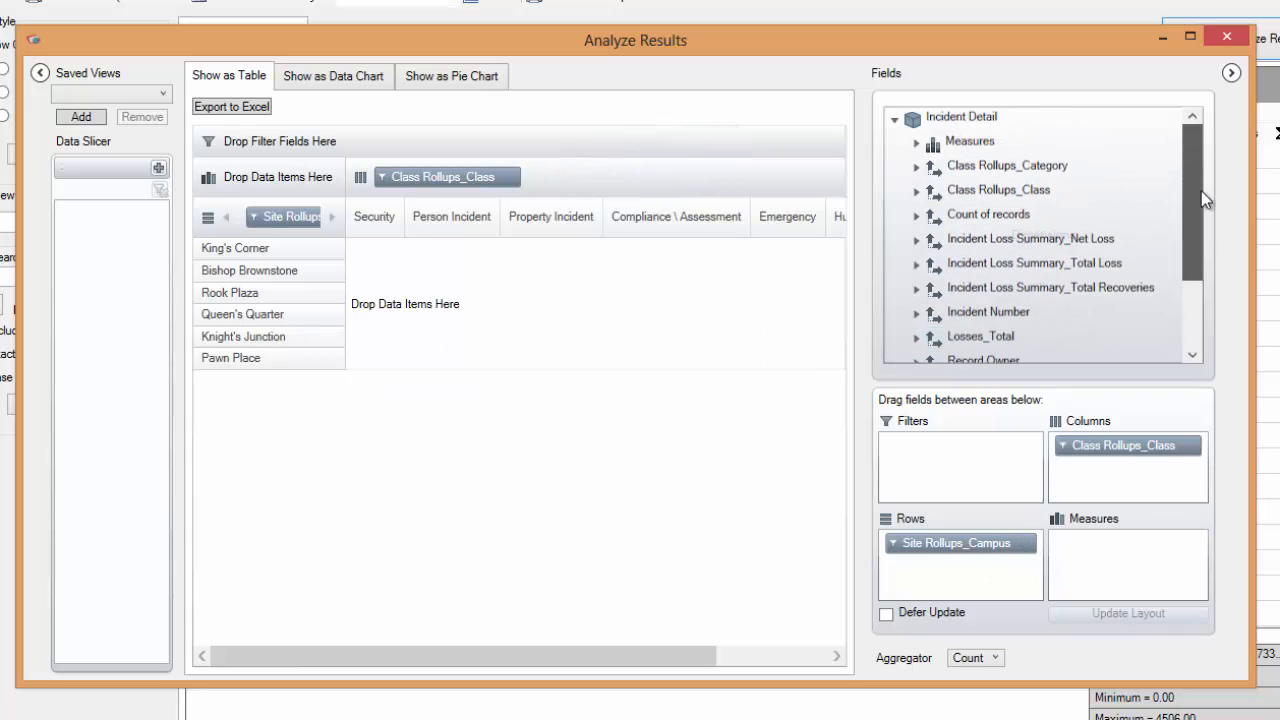
left_click(912, 148)
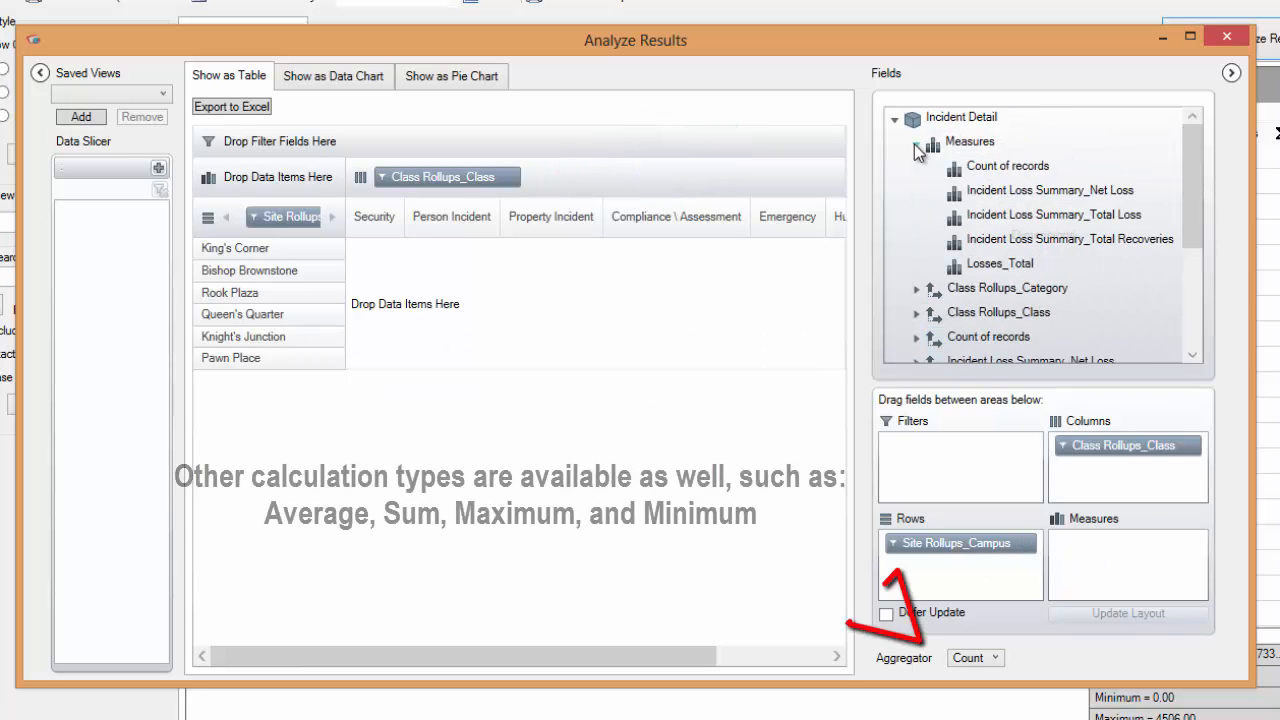
left_click_drag(998, 172, 1096, 549)
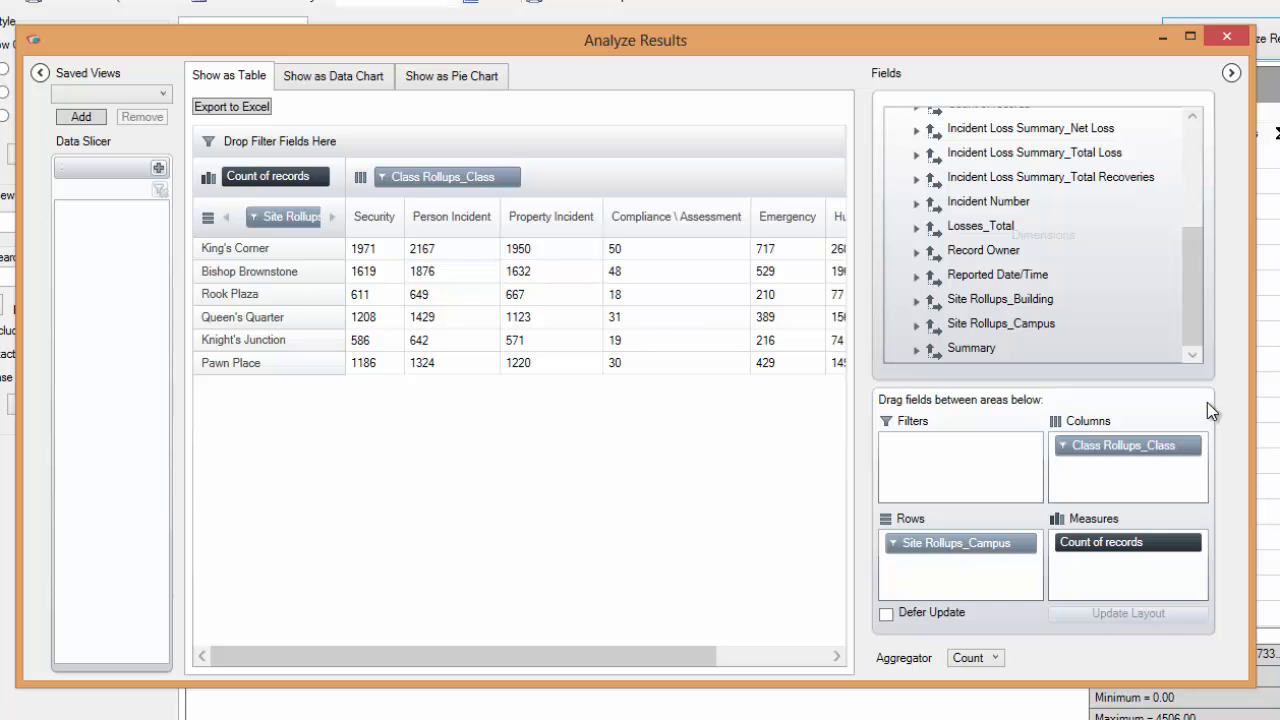
Add Reported Date/Time to the pivot table's columns beneath Class Rollups_Class, and reposition and enlarge the Analyze Results window.
left_click_drag(1007, 280, 1124, 490)
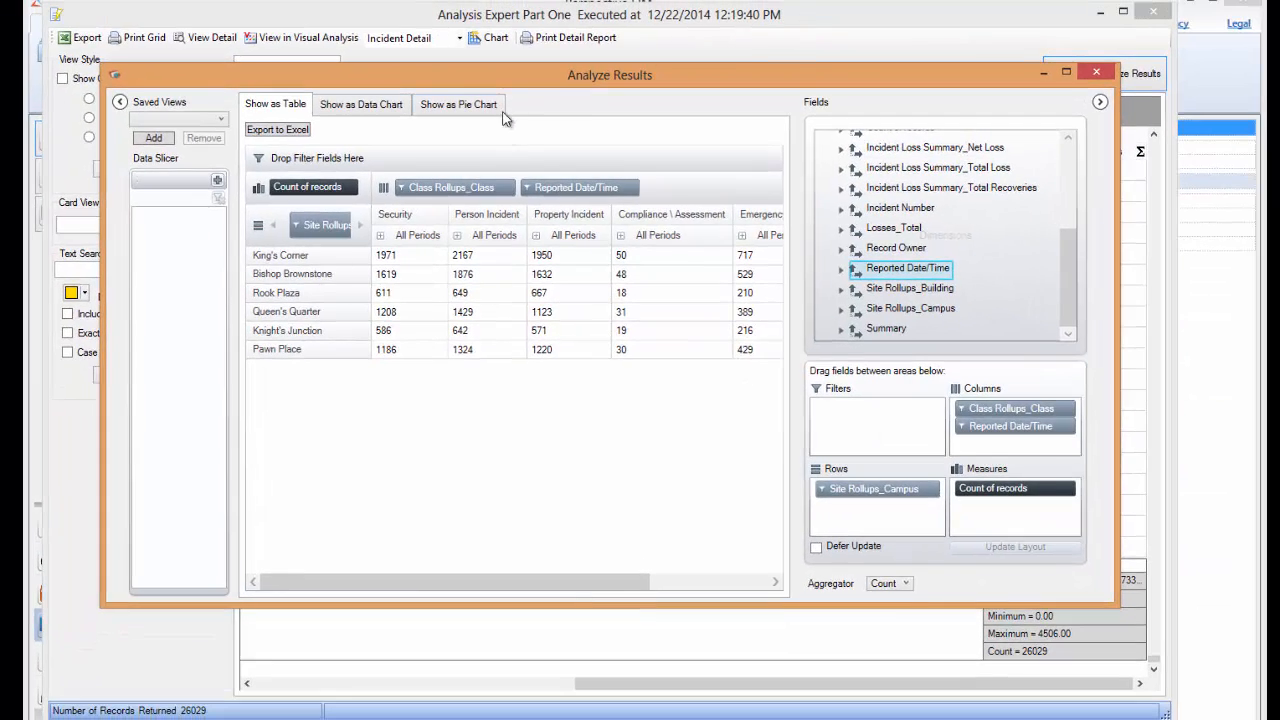
left_click_drag(494, 74, 436, 34)
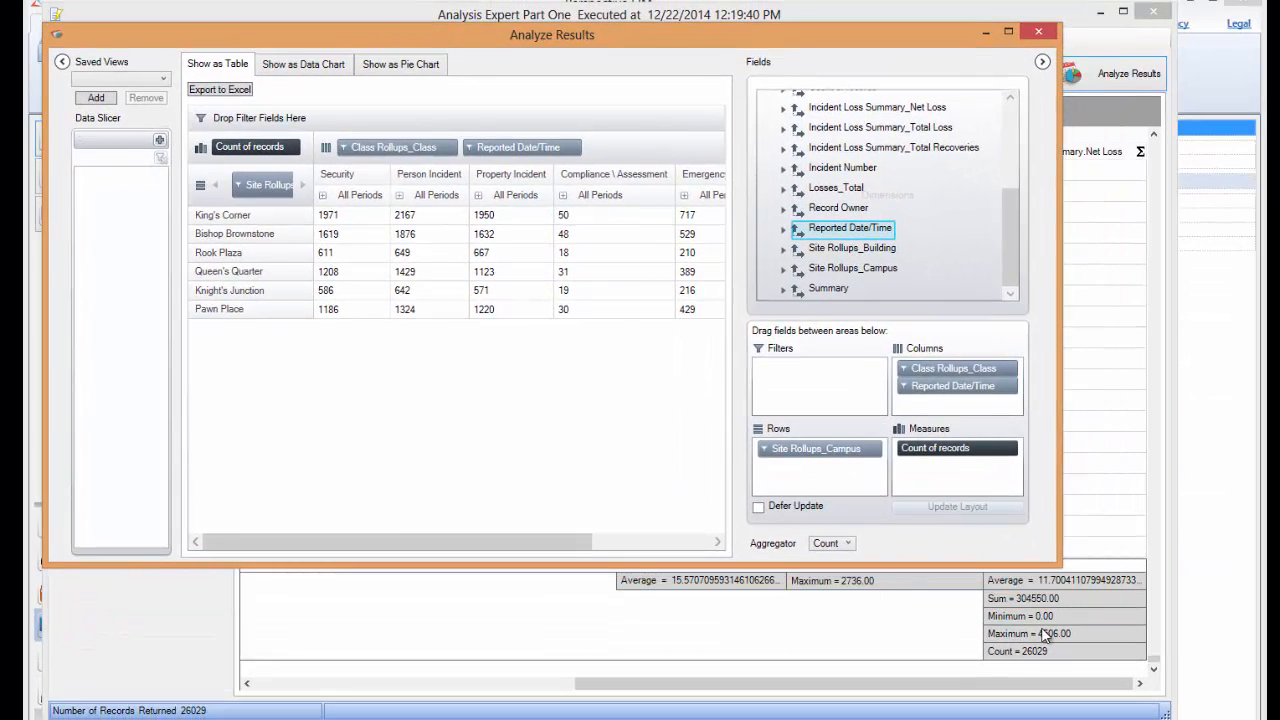
left_click_drag(1058, 565, 1185, 710)
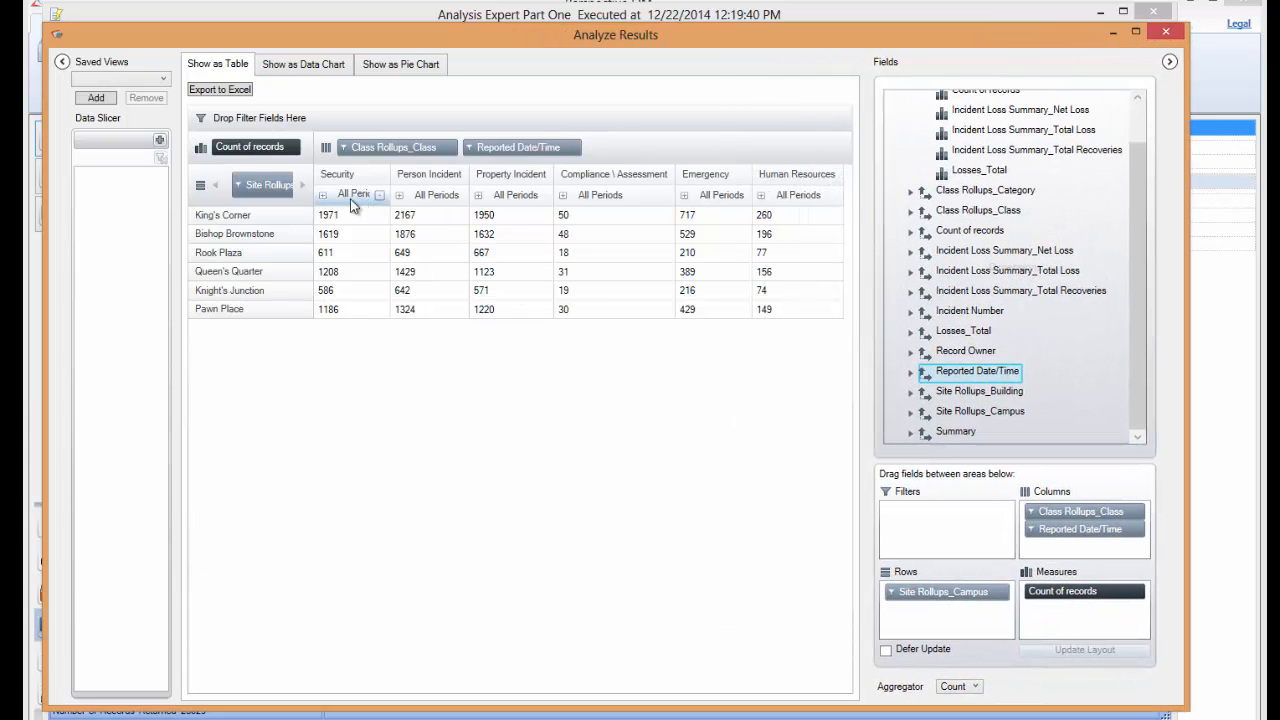
Drill into the Security column's periods through 2014, H2, Q4 and December to the daily counts, and collapse All Periods again.
left_click(322, 196)
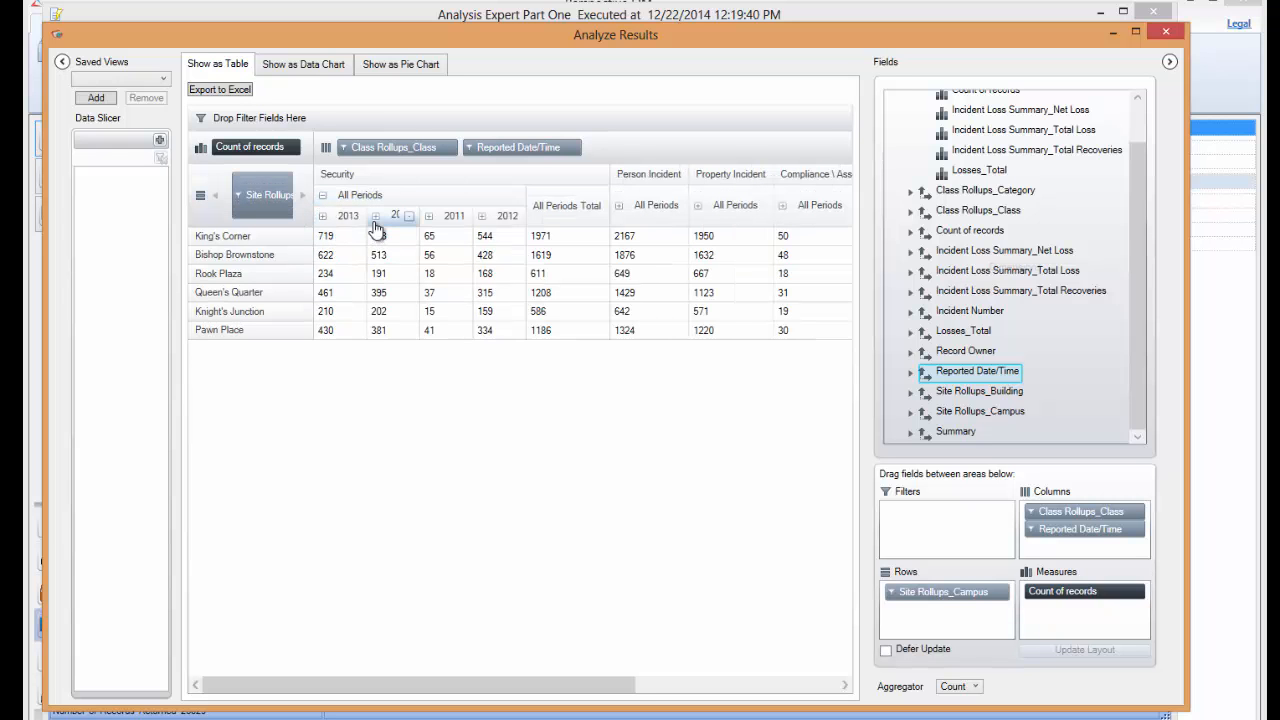
left_click(375, 216)
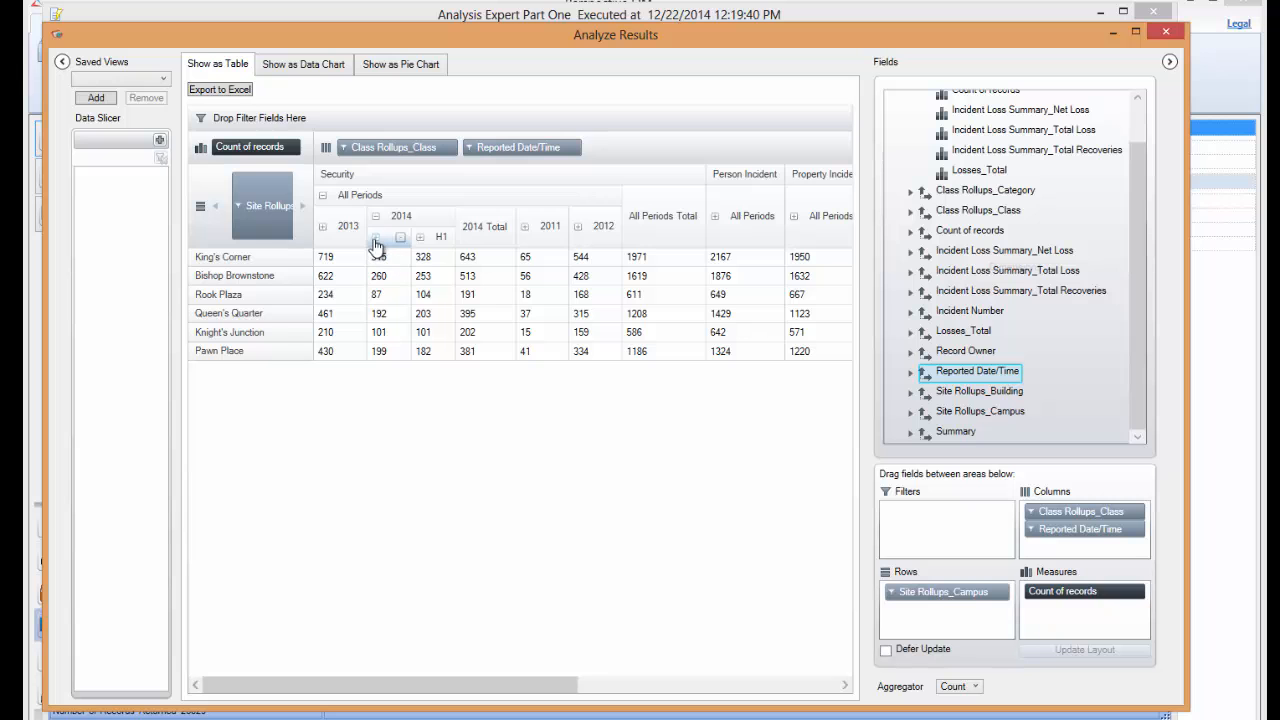
left_click(375, 237)
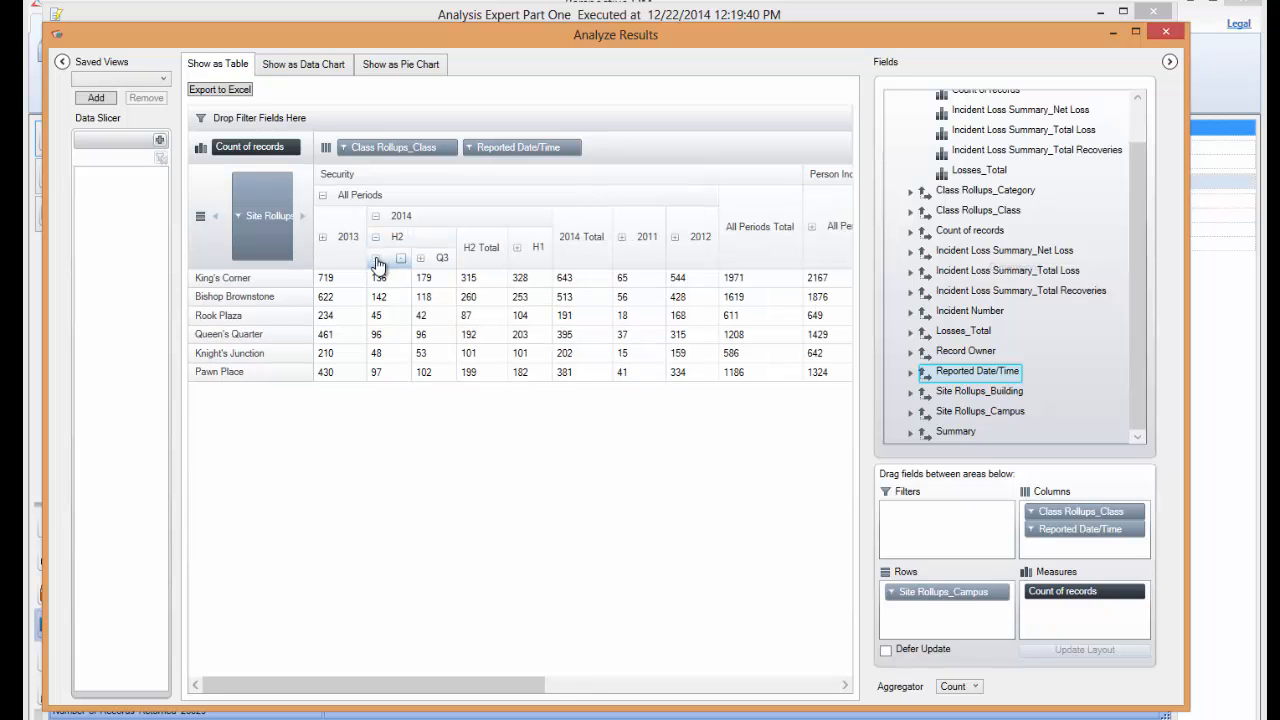
left_click(377, 259)
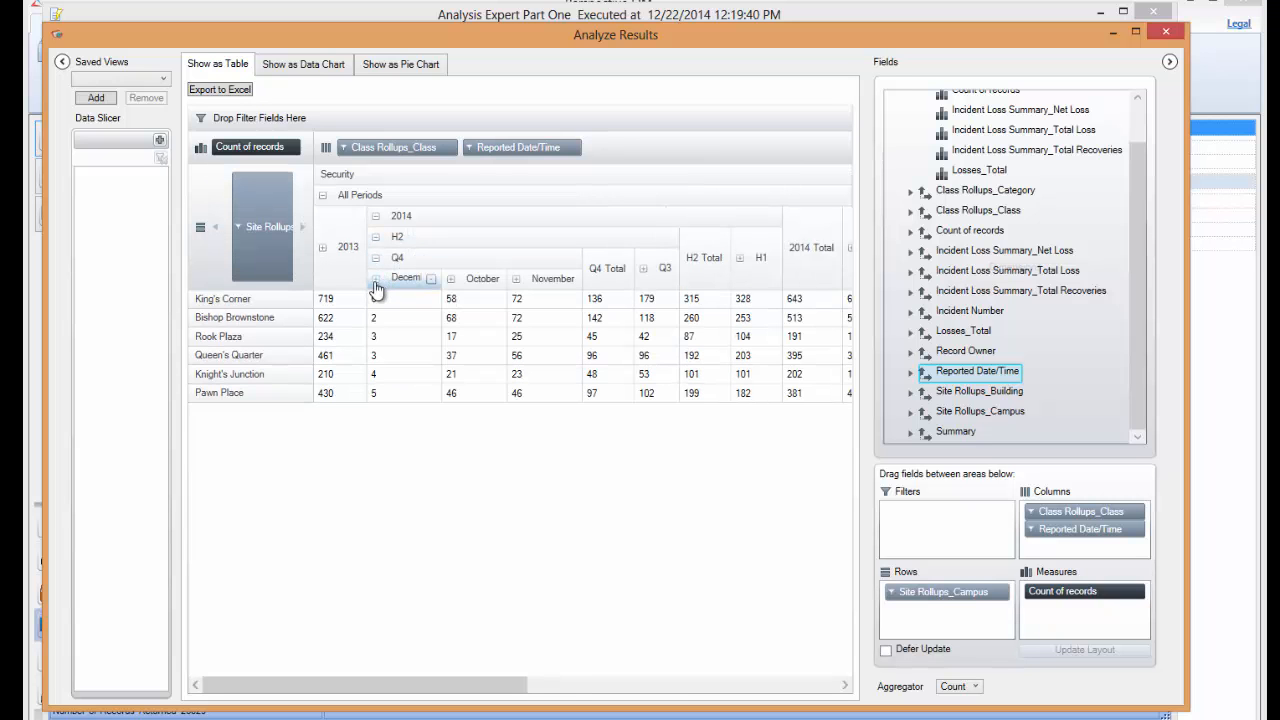
left_click(375, 280)
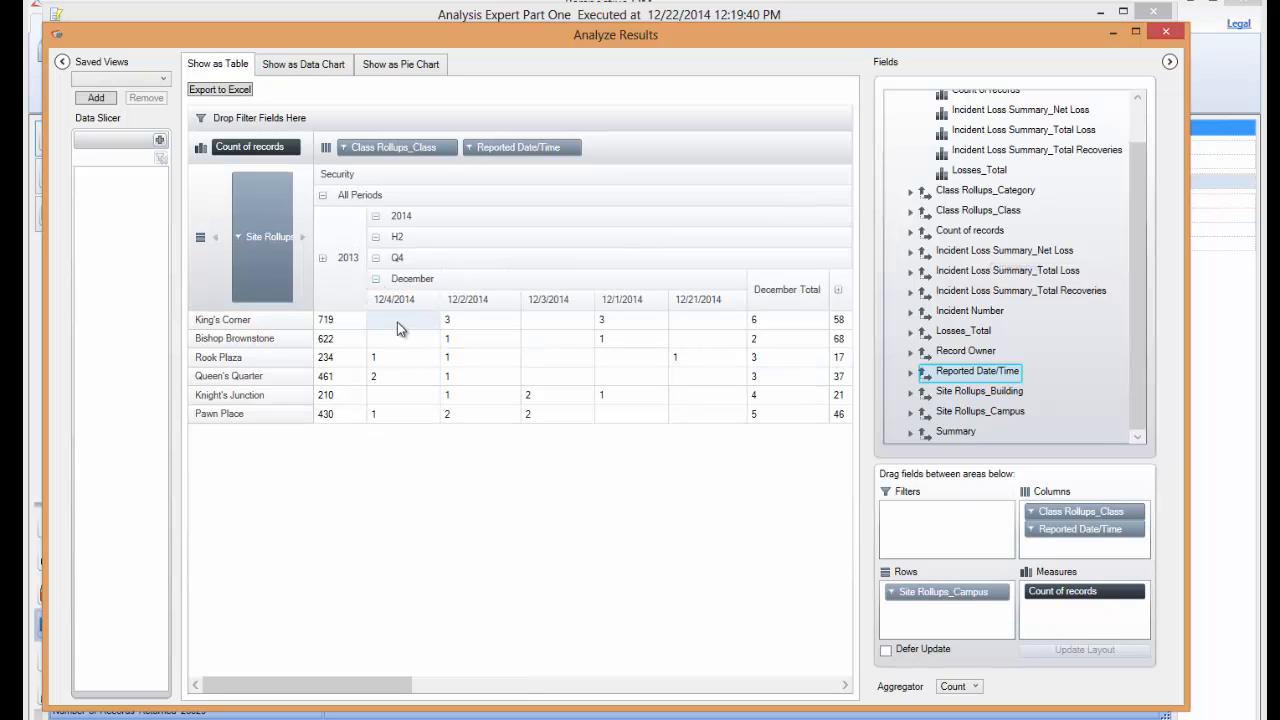
left_click(322, 196)
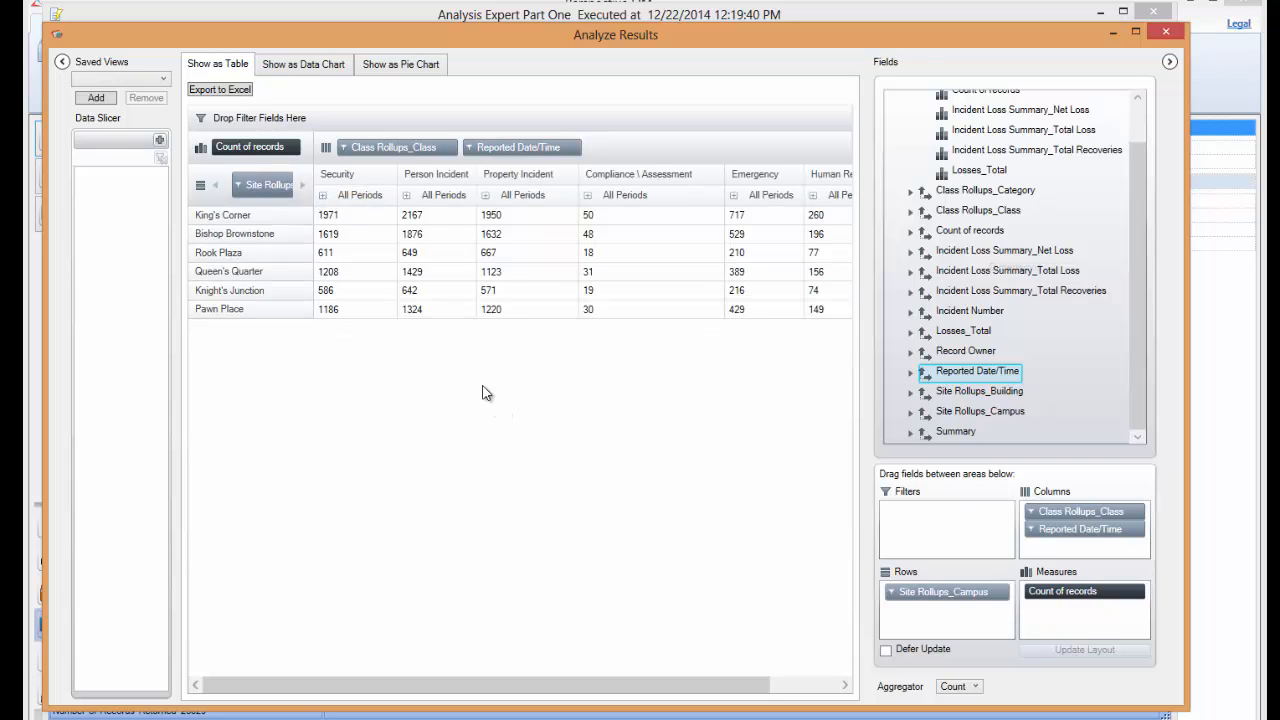
Show the results as a data chart, review the chart types, and enter the title "Title" and the subtitle "Subtitle".
left_click(321, 69)
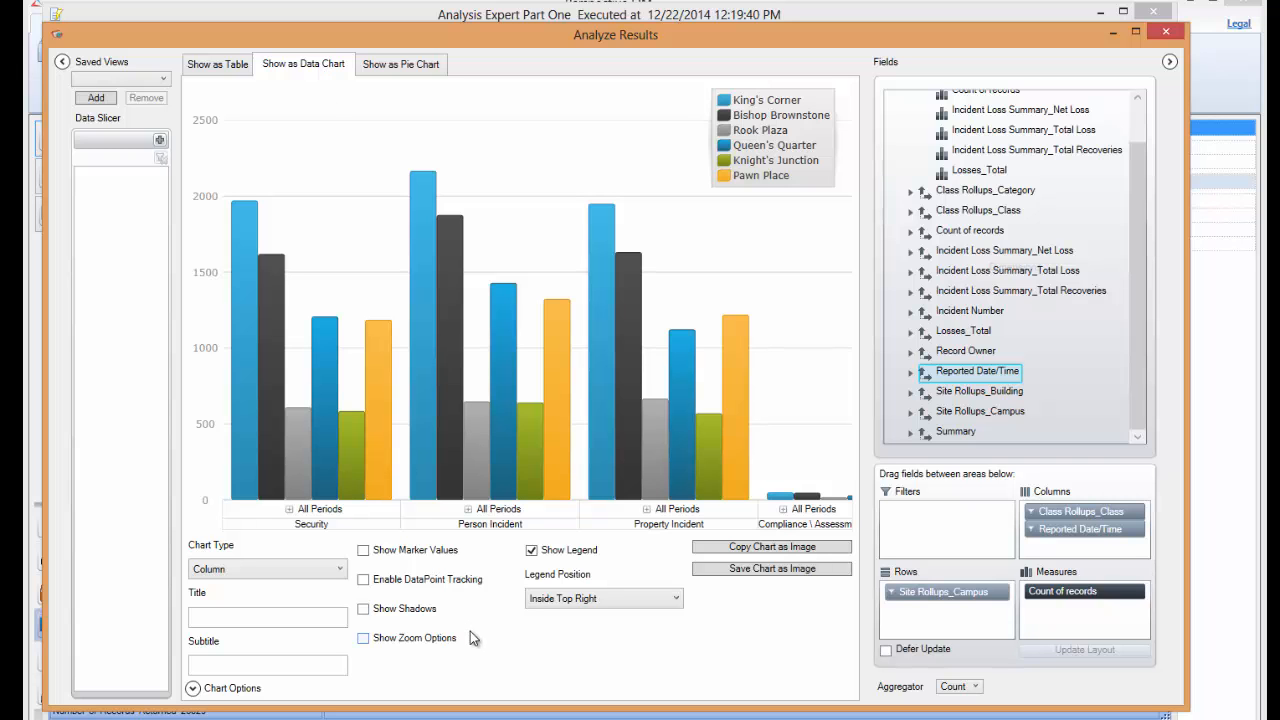
left_click(340, 571)
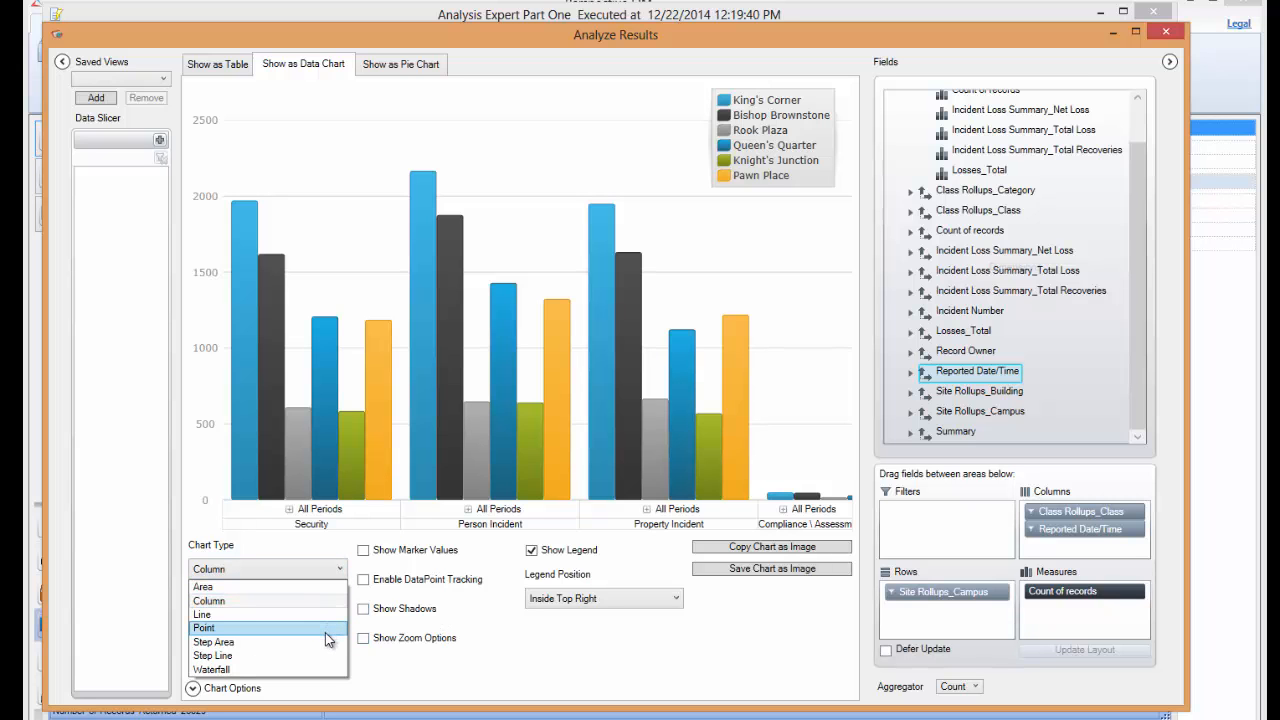
left_click(341, 570)
left_click(318, 617)
type("Title")
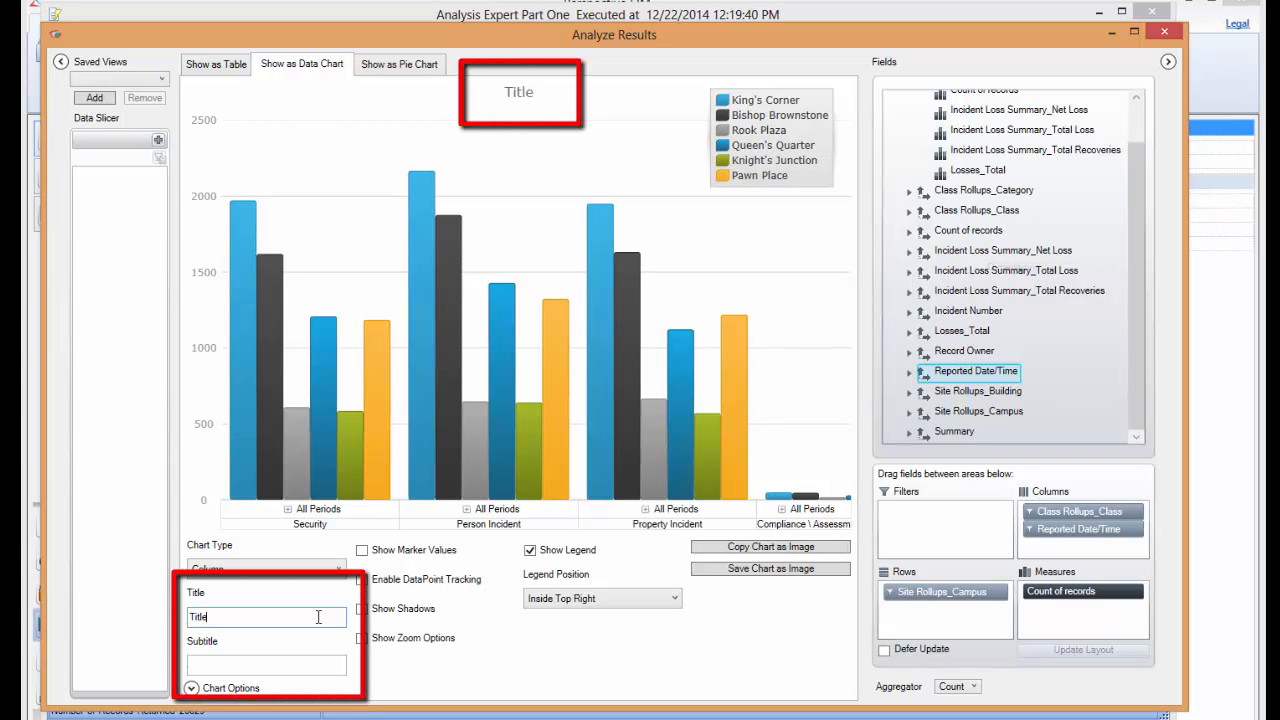
key("Tab")
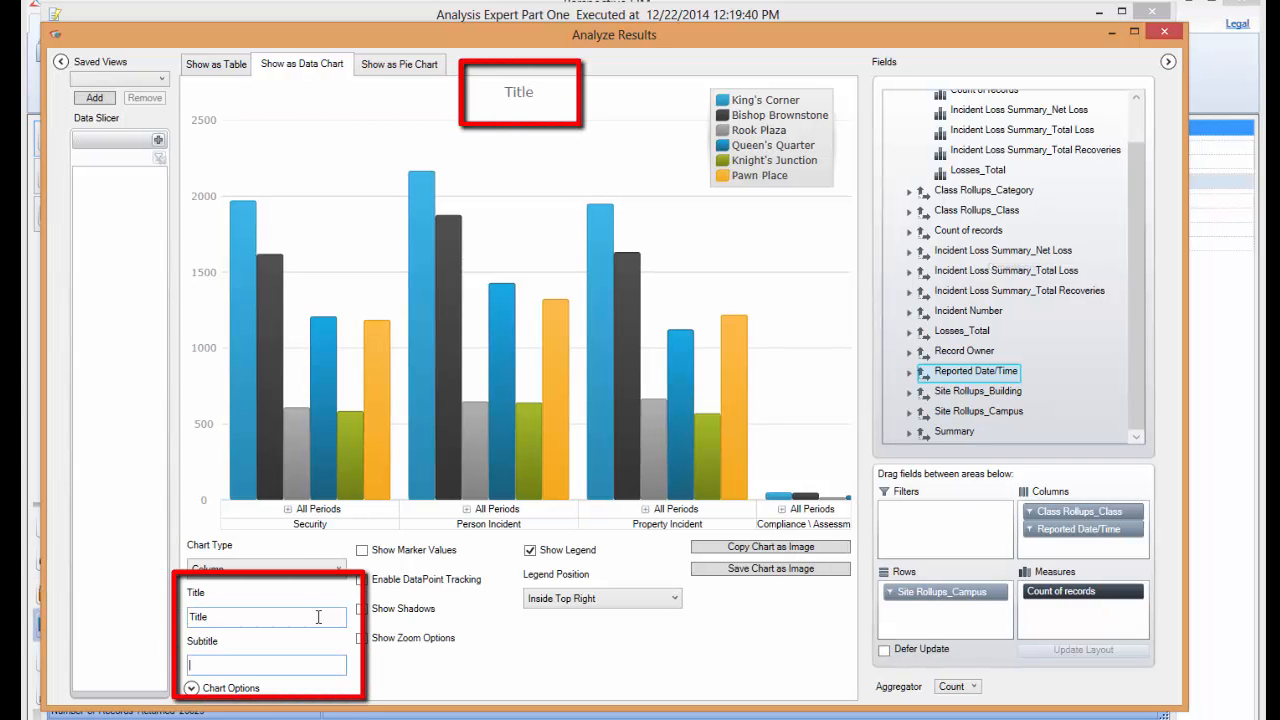
type("Subtitle")
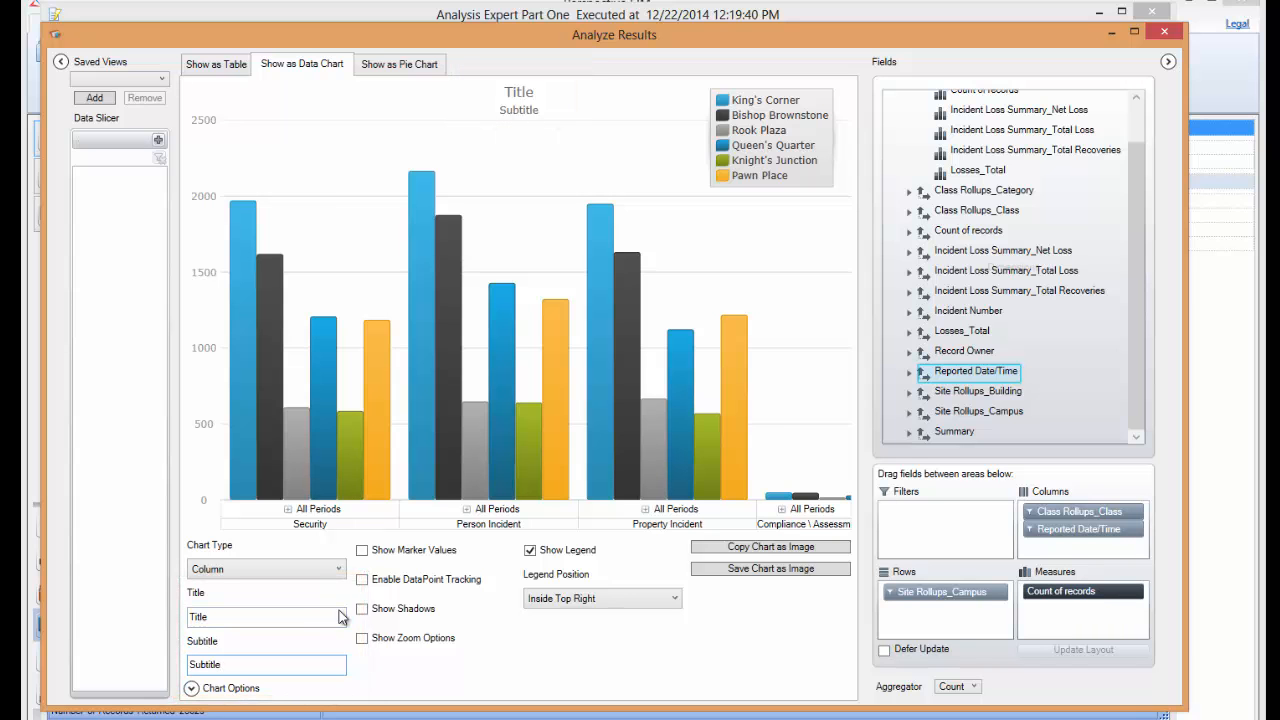
Try marker values, data point tracking and shadows on the data chart, turning each option off again.
left_click(362, 551)
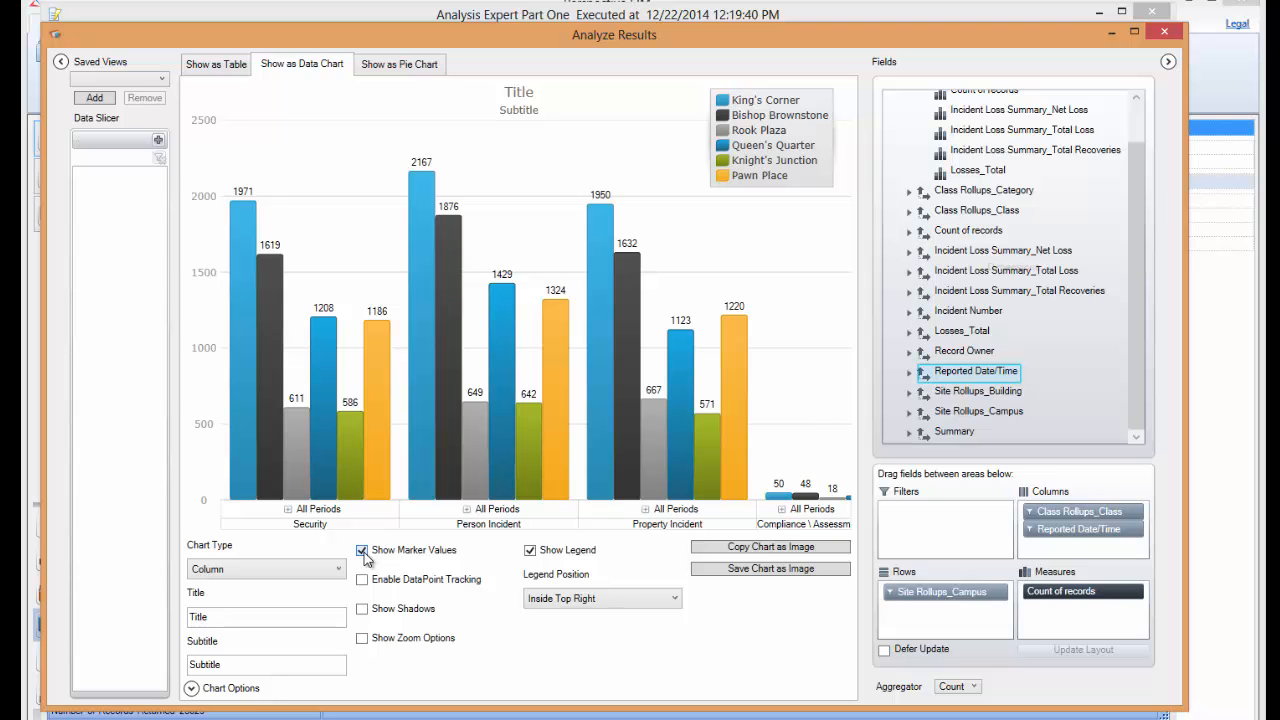
left_click(362, 551)
left_click(364, 580)
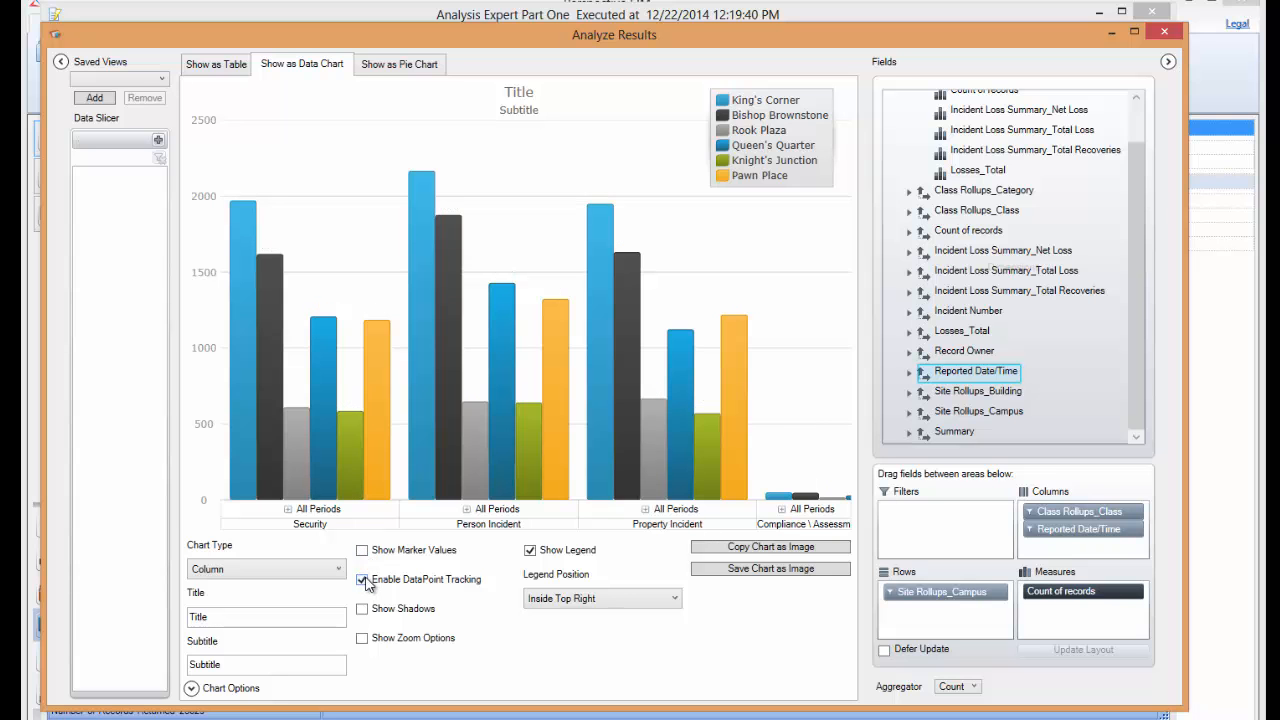
mouse_move(384, 467)
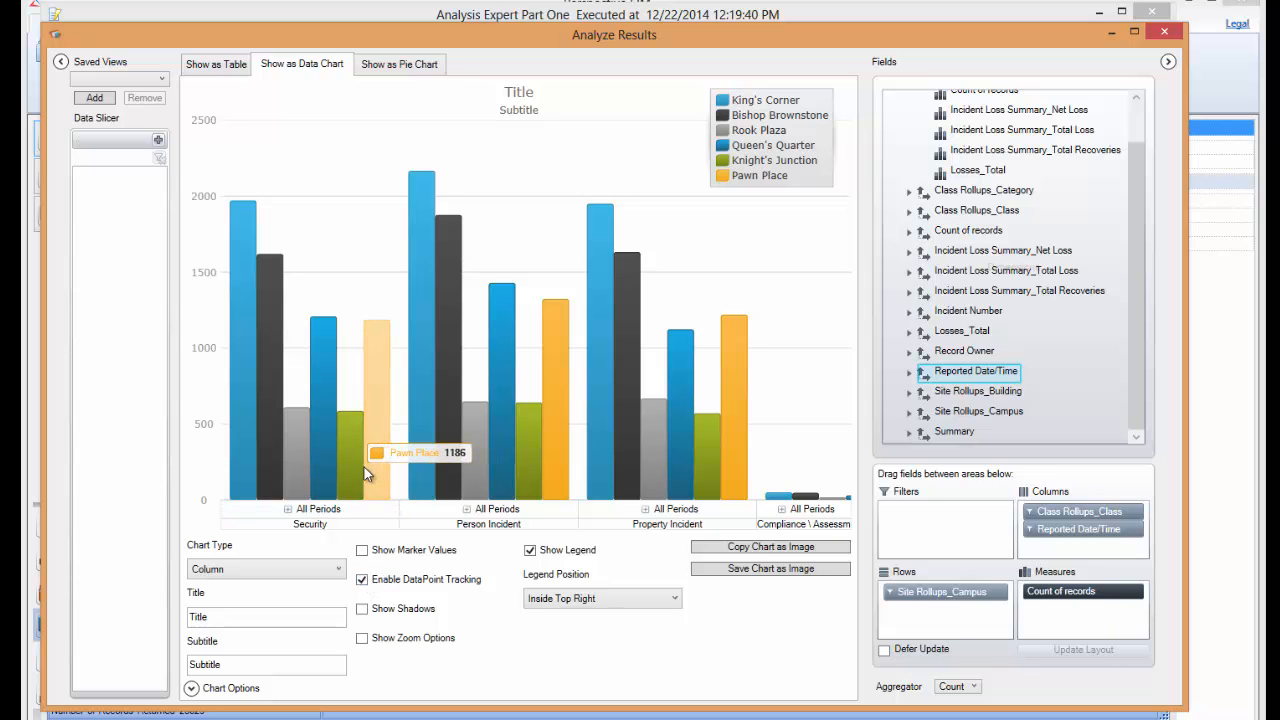
mouse_move(325, 474)
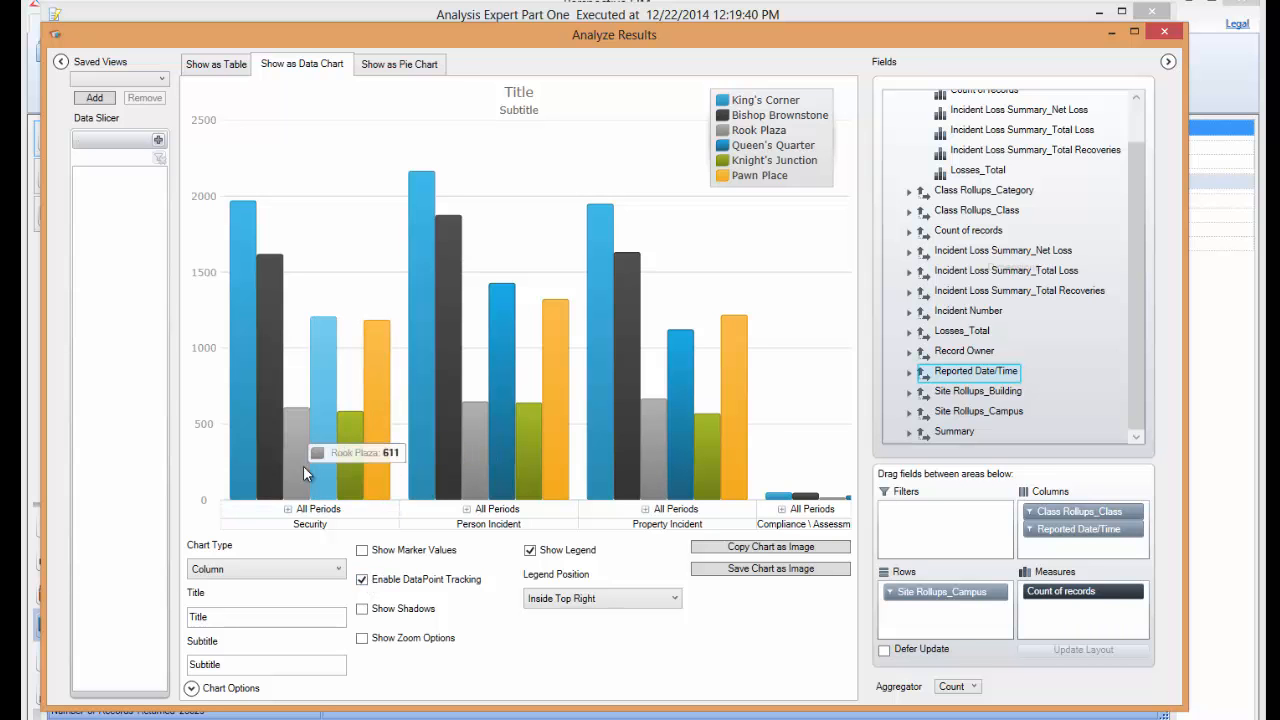
left_click(363, 580)
left_click(362, 609)
left_click(362, 609)
Enable the zoom options on the data chart and adjust its zoom level.
left_click(362, 638)
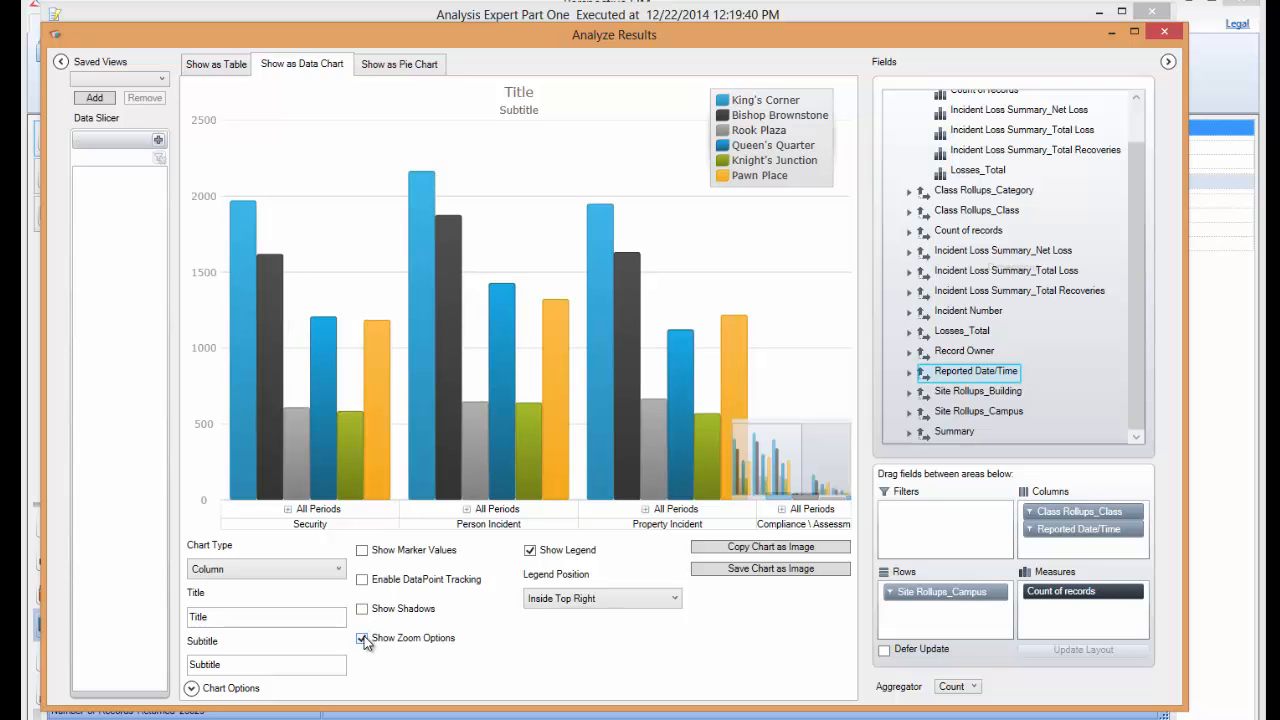
mouse_move(743, 488)
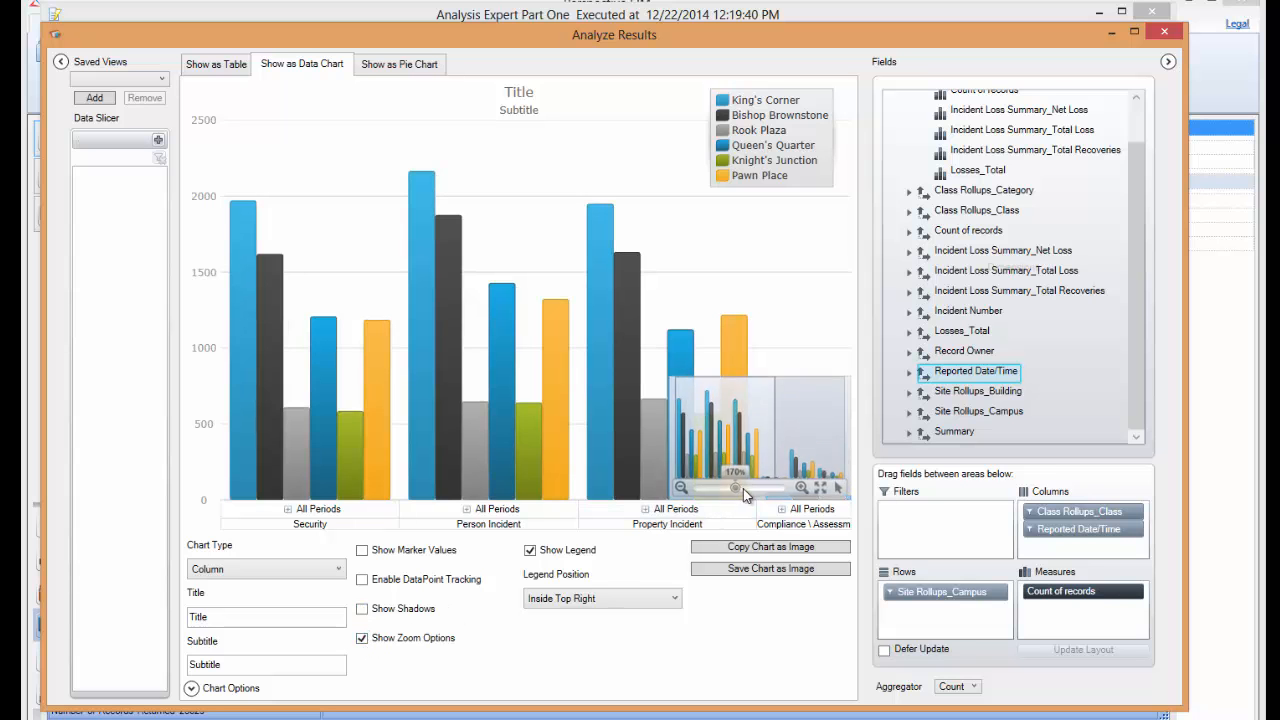
mouse_move(735, 488)
left_mouse_down()
mouse_move(765, 489)
mouse_move(729, 490)
left_mouse_up()
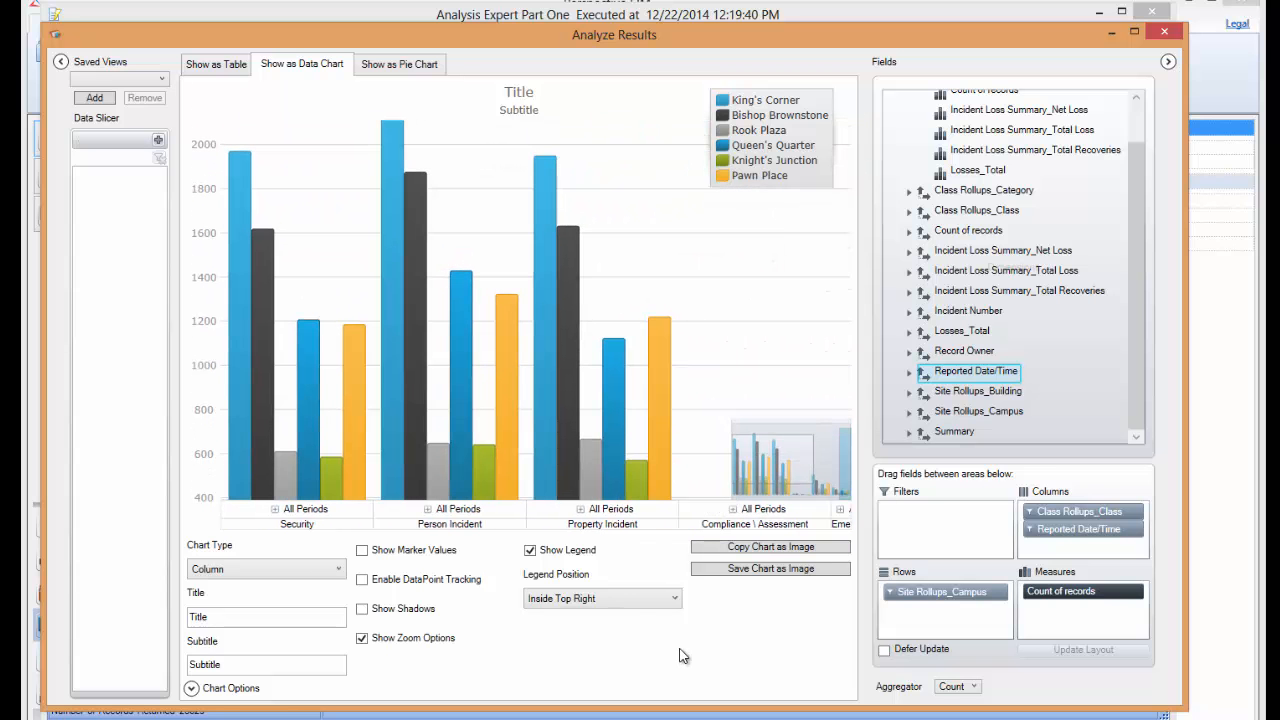
Toggle the data chart's legend off and on, try the Outside Middle Right position, and set it to Outside Top Right.
left_click(530, 551)
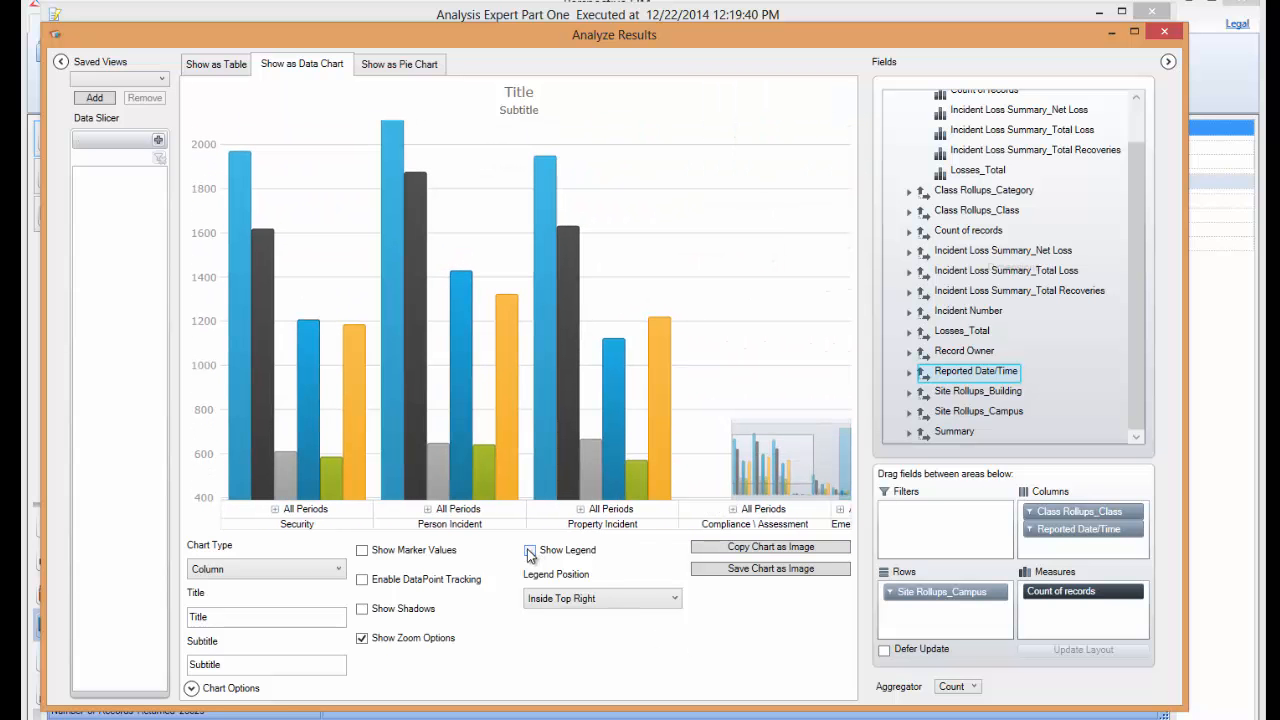
left_click(530, 551)
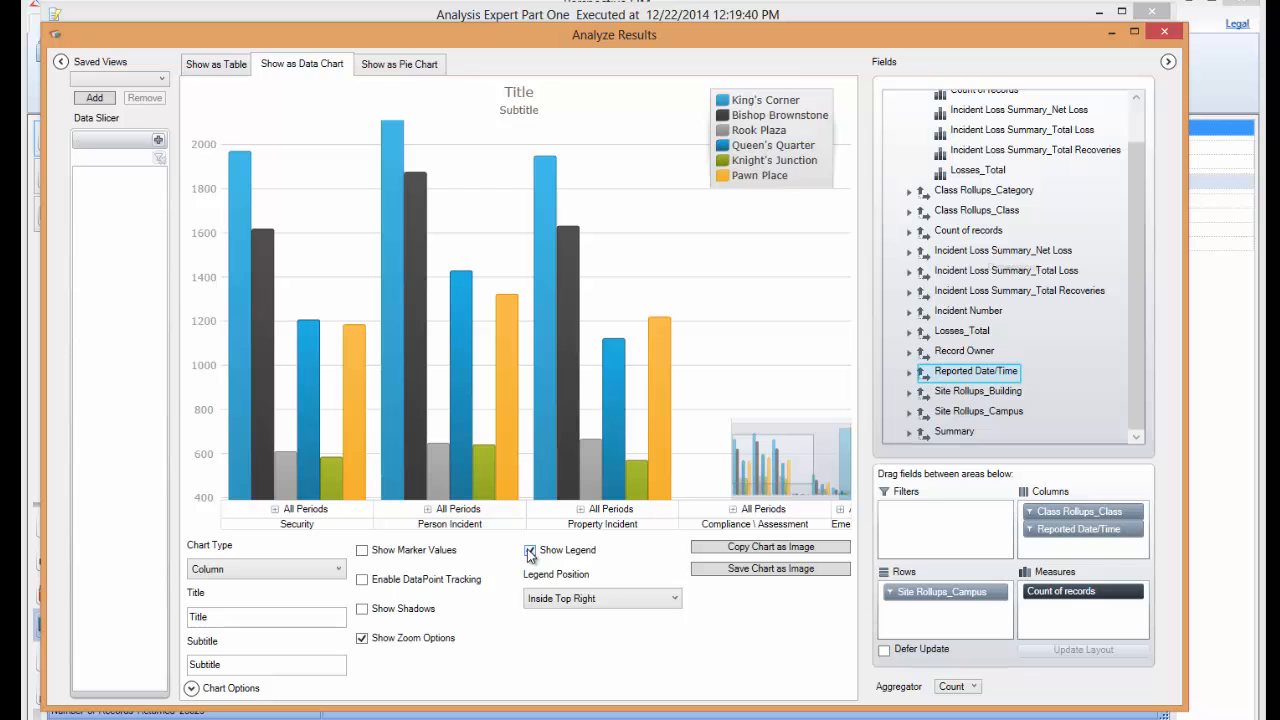
left_click(674, 599)
left_click(658, 630)
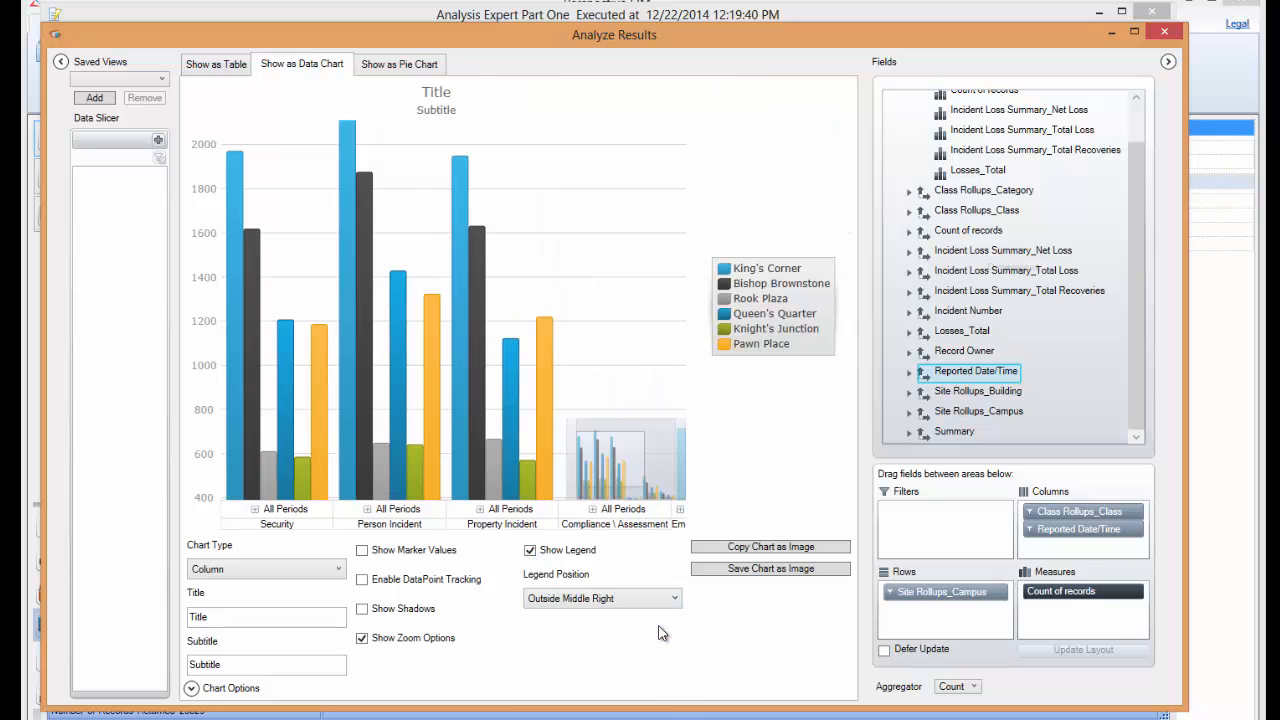
left_click(672, 598)
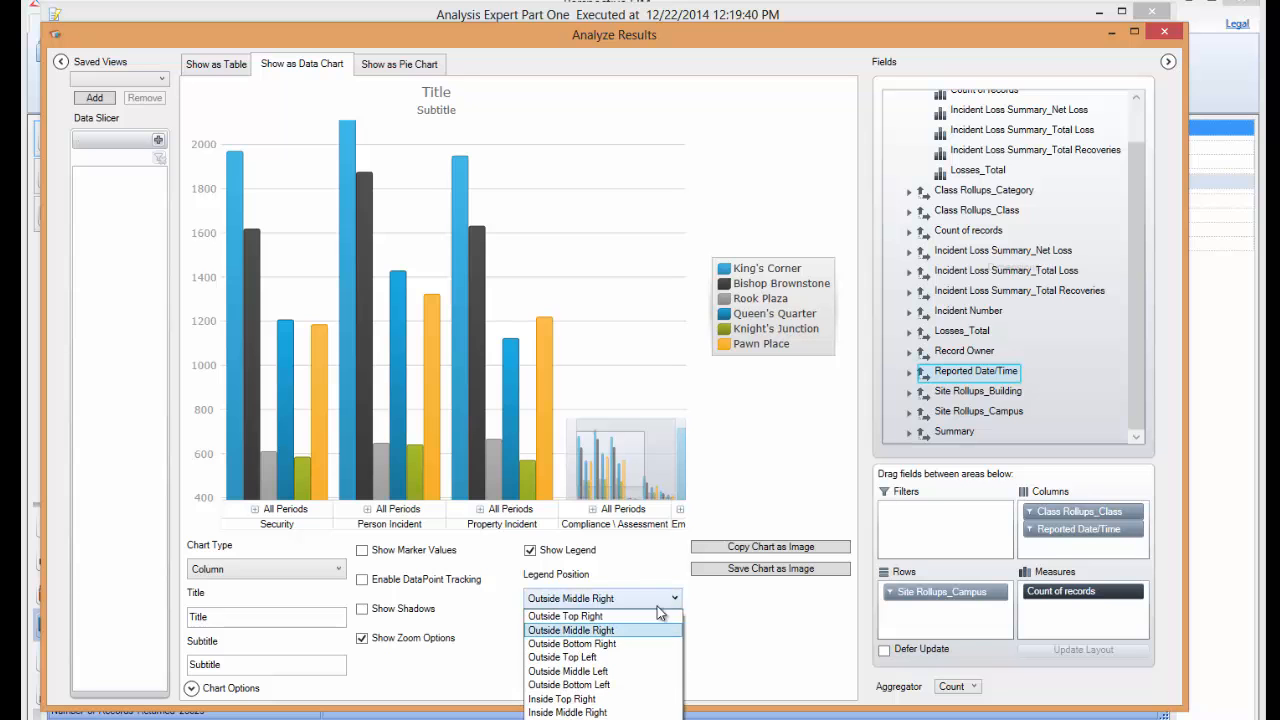
left_click(653, 621)
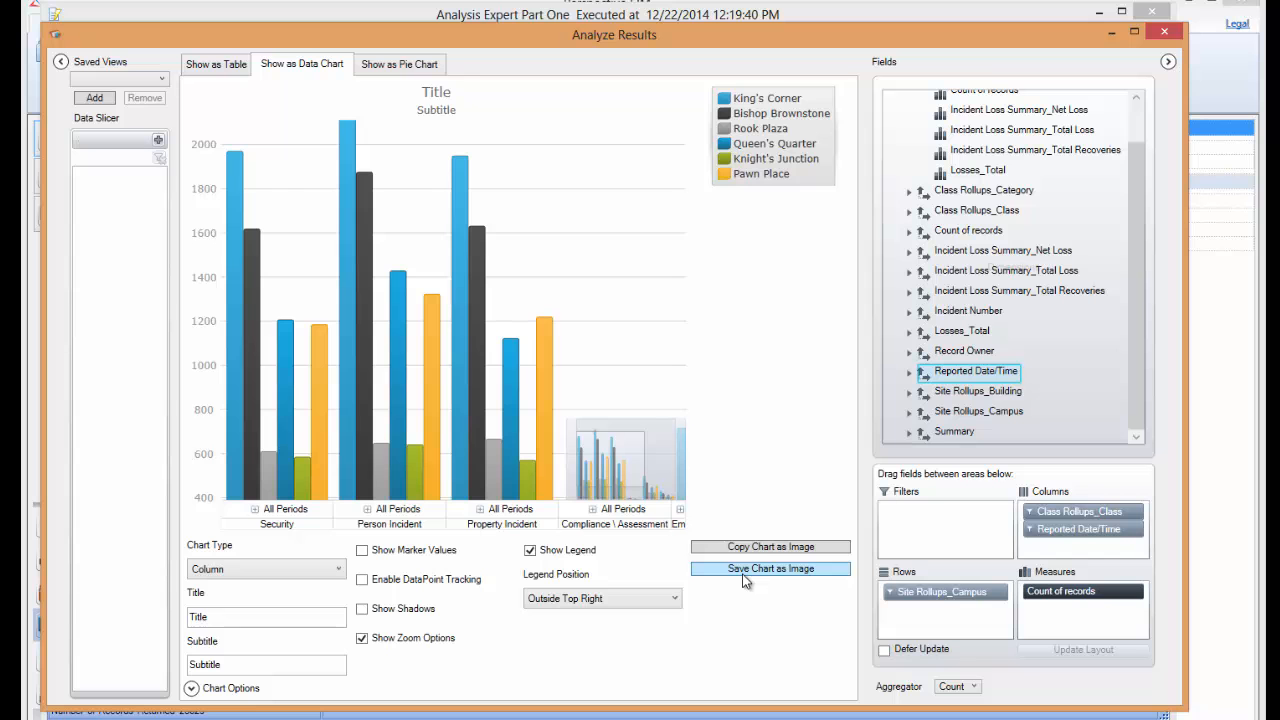
Show the results as pie charts and inspect the incident class slices for the individual campuses.
left_click(405, 68)
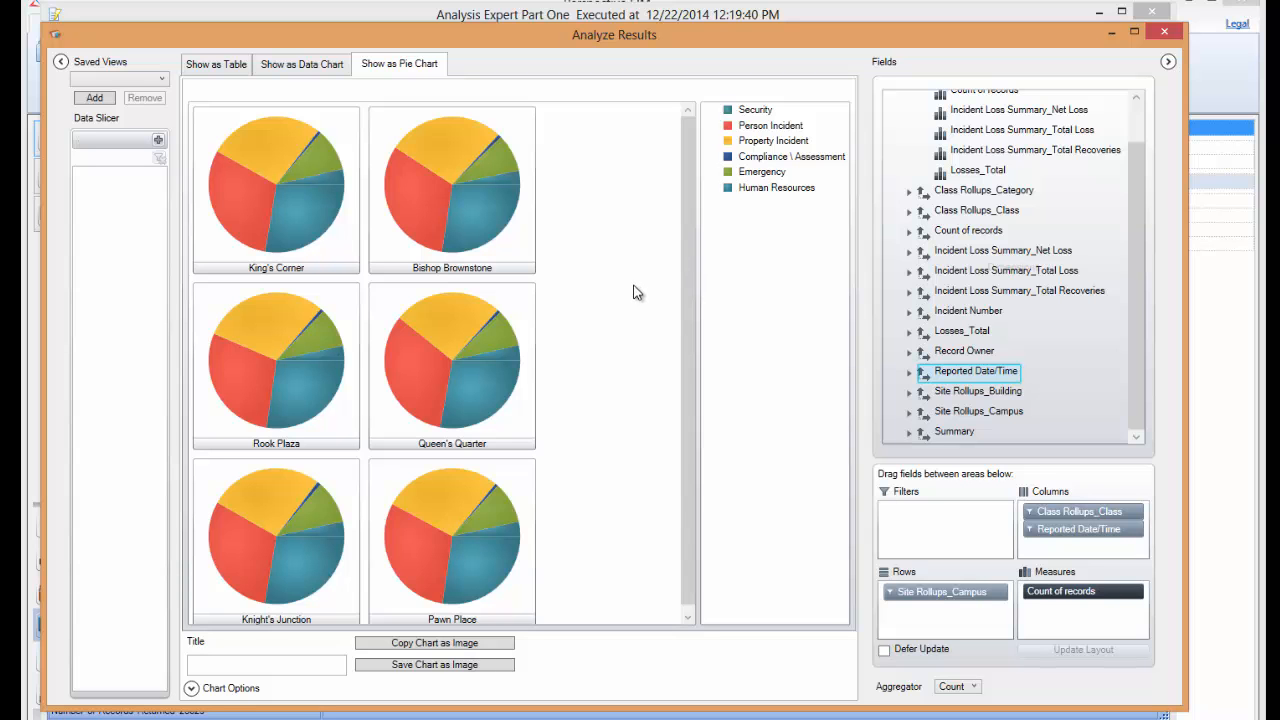
mouse_move(418, 204)
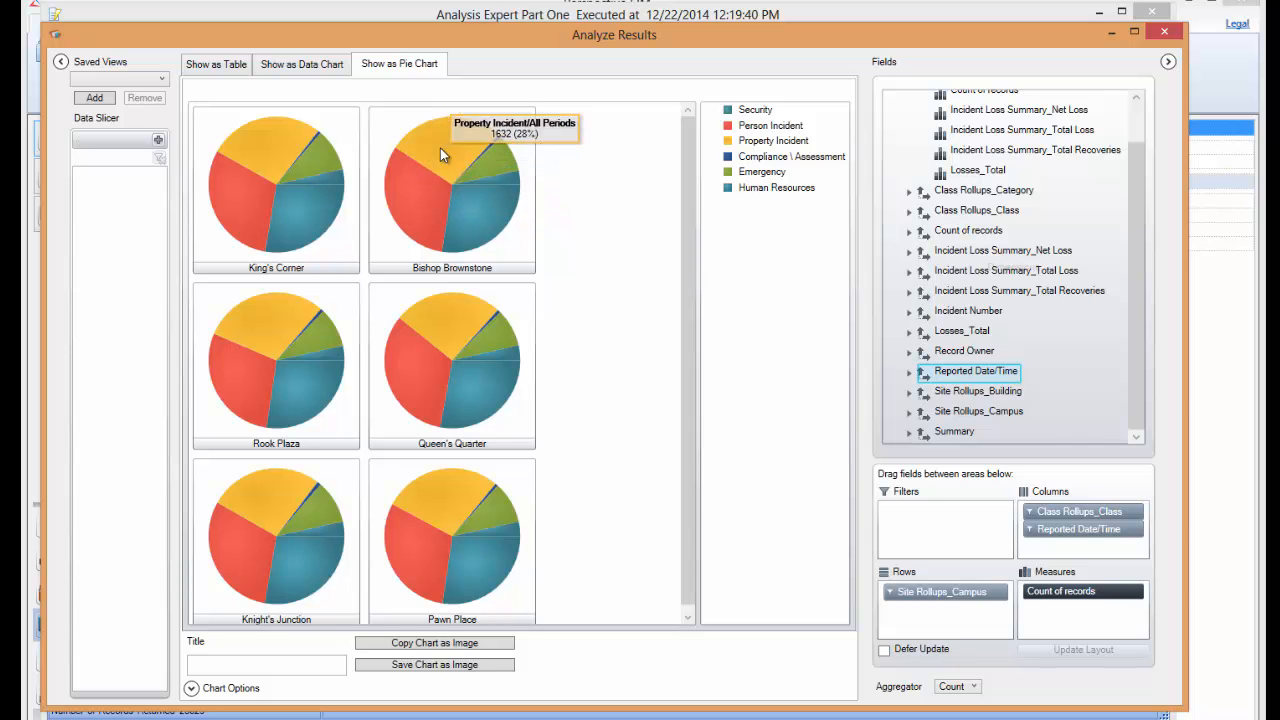
mouse_move(431, 415)
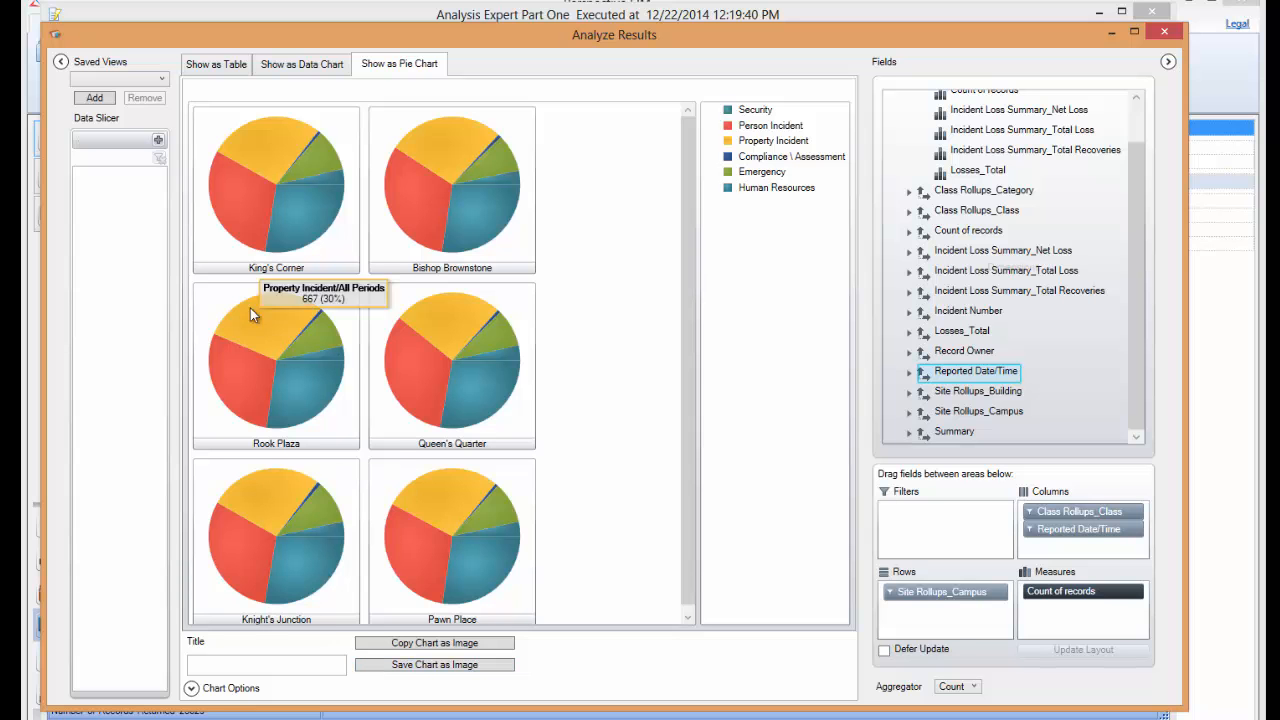
Return to the table view and set the Data Slicer hierarchy to Site Rollups_Campus.
left_click(222, 65)
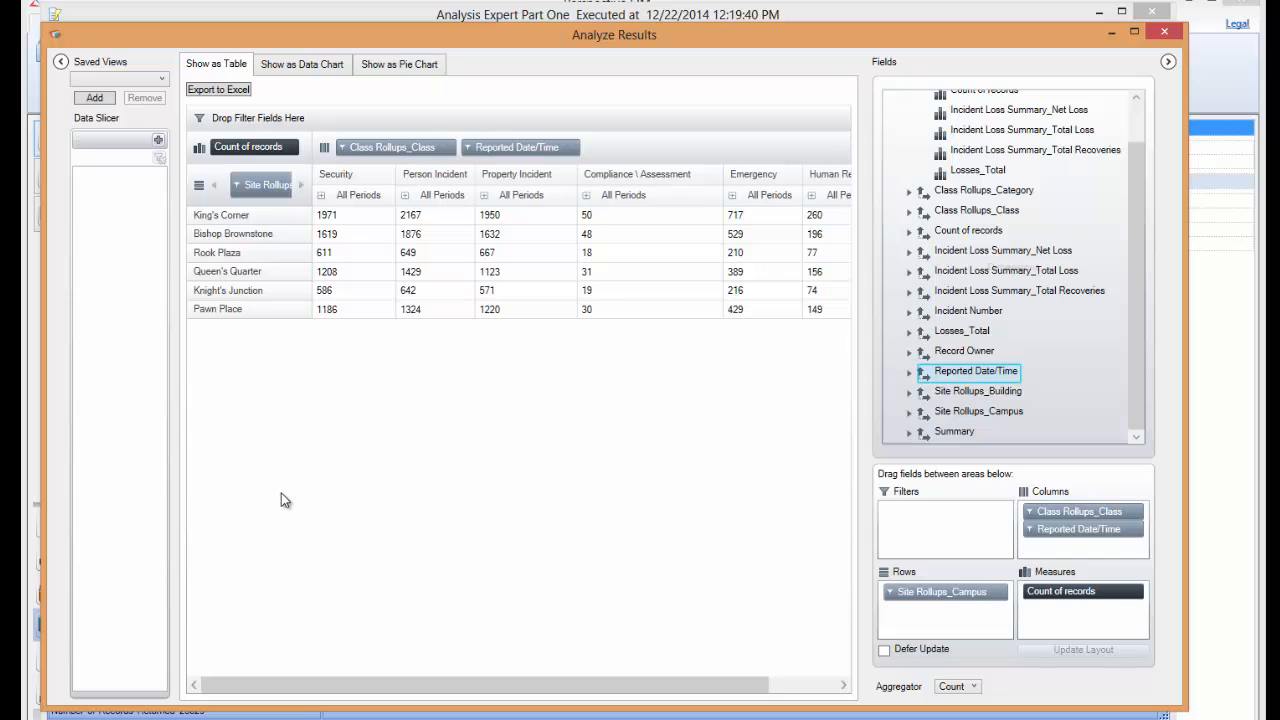
left_click(157, 145)
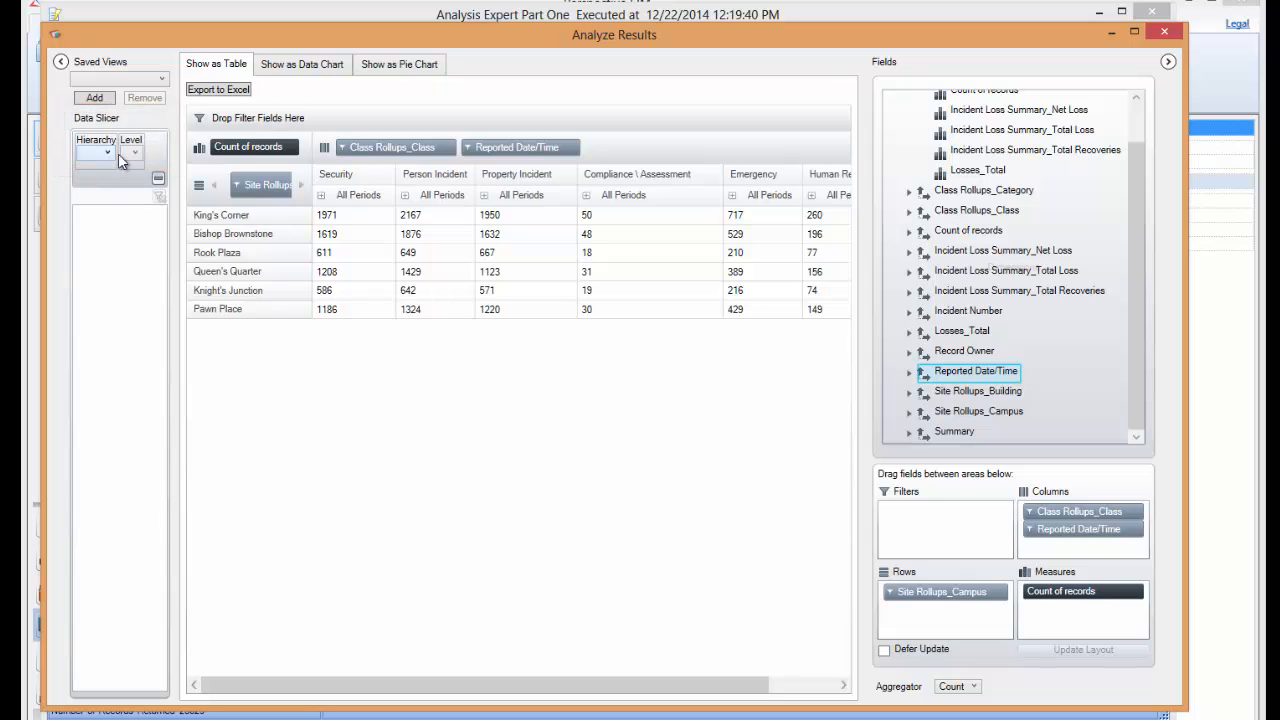
left_click(109, 156)
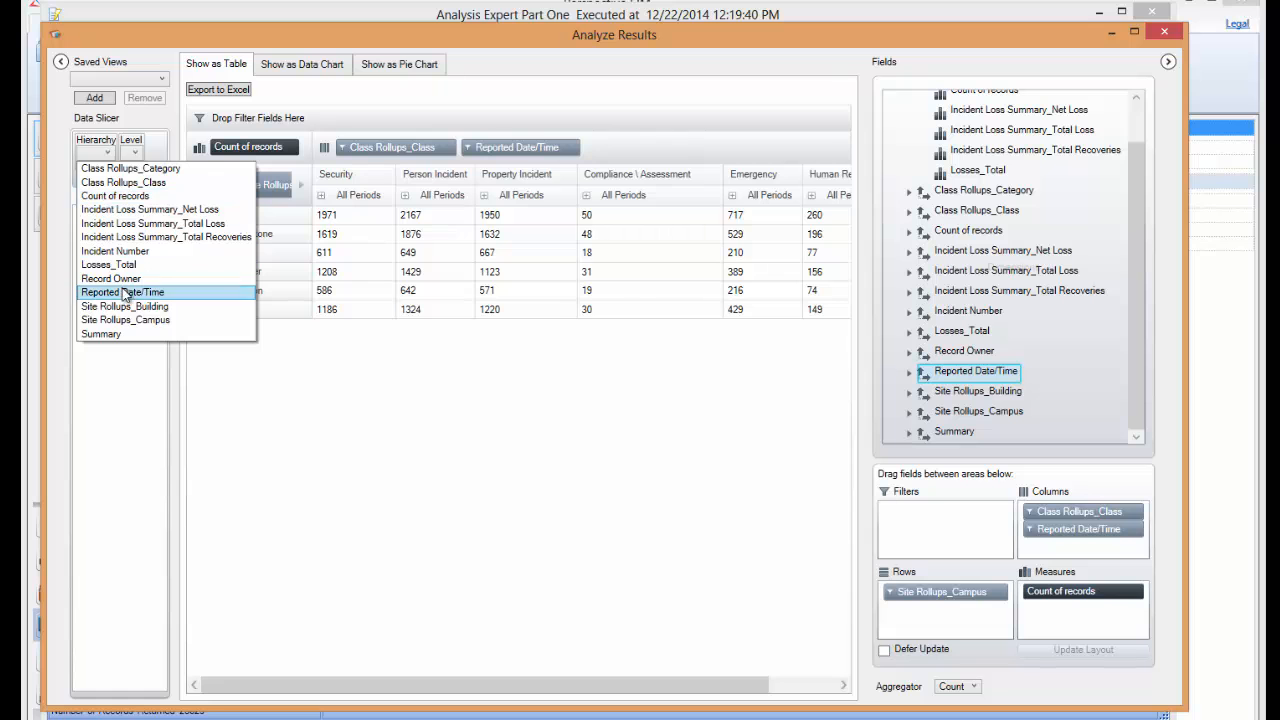
left_click(124, 320)
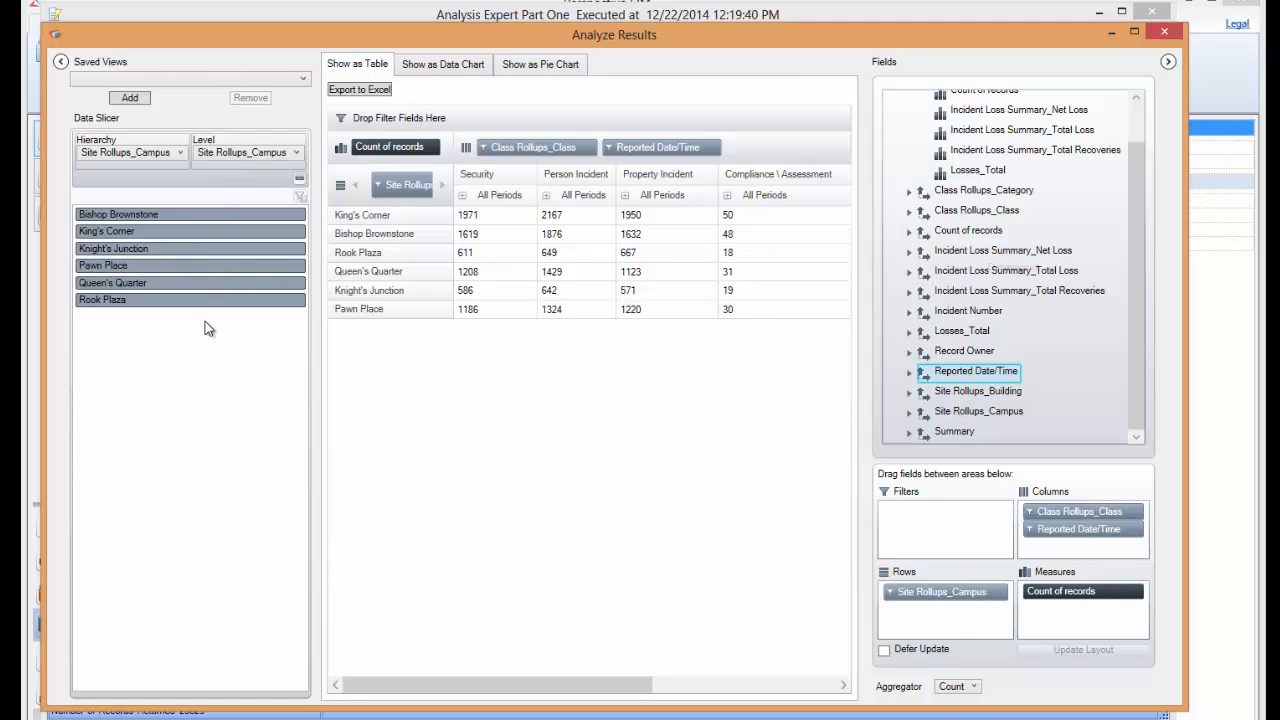
Slice the table to only the Bishop Brownstone, Knight's Junction and Queen's Quarter campuses.
left_click(174, 216)
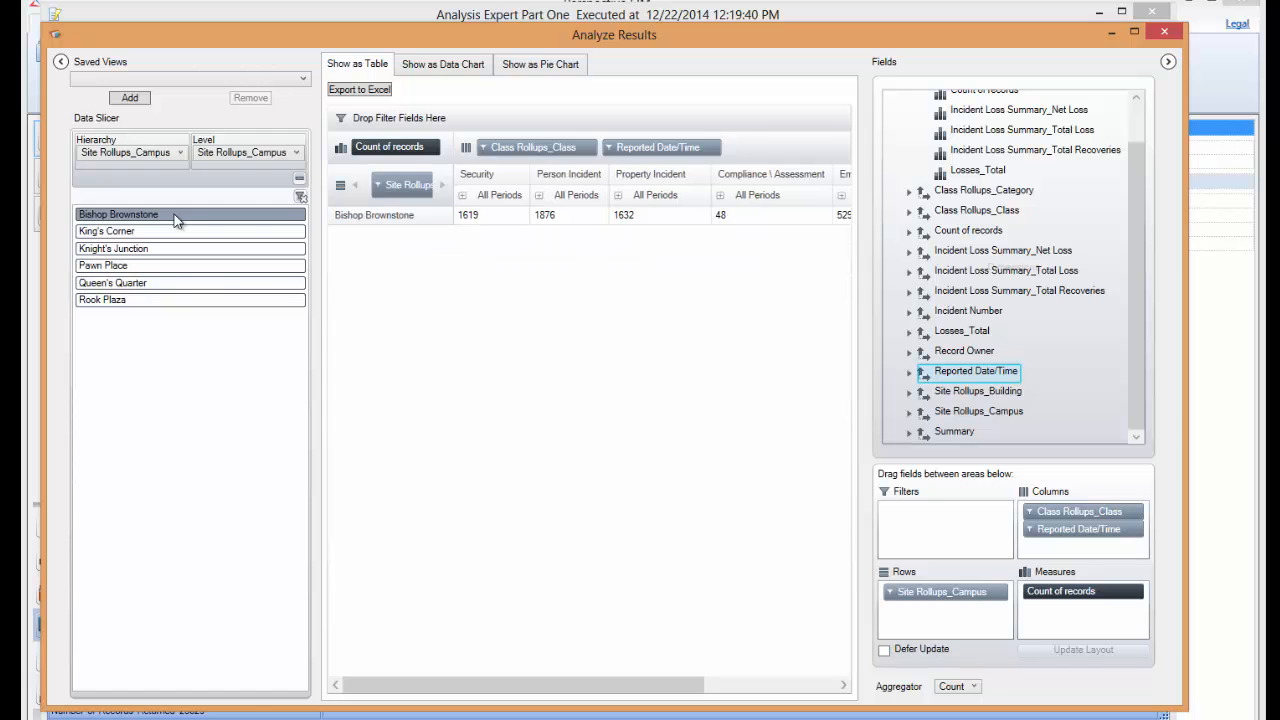
left_click(229, 249, "ctrl")
left_click(215, 285, "ctrl")
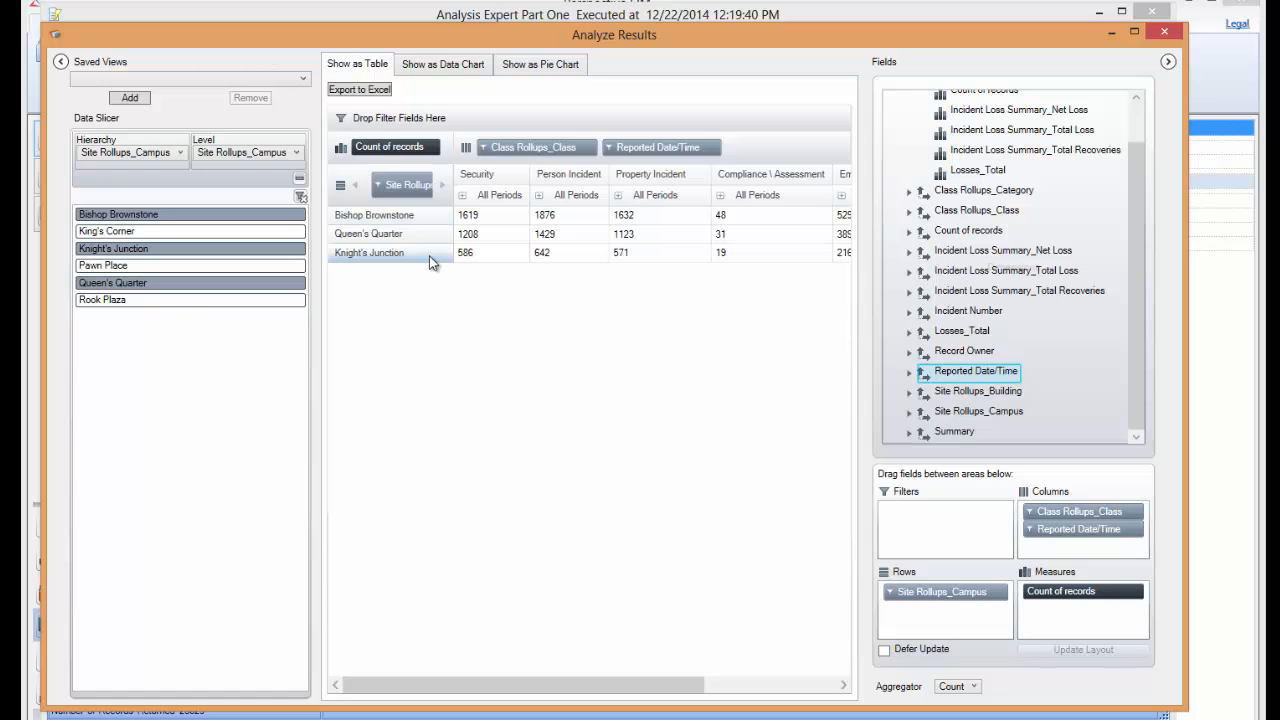
View the three-campus slice as a data chart and as pie charts, and return to the table.
left_click(430, 72)
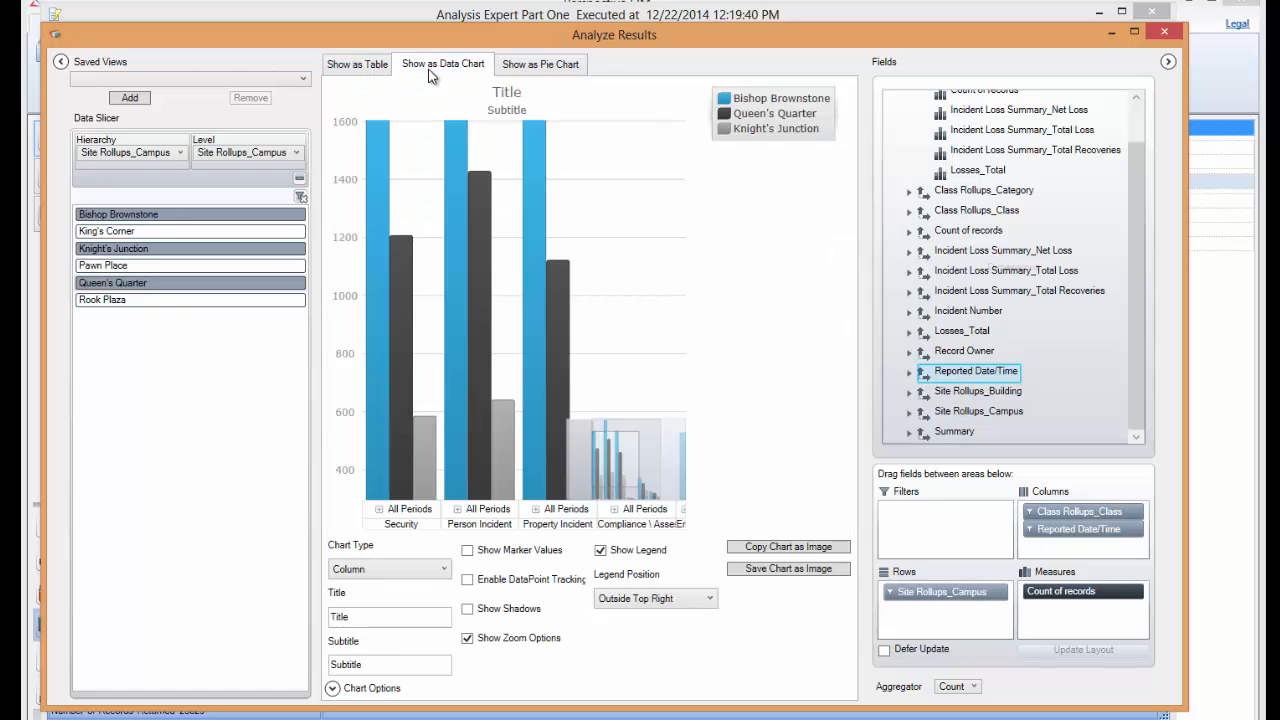
left_click(518, 74)
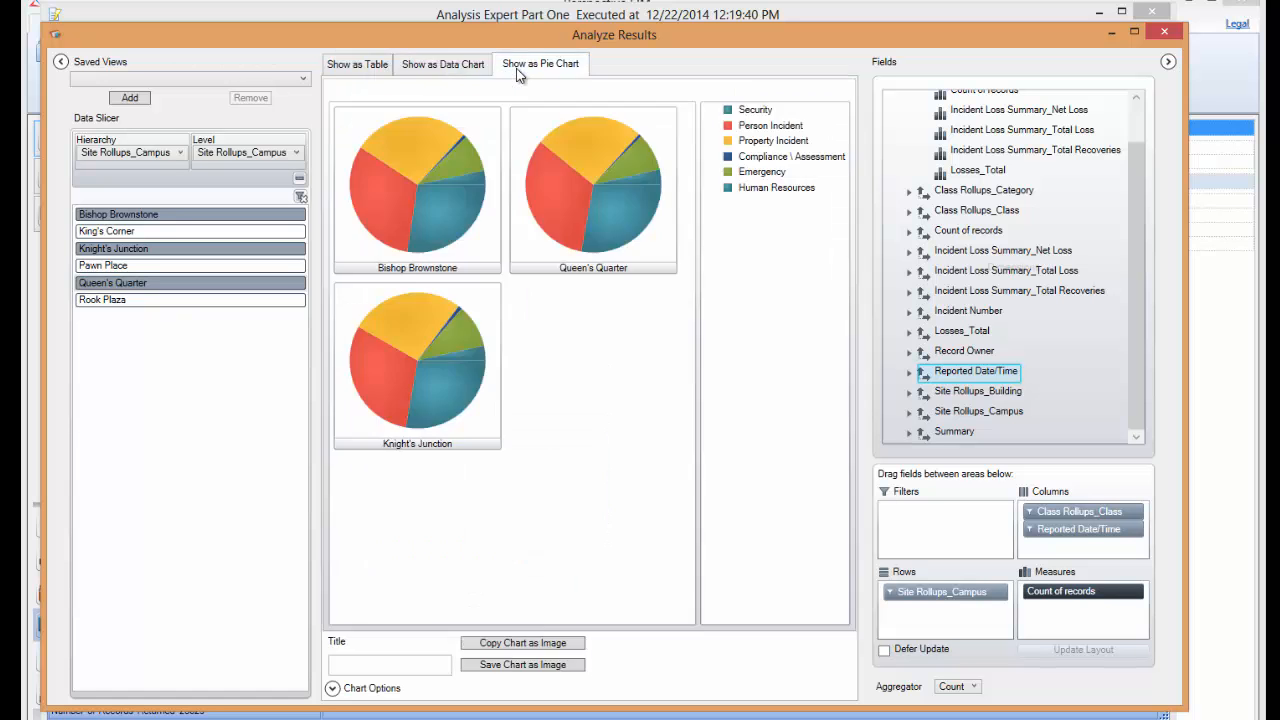
left_click(376, 68)
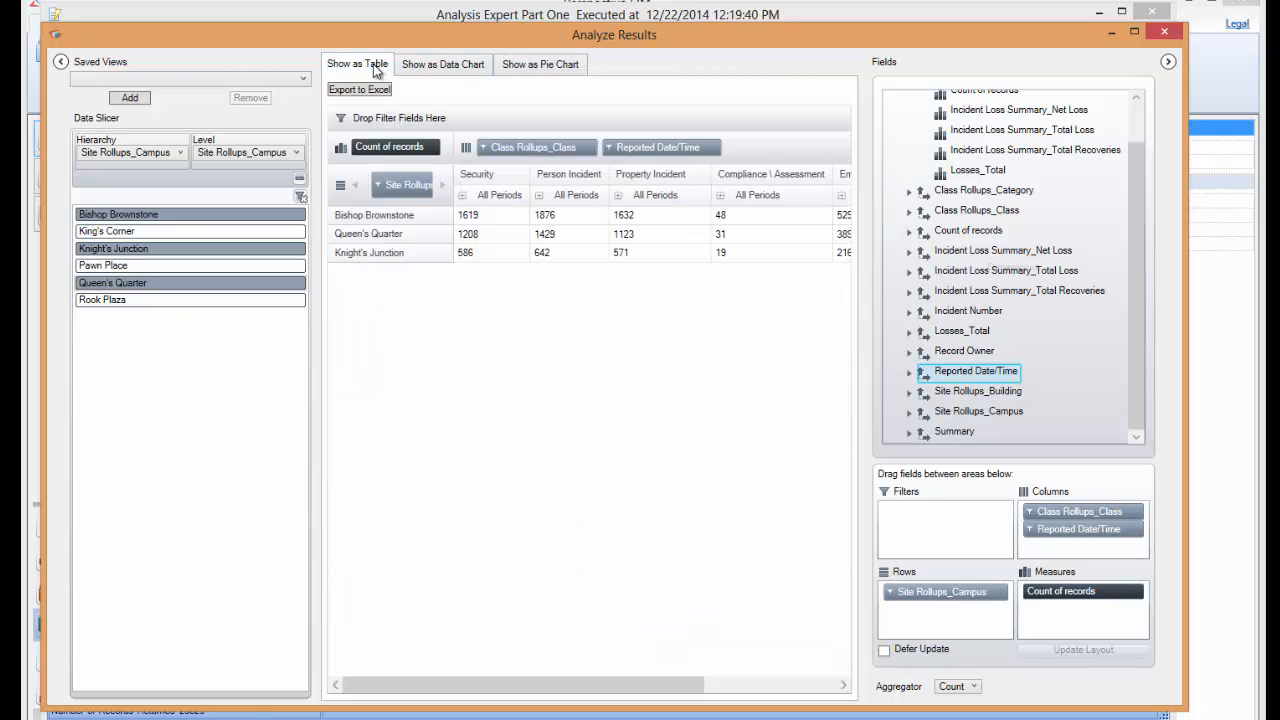
Clear the campus slicer filter and save the table layout as a view named "Incidents by Clss and Campus".
left_click(301, 196)
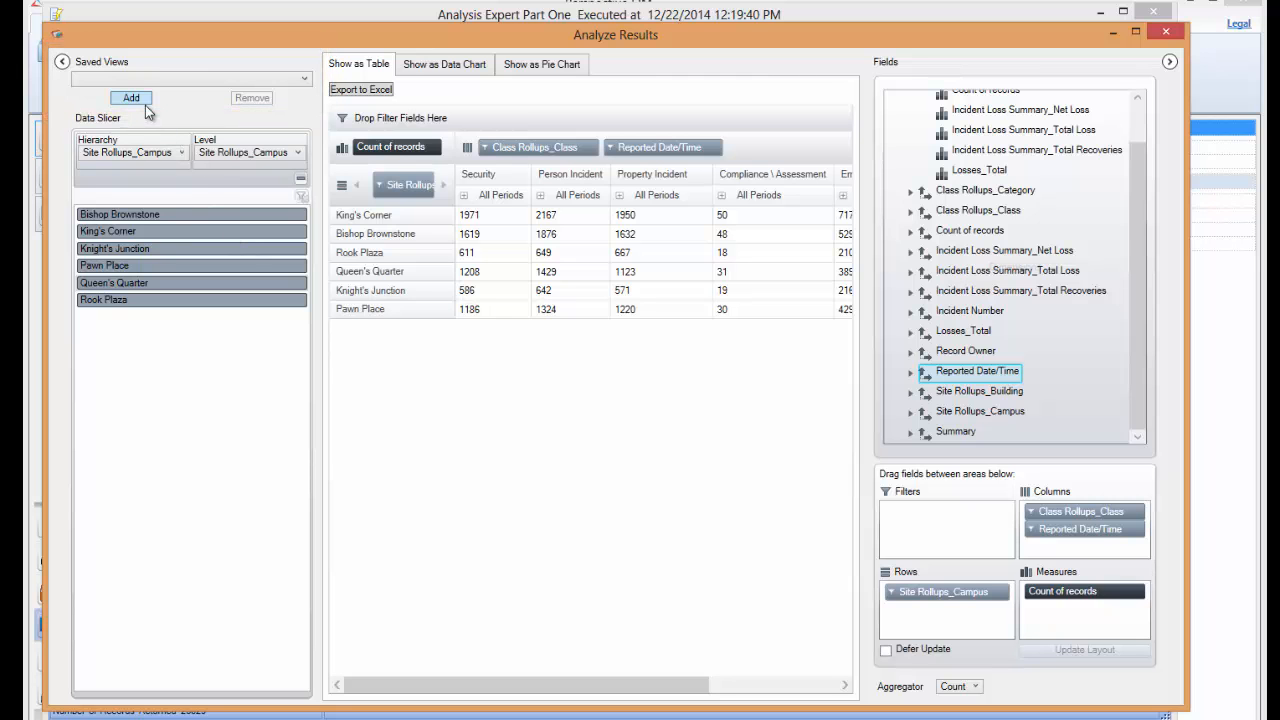
left_click(305, 79)
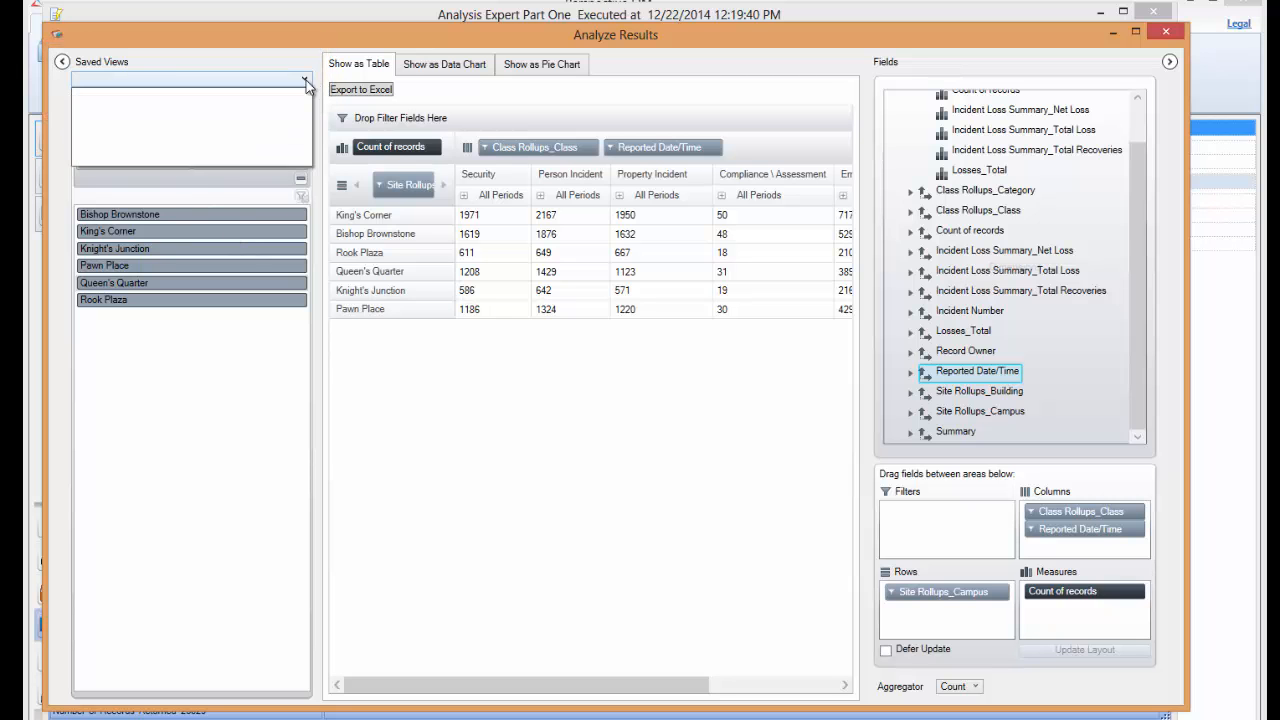
left_click(305, 81)
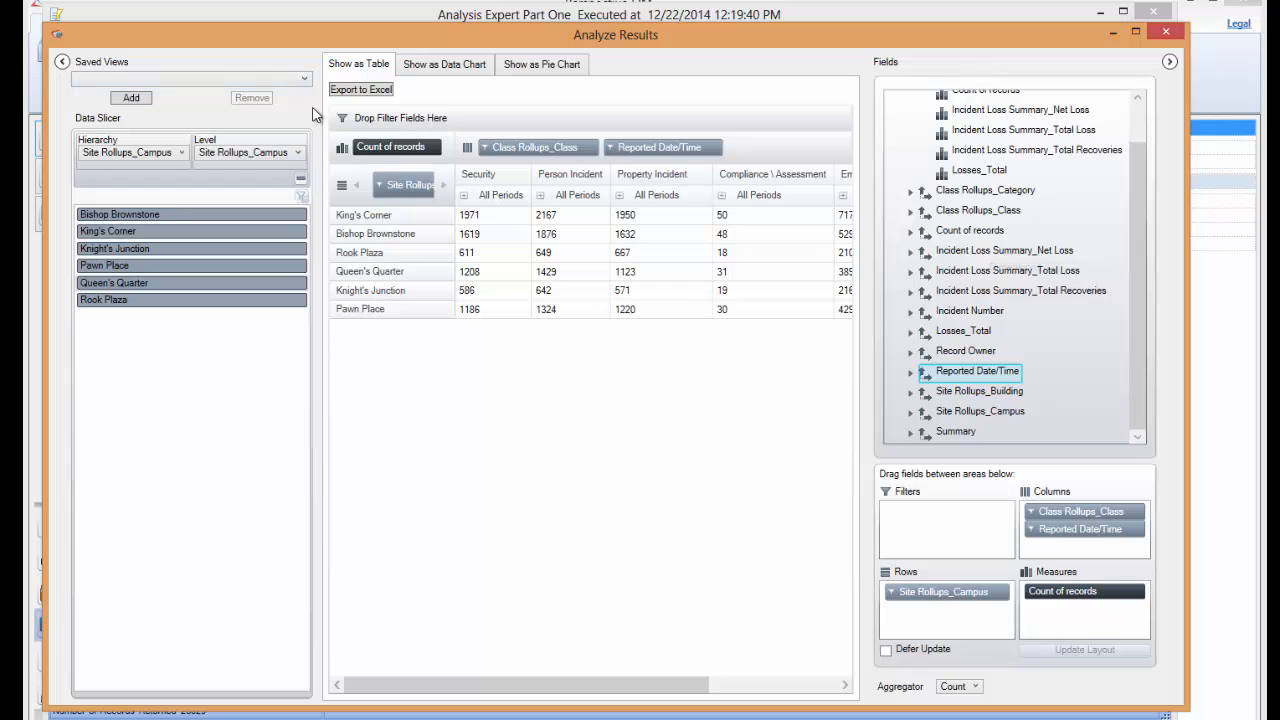
left_click(143, 100)
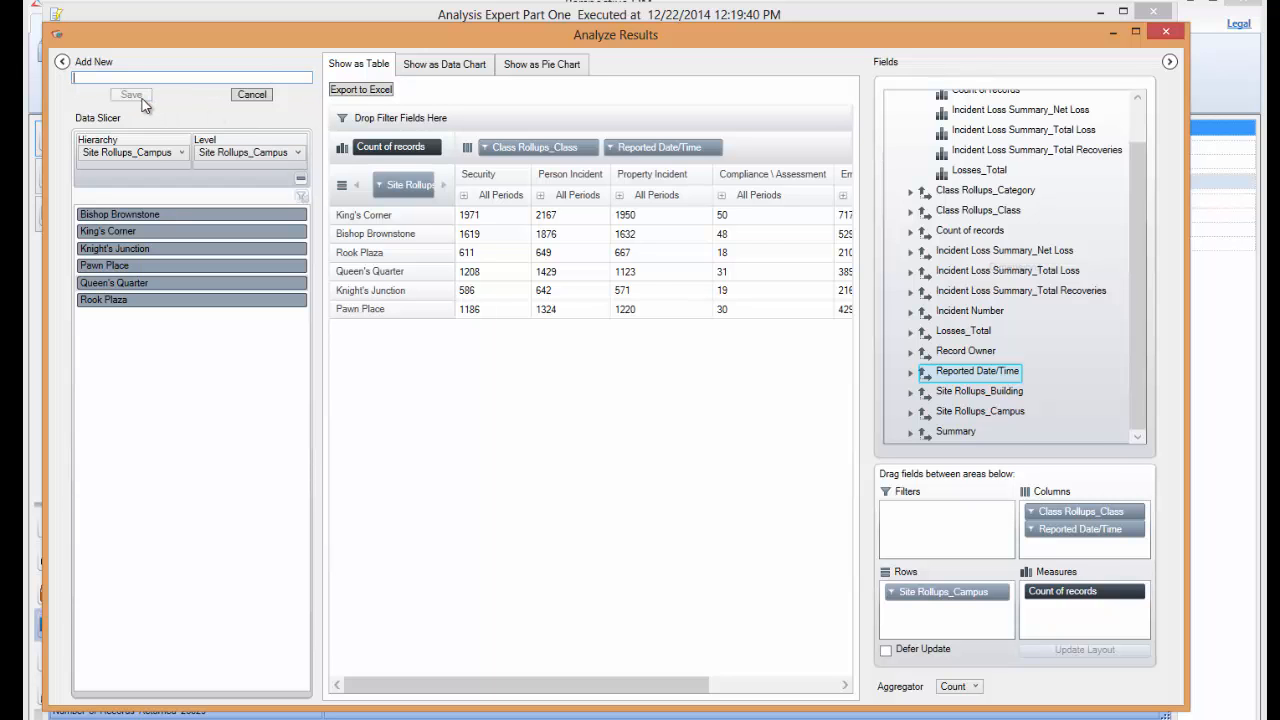
type("Incidents by Clss and Campus")
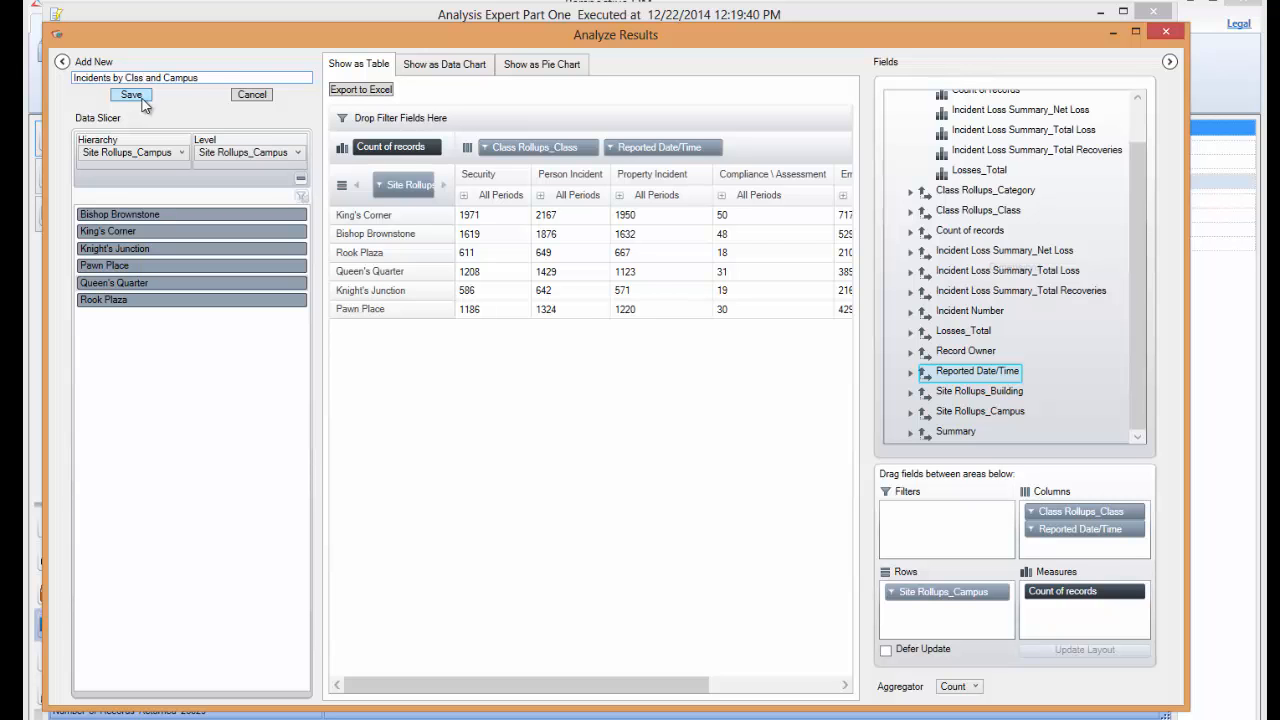
left_click(133, 95)
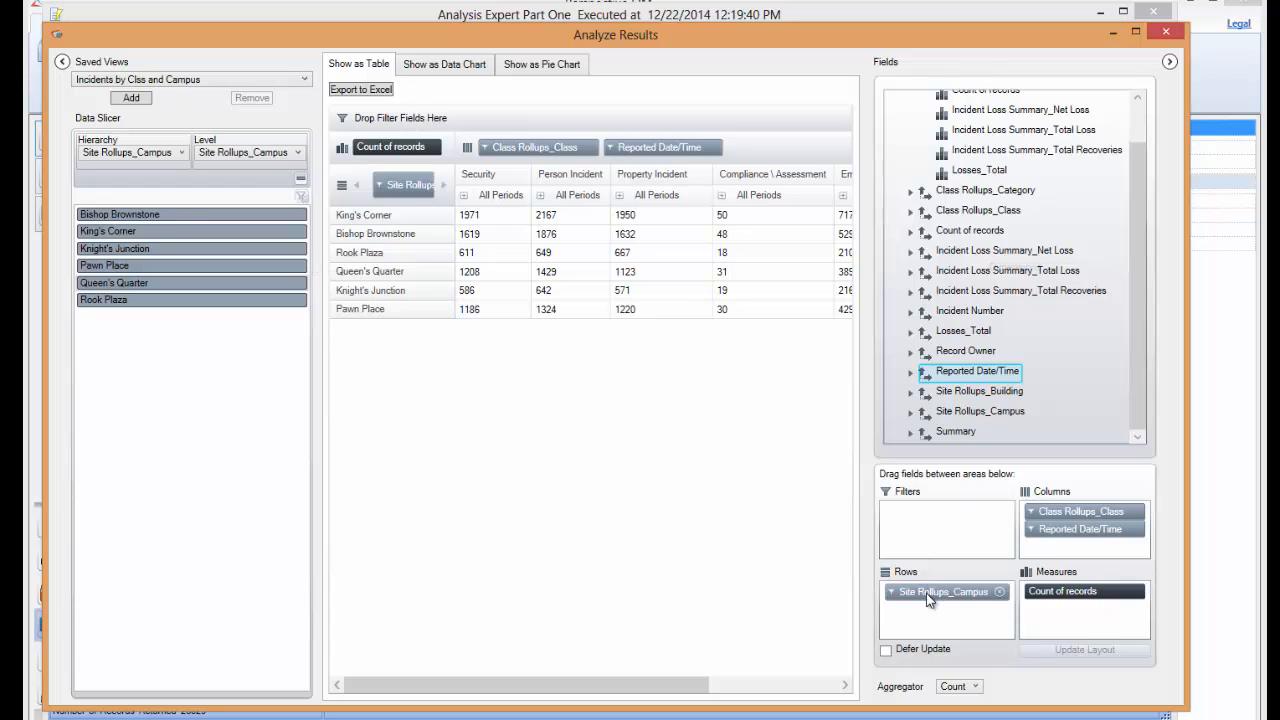
Replace Site Rollups_Campus with Record Owner as the table's row field.
left_click(999, 592)
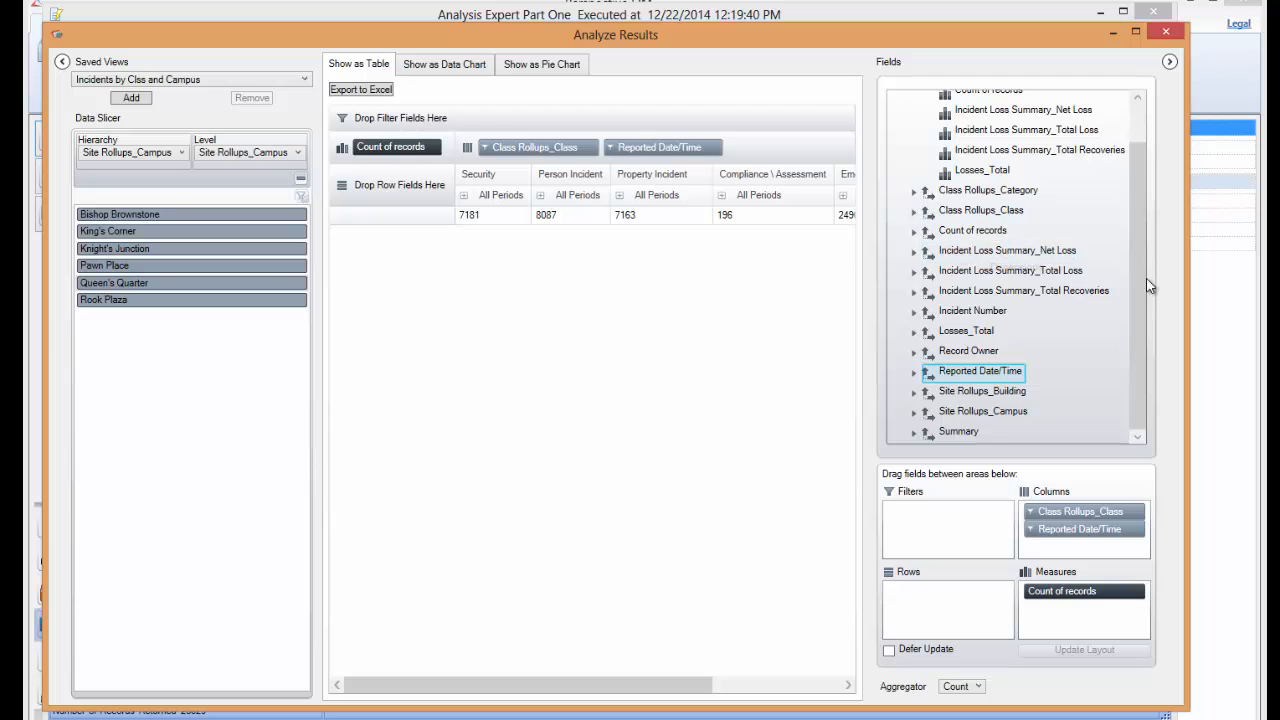
left_click(985, 352)
left_click_drag(967, 414, 937, 608)
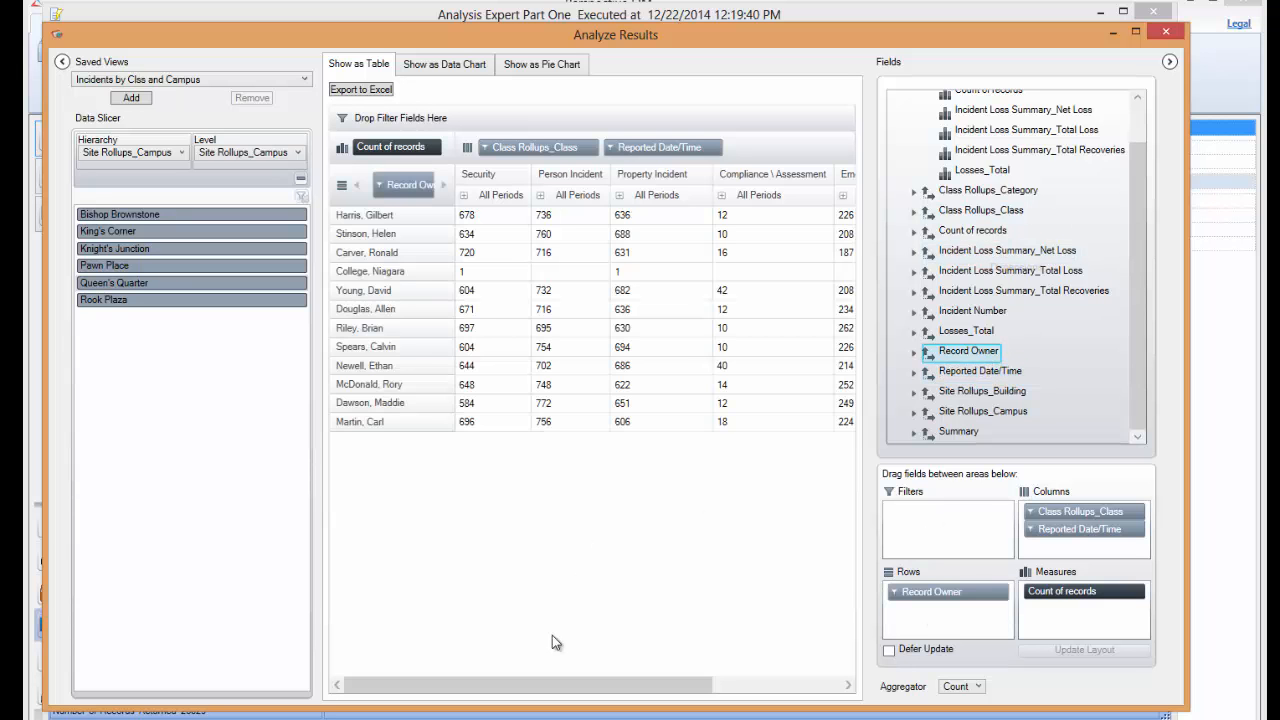
left_click_drag(555, 688, 523, 691)
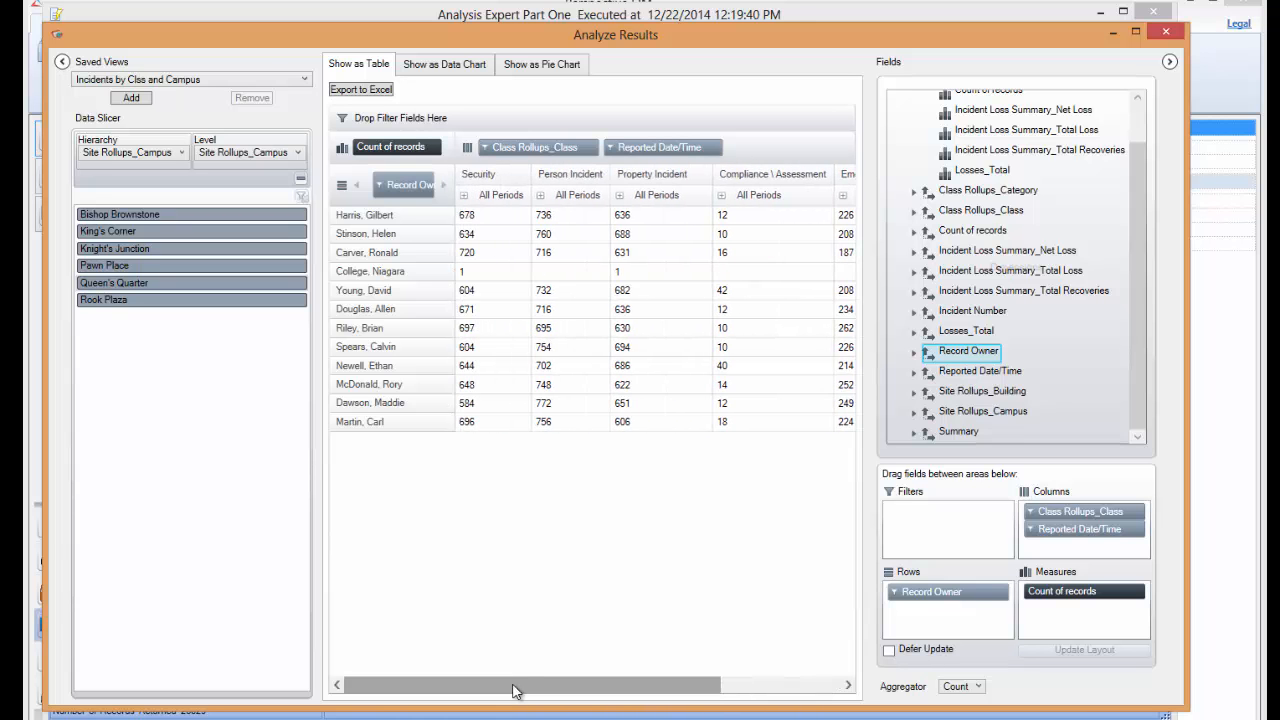
Save the layout as a view named "Incidents by Record Owner" and close the analysis and query results windows.
left_click(133, 98)
type("Incidents by Record Owner")
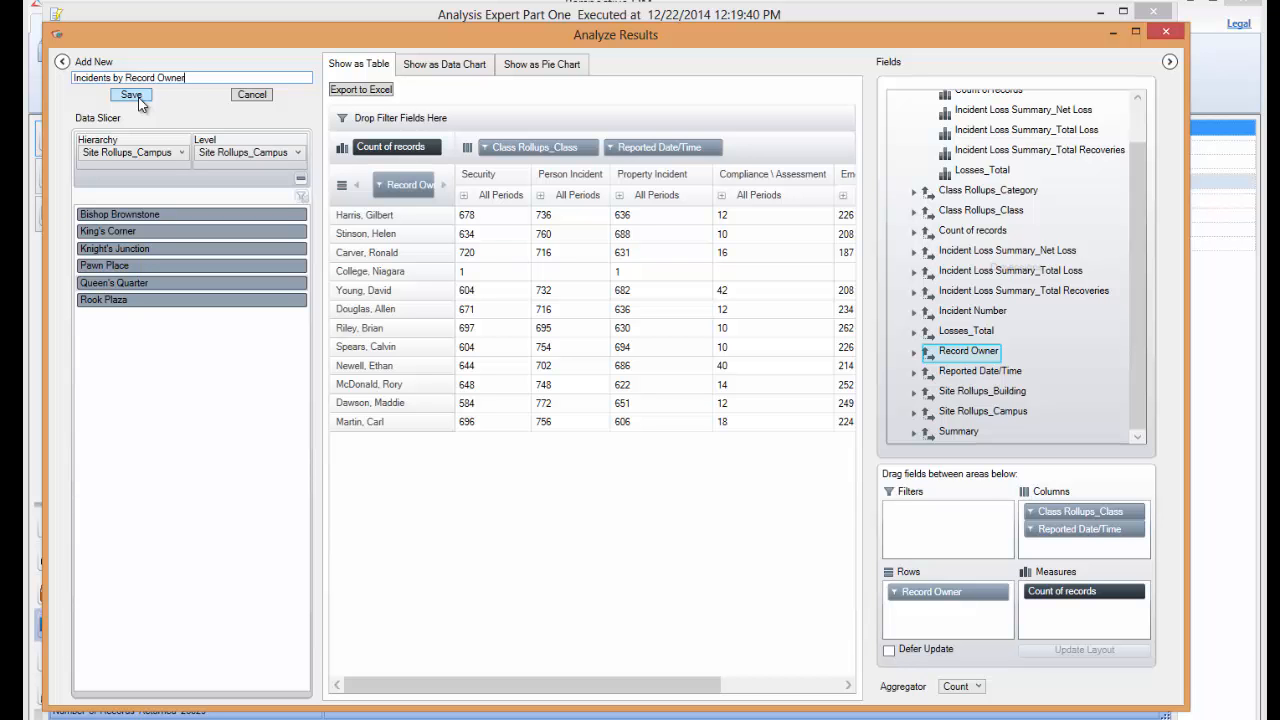
left_click(139, 99)
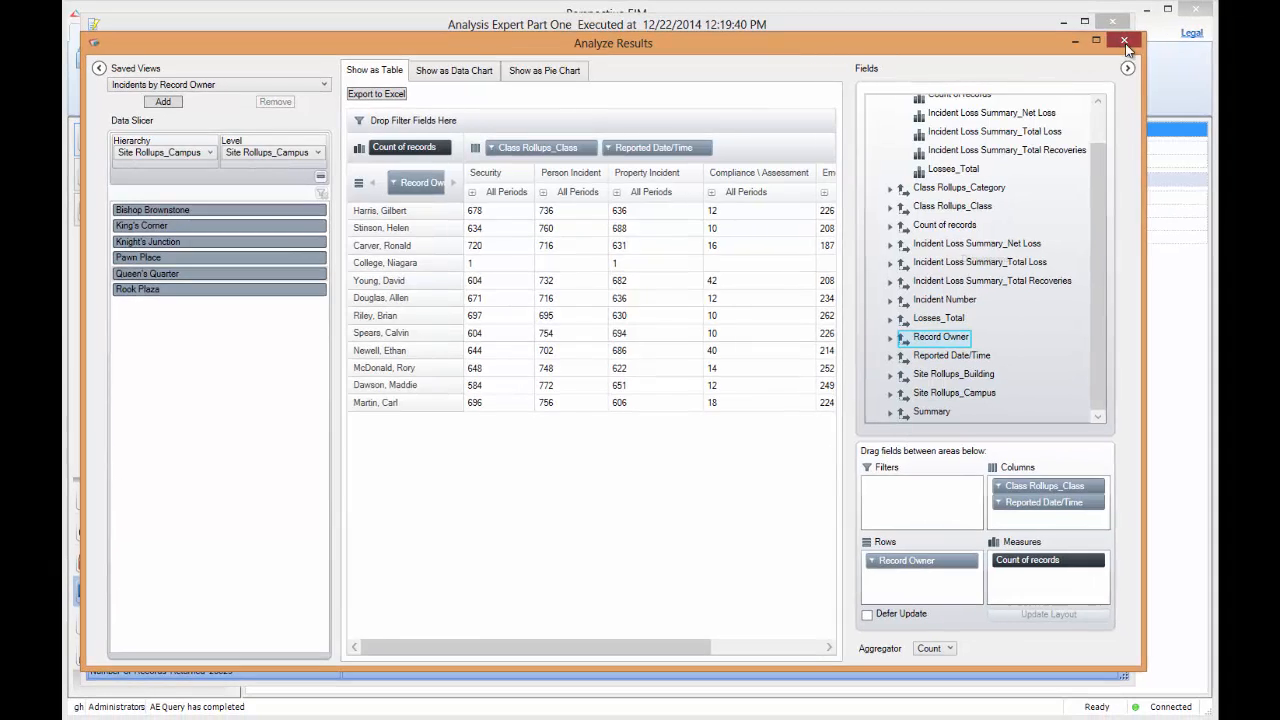
left_click(1124, 42)
left_click(1113, 21)
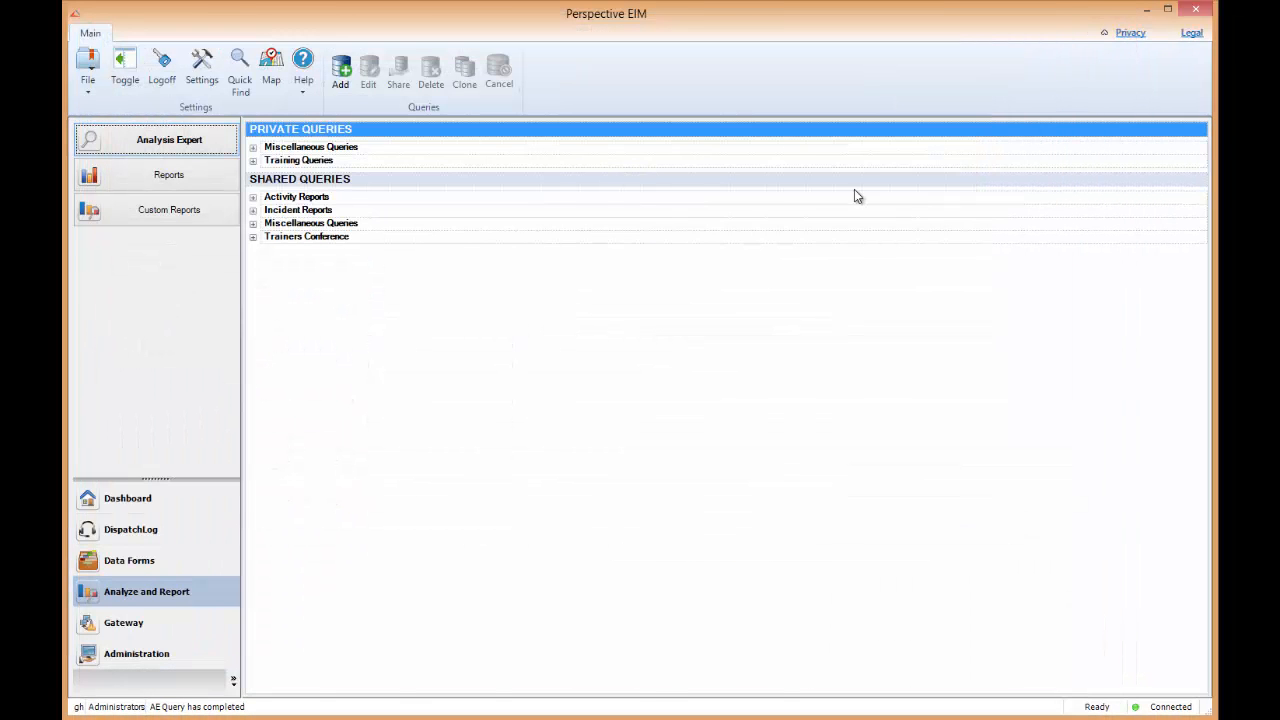
Execute the Analysis Expert Part One query from the private Training Queries and reposition its results window.
left_click(253, 160)
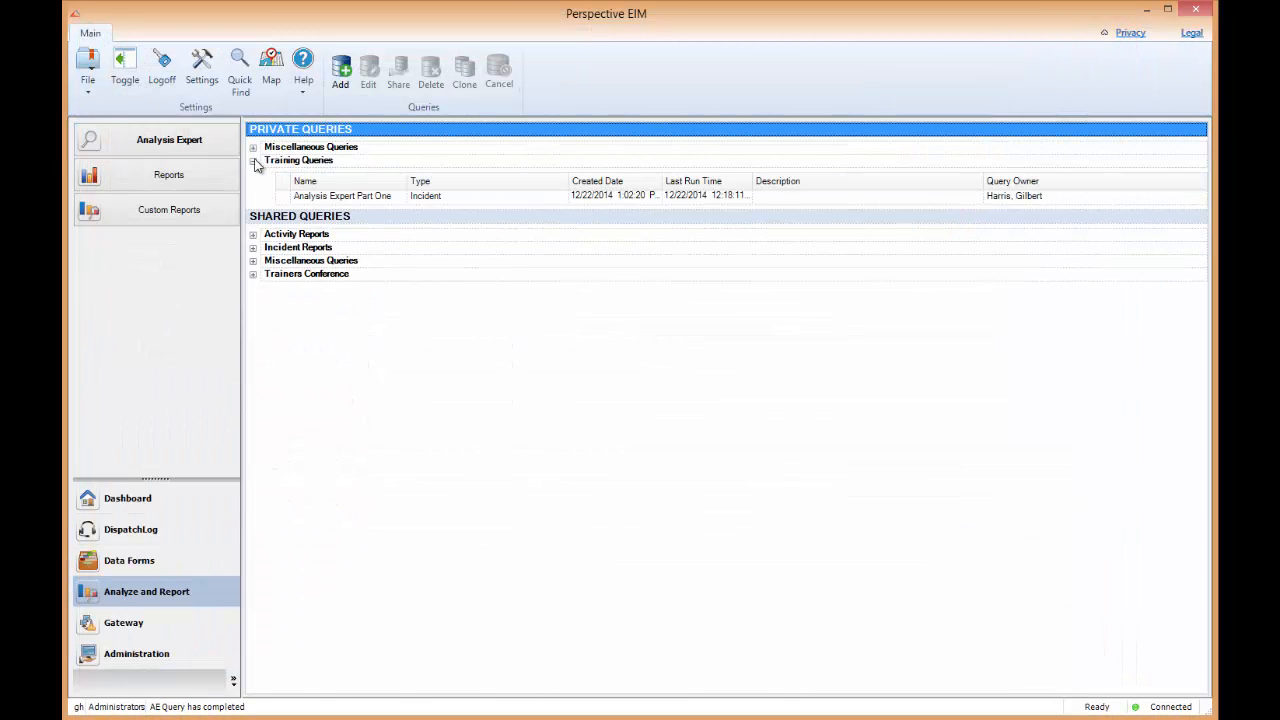
left_click(319, 197)
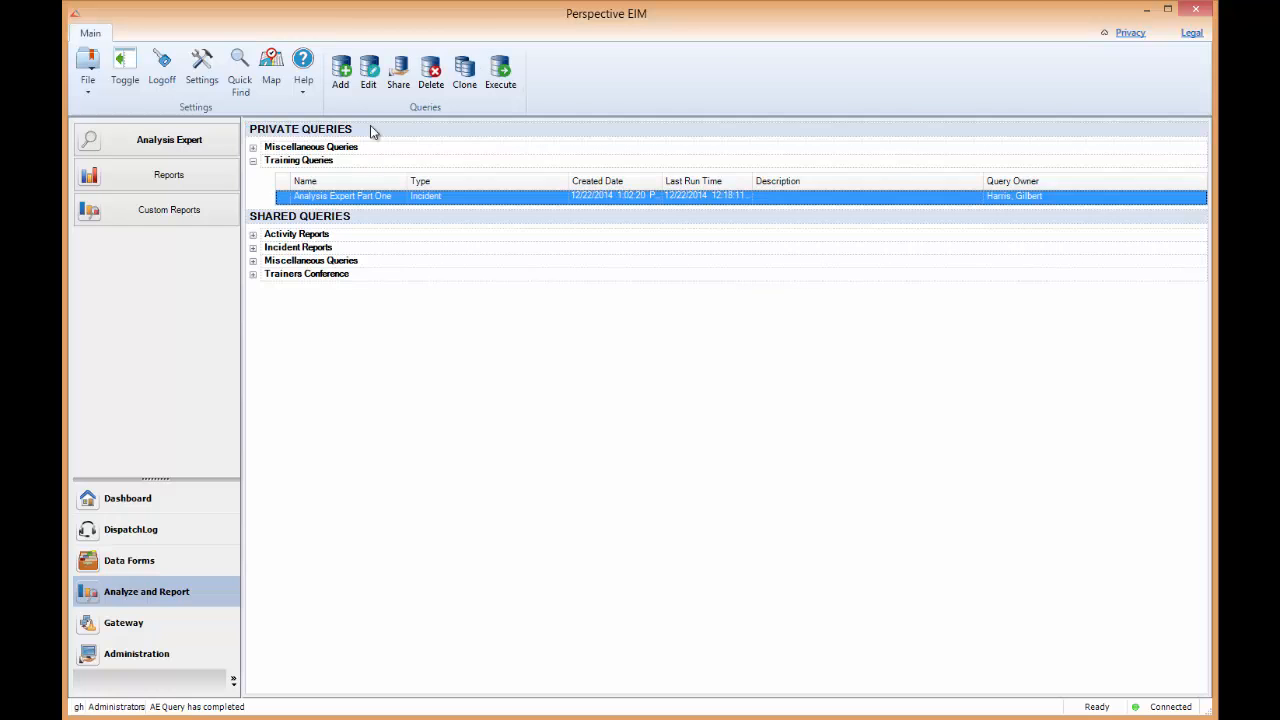
left_click(500, 75)
left_click(689, 412)
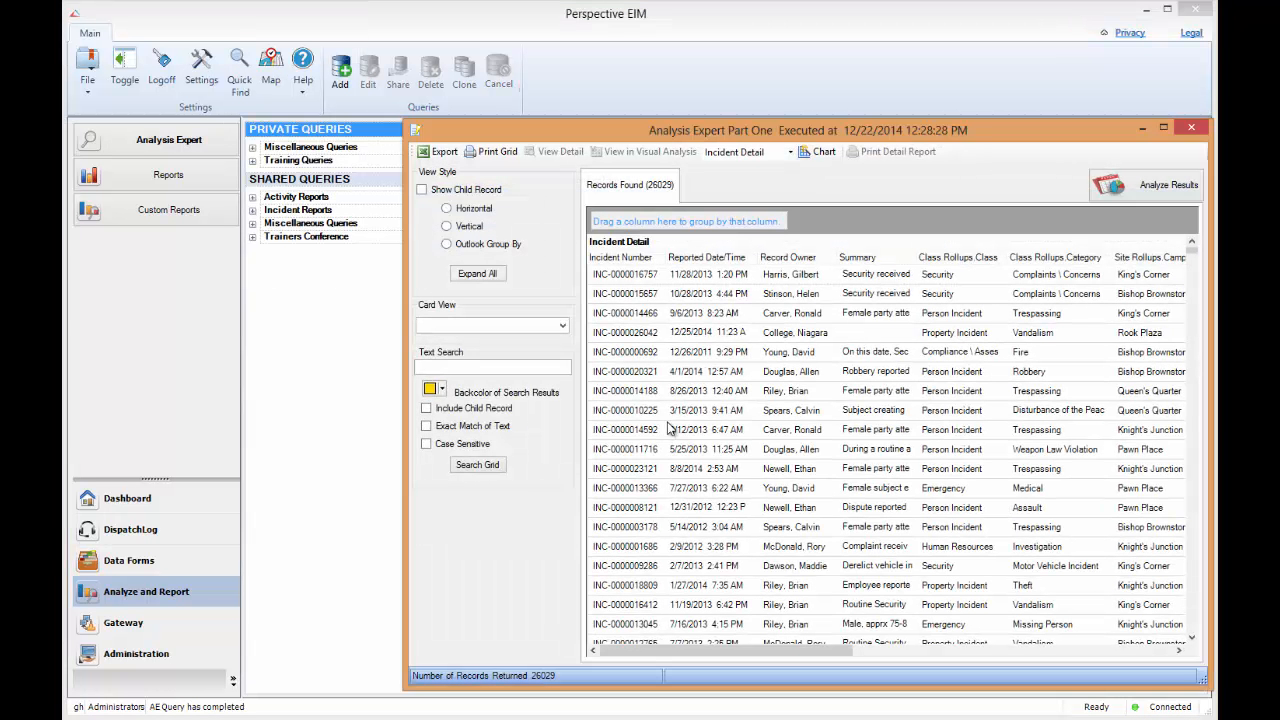
left_click_drag(746, 131, 610, 56)
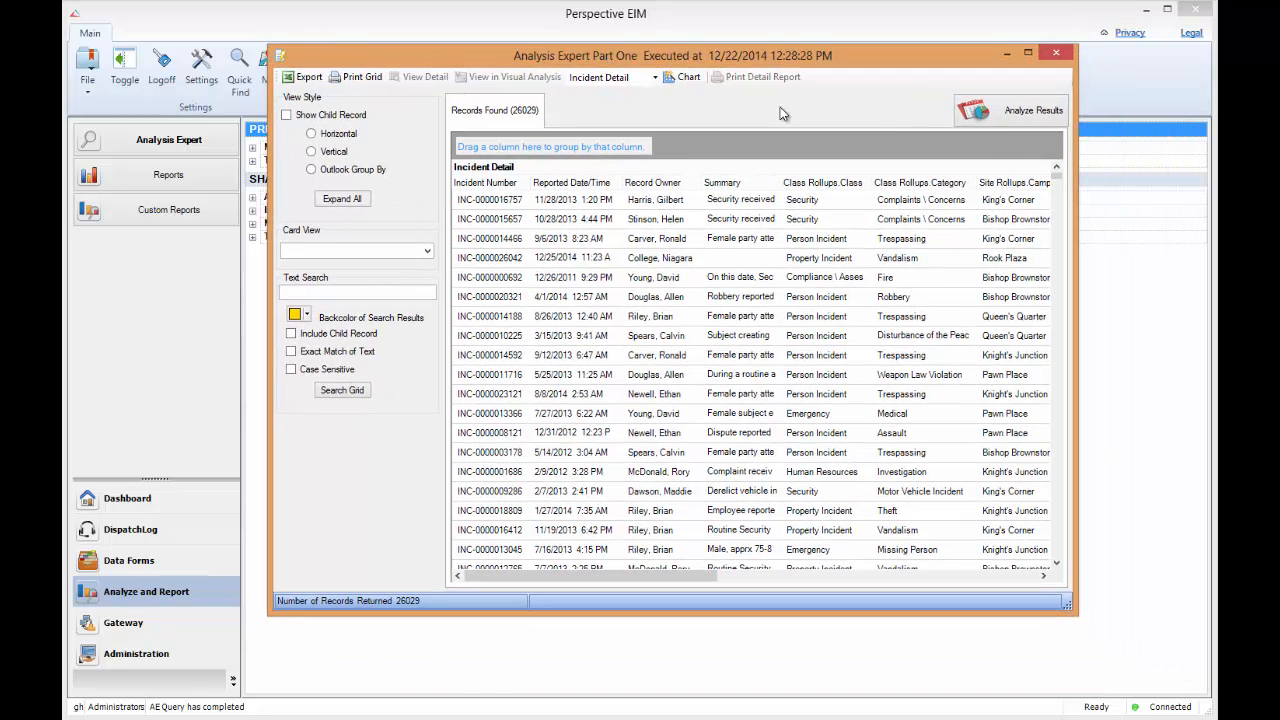
Analyze the new results with the saved view "Incidents by Clss and Campus" and enlarge the analysis window.
left_click(1009, 124)
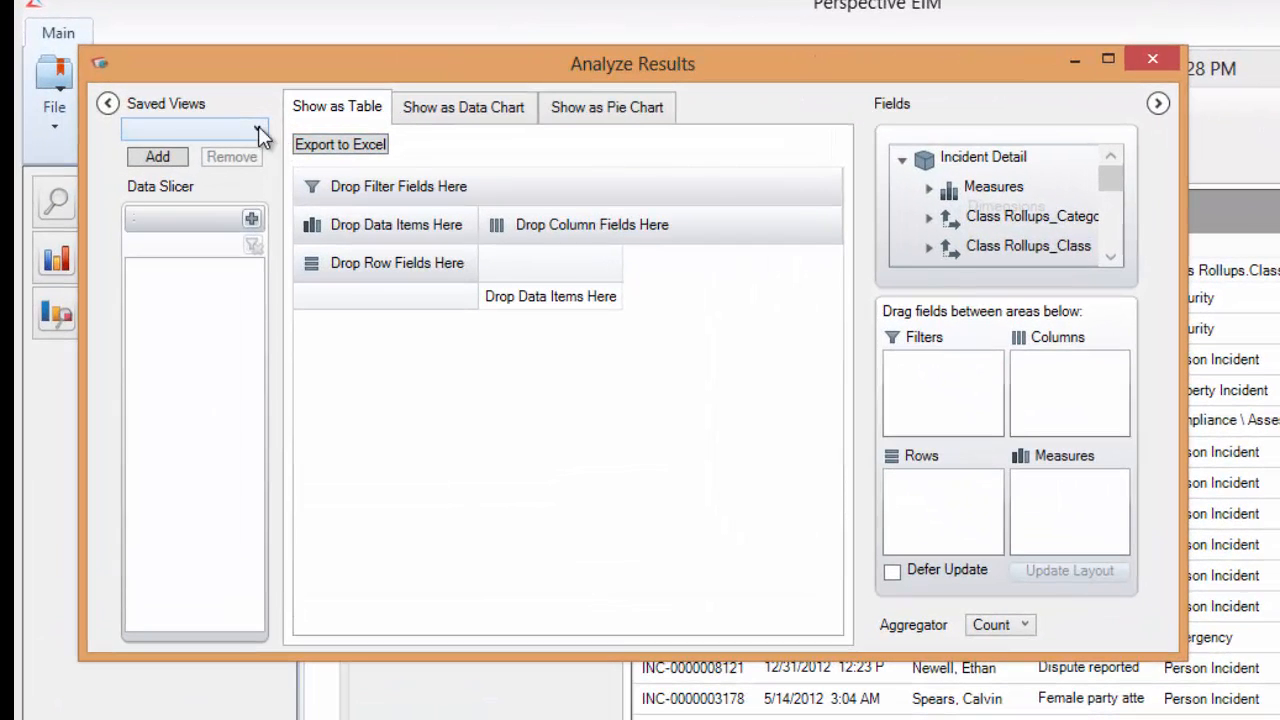
left_click(258, 127)
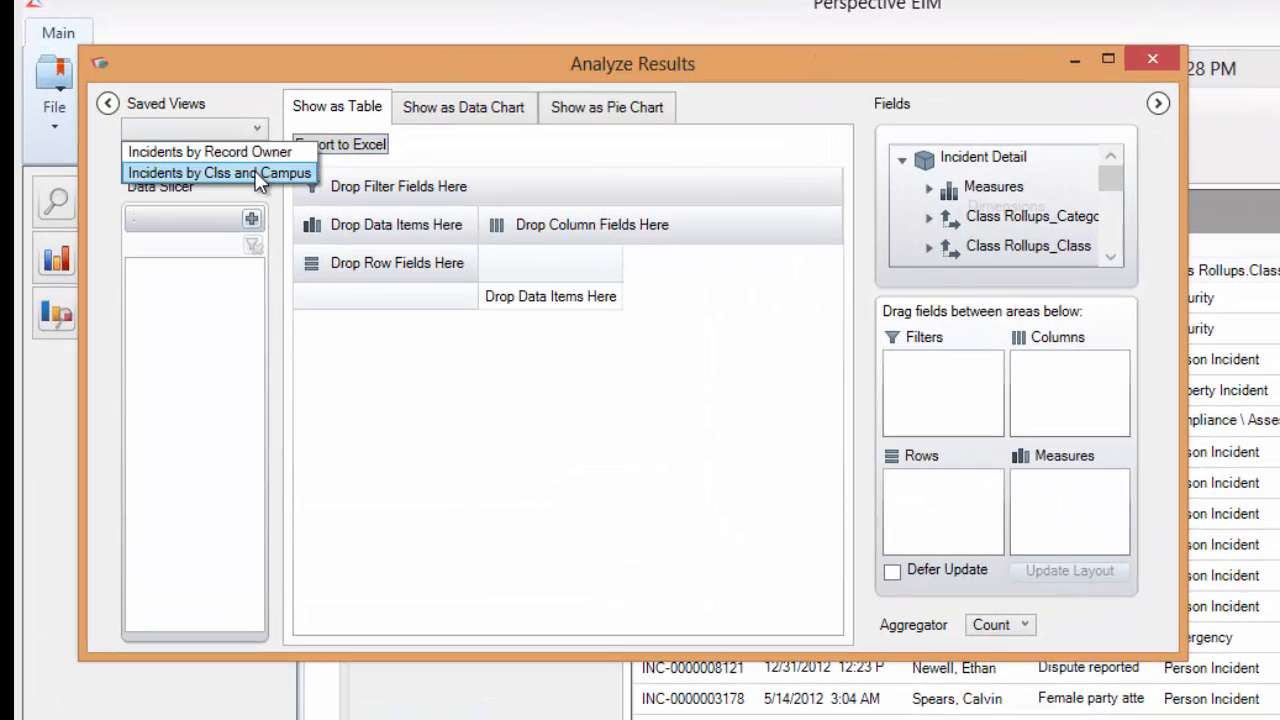
left_click(255, 173)
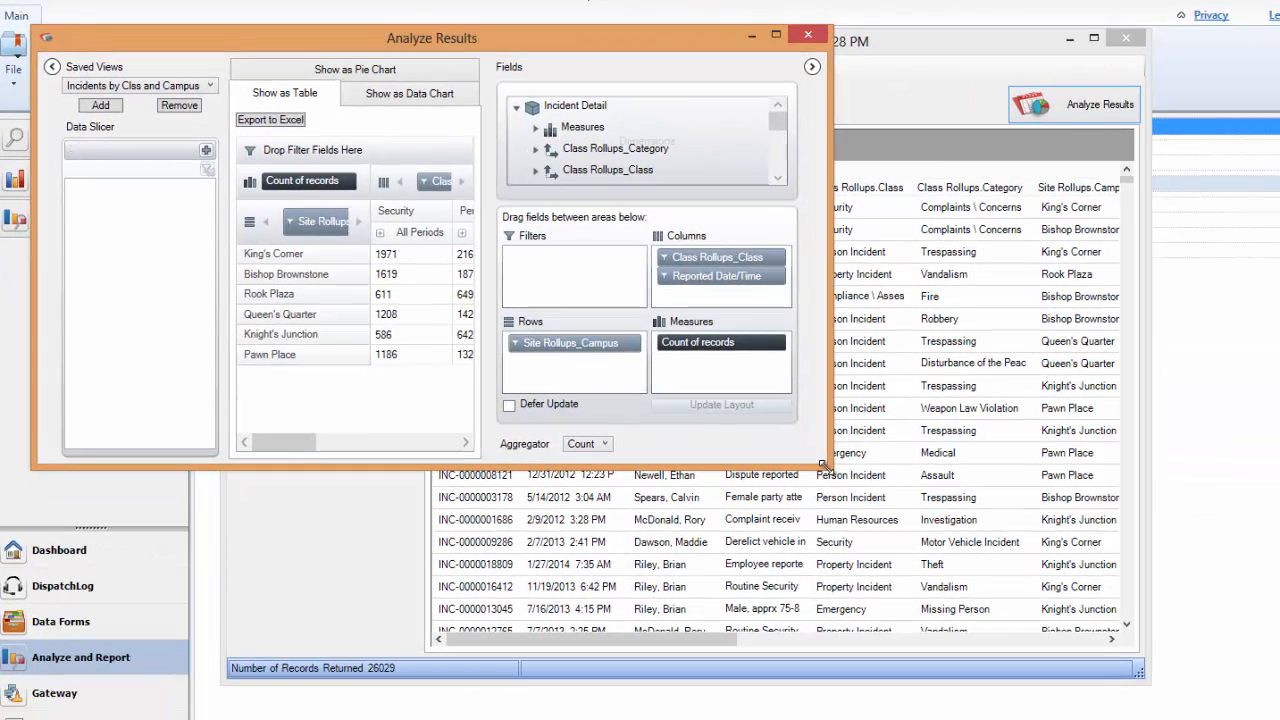
left_click_drag(996, 553, 1278, 719)
left_click_drag(1070, 618, 1172, 692)
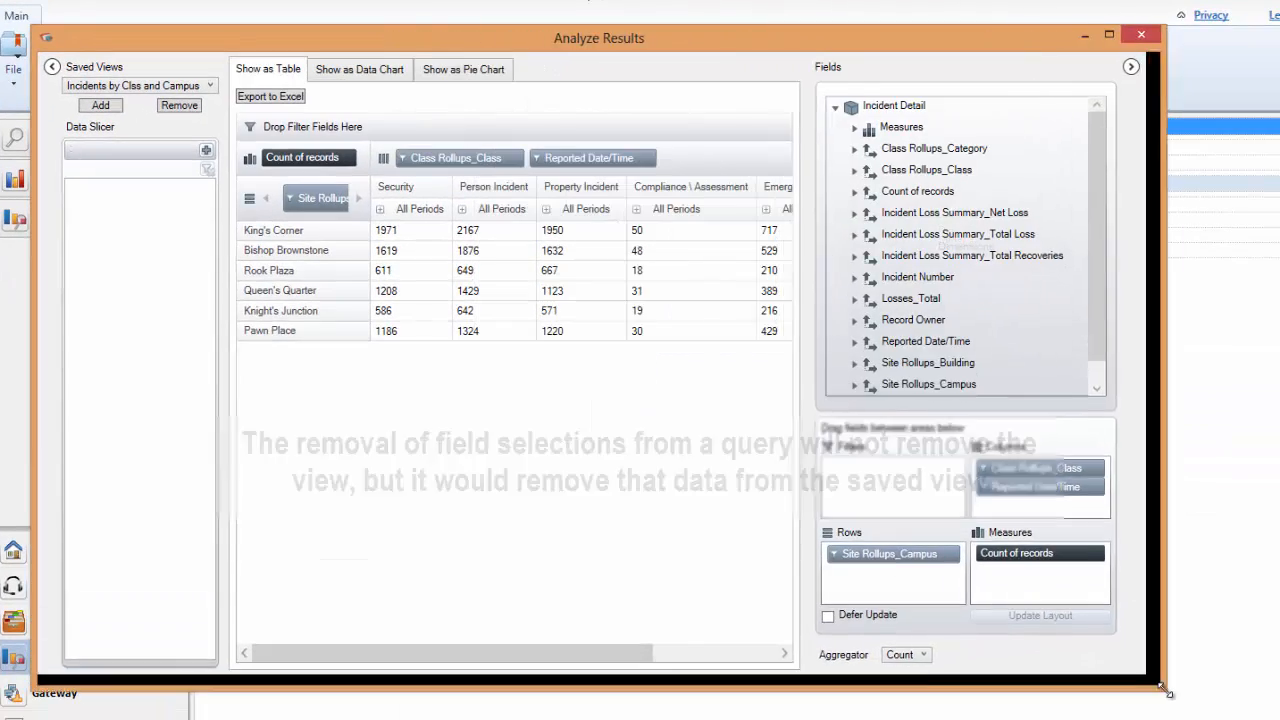
left_click_drag(645, 668, 593, 680)
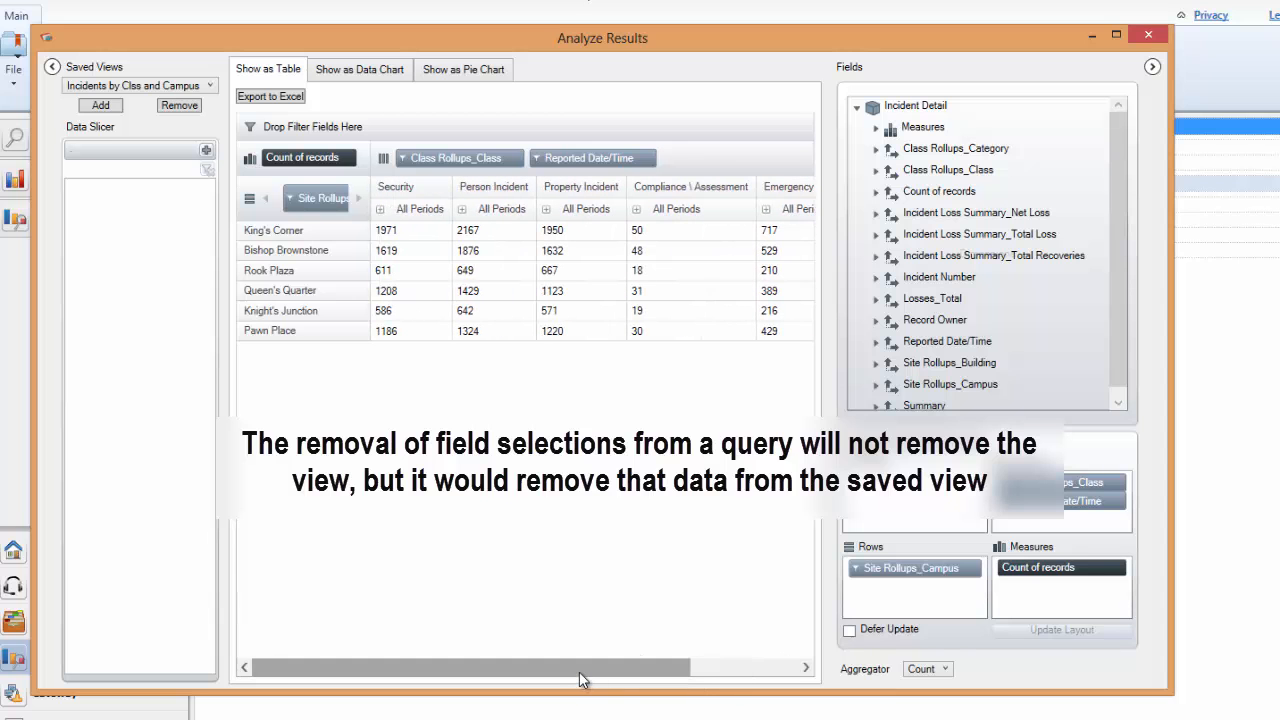
Load the saved view "Incidents by Record Owner", and close the analysis and query results windows.
left_click(212, 87)
left_click(199, 102)
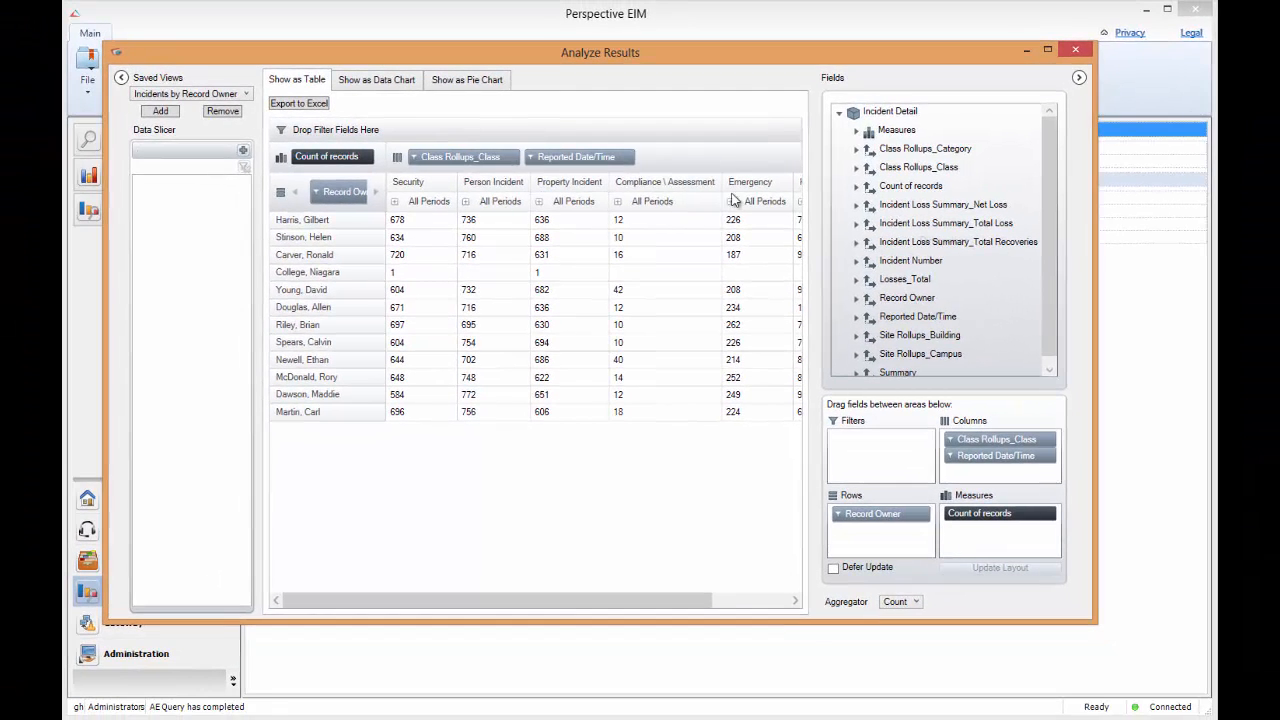
left_click(1075, 49)
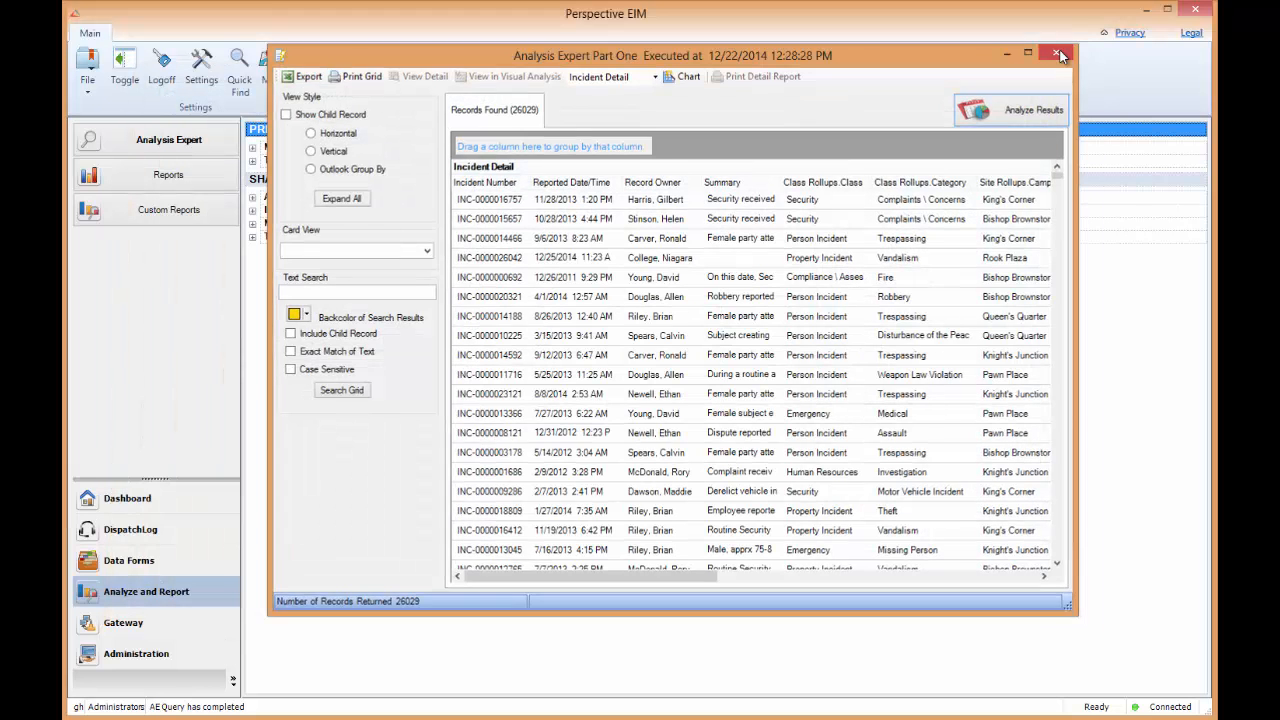
left_click(1057, 53)
Open the Analysis Expert Part One query from Training Queries for editing, and reposition and enlarge the editor window.
left_click(252, 160)
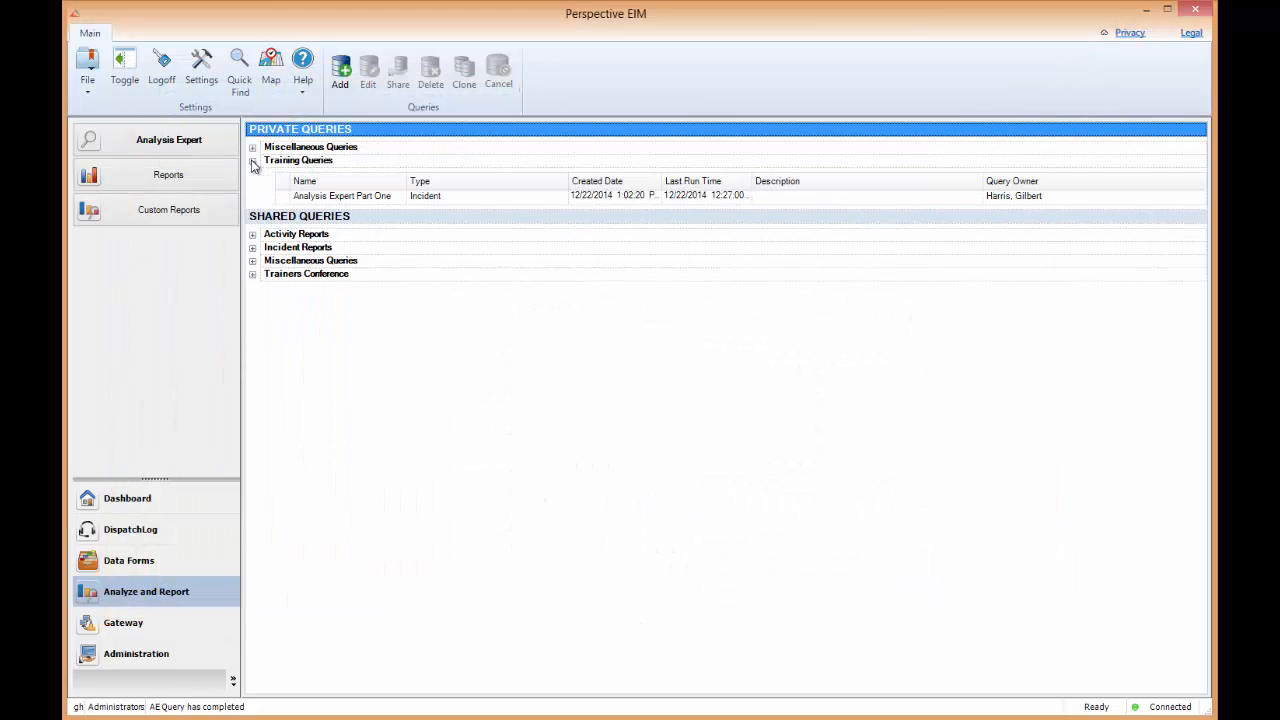
left_click(305, 196)
left_click(368, 72)
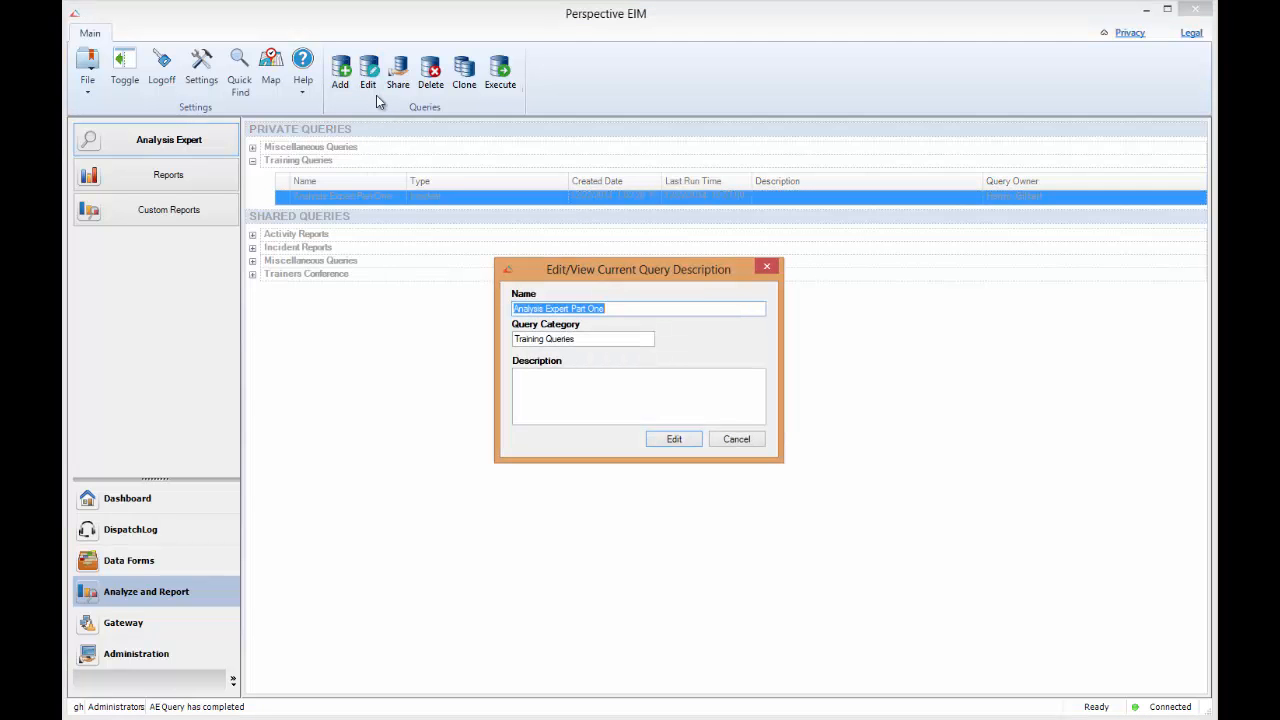
left_click(677, 442)
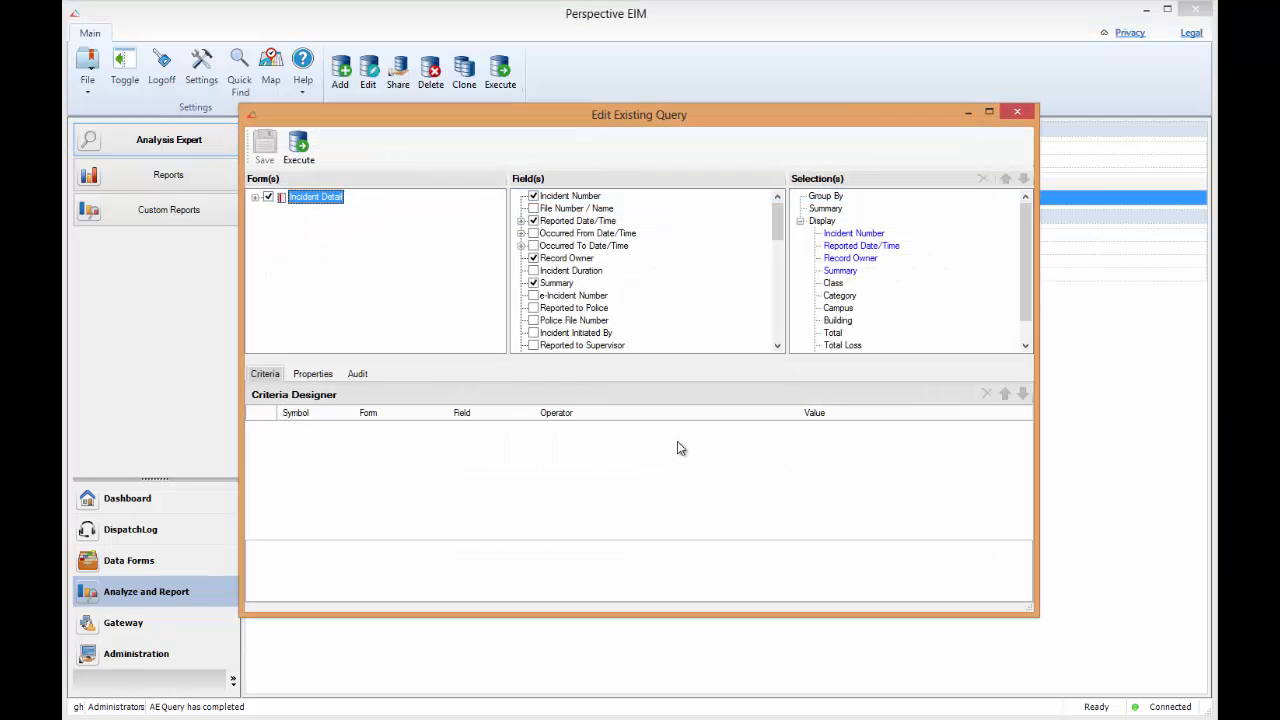
left_click_drag(636, 114, 523, 77)
left_click_drag(925, 568, 1160, 698)
Group the query by the Class field of Class Rollups.
left_click(885, 244)
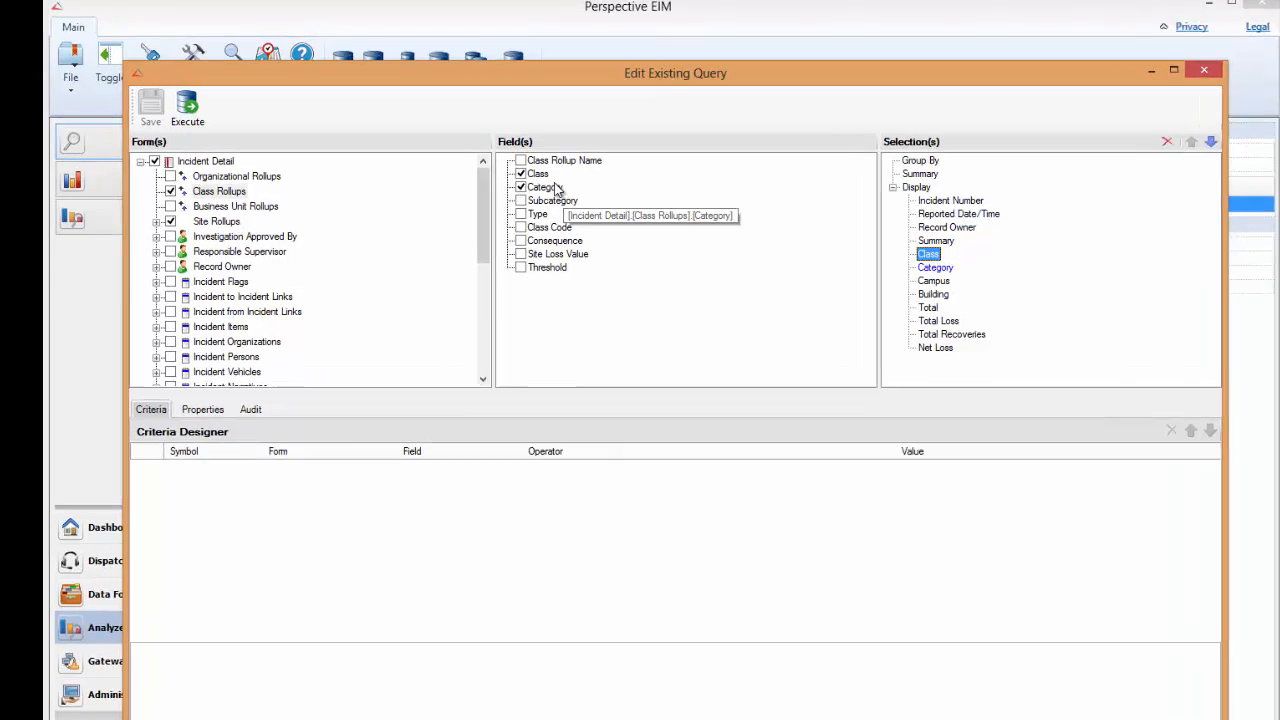
right_click(541, 174)
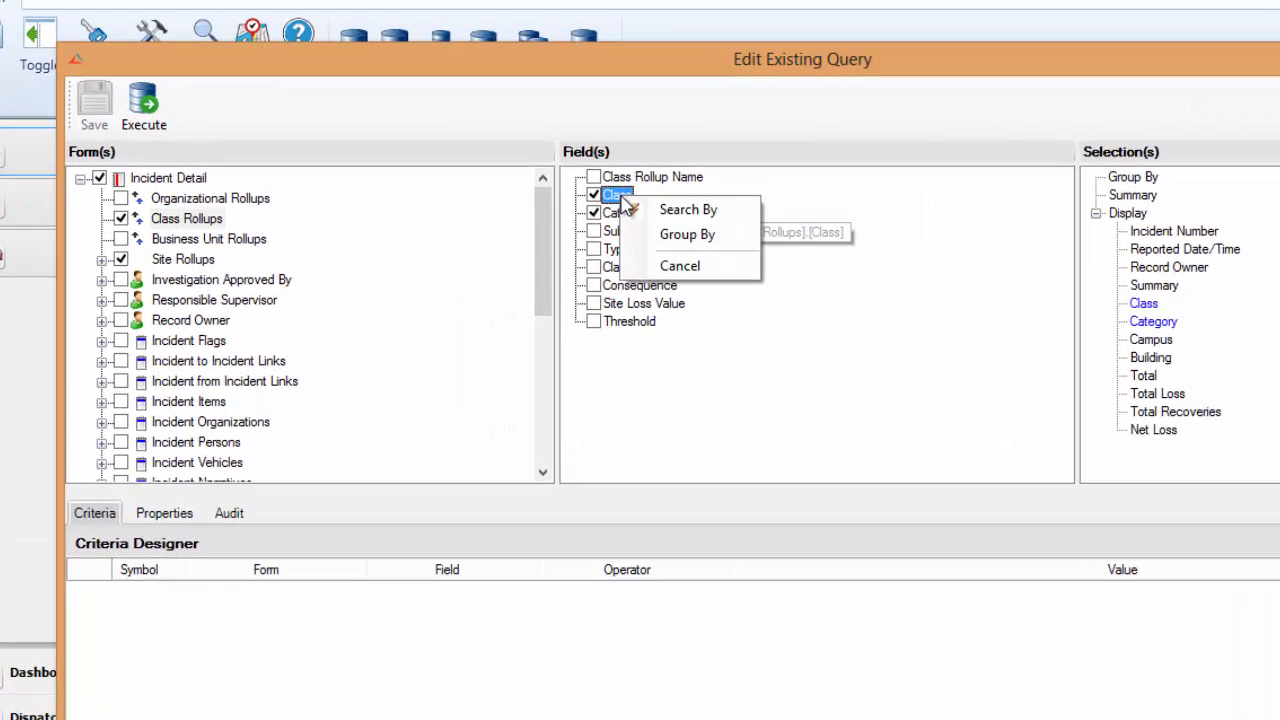
left_click(743, 246)
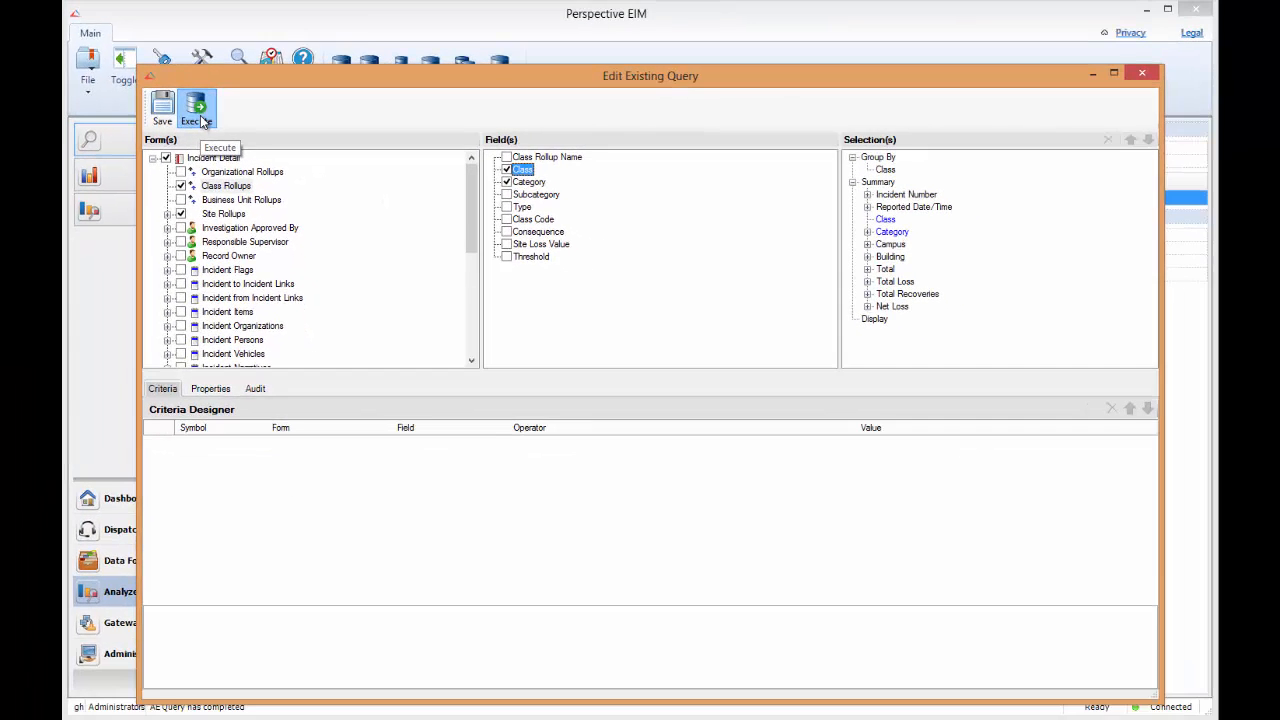
Execute the grouped query, and reposition and enlarge its results window.
left_click(183, 110)
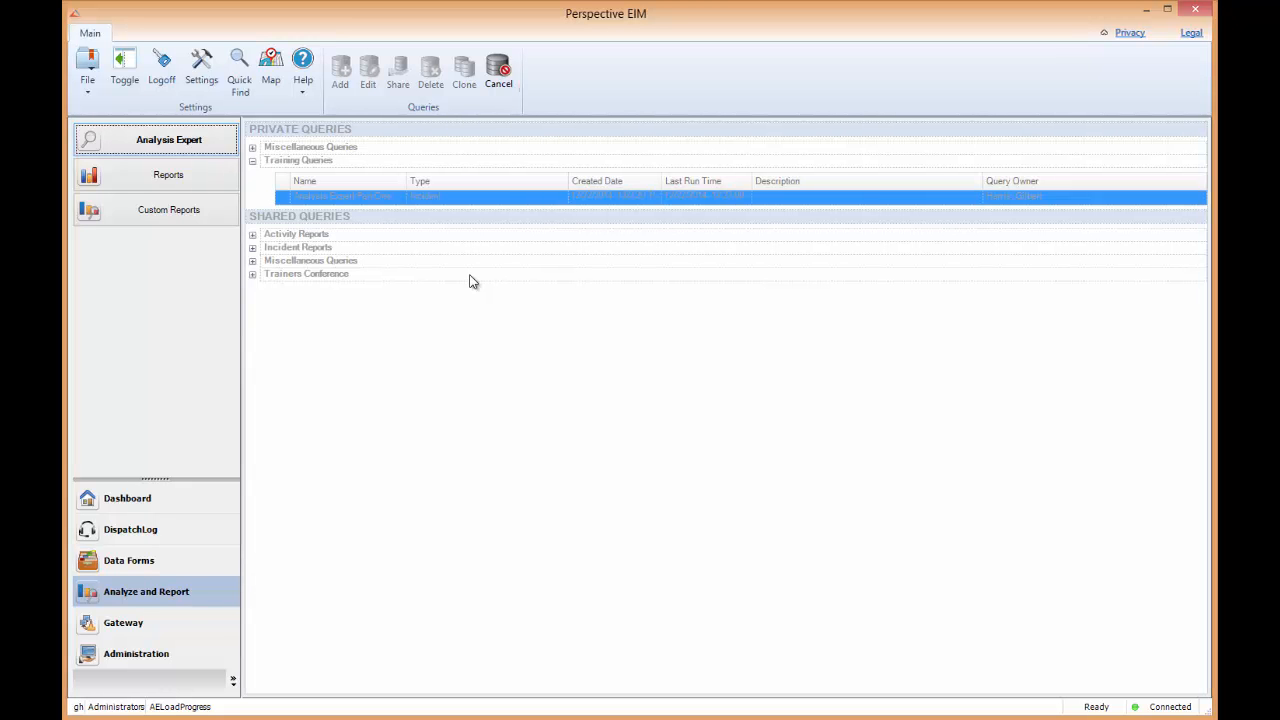
left_click_drag(548, 135, 270, 55)
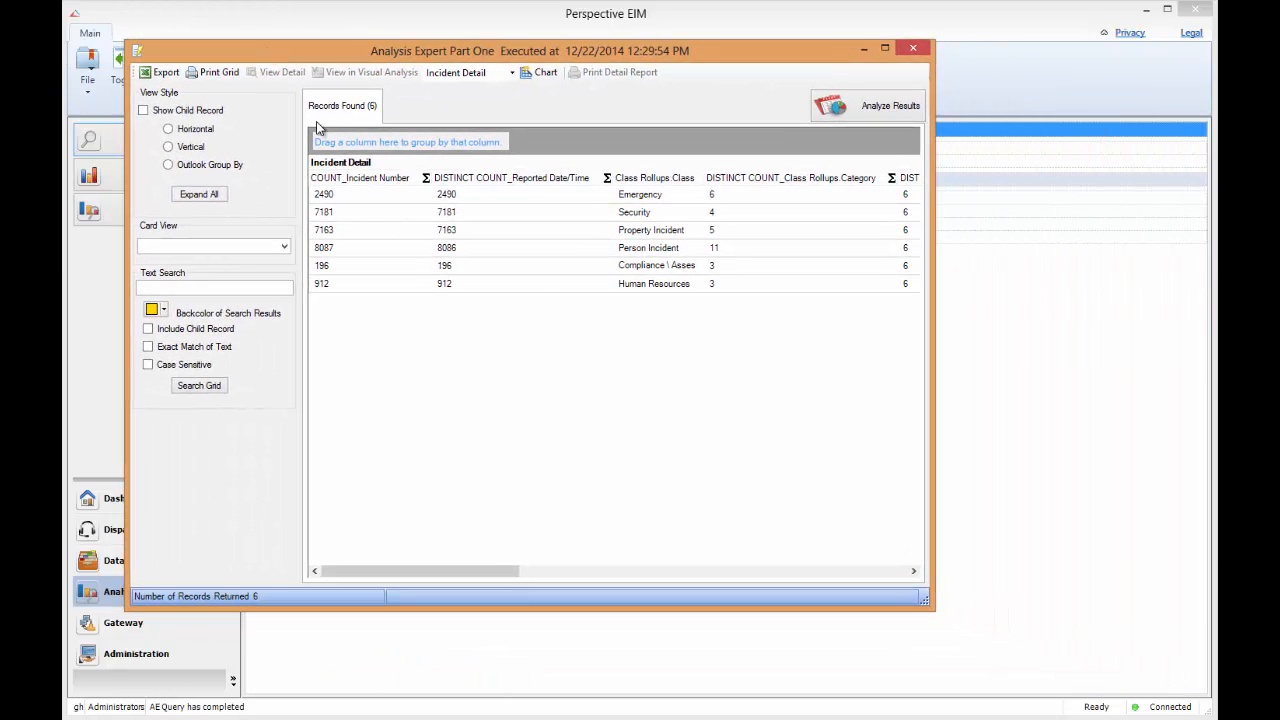
left_click_drag(925, 600, 1166, 692)
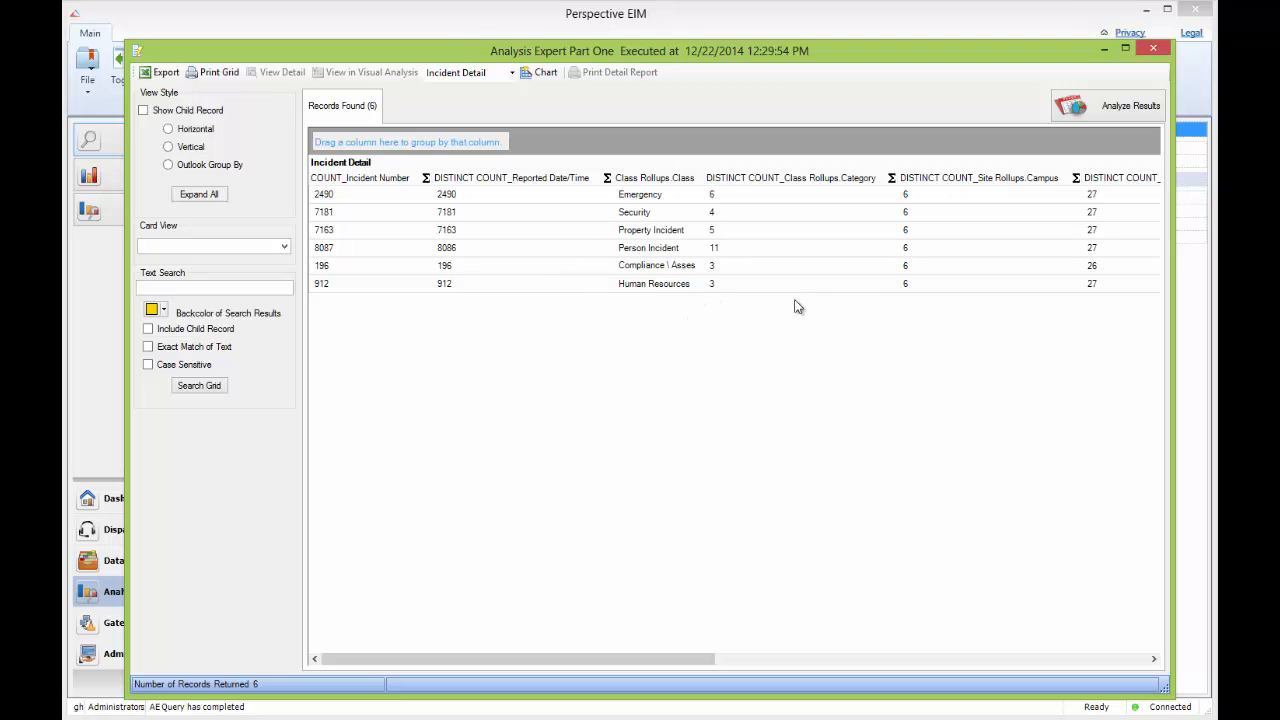
Review the grouped query's result columns across to the loss averages, and close the results window.
left_click_drag(689, 662, 828, 679)
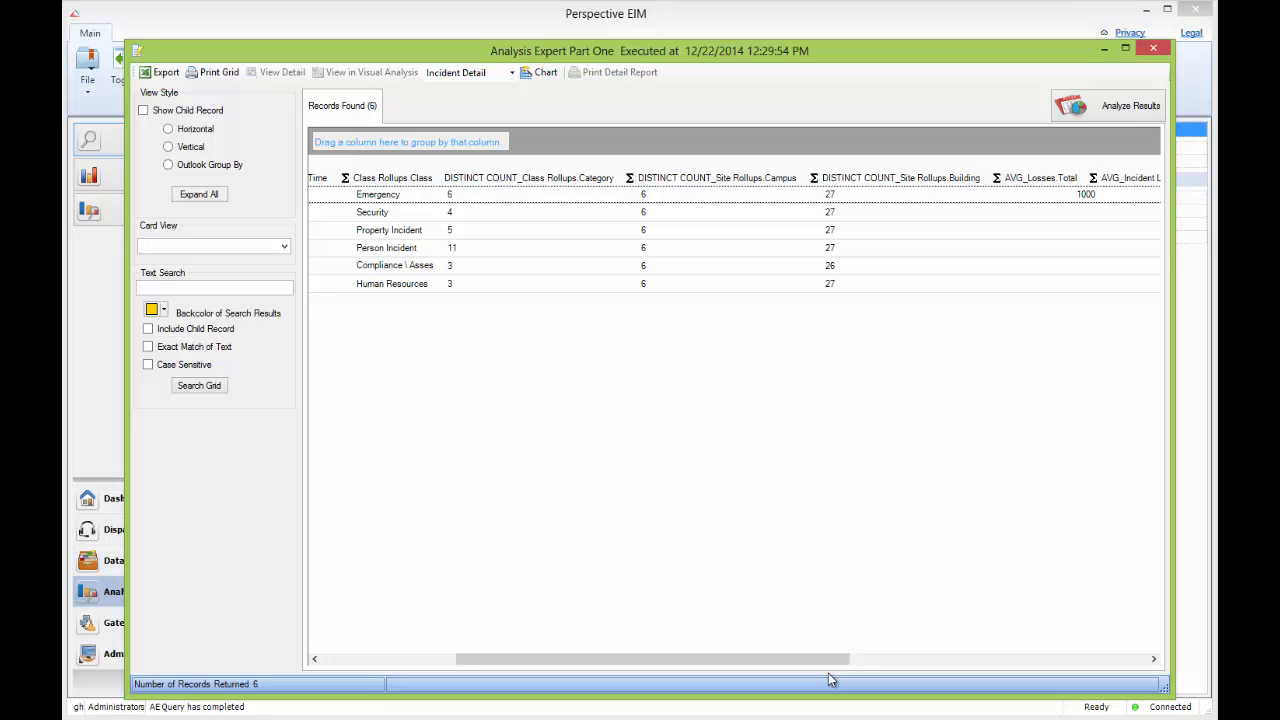
left_click_drag(829, 666, 633, 650)
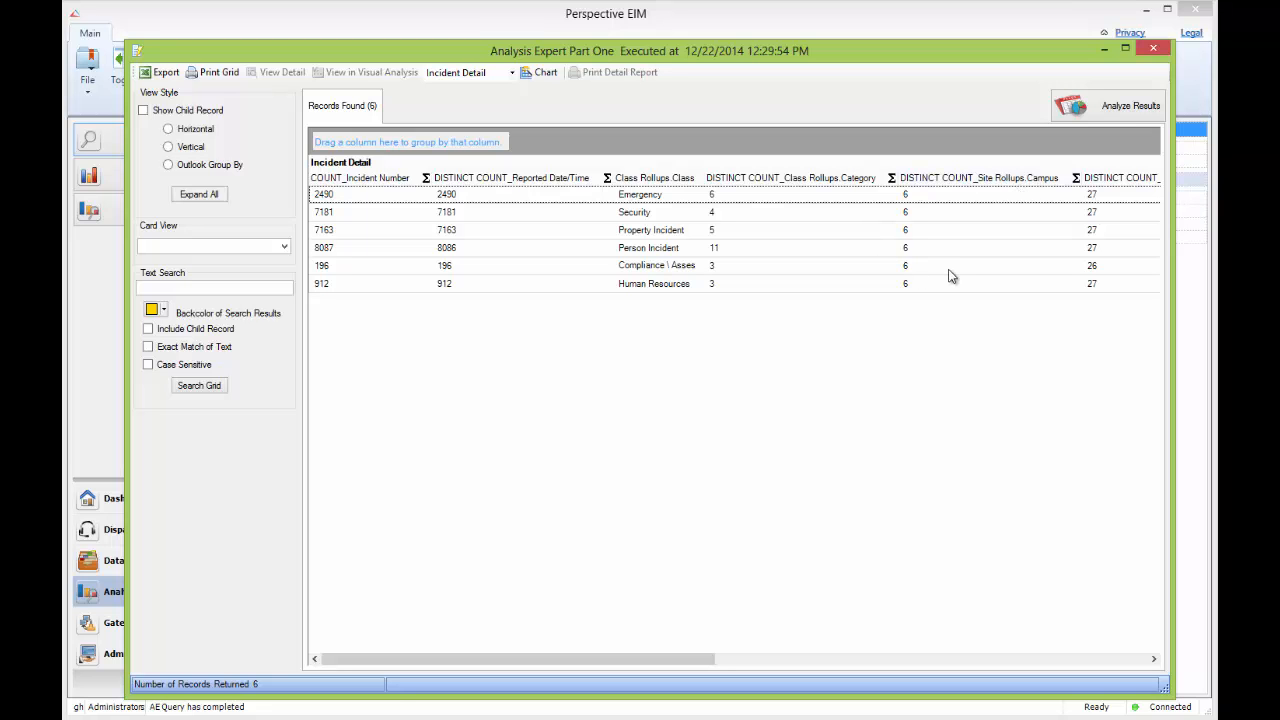
left_click(1153, 48)
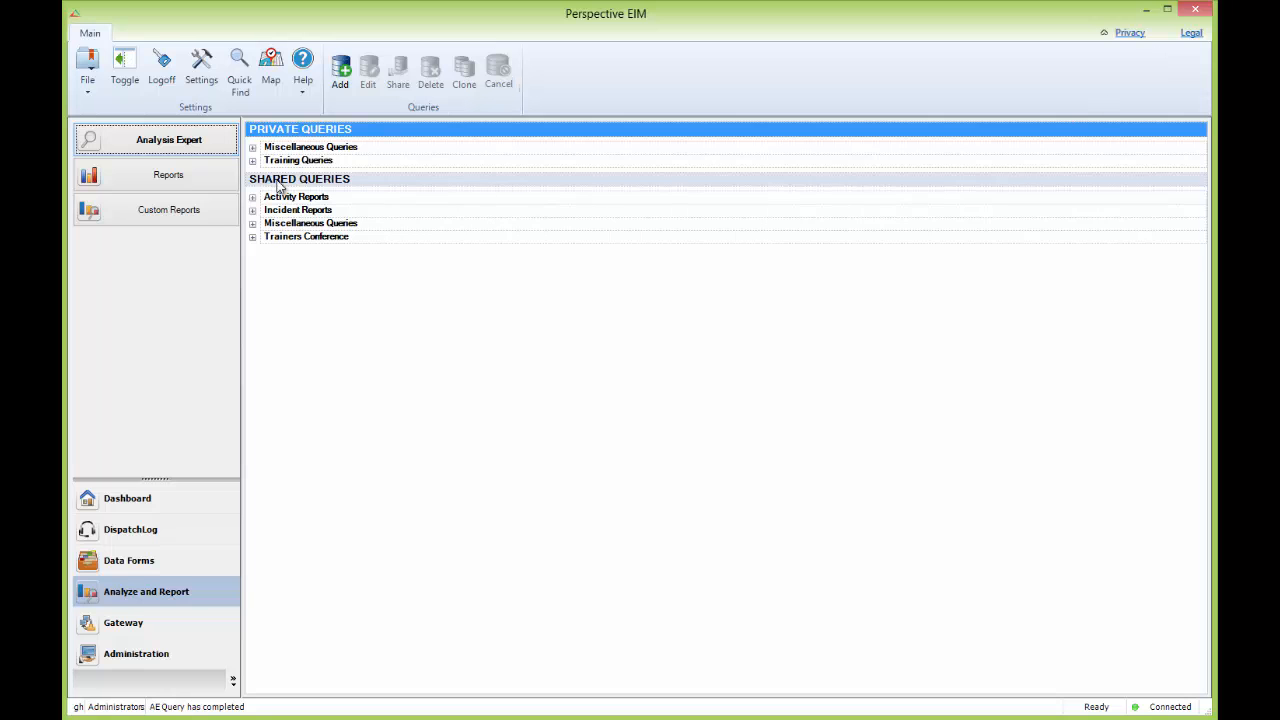
Open the Analysis Expert Part One query from Training Queries for editing again.
left_click(252, 161)
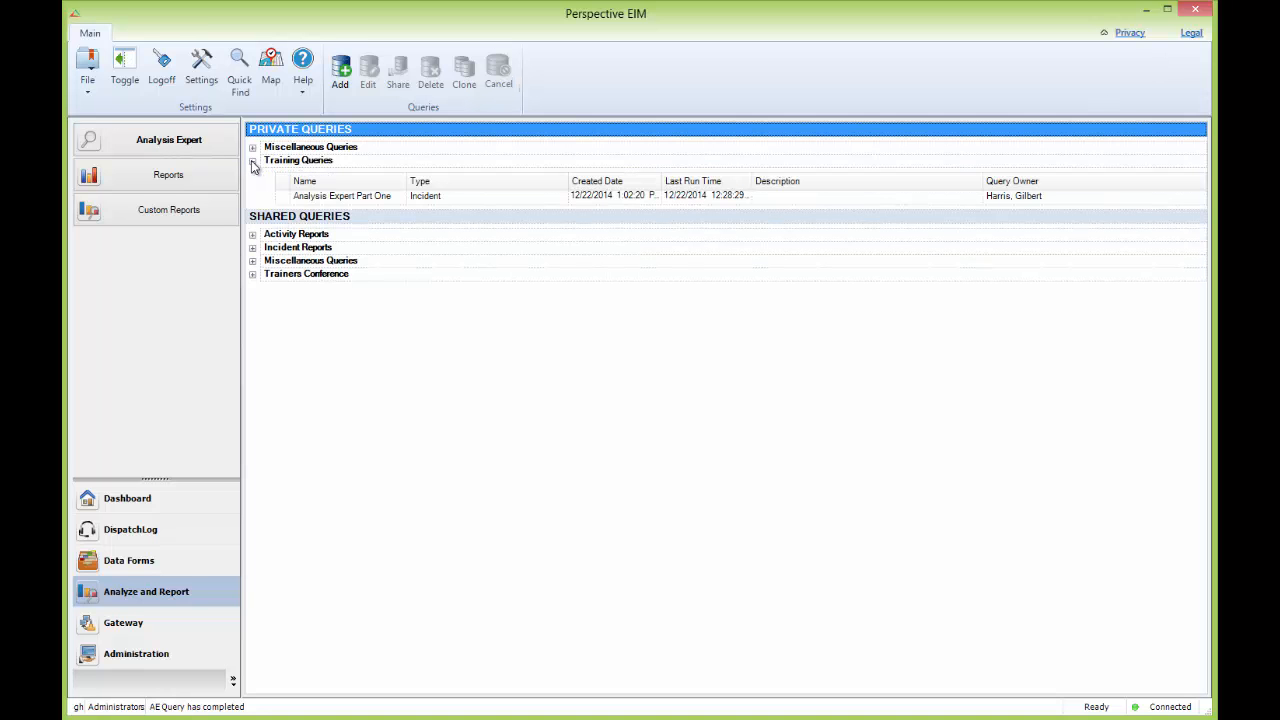
left_click(314, 196)
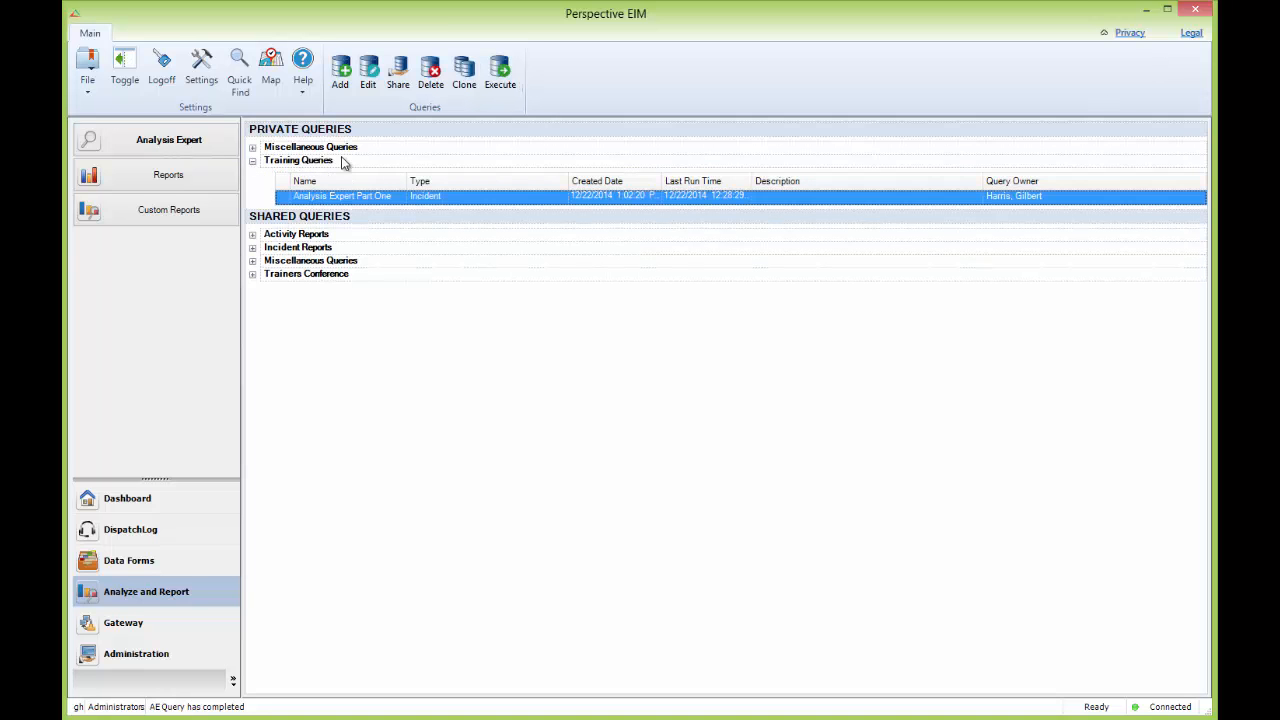
left_click(369, 75)
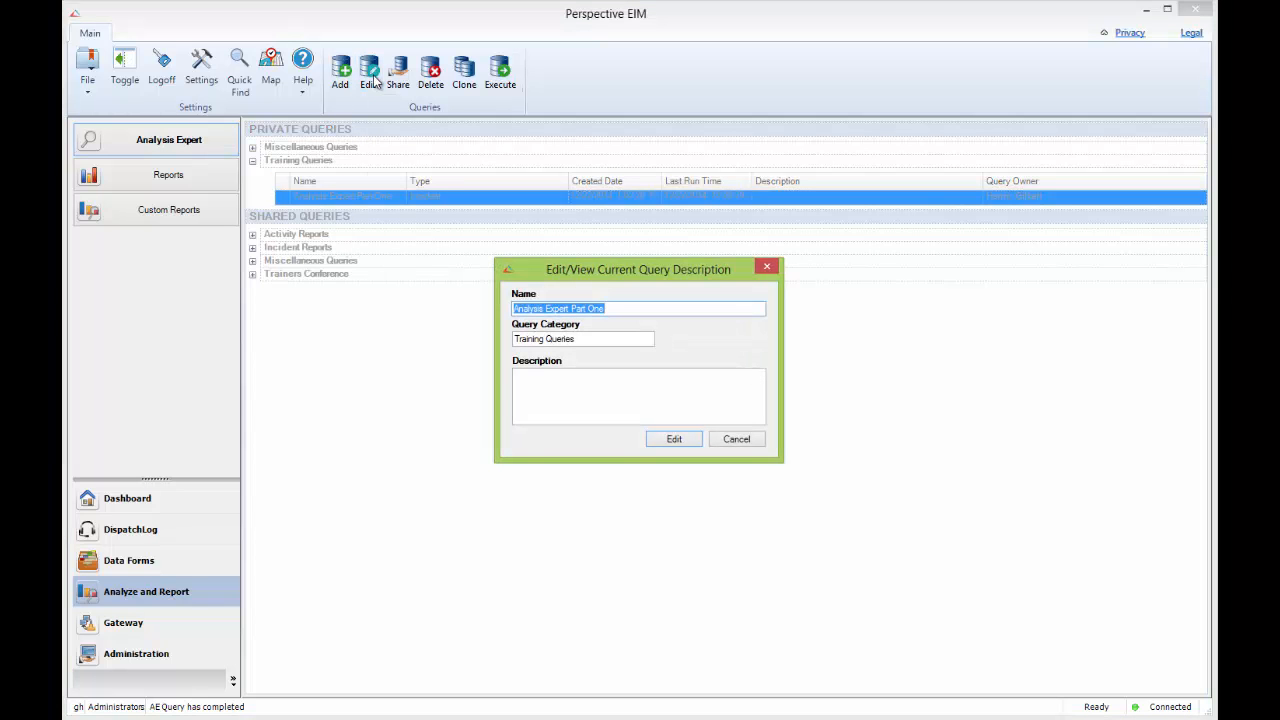
left_click(680, 442)
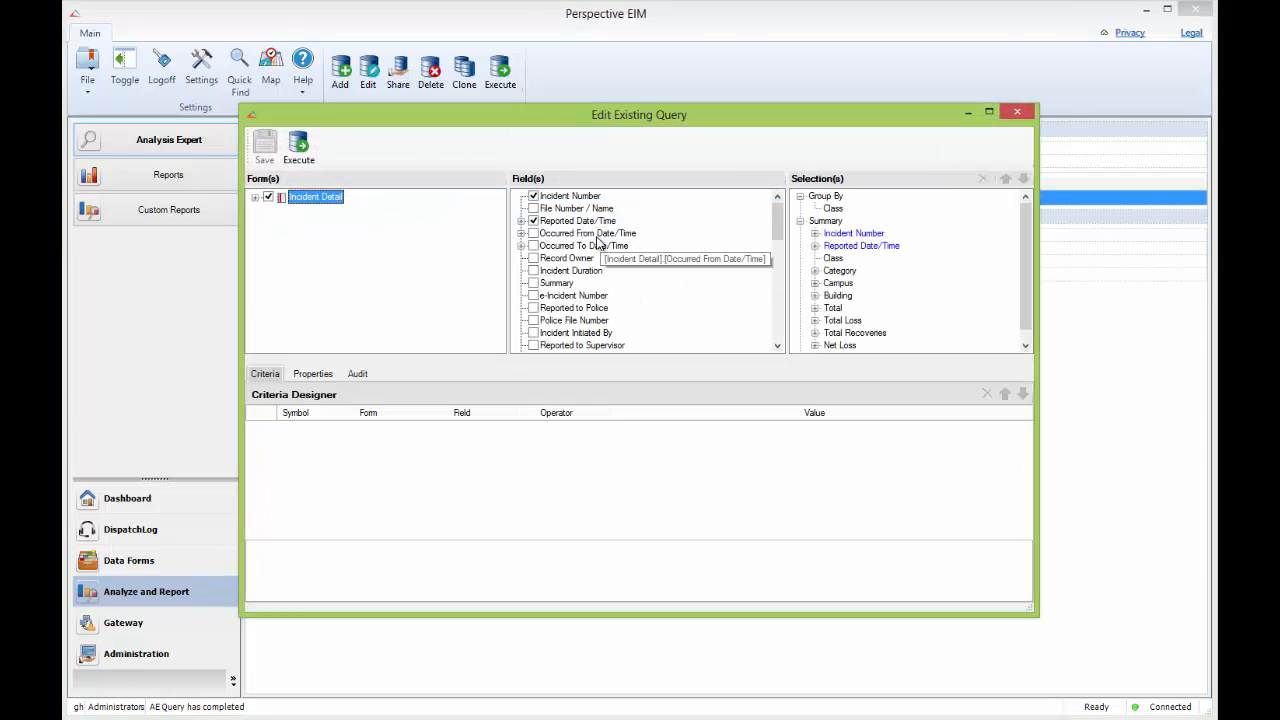
Expand the Incident Detail form and examine the fields available in its Summary subform.
left_click(255, 198)
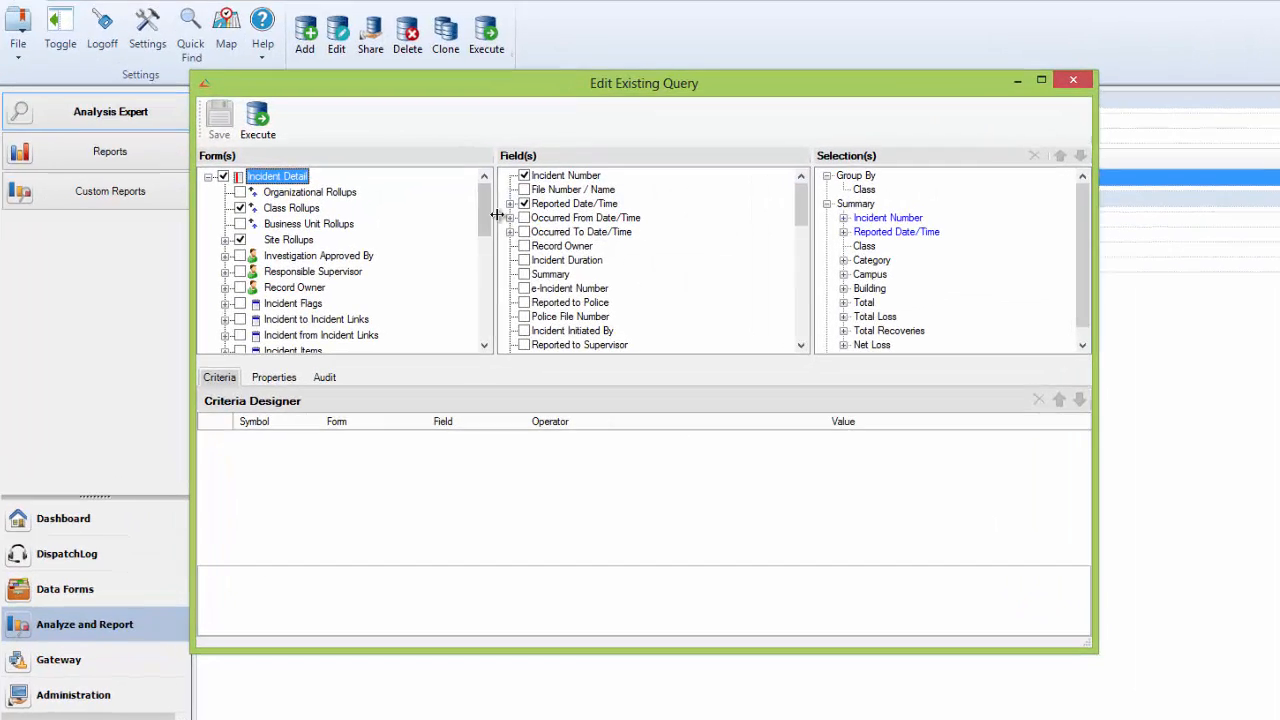
left_click_drag(498, 228, 461, 296)
left_click(226, 202)
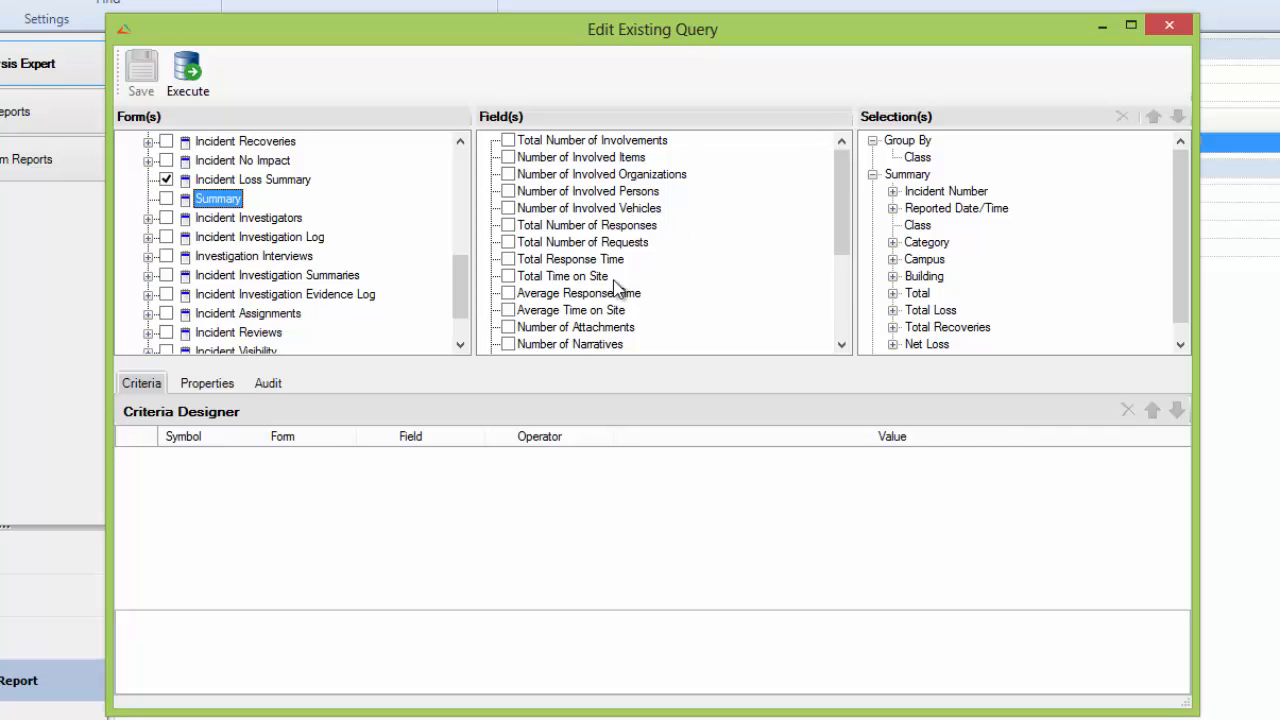
left_click_drag(843, 225, 835, 322)
left_click_drag(829, 300, 825, 215)
View the query's audit information, including its SQL statement, and close the query editor.
left_click(270, 384)
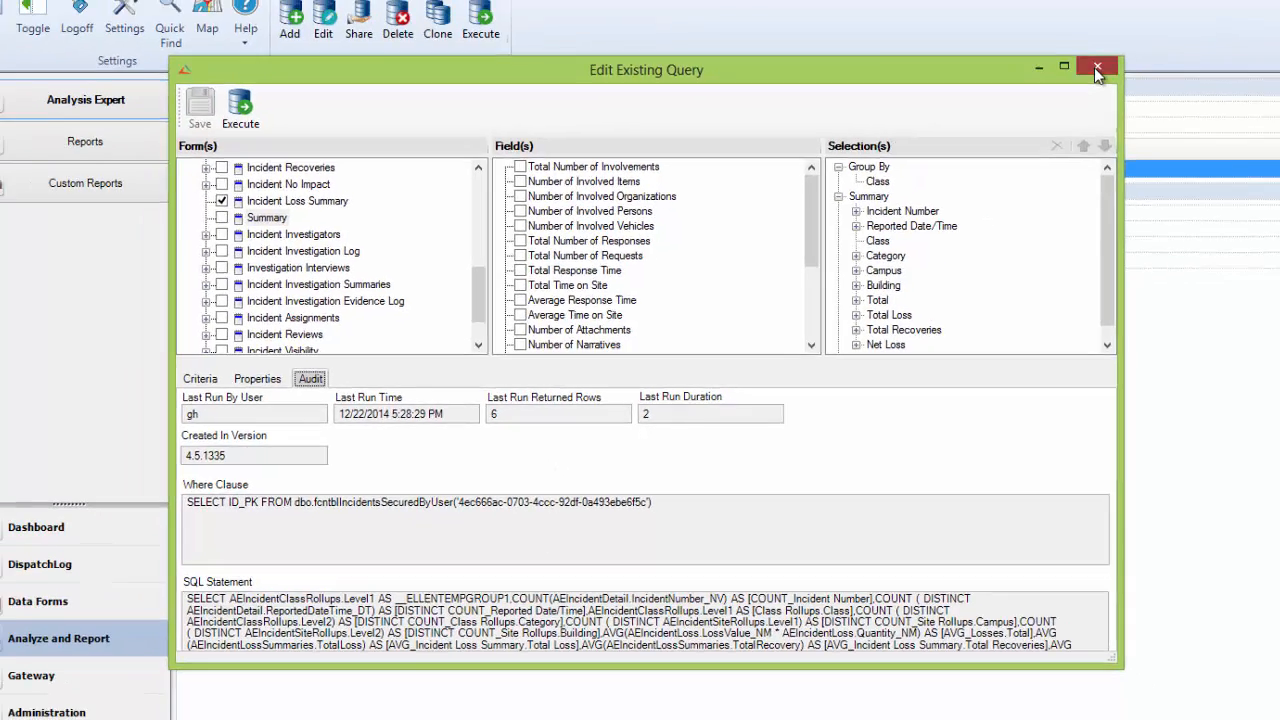
left_click(1096, 68)
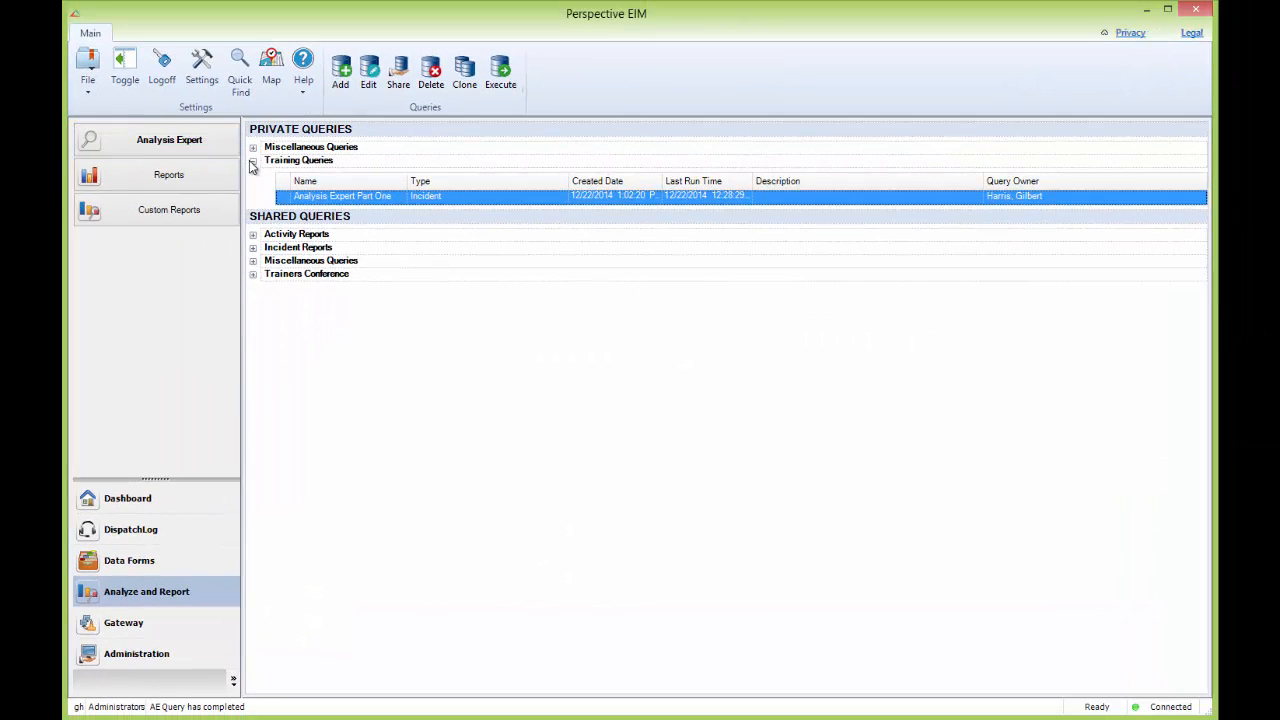
Collapse the Training Queries category and switch to the Custom Reports list.
left_click(253, 162)
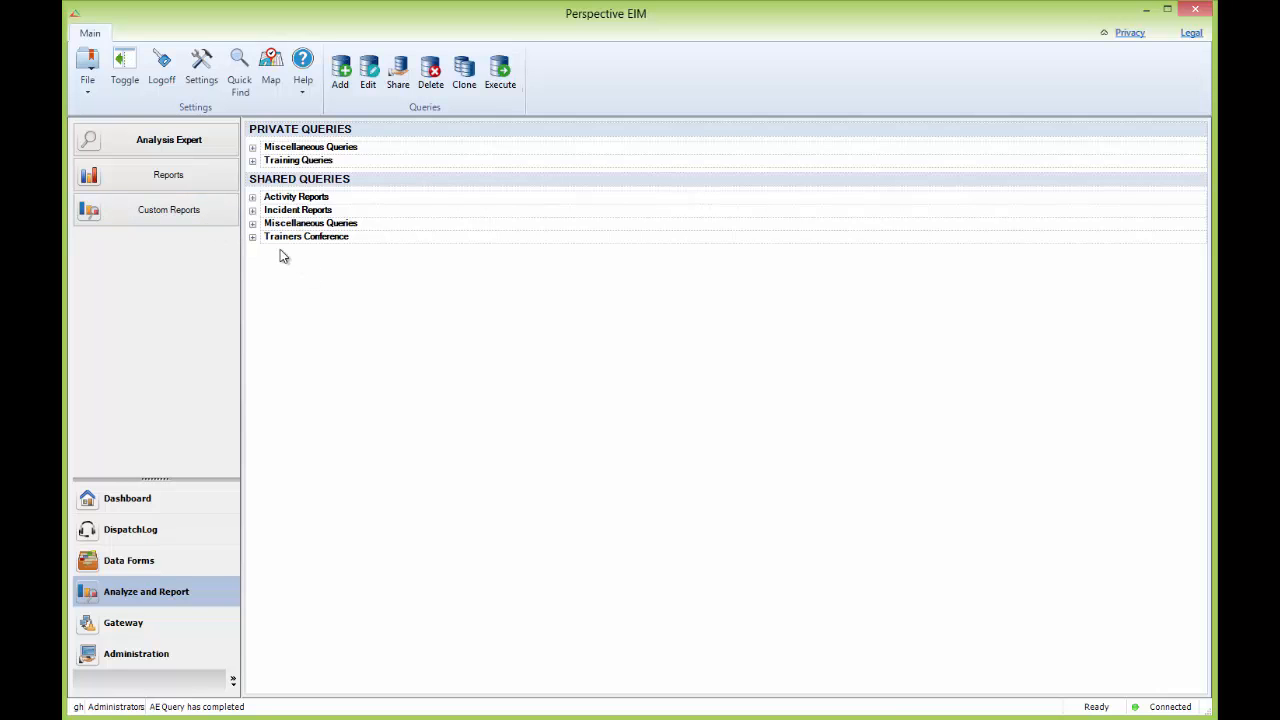
left_click(216, 223)
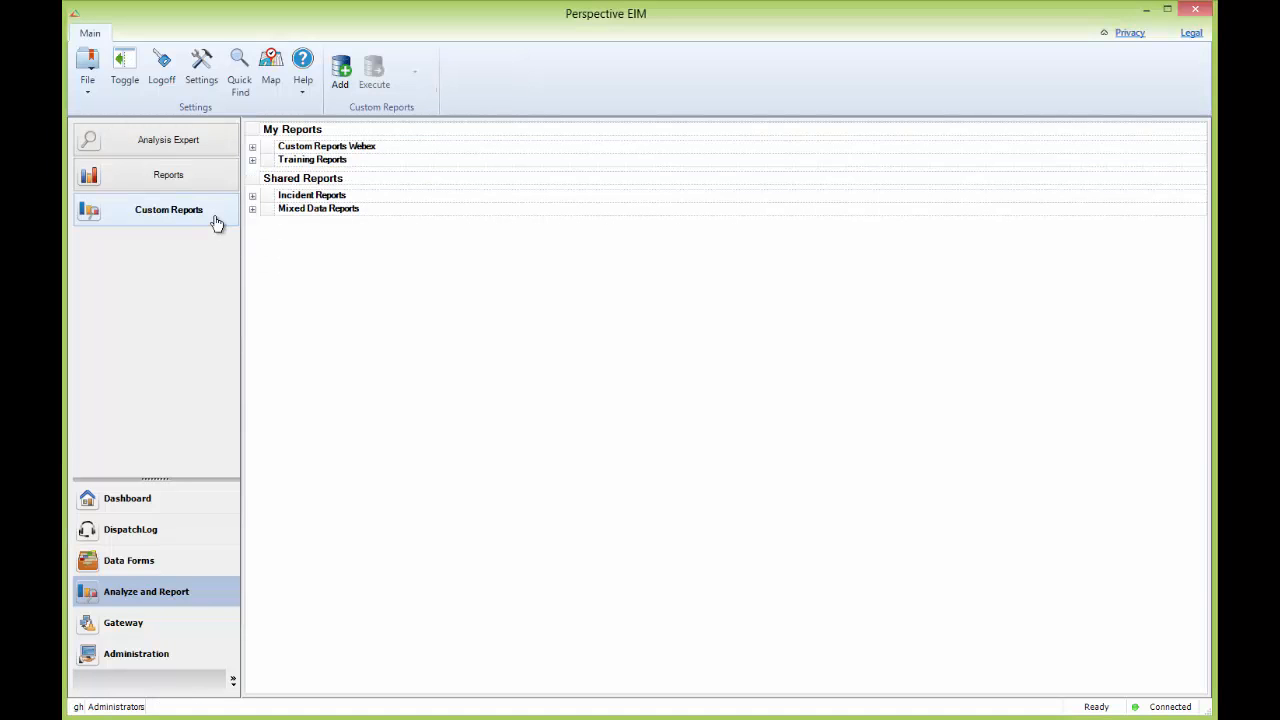